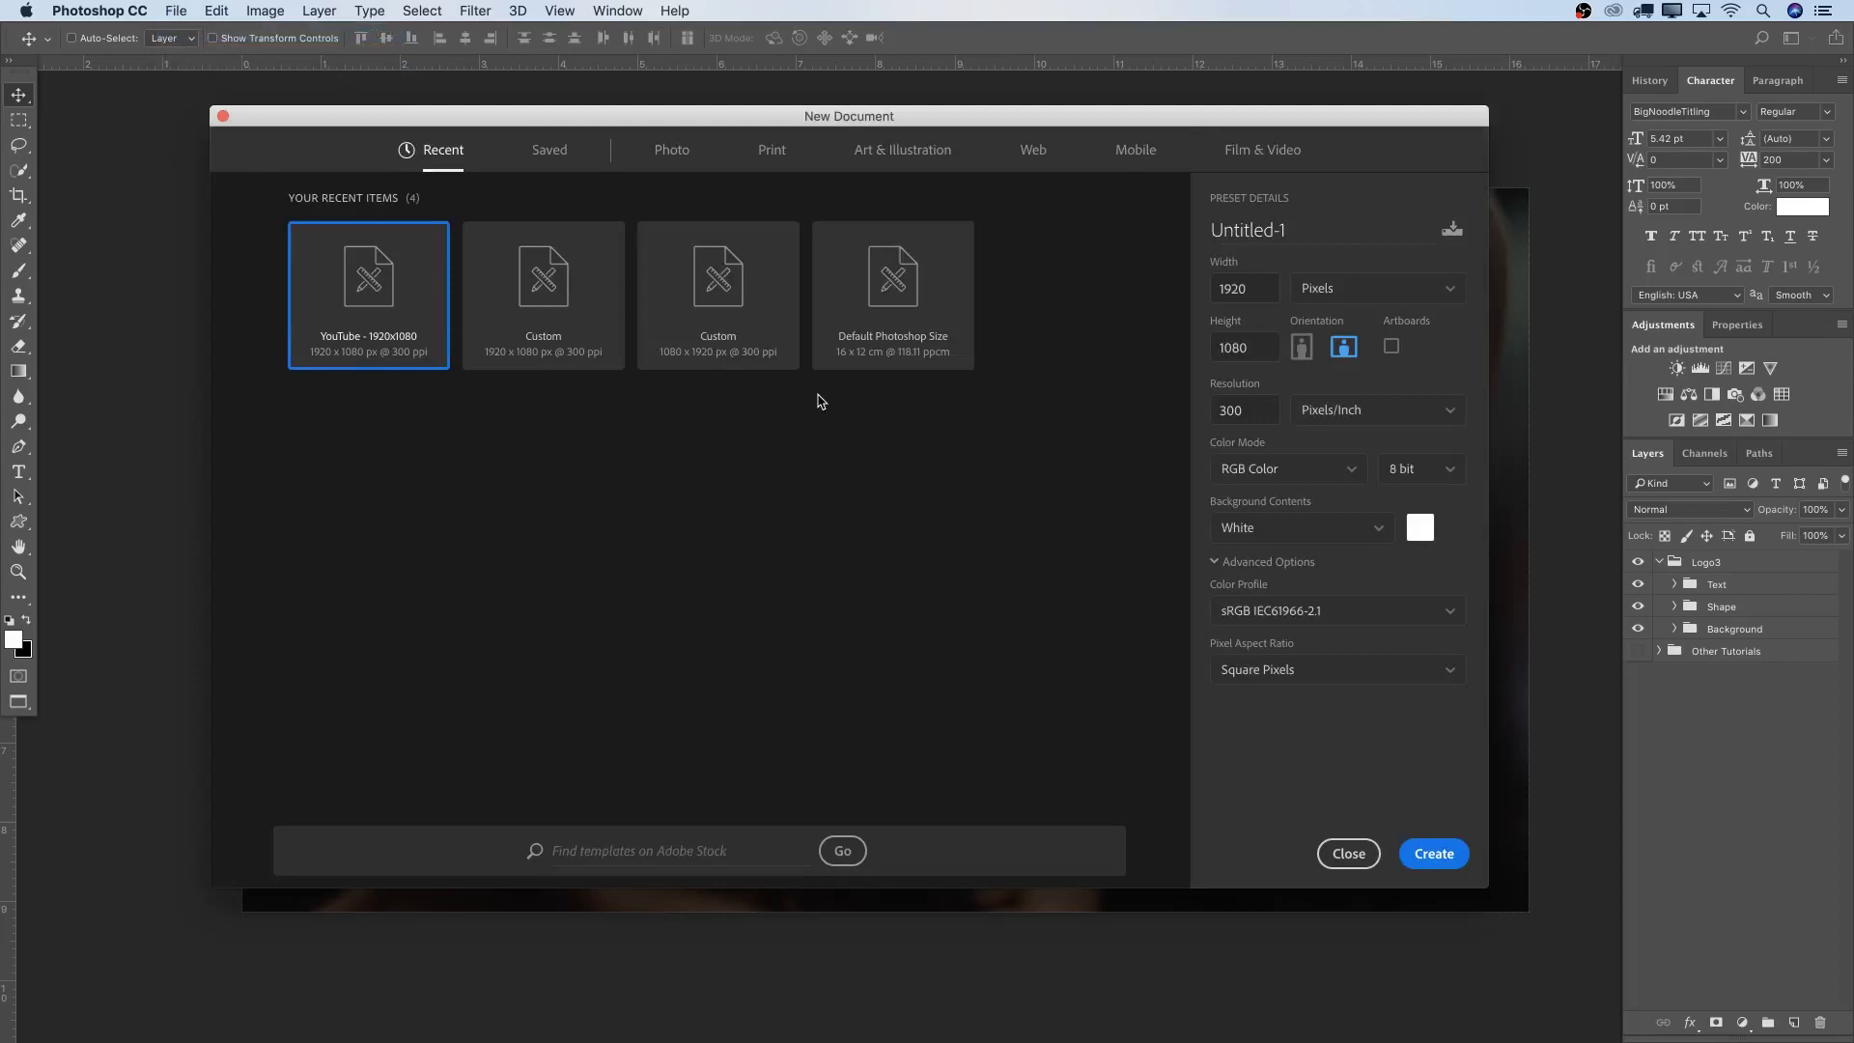
Create a new 1920 x 1080 px document from the saved YouTube preset with background color 000000
left_click_drag(796, 124, 801, 116)
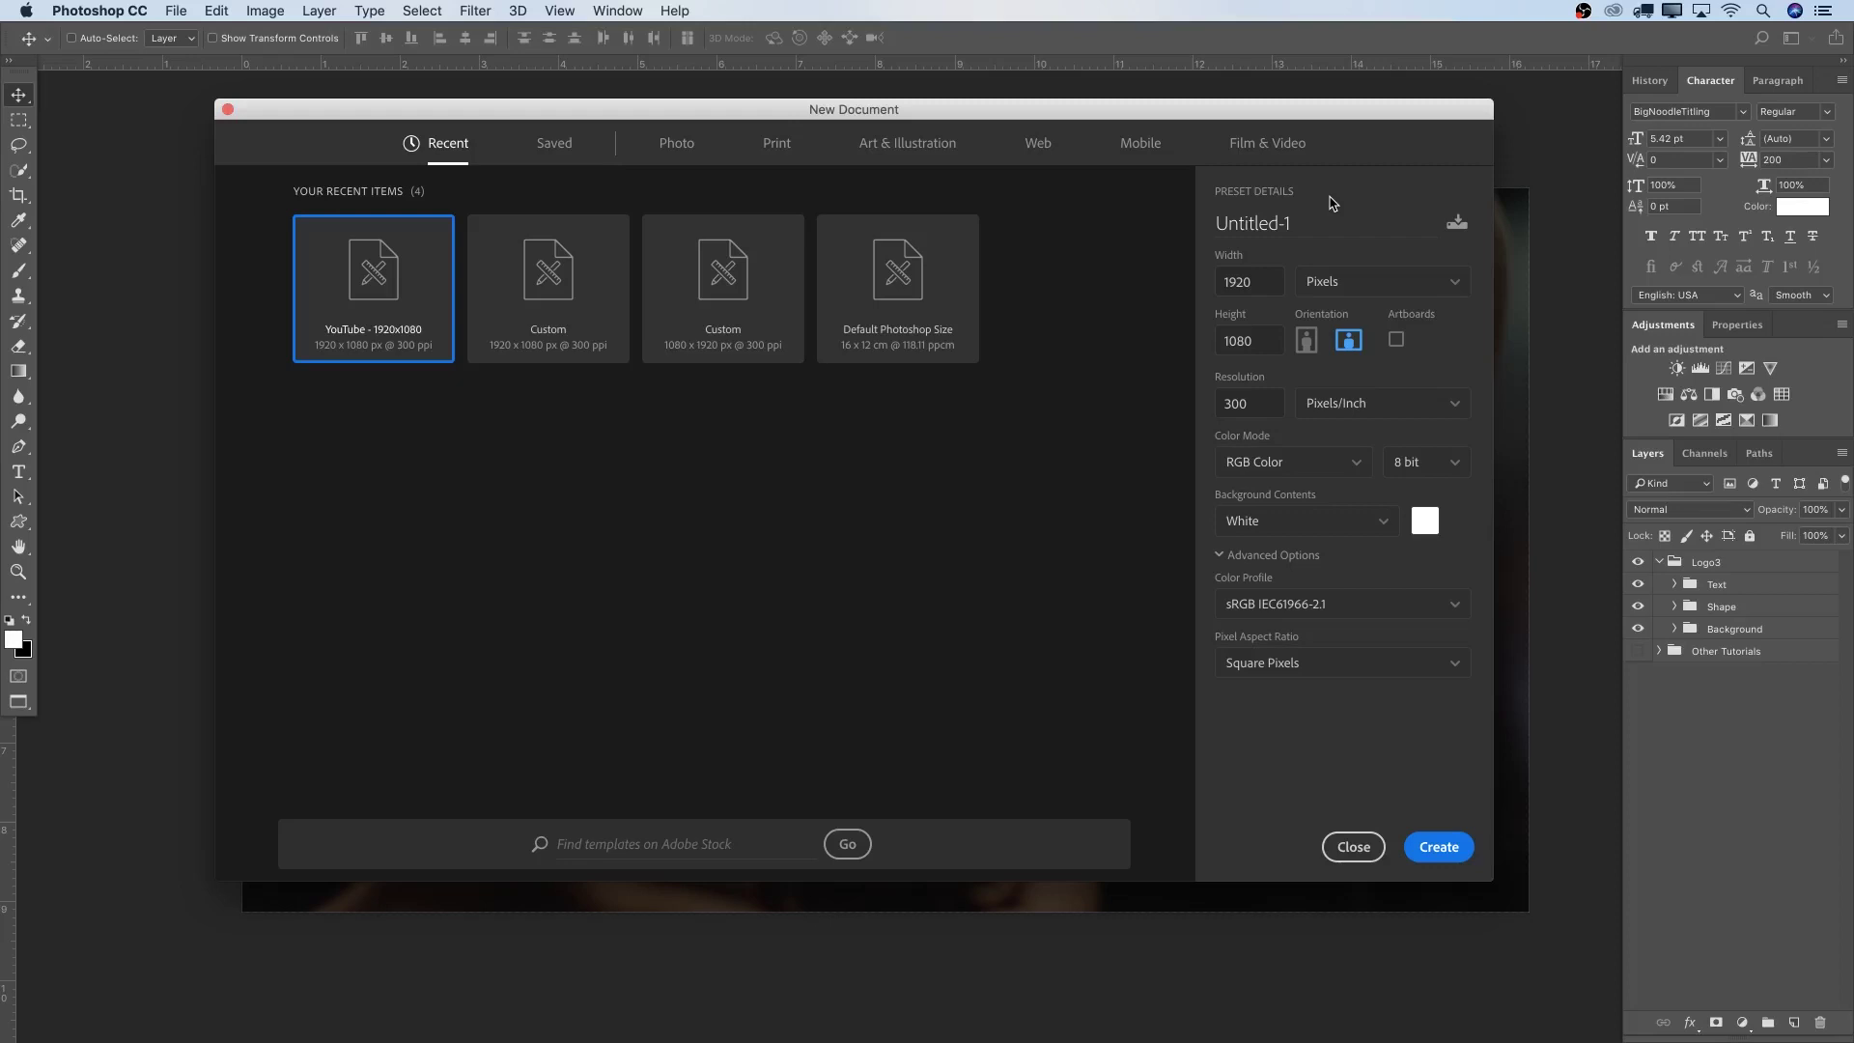
left_click(555, 143)
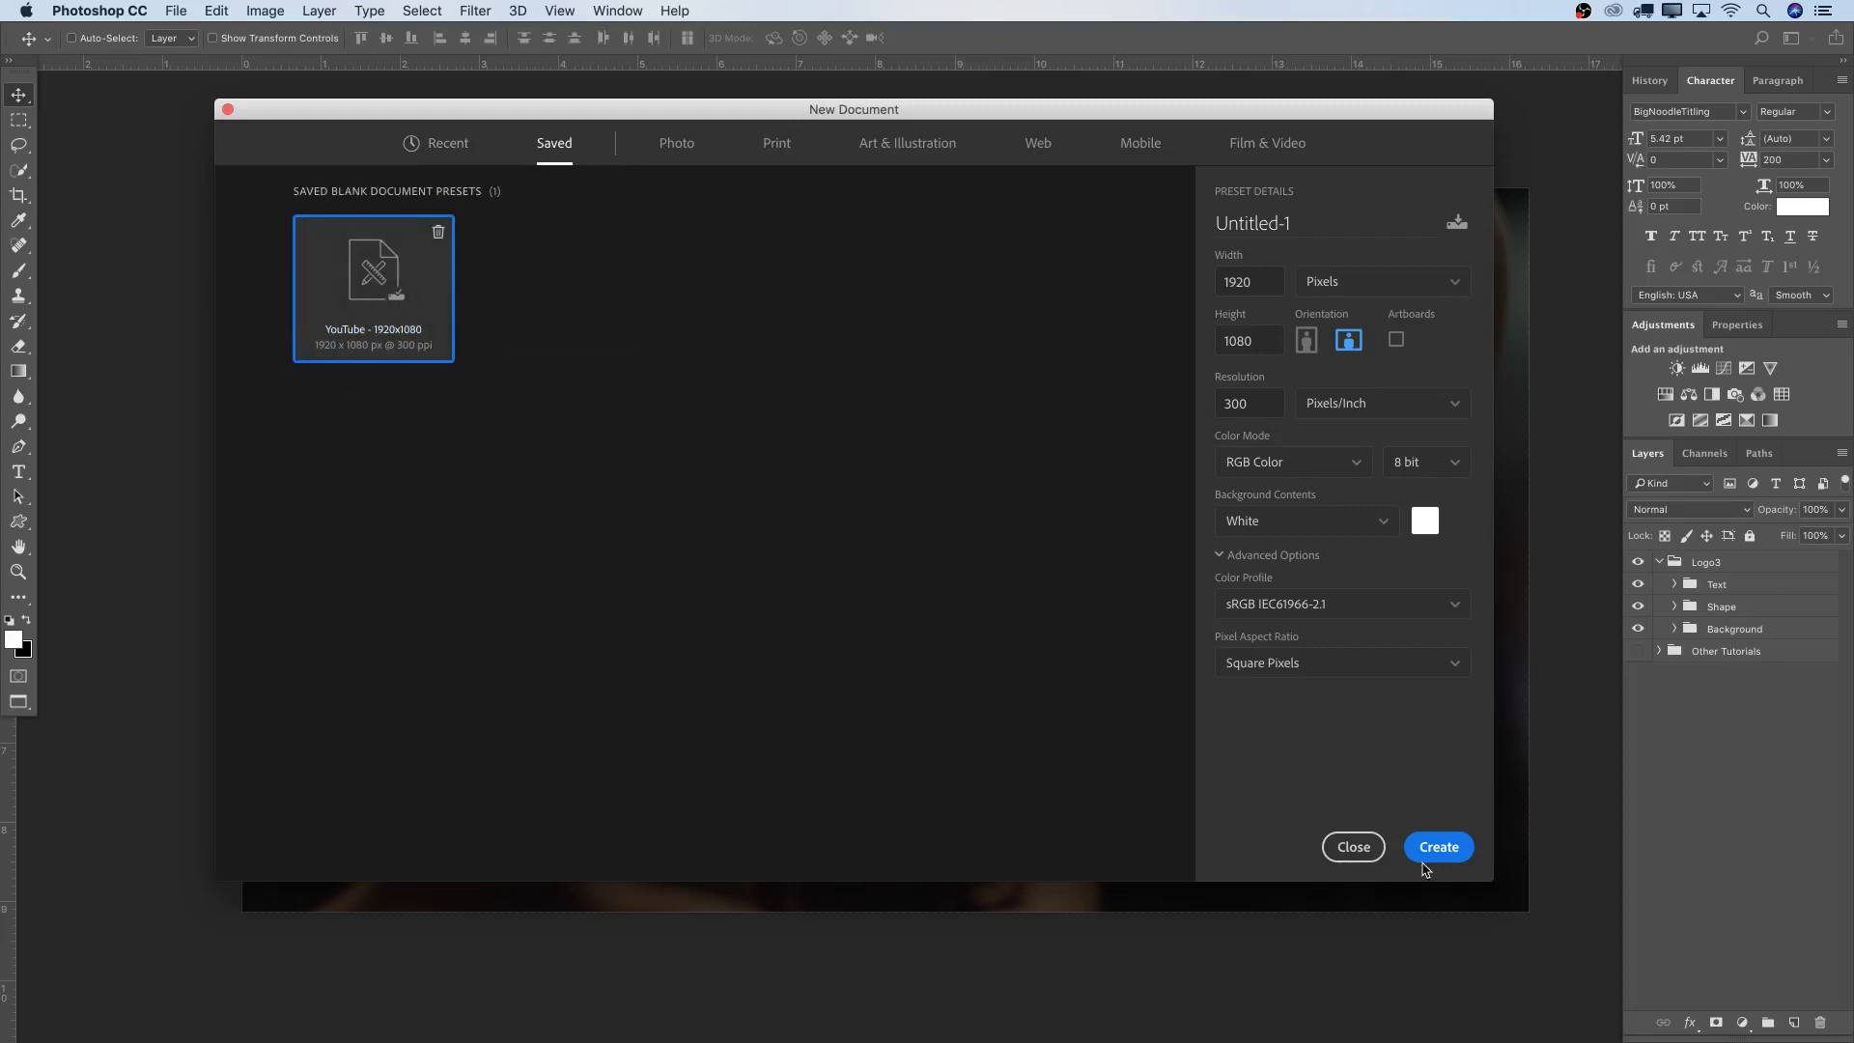
left_click(1425, 521)
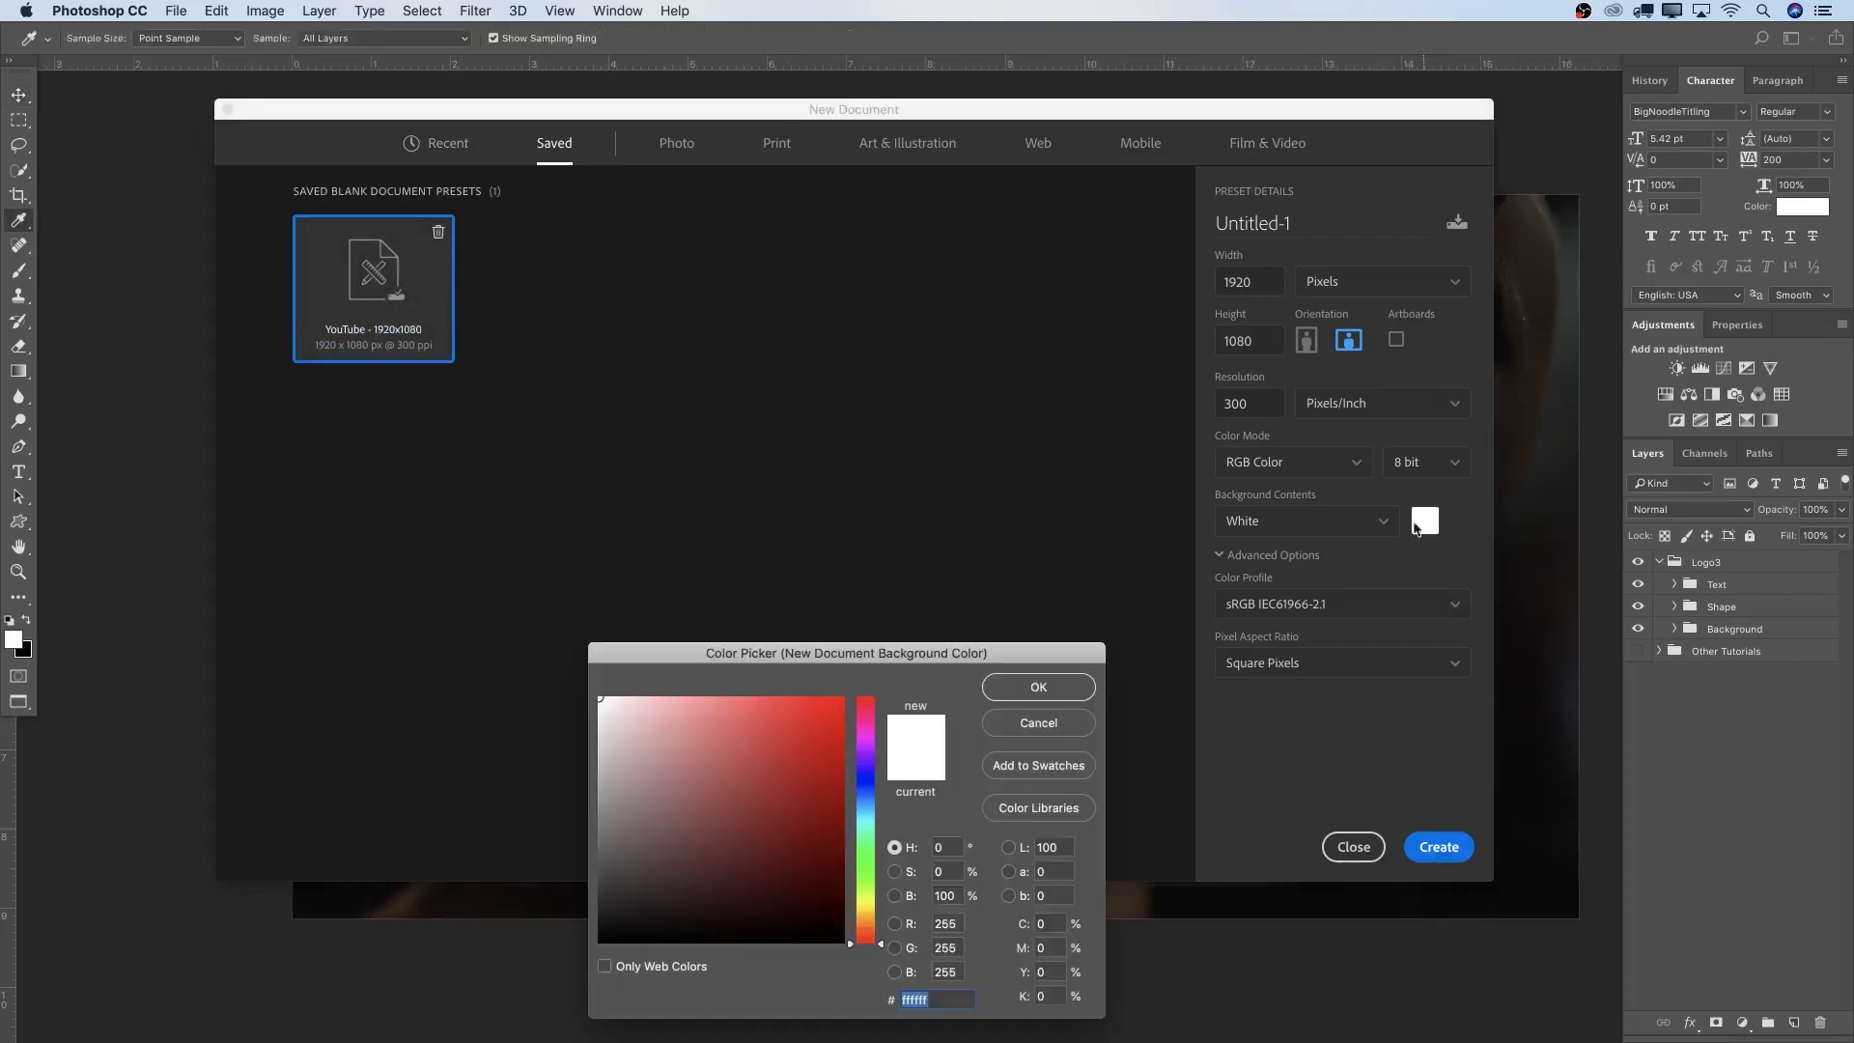
type("000000")
left_click(1049, 688)
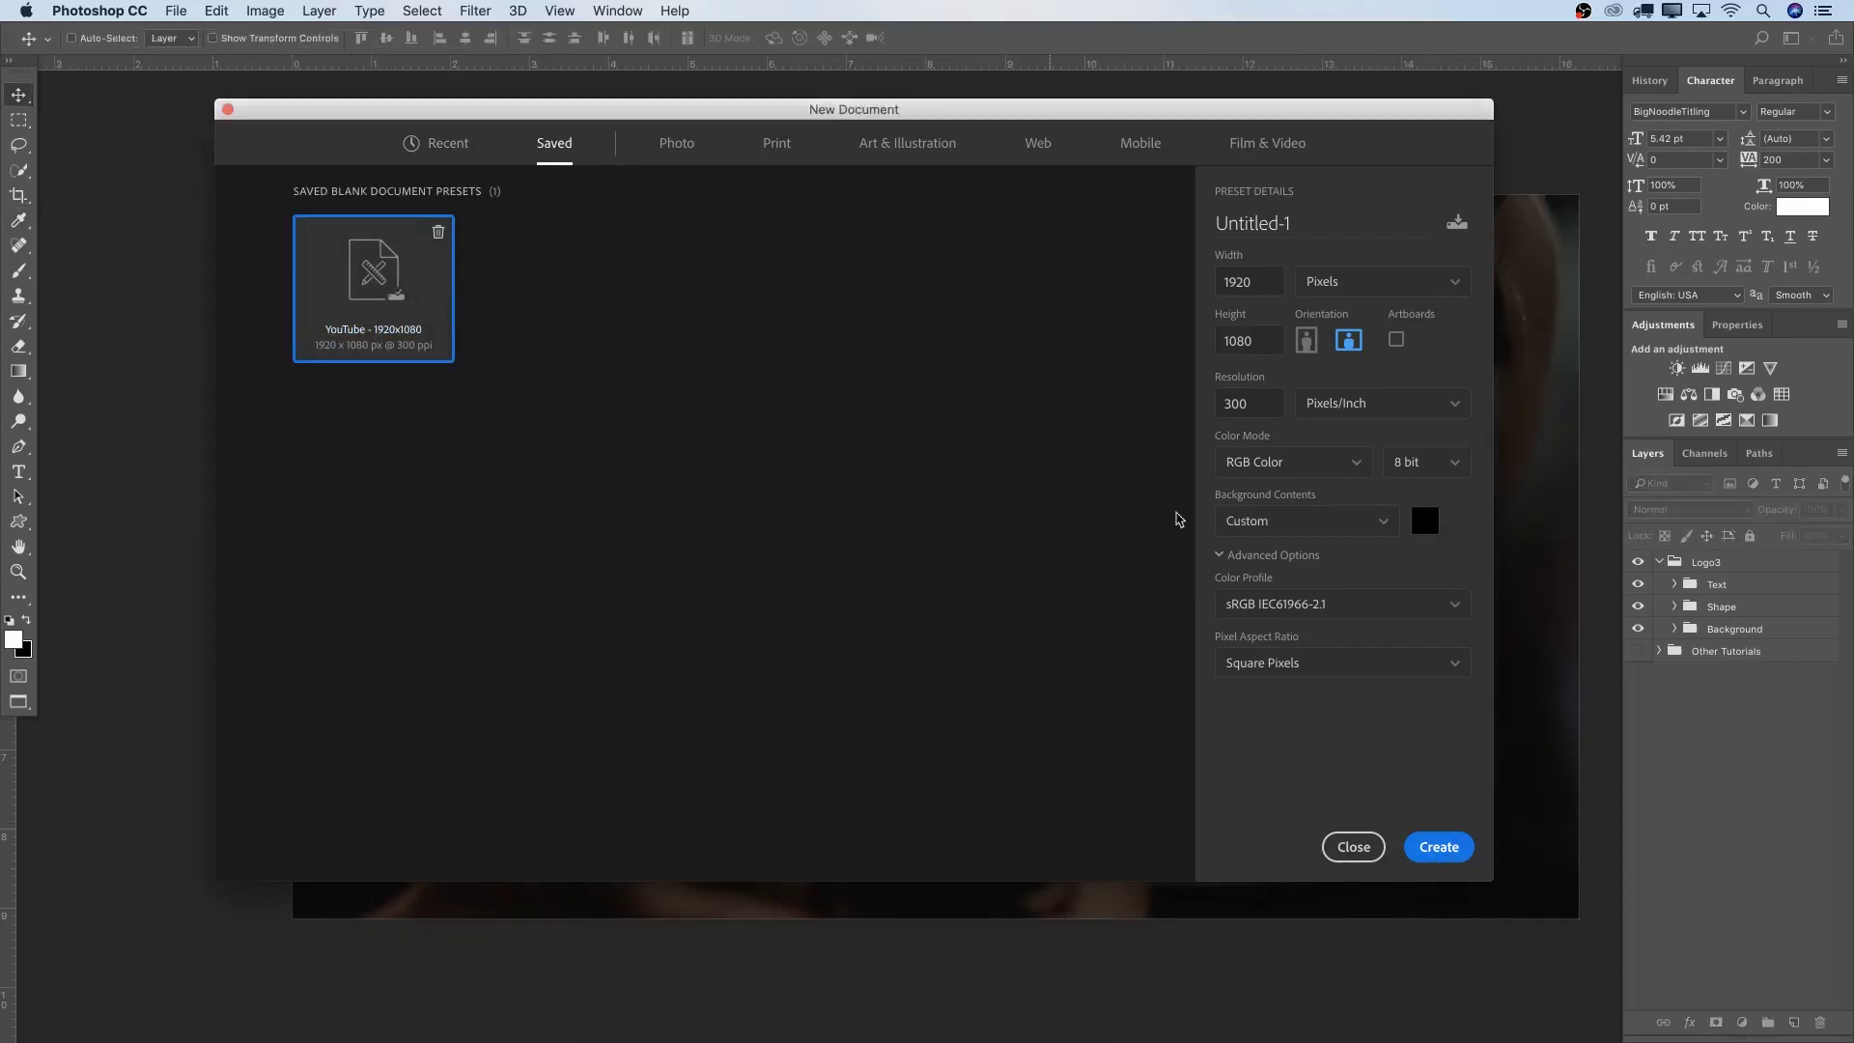
left_click(1460, 847)
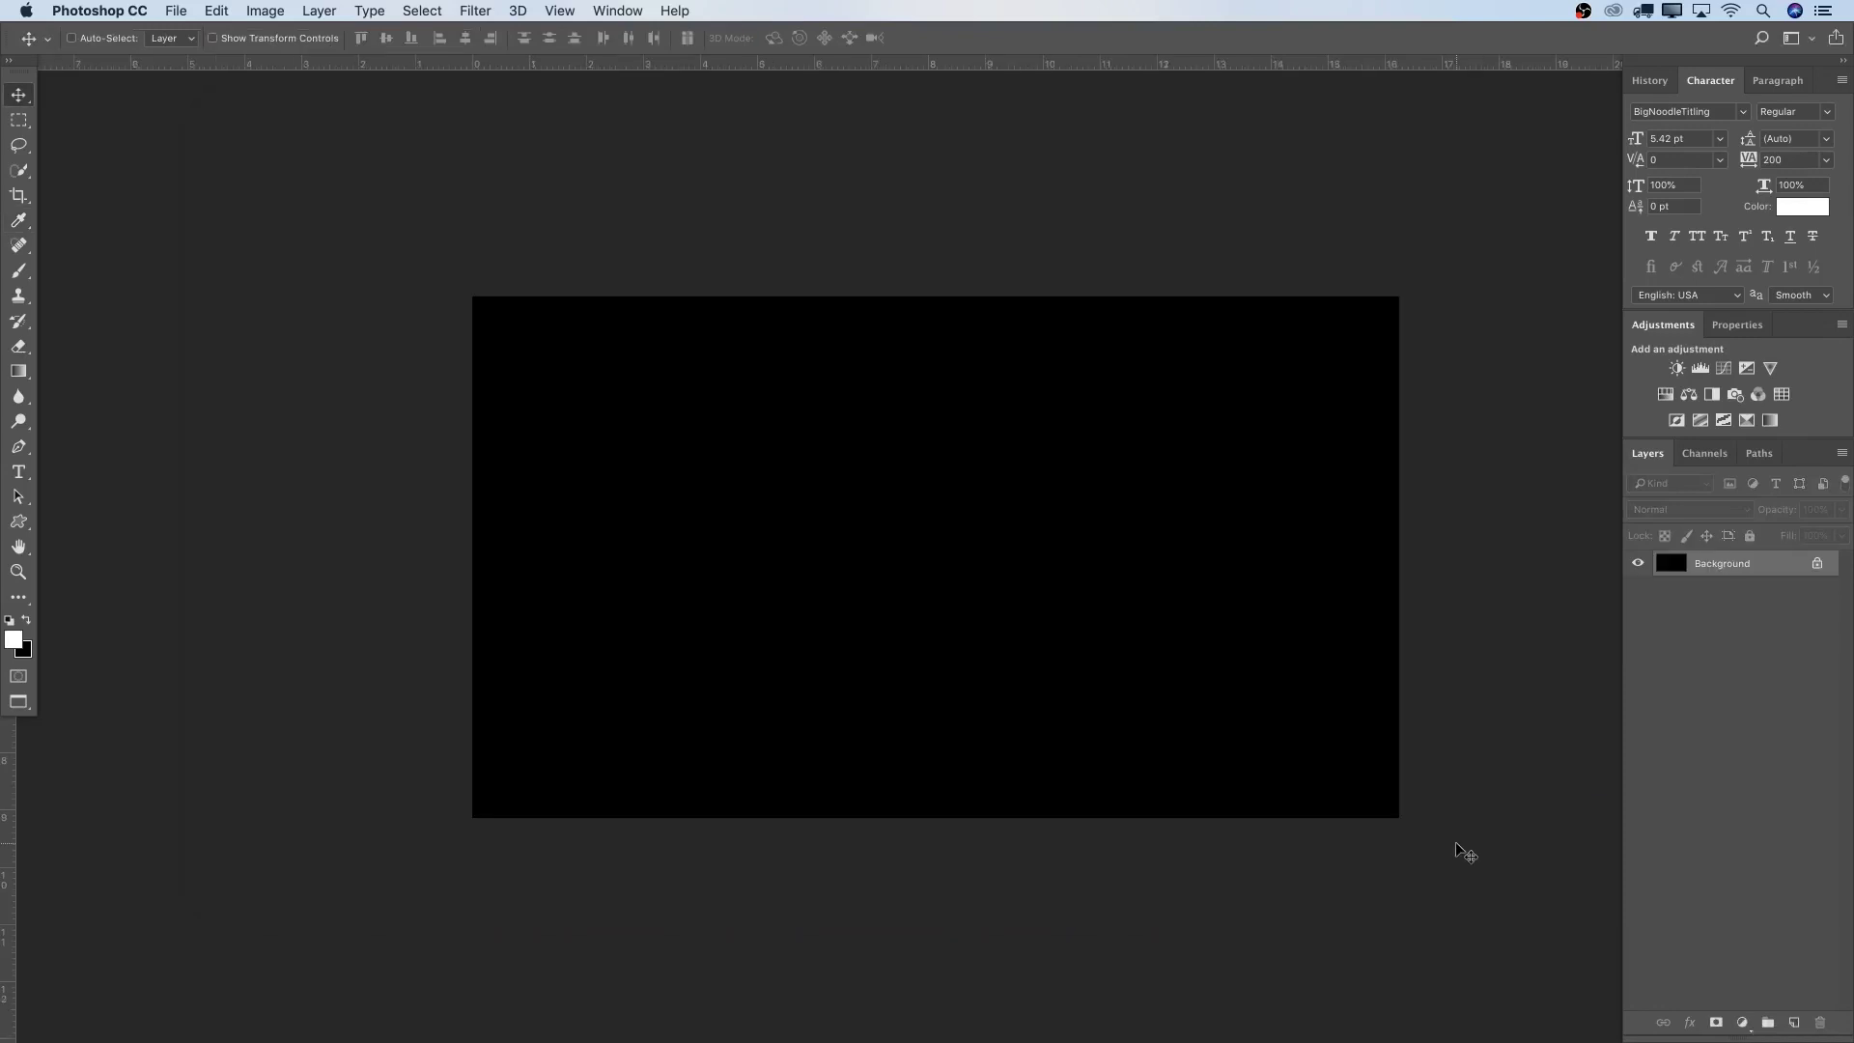
Convert the locked background into a regular layer and rename it Black
double_click(1775, 574)
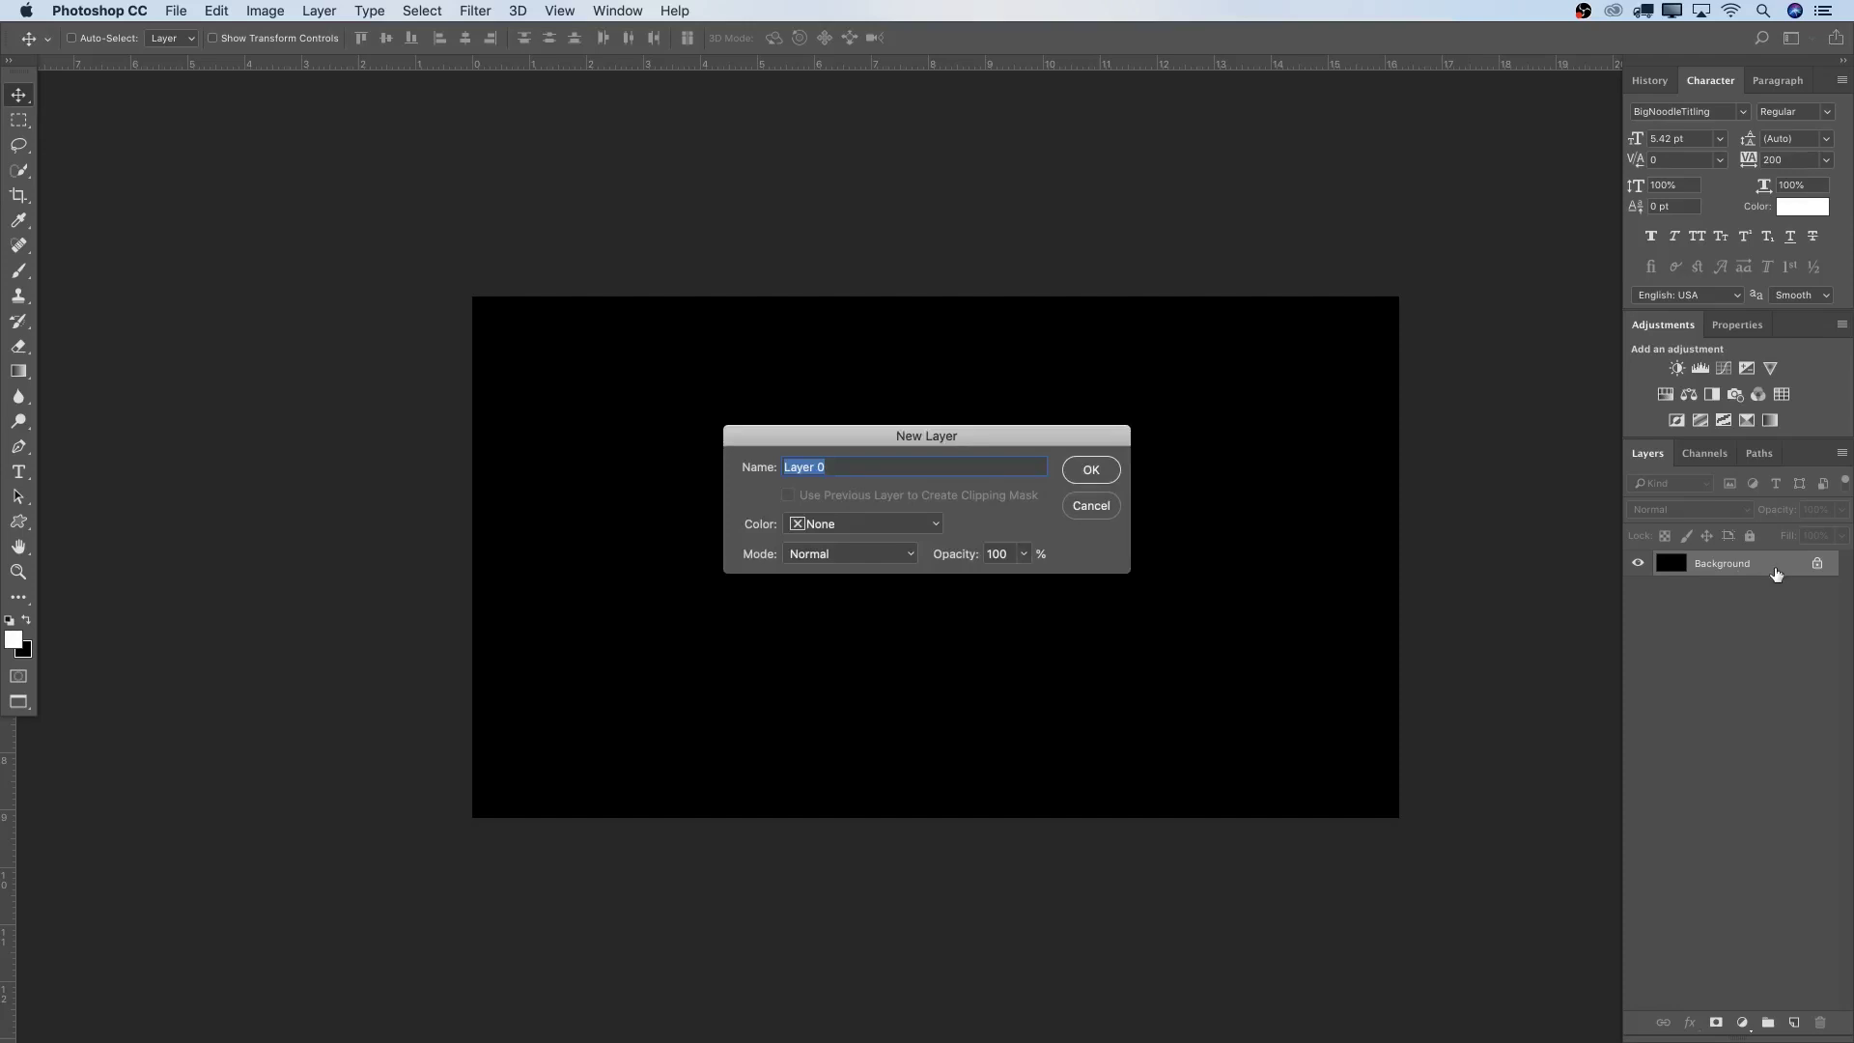
key("Return")
double_click(1724, 563)
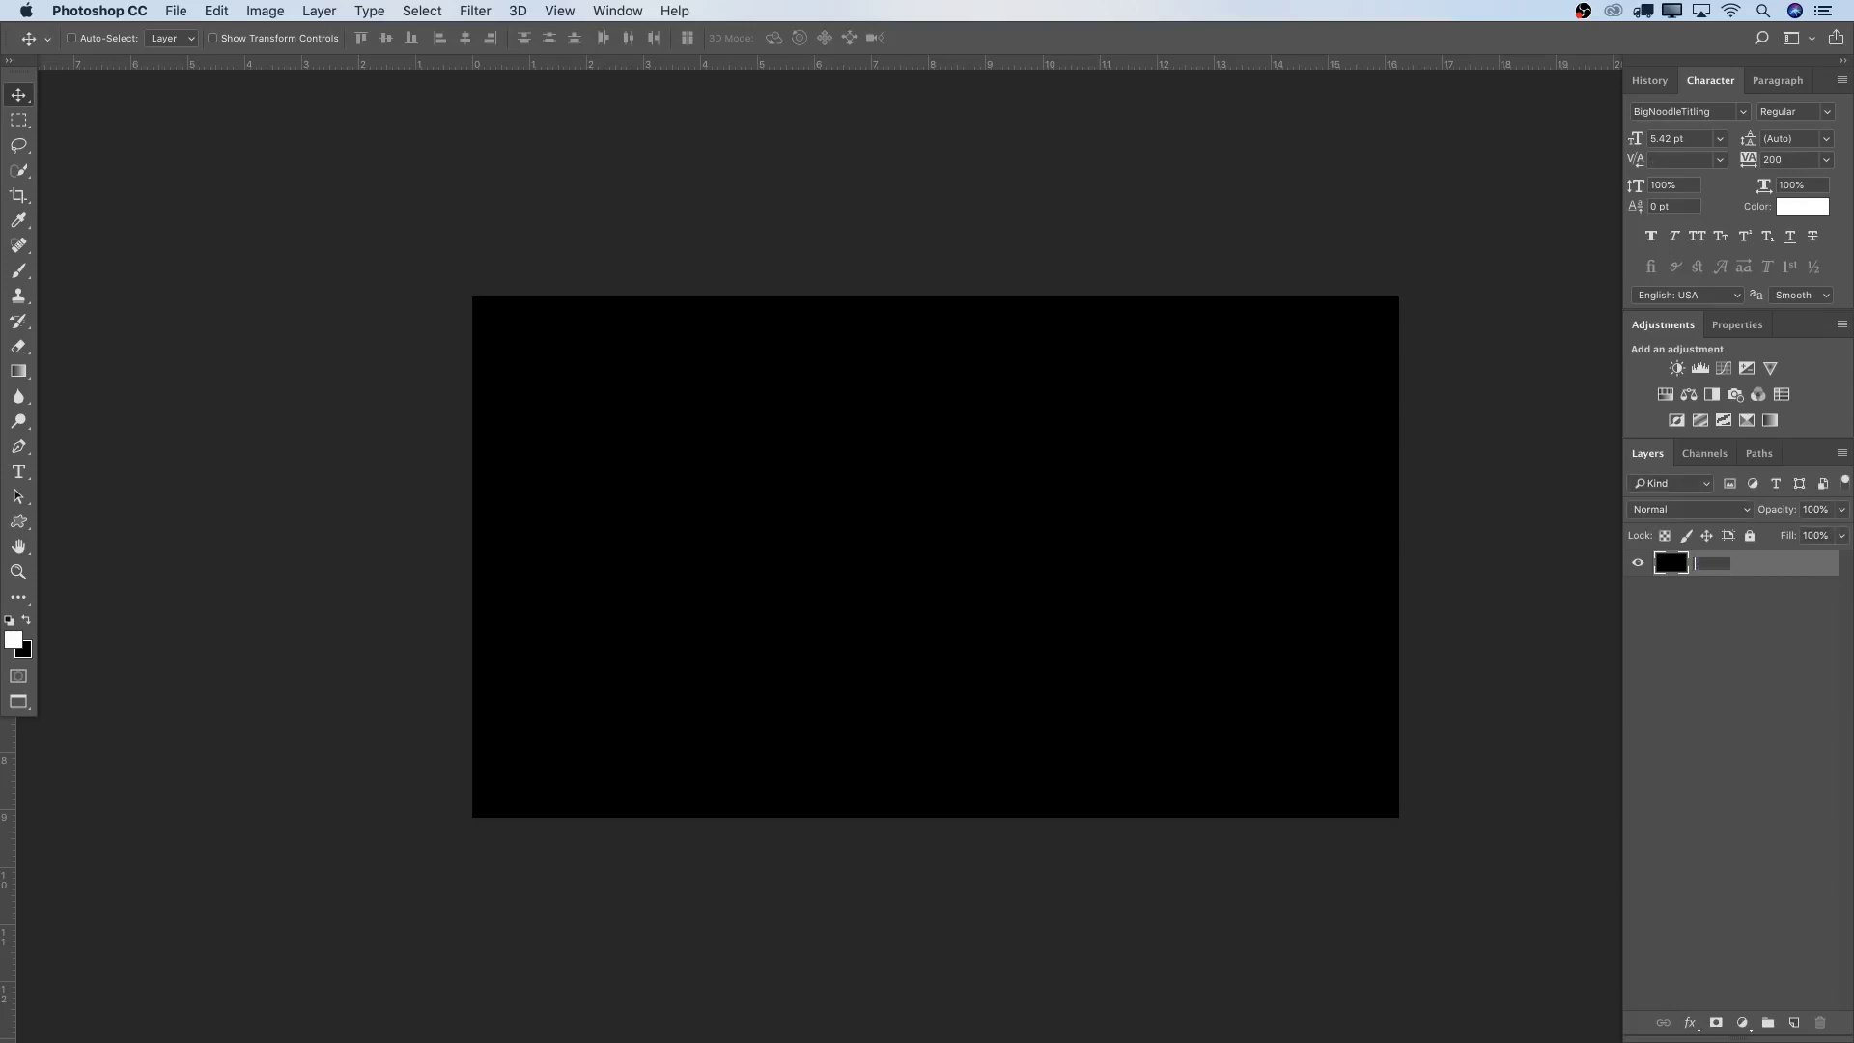
key("Return")
Place the barber shaving photo above the Black layer, align it with the canvas and scale it to about 100.6%
left_click_drag(171, 725, 922, 553)
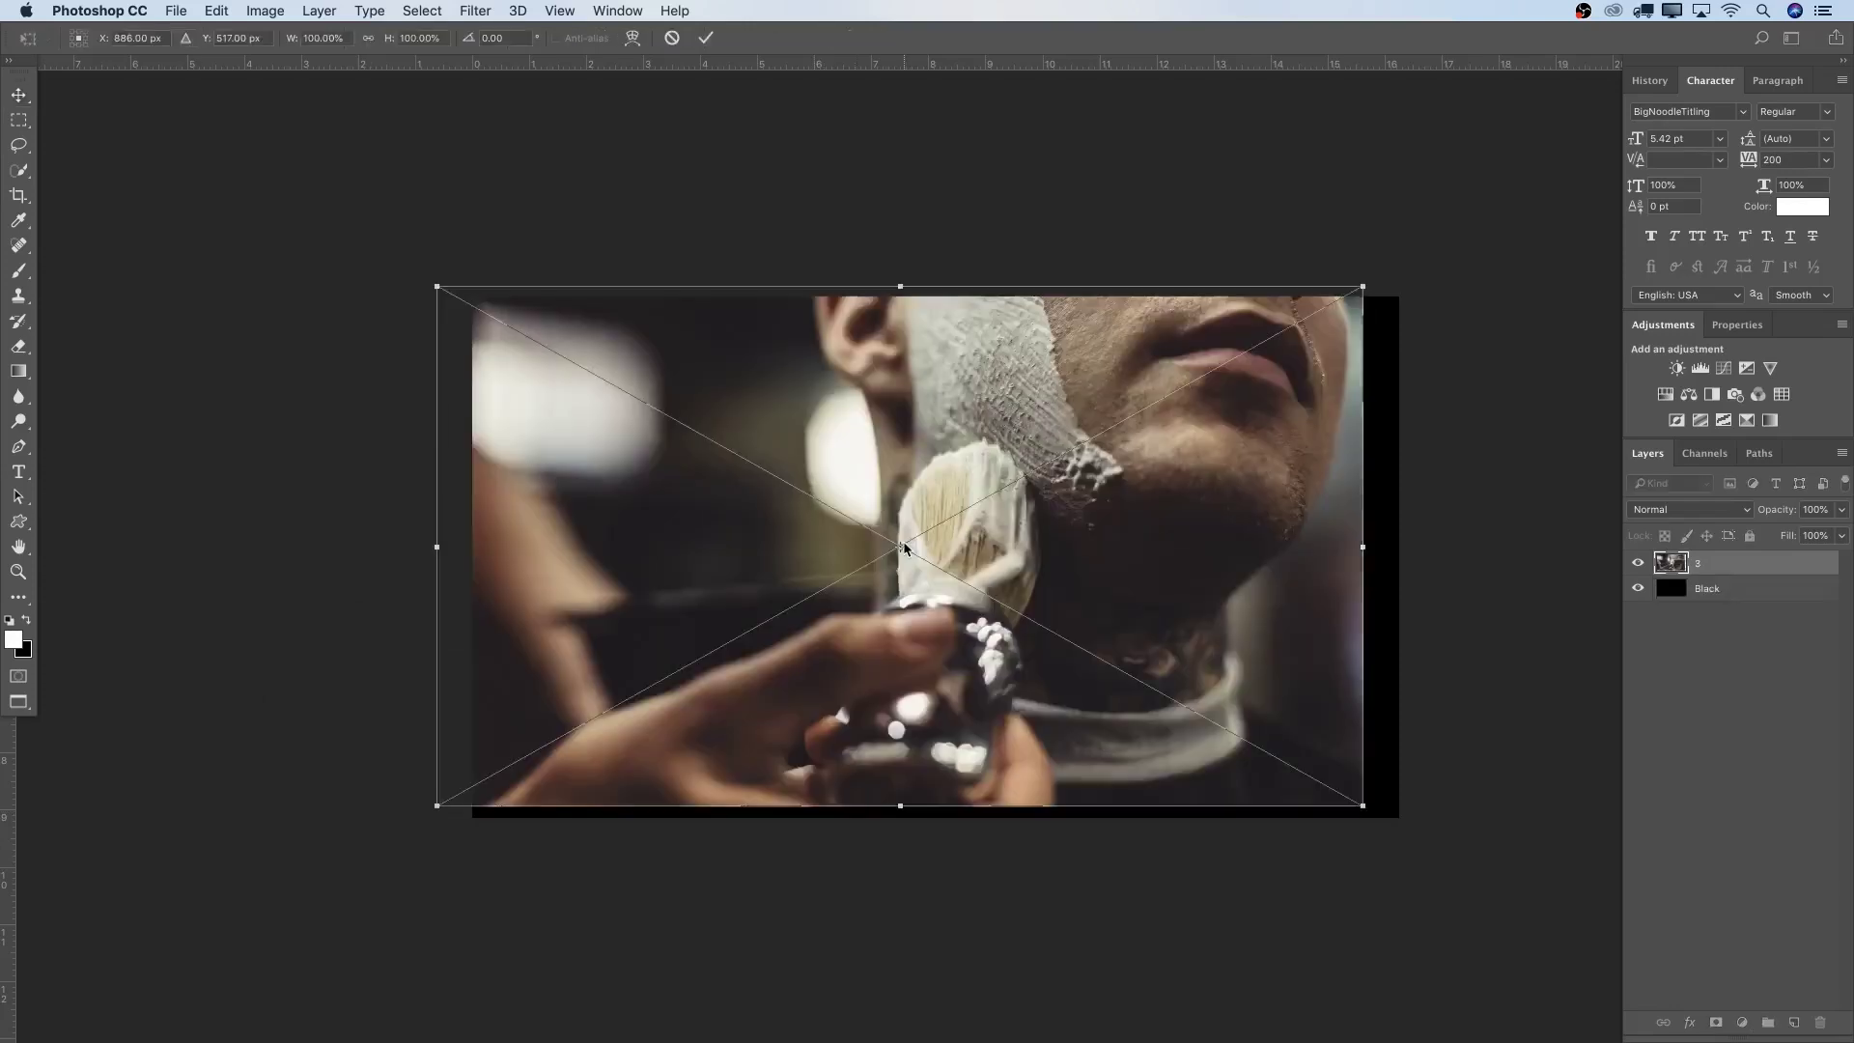
left_click_drag(1063, 549, 1137, 560)
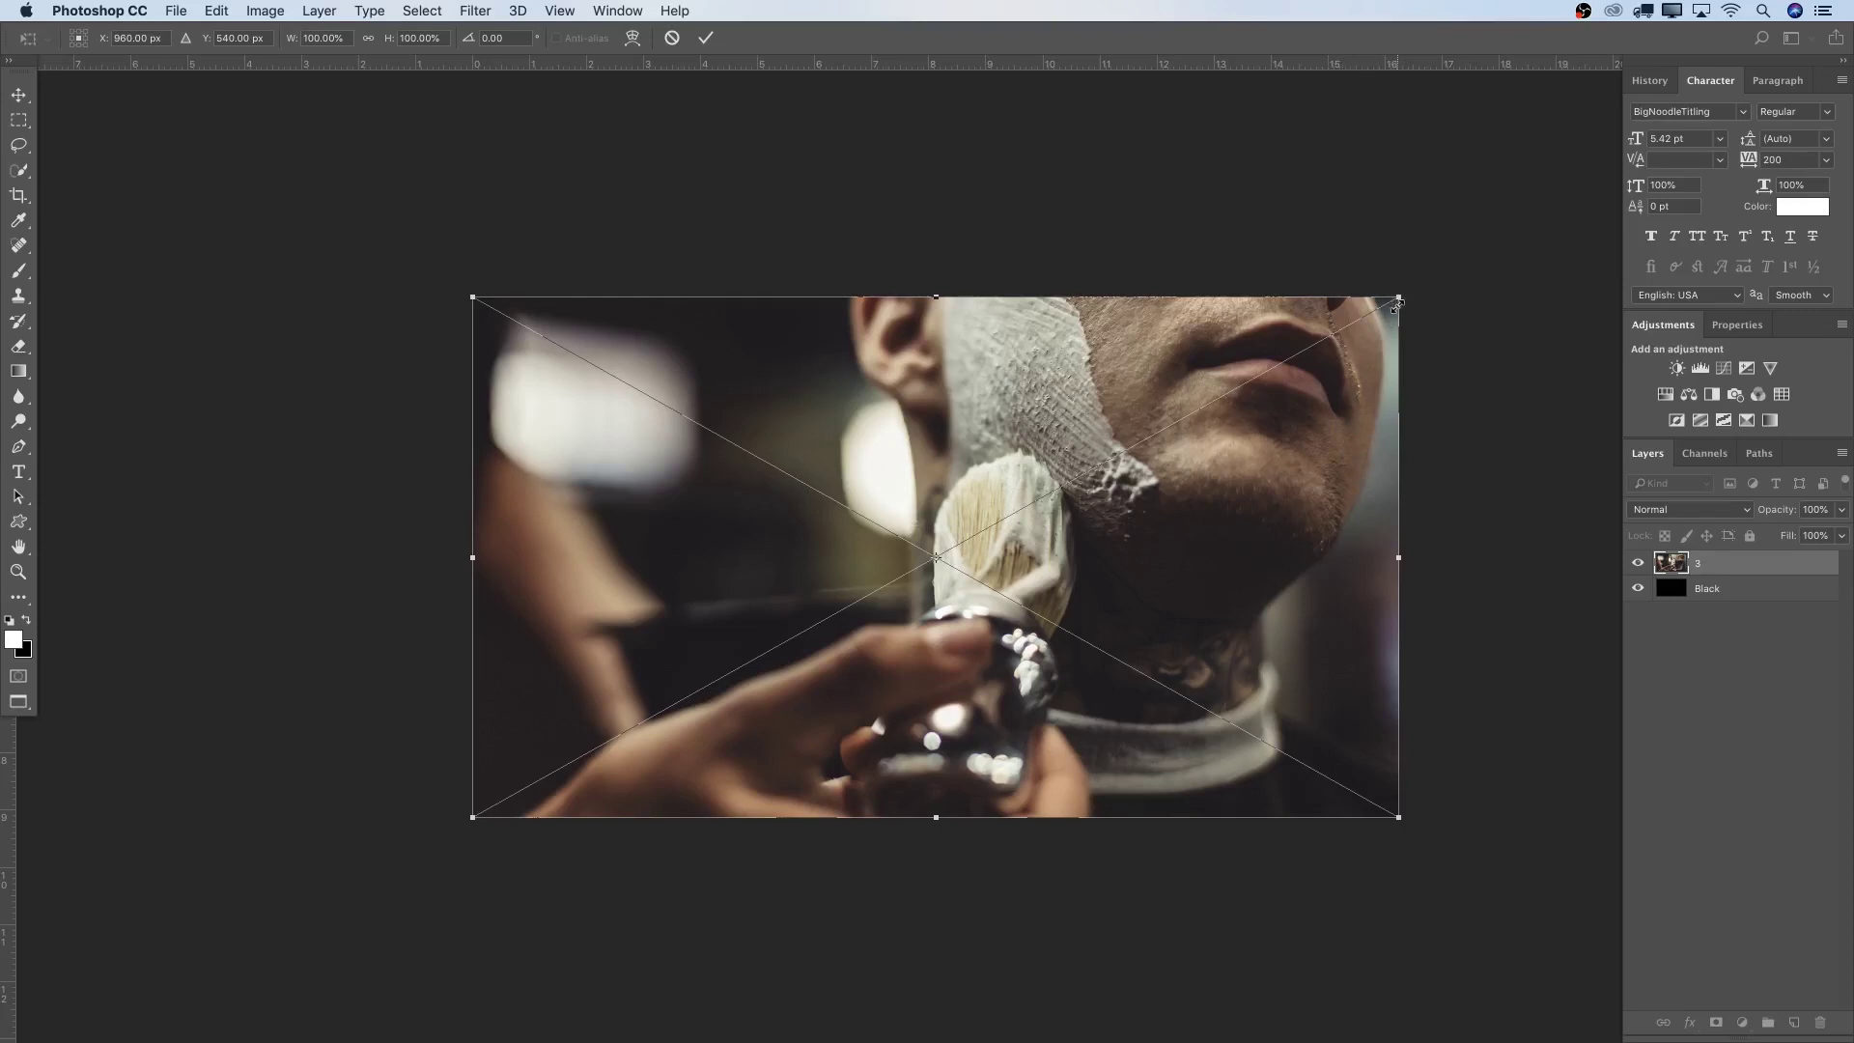
left_click_drag(1397, 299, 1404, 294)
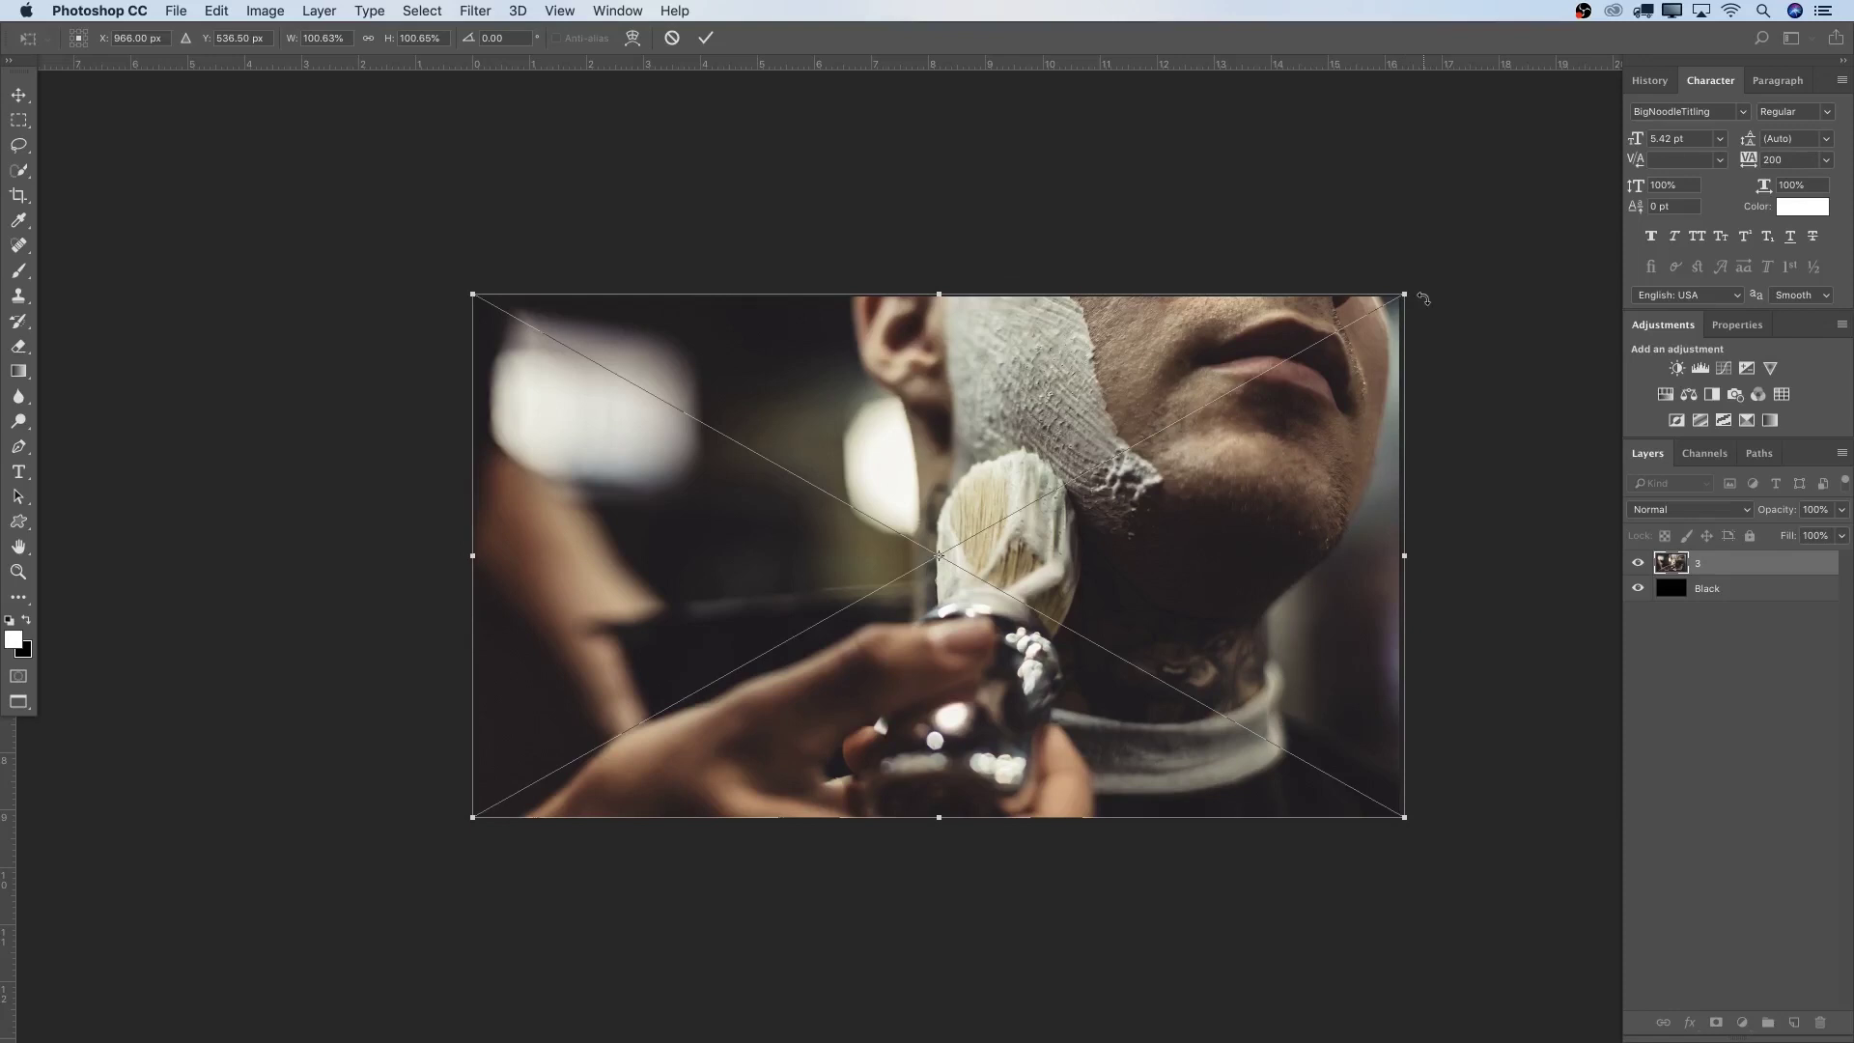
key("Return")
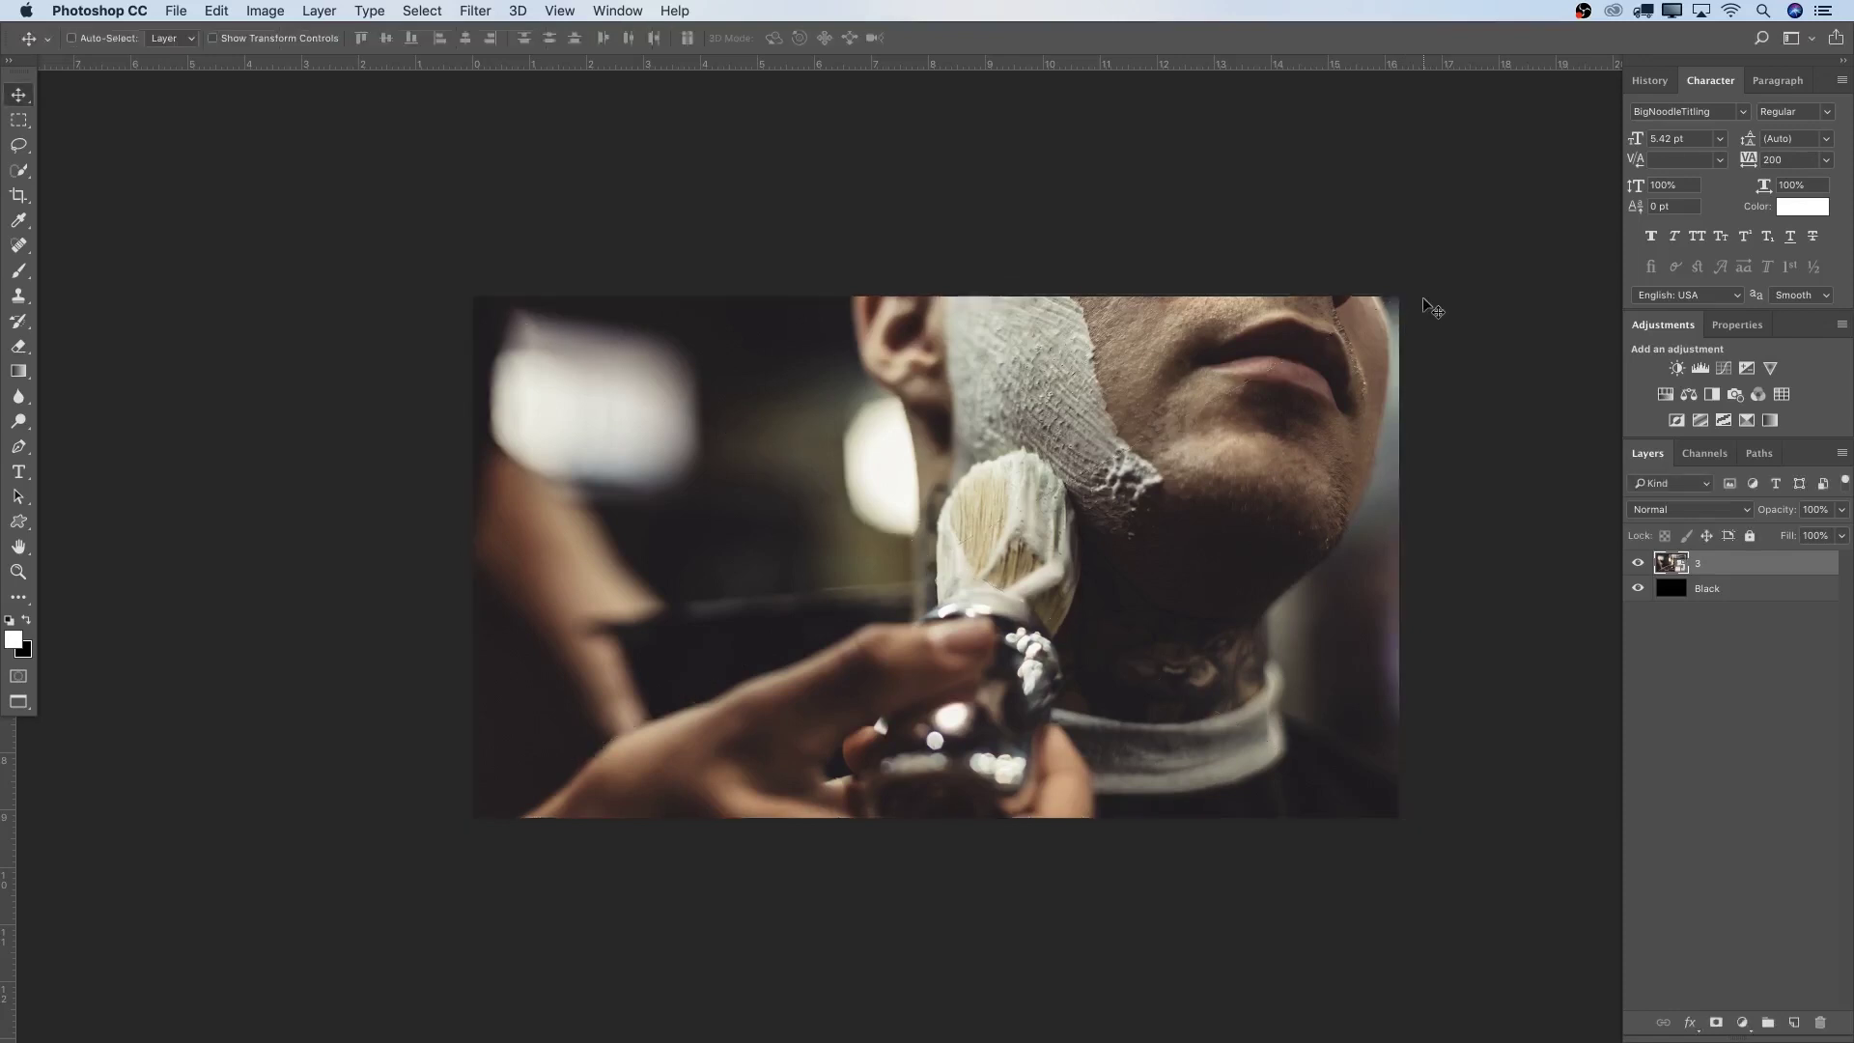
Minimise the TUT2.psd window and examine the finished barber logo in Tronix Designs New2.psd, then return to Untitled-1
scroll(1429, 492, "right", 1)
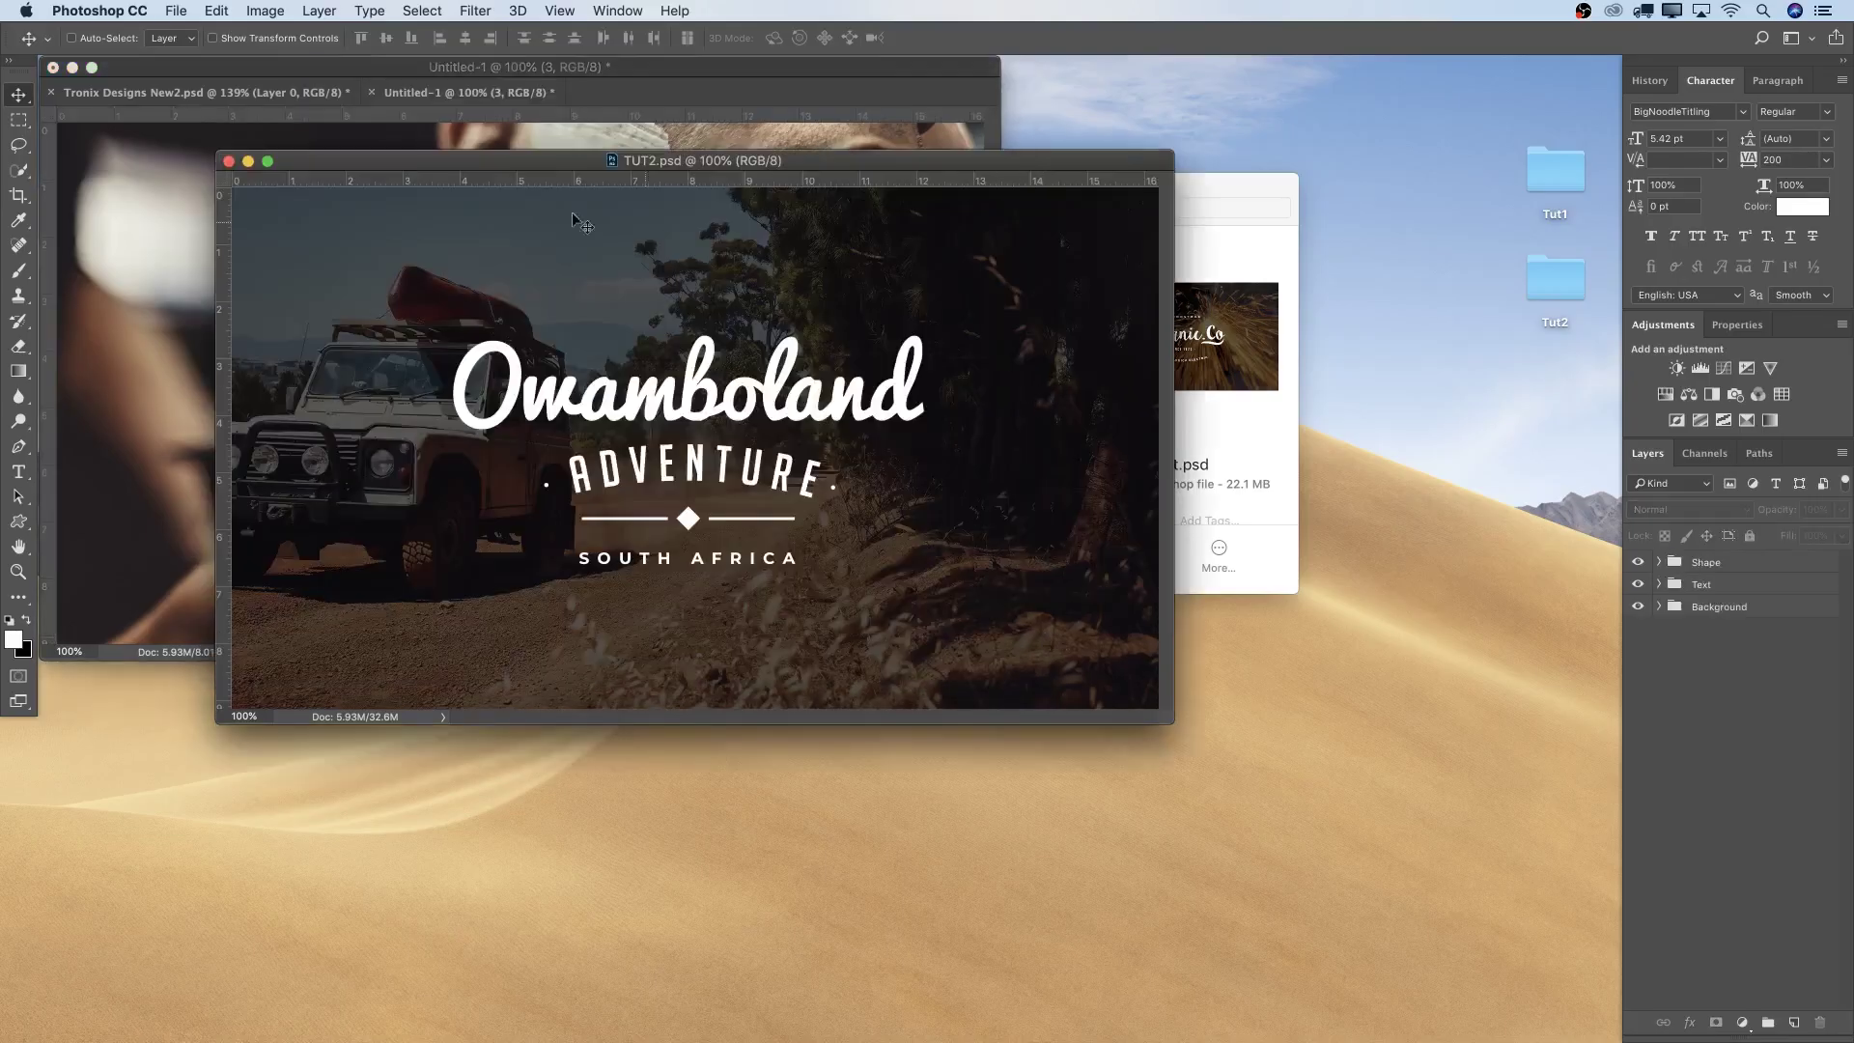
left_click(248, 161)
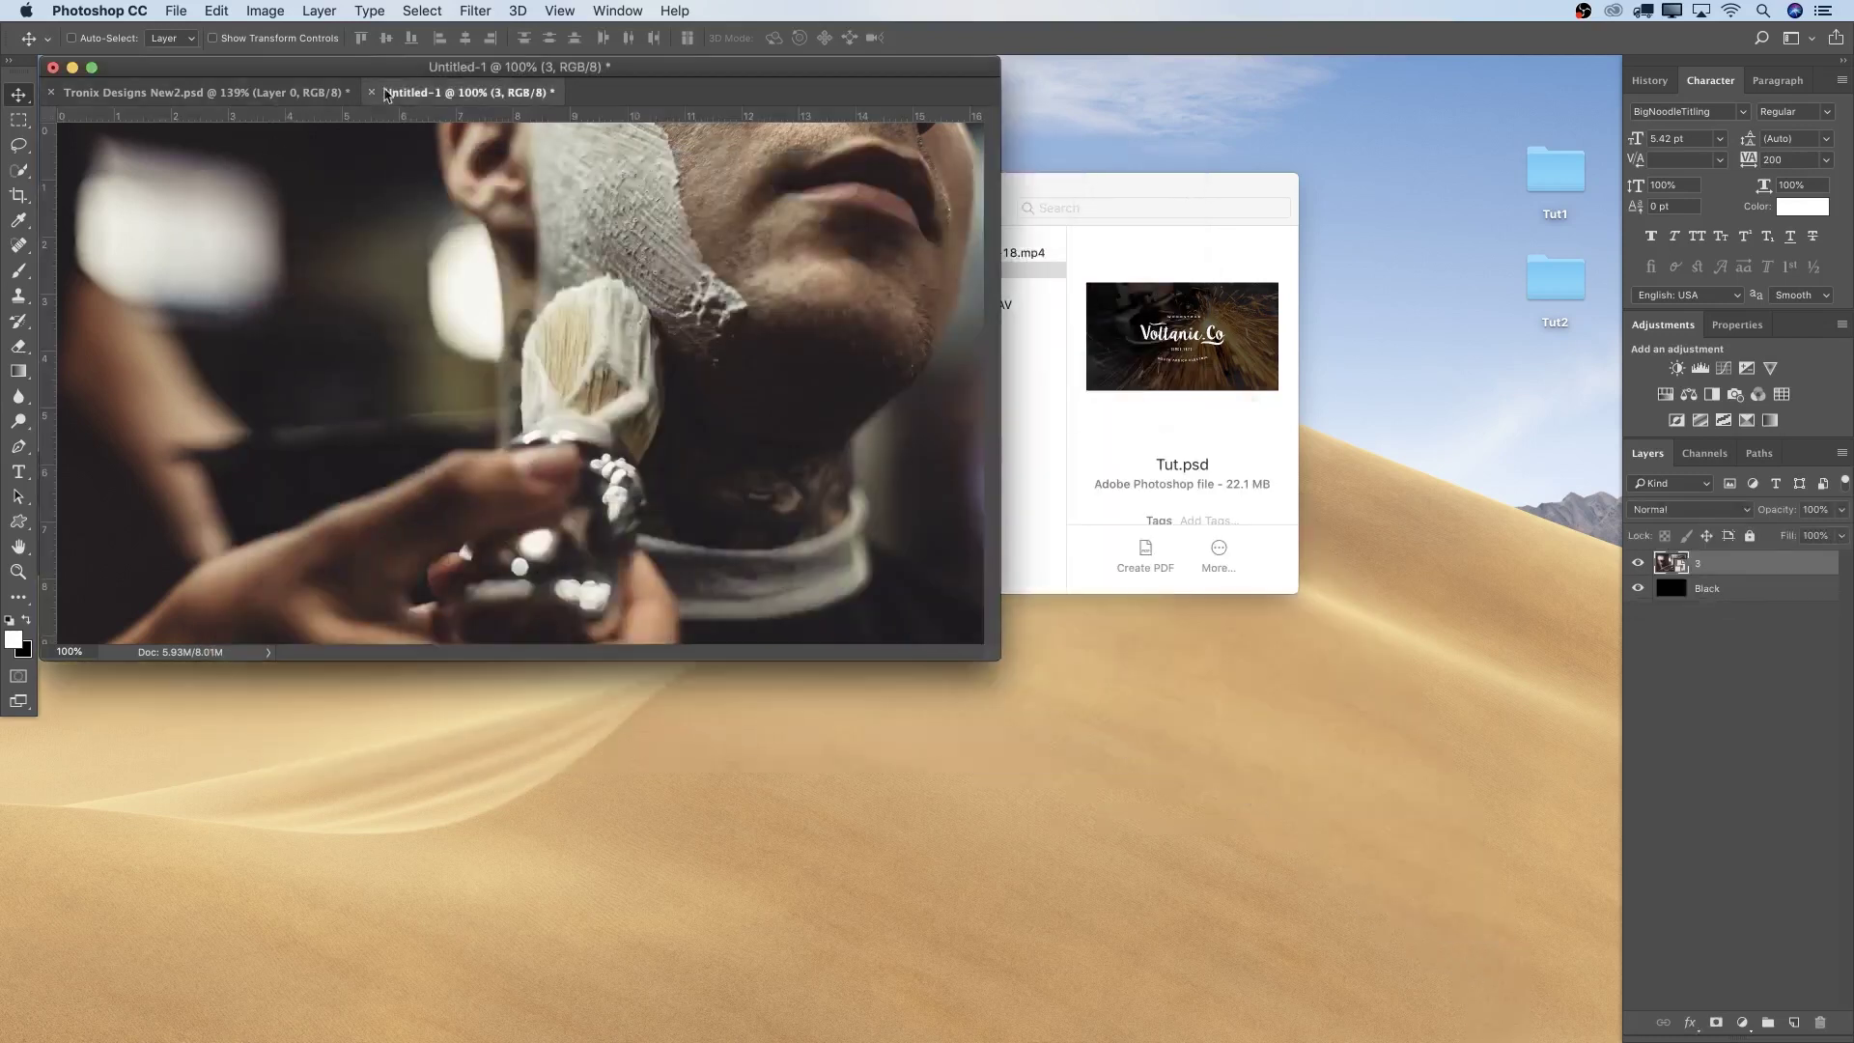
left_click(272, 93)
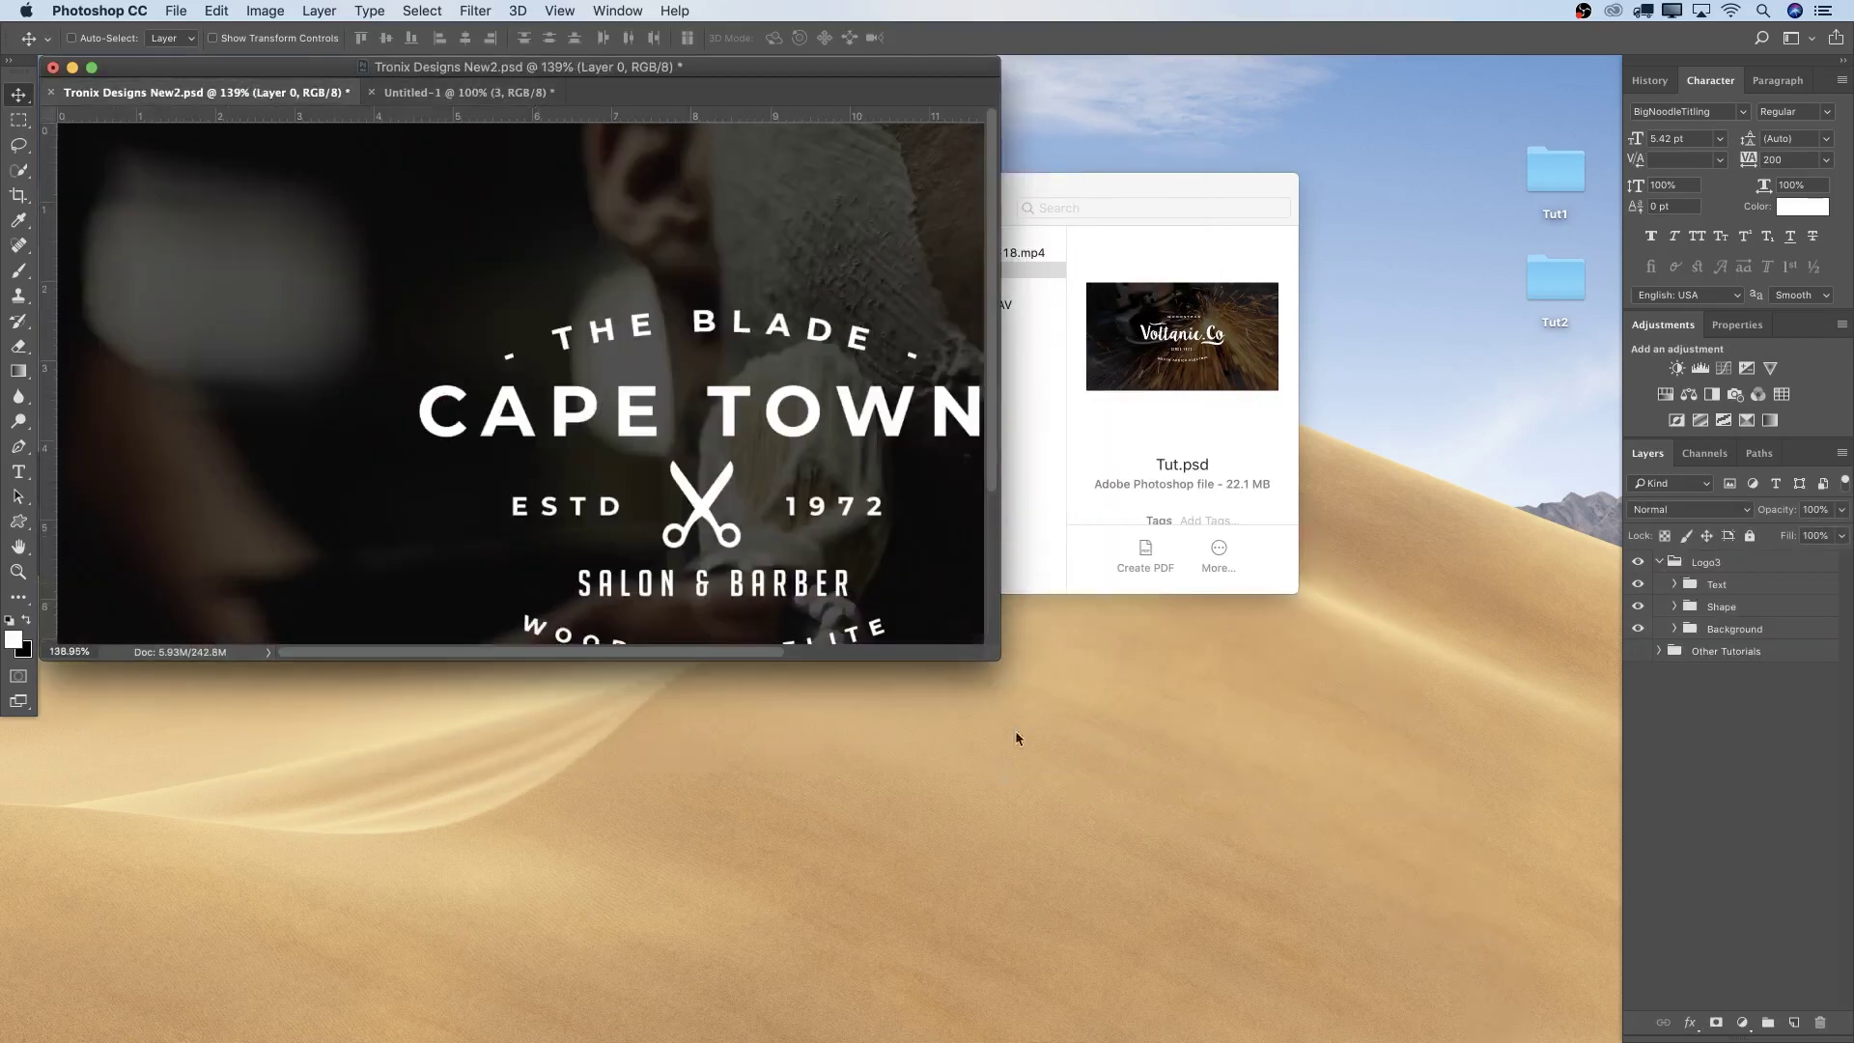
double_click(998, 658)
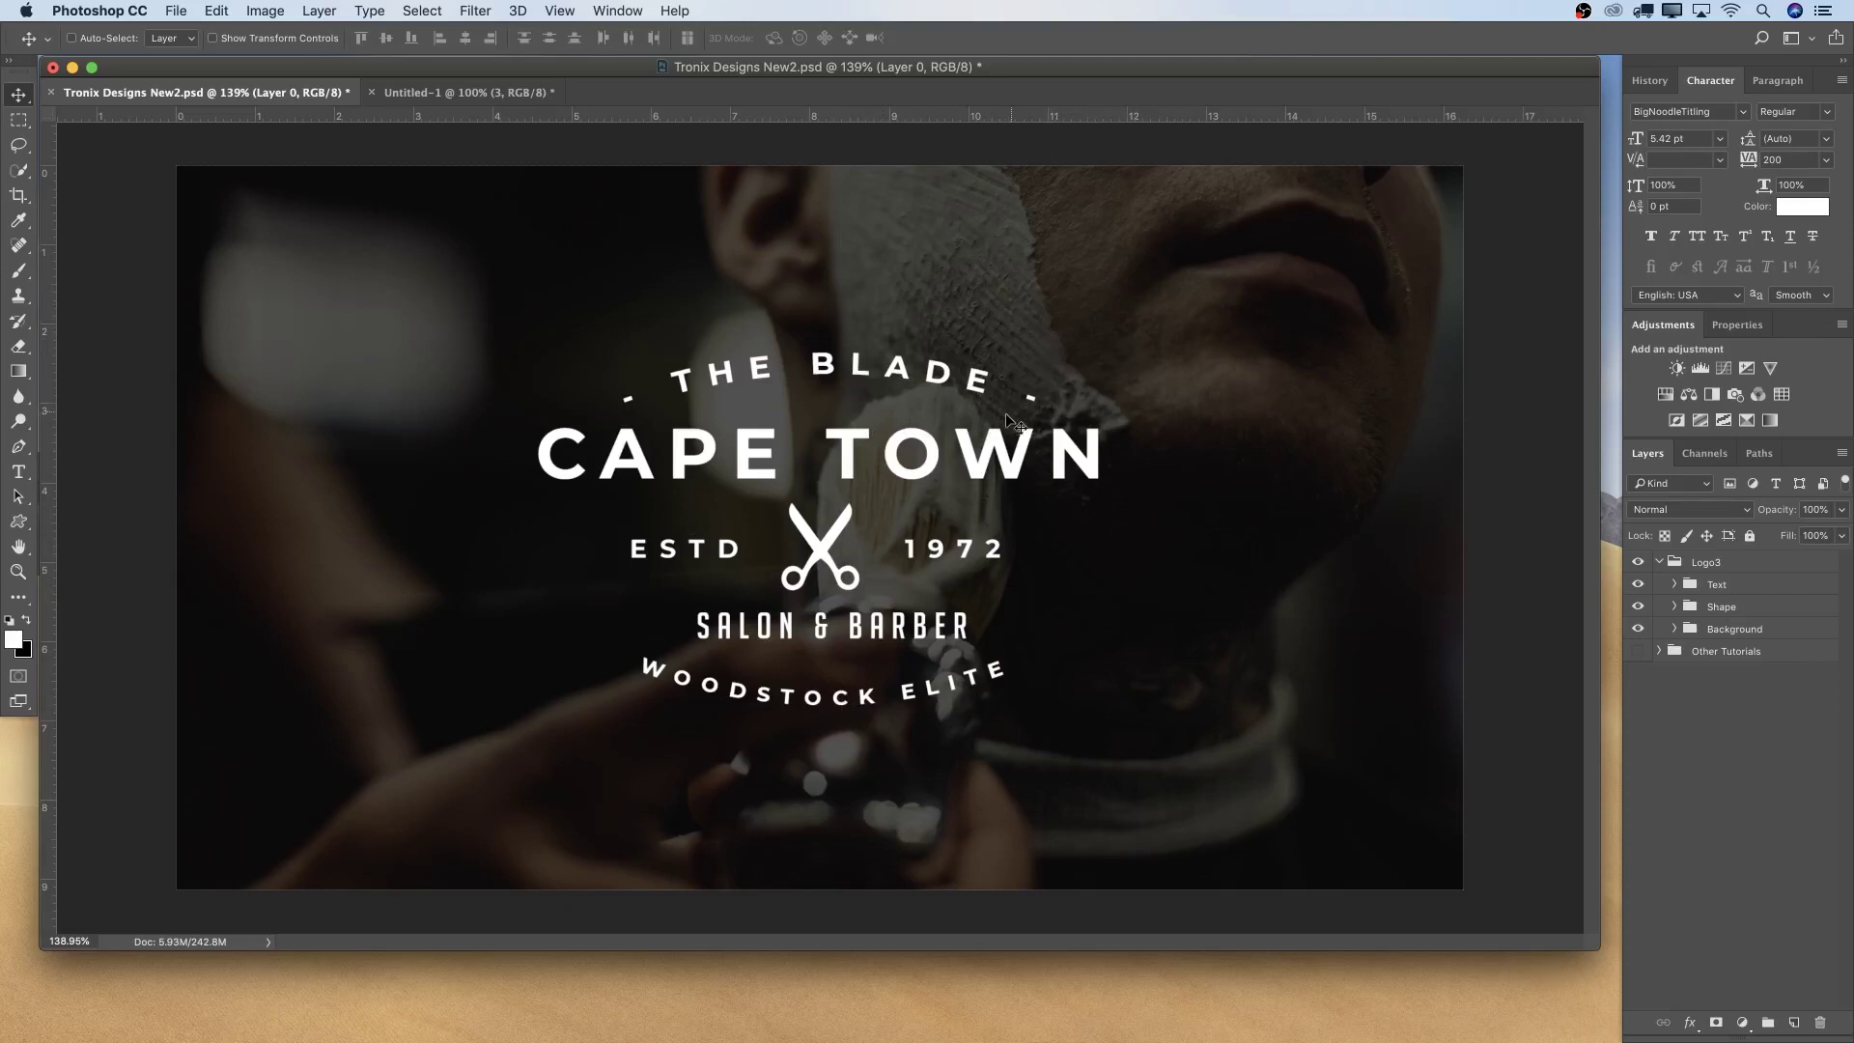
left_click(453, 99)
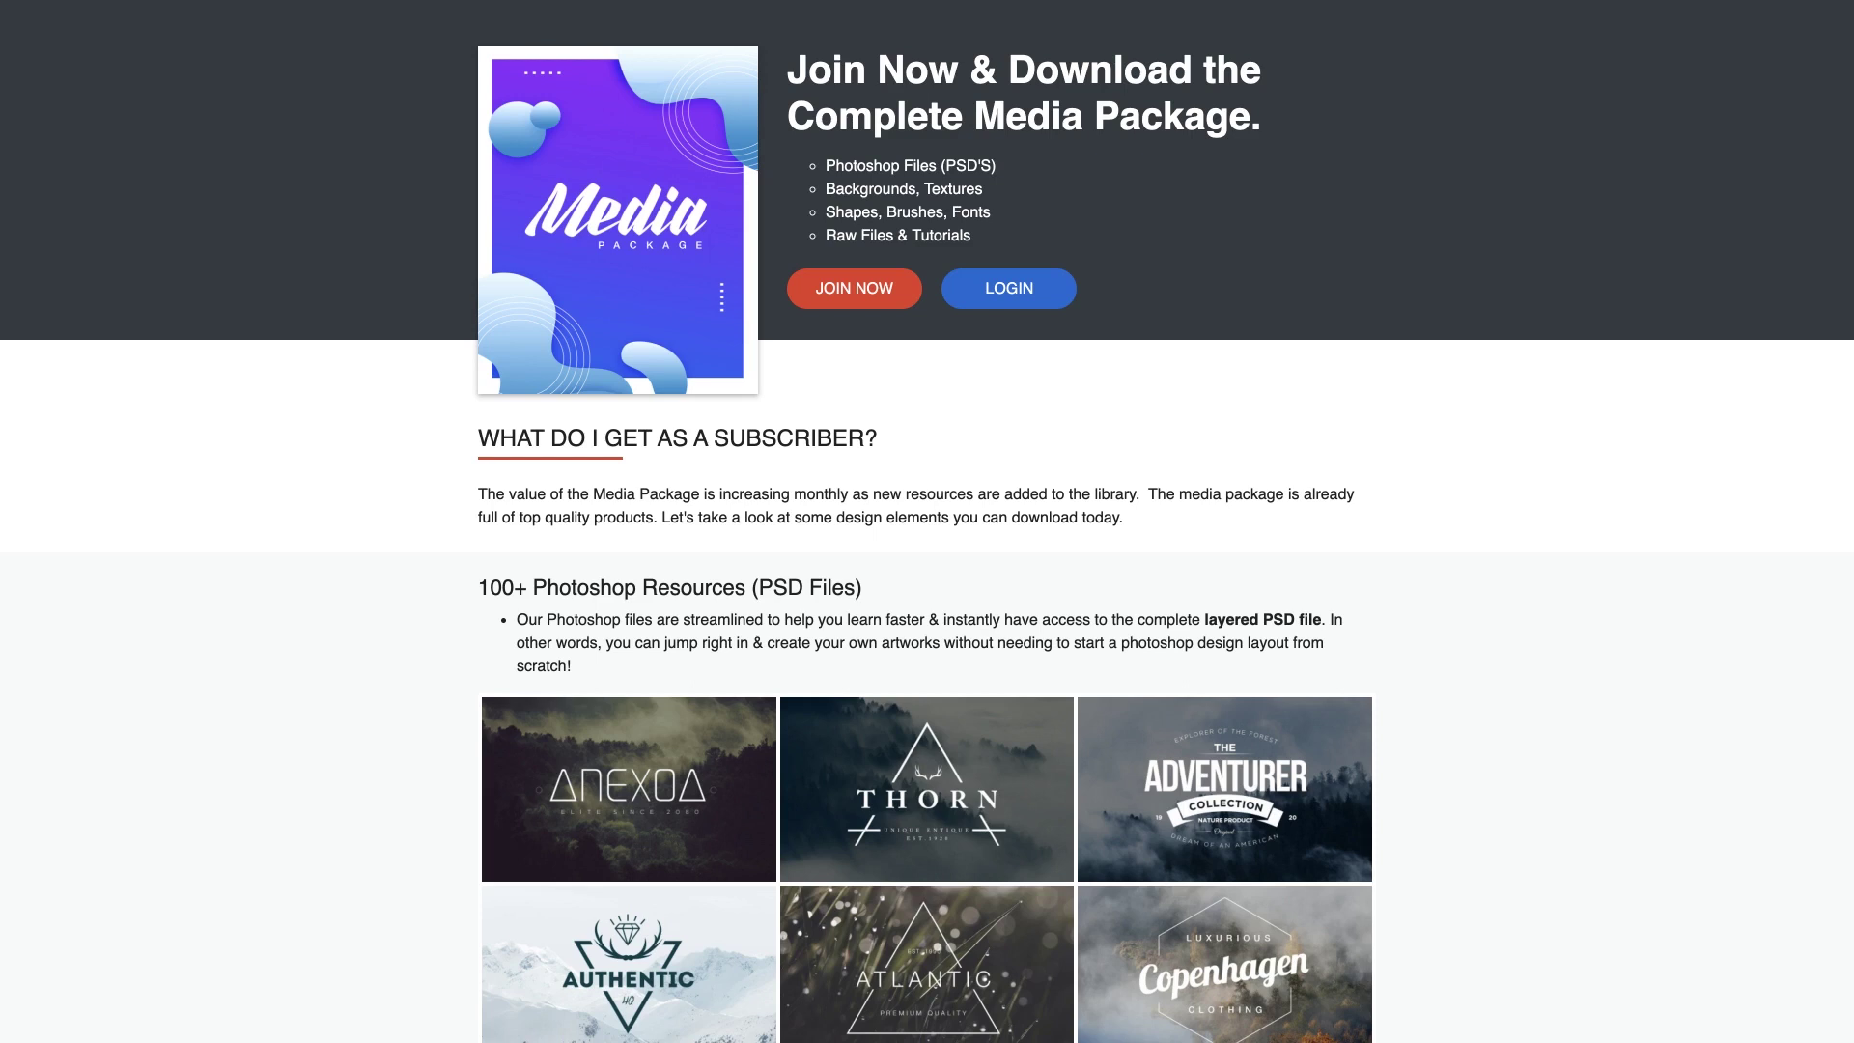
Browse the Media Package web page and look through its enlarged Photoshop shape previews
scroll(927, 522, "down", 5)
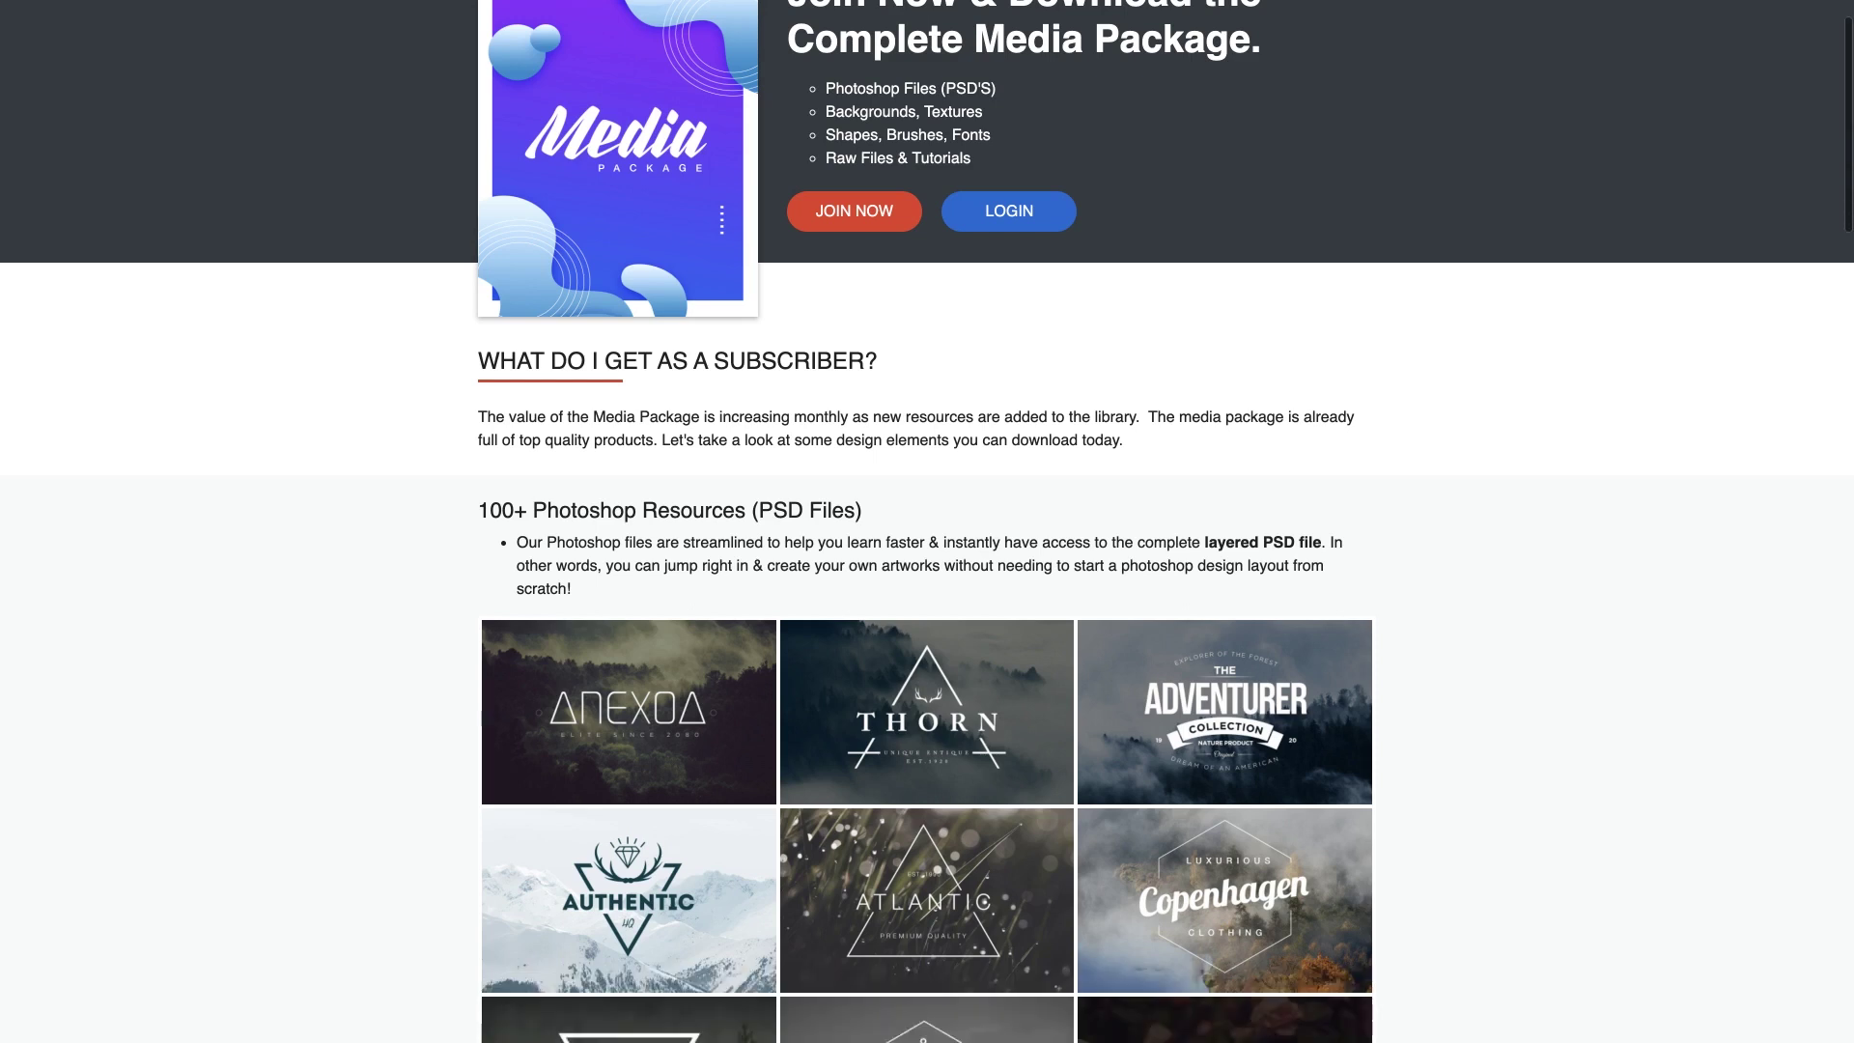
scroll(927, 522, "down", 9)
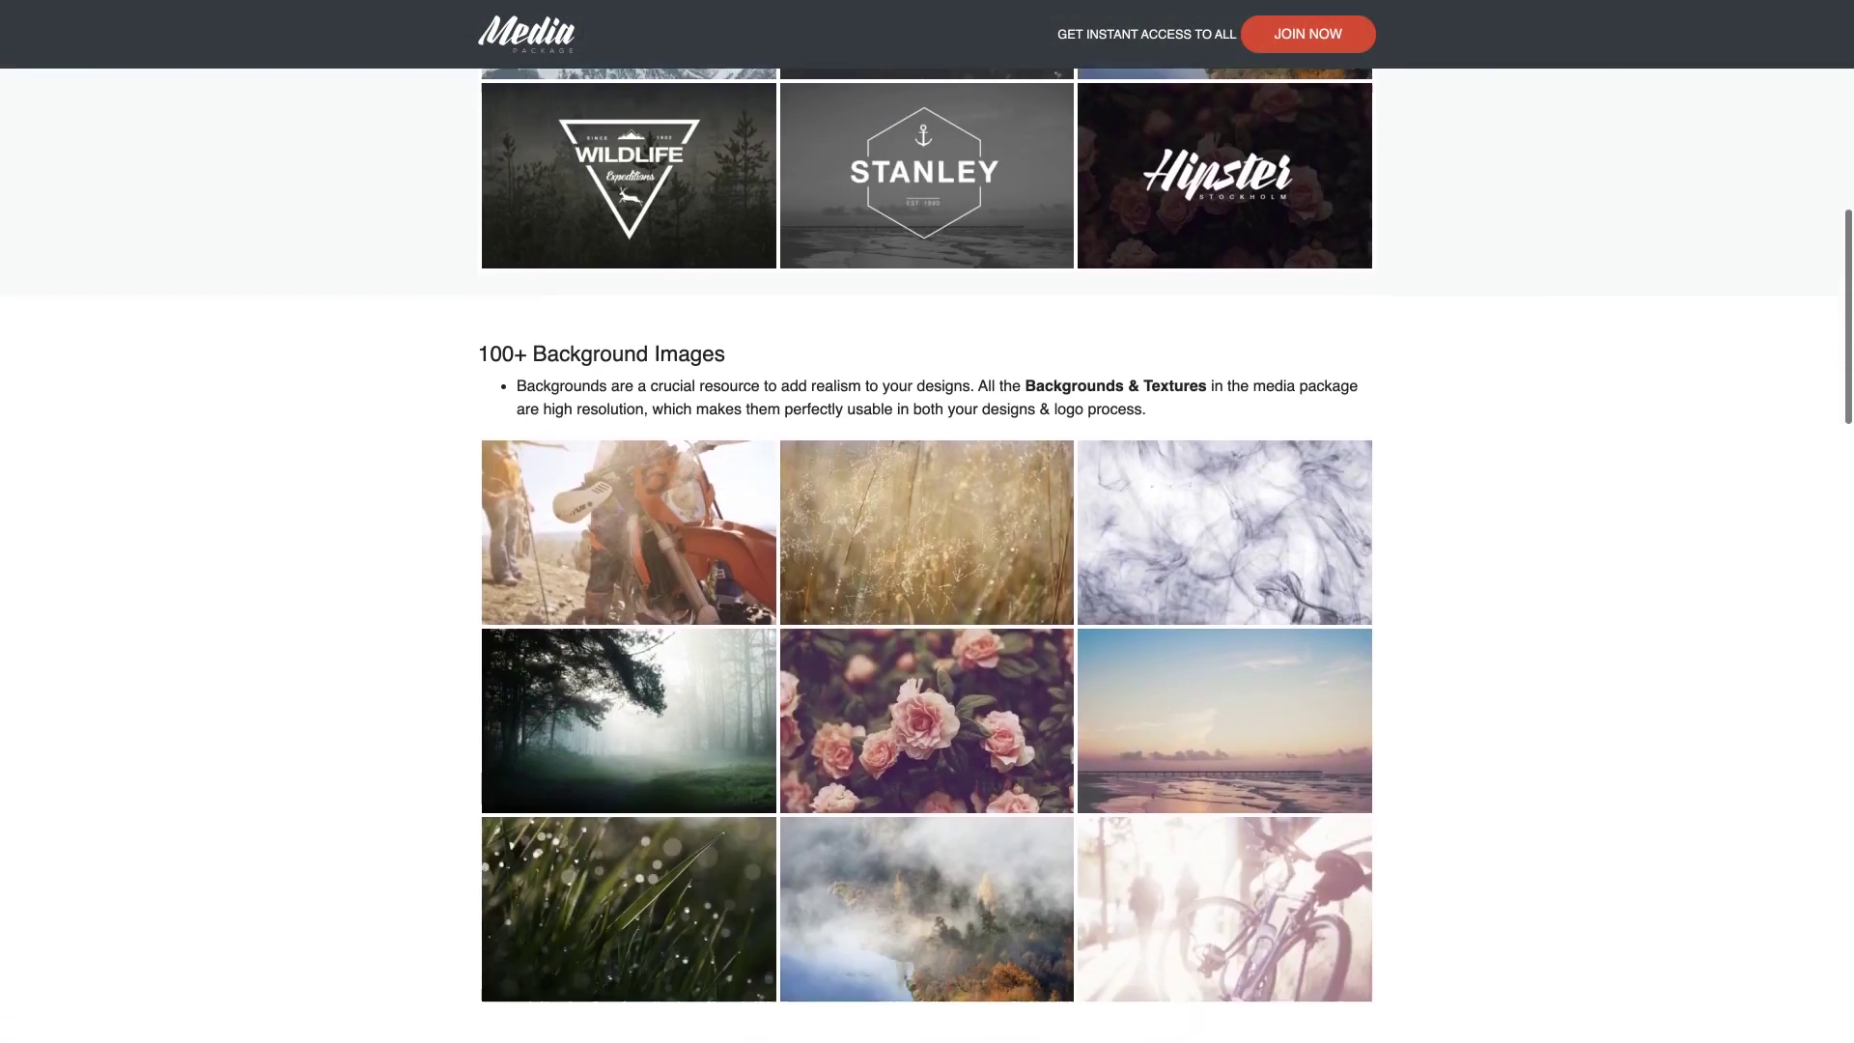
scroll(927, 521, "down", 10)
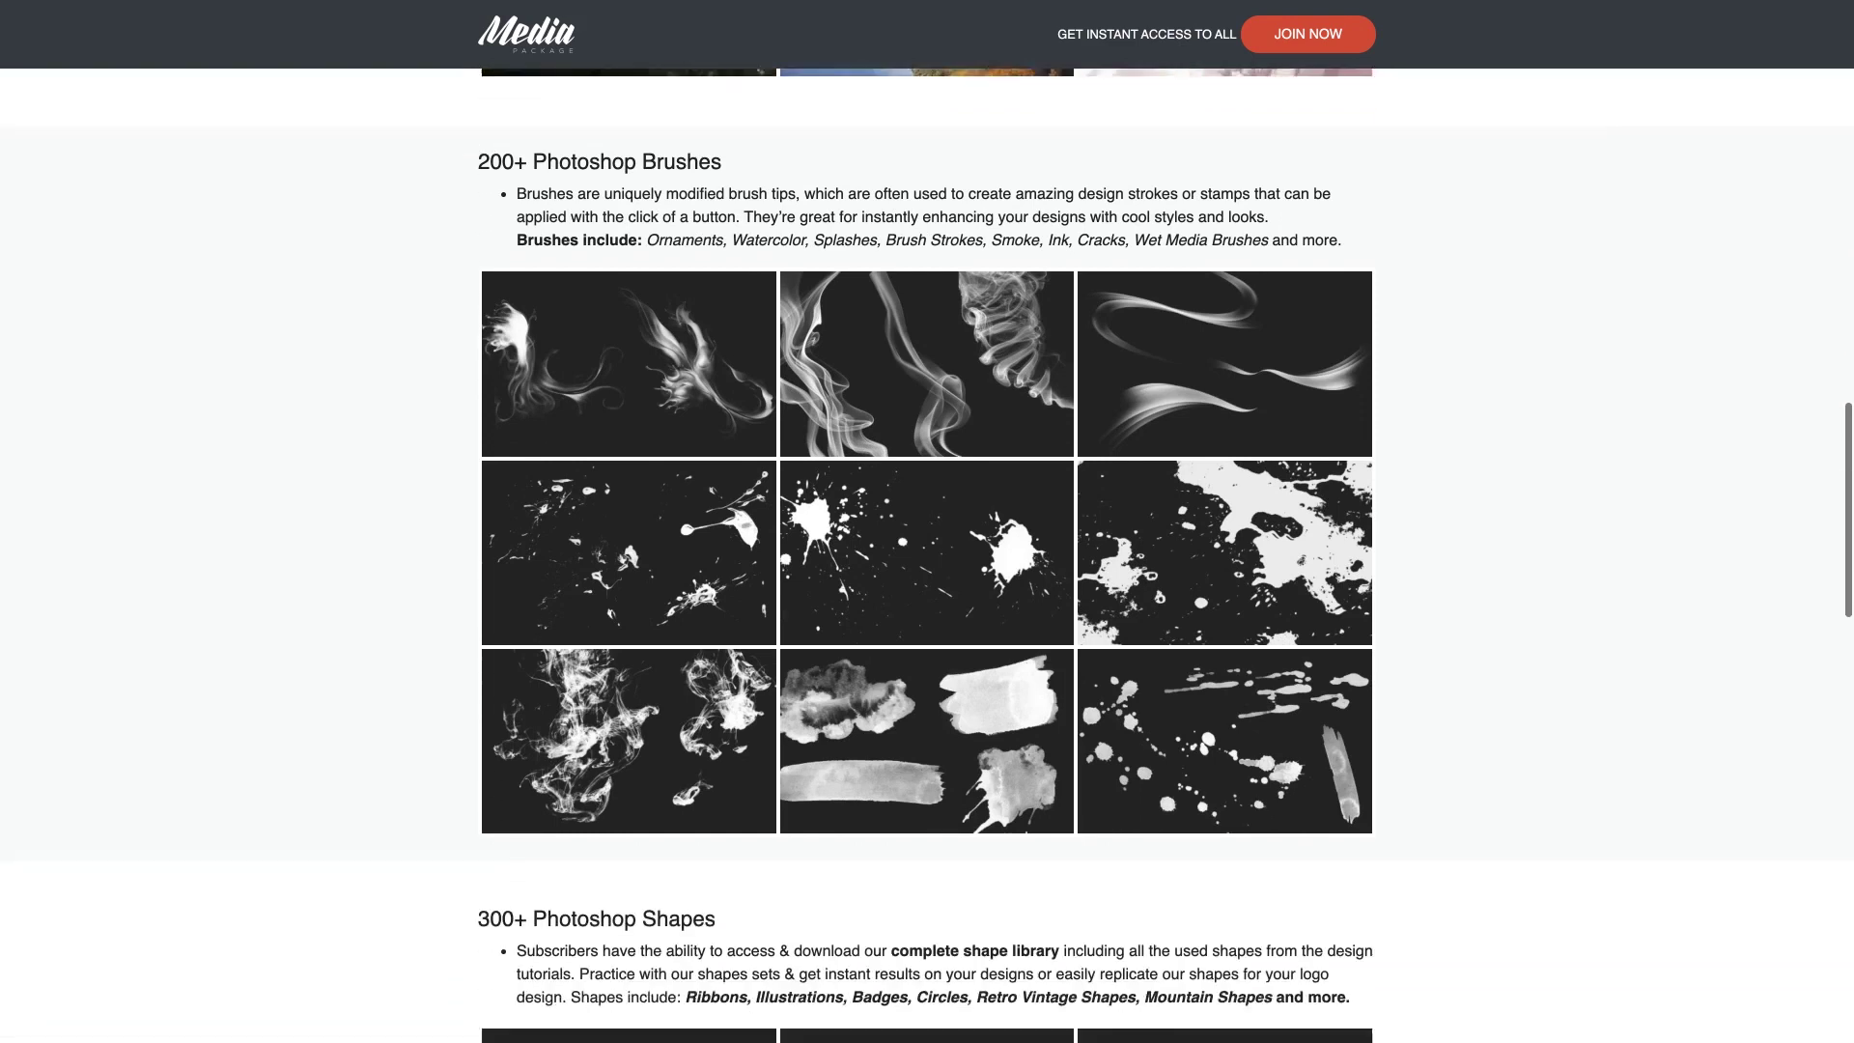
scroll(927, 522, "down", 10)
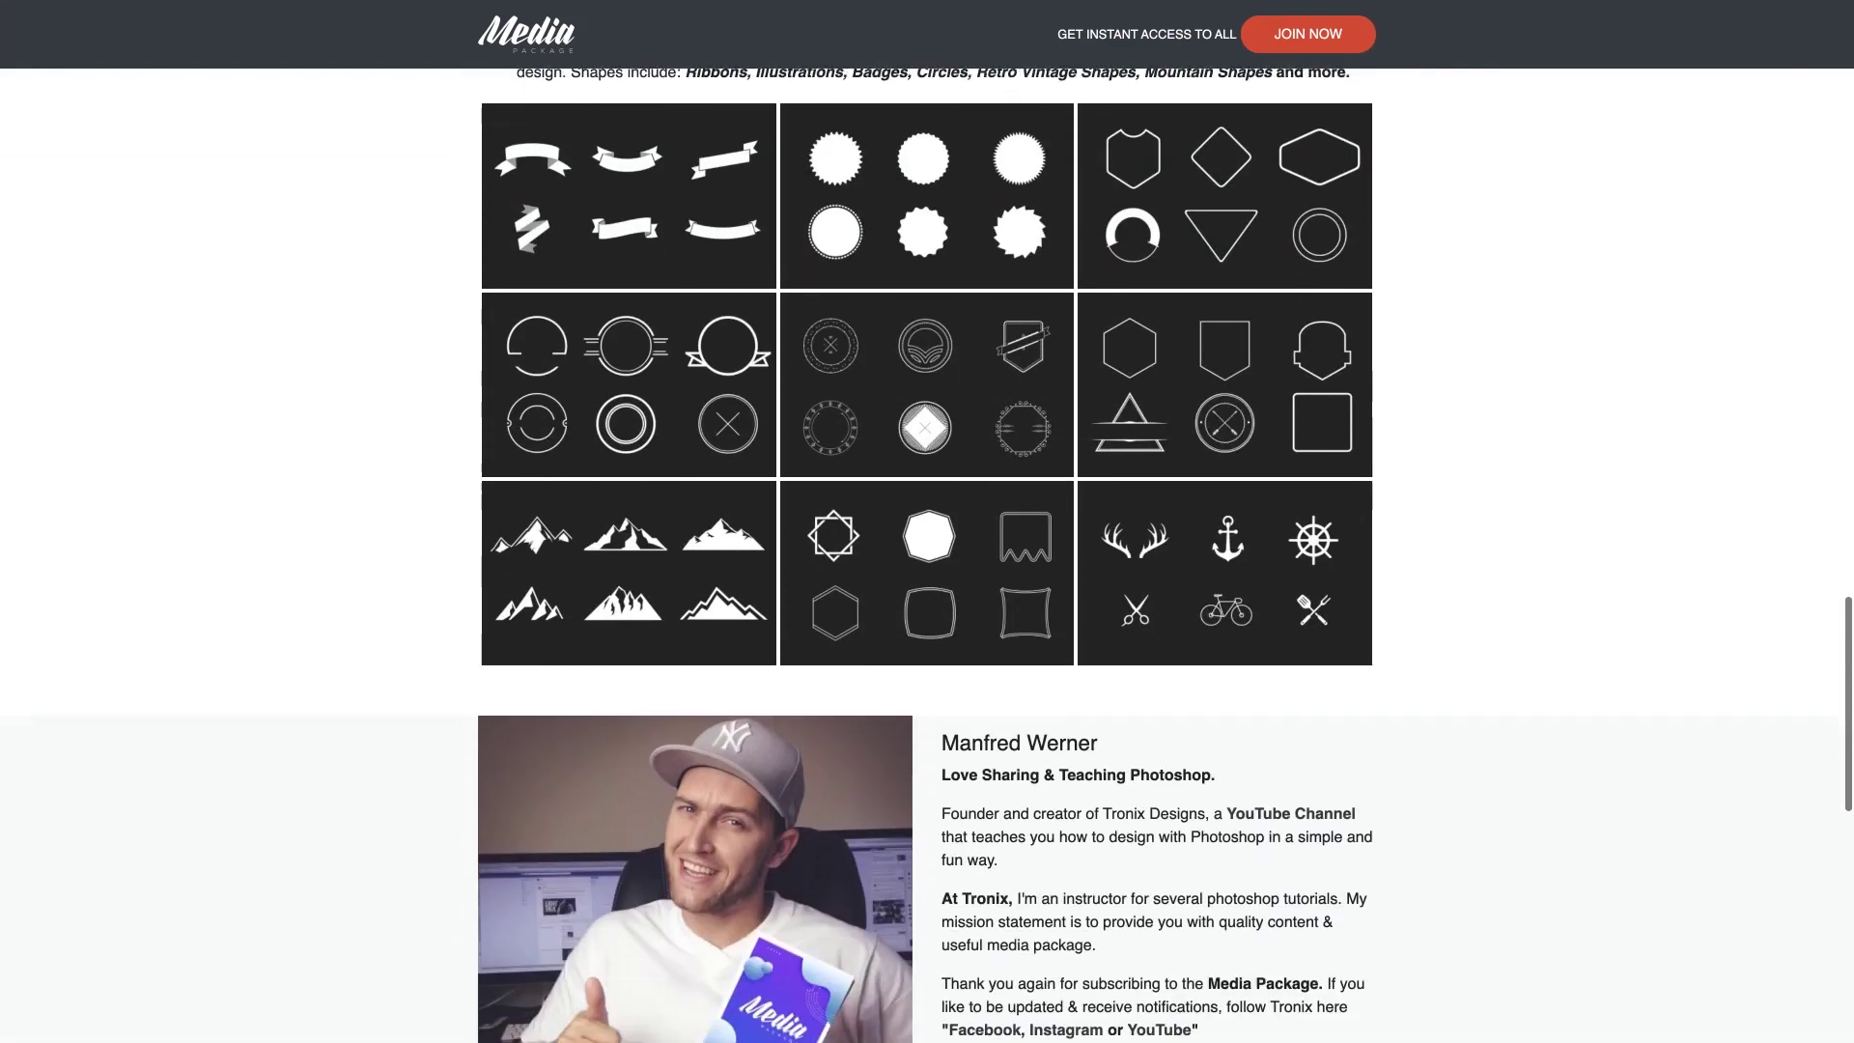
scroll(927, 522, "down", 7)
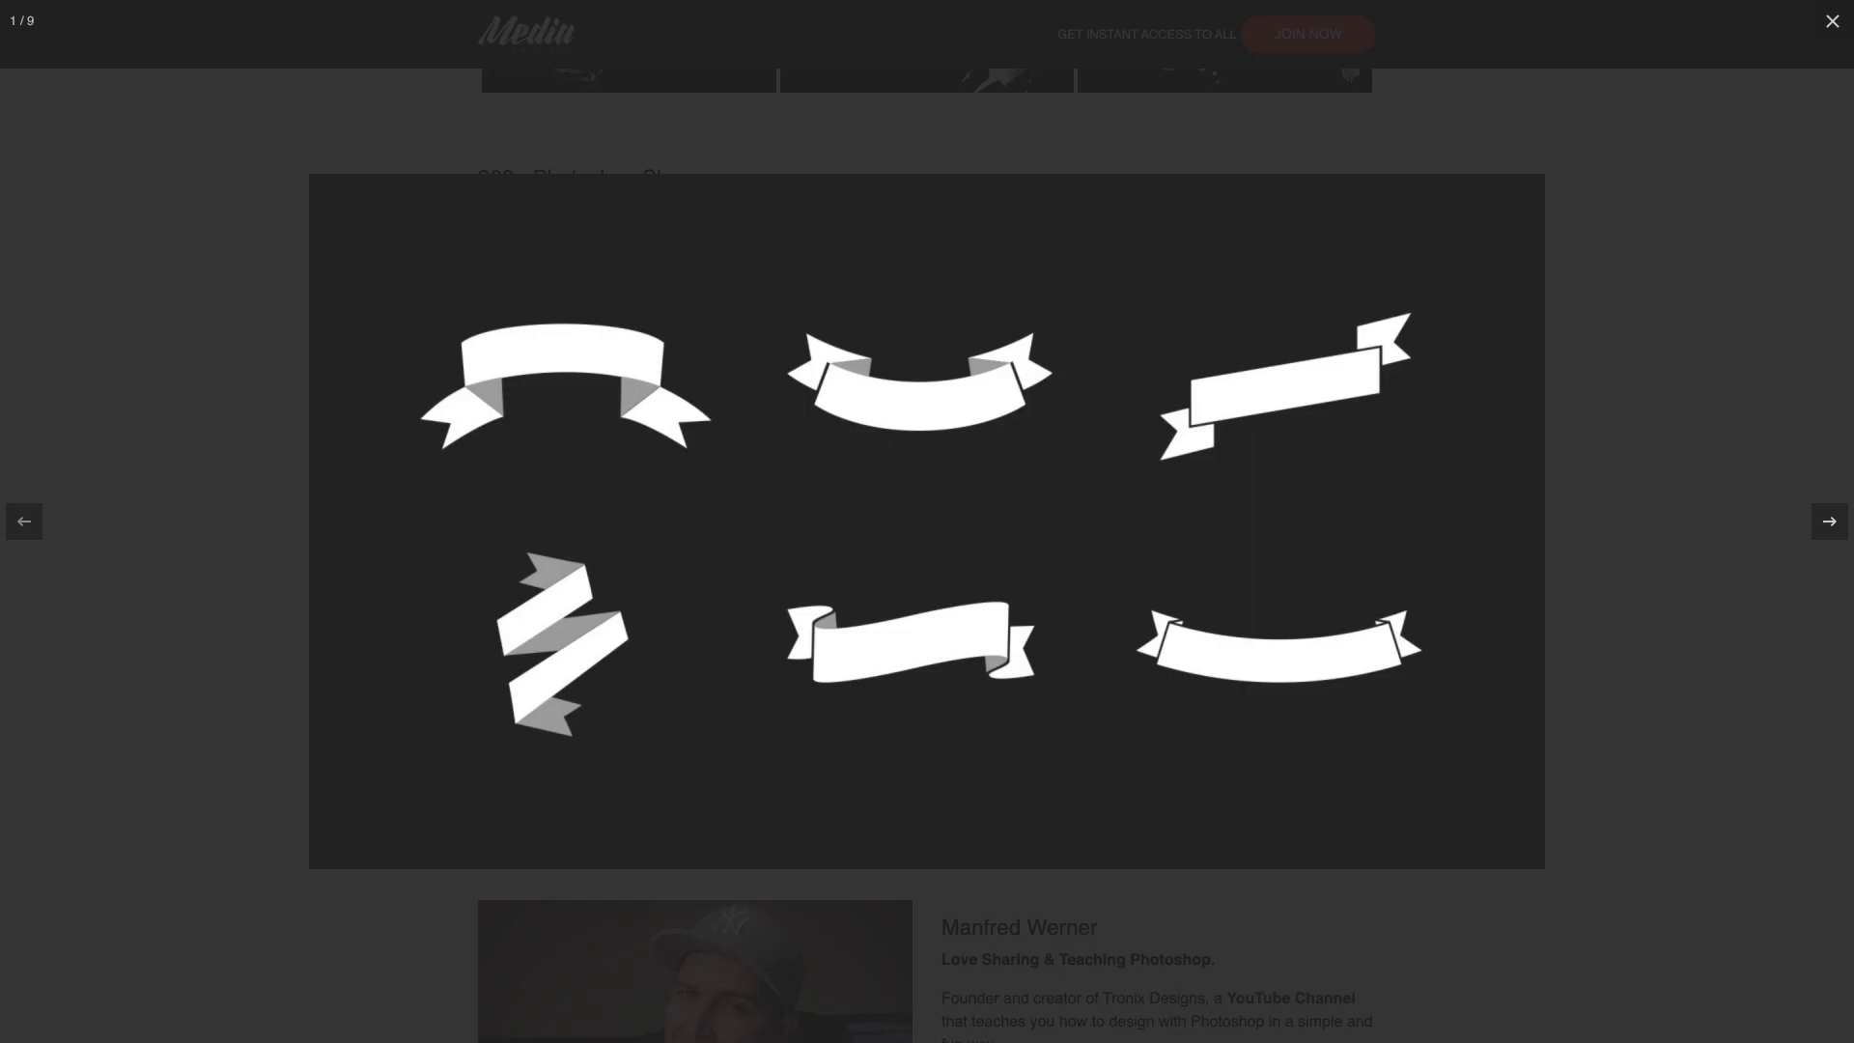
left_click(1833, 523)
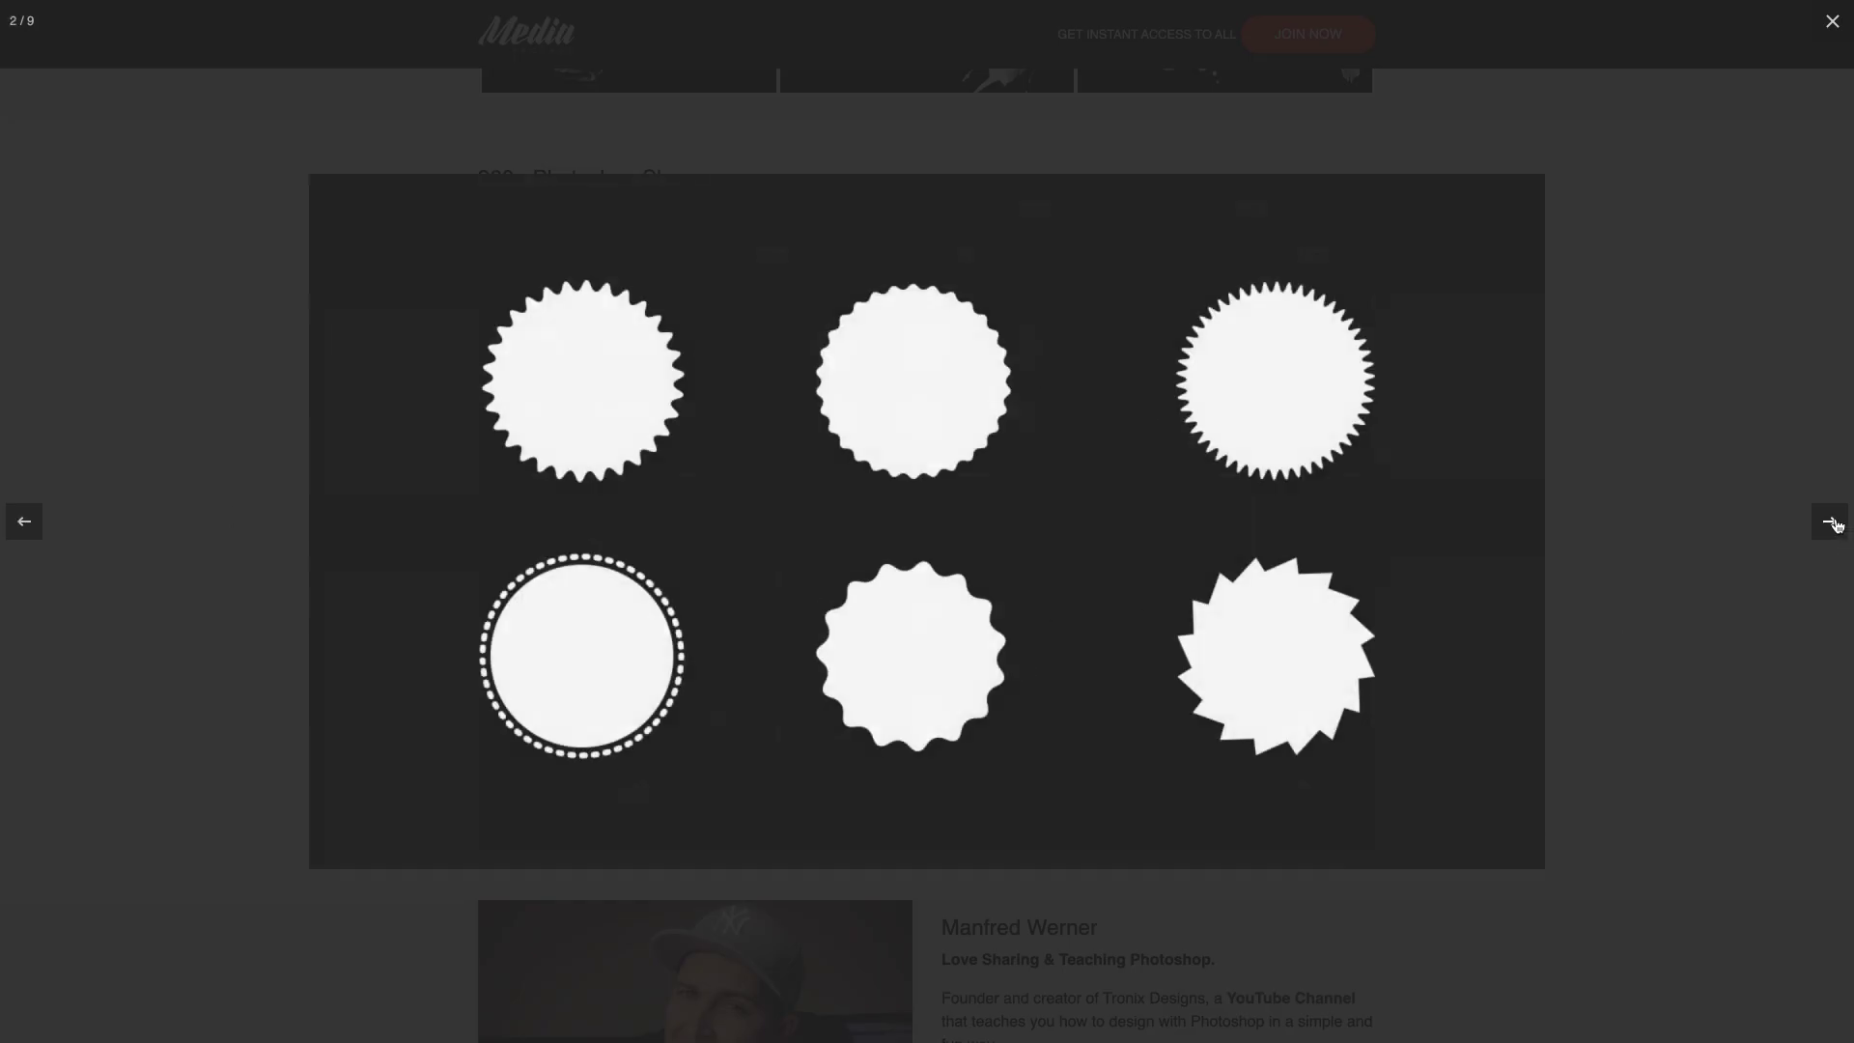
left_click(1833, 524)
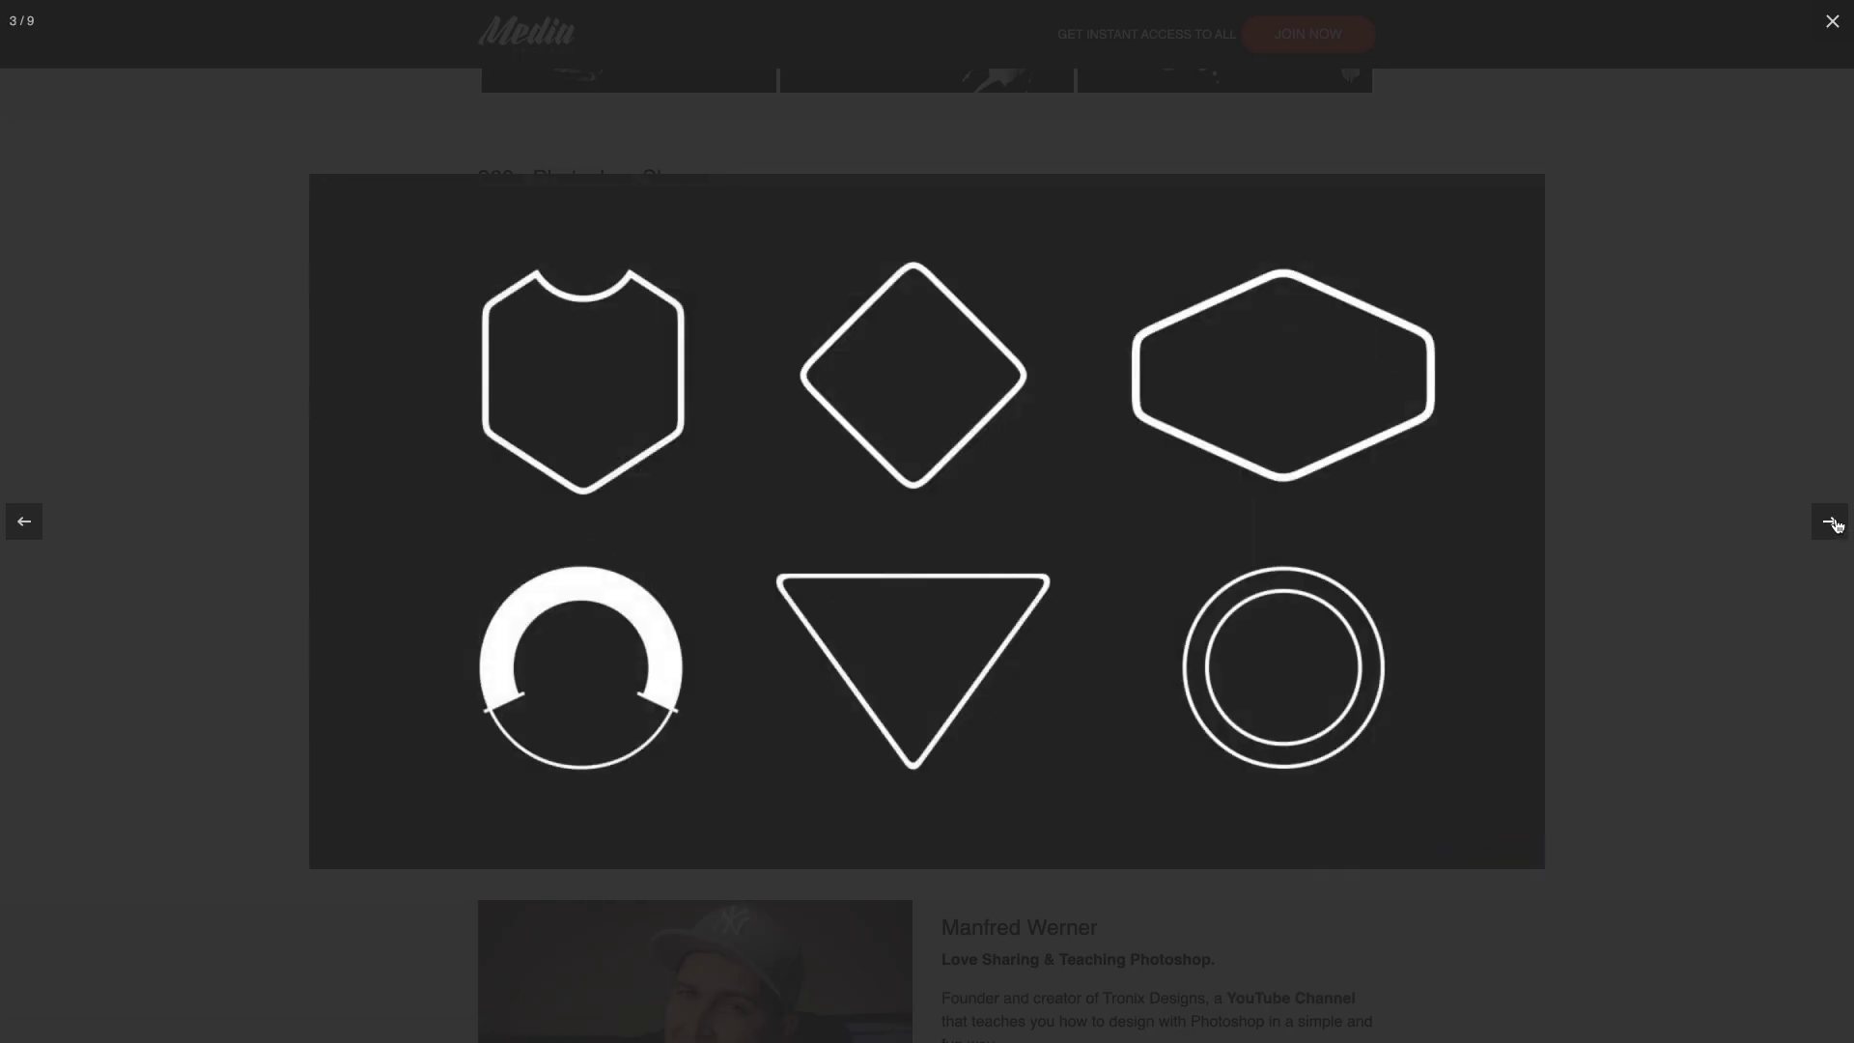
left_click(1832, 524)
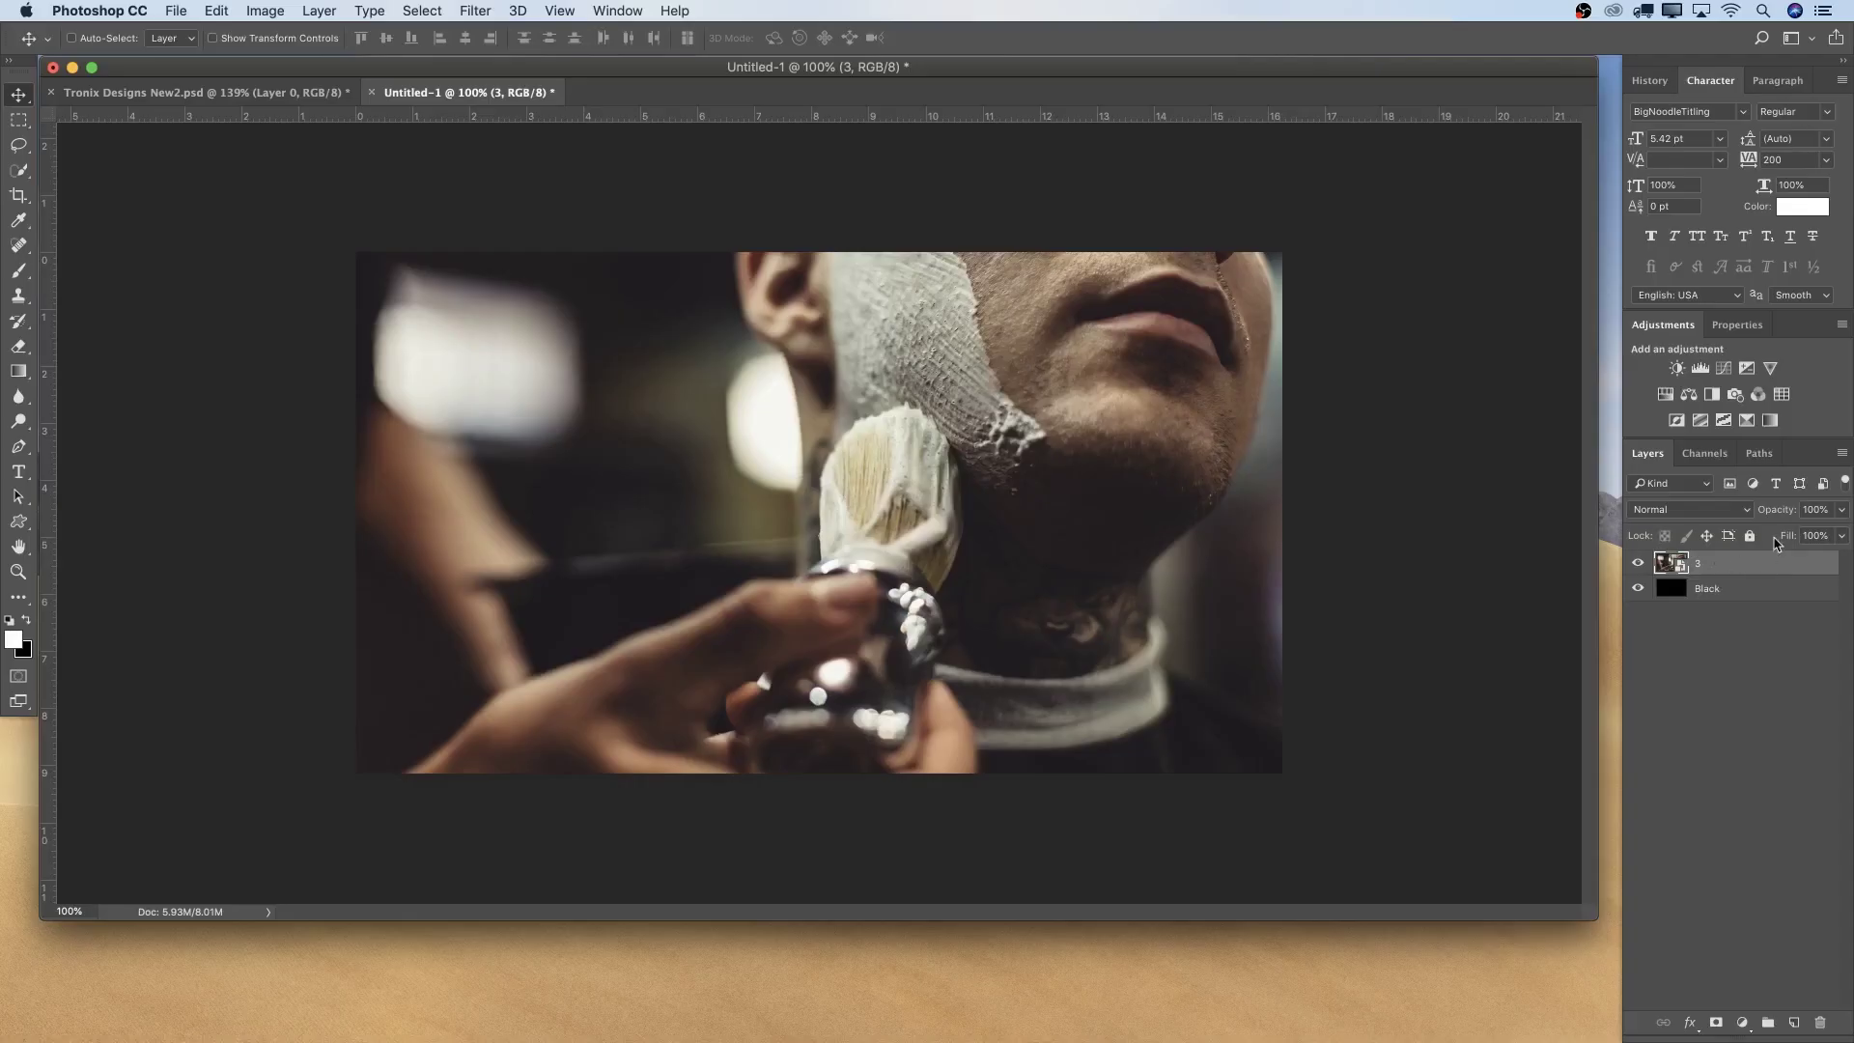
Set the opacity of the barber photo layer to 32%
left_click(1815, 510)
type("32")
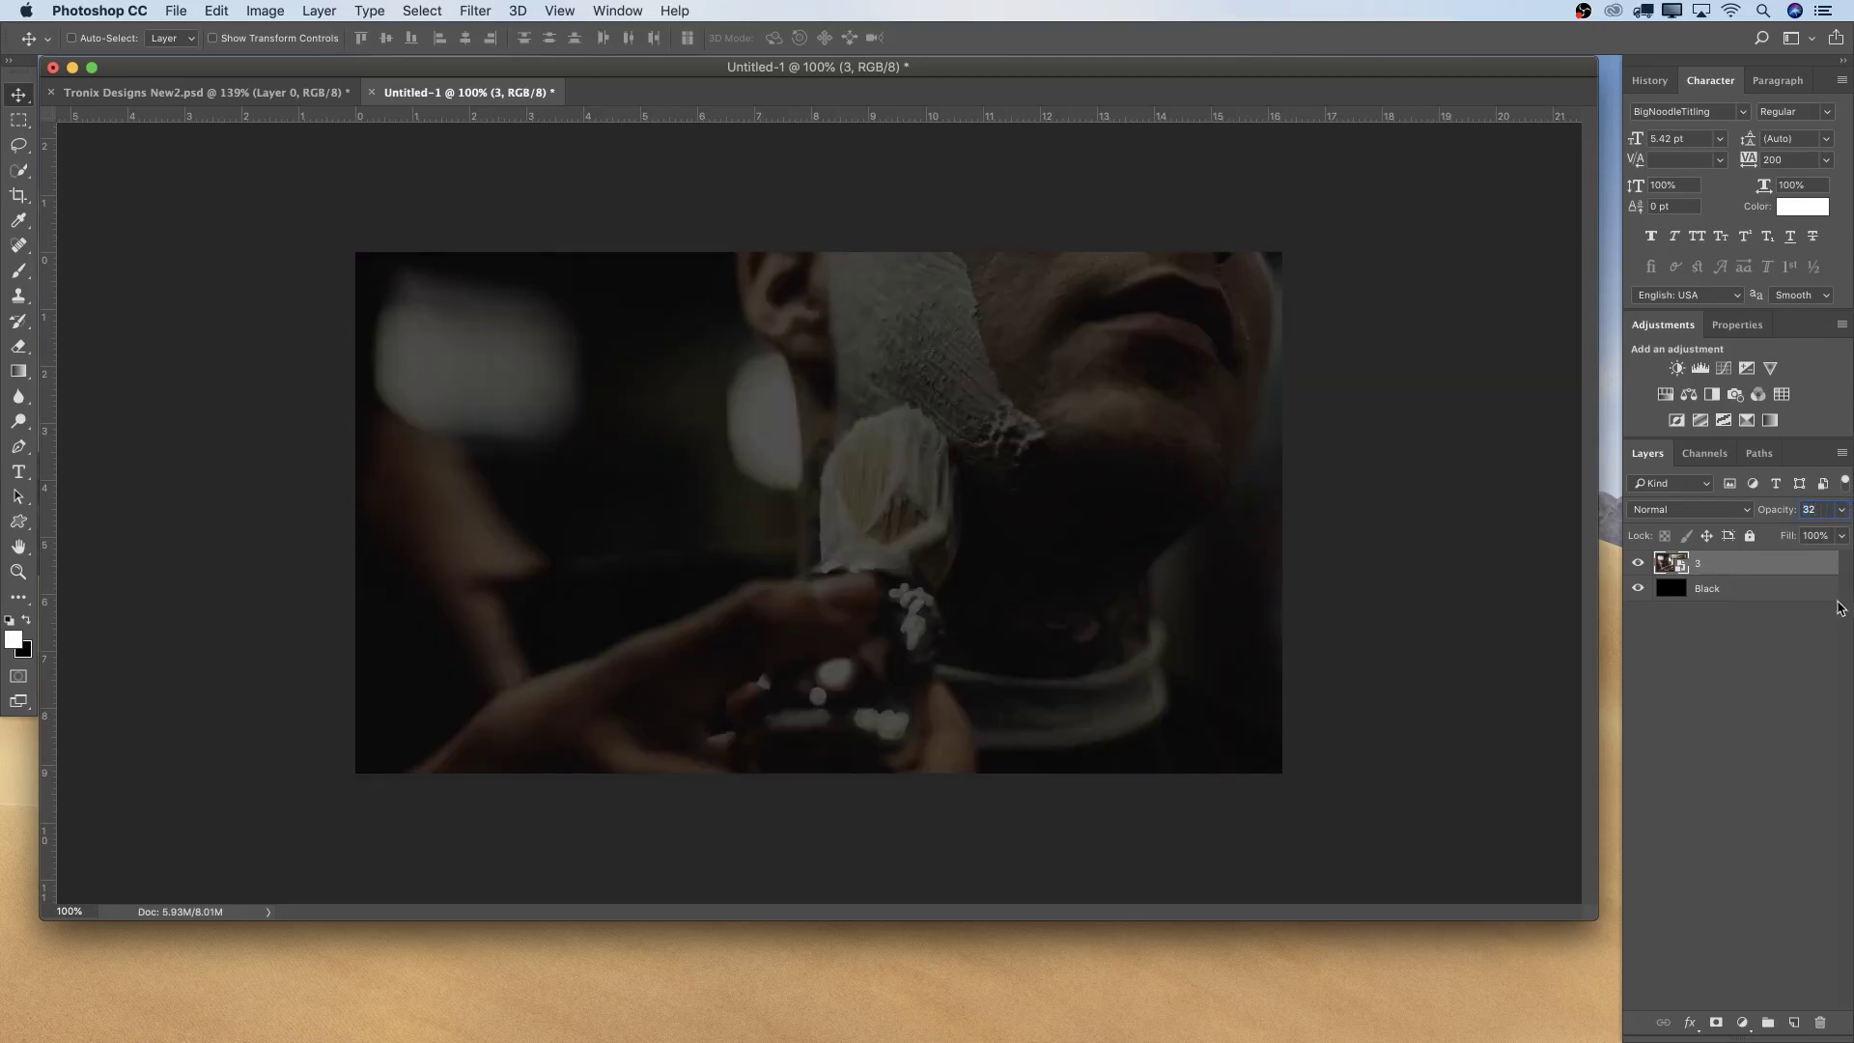
left_click(1805, 633)
Group the barber photo and Black layers and name the group Background
left_click(1738, 568)
left_click(1726, 601, "shift")
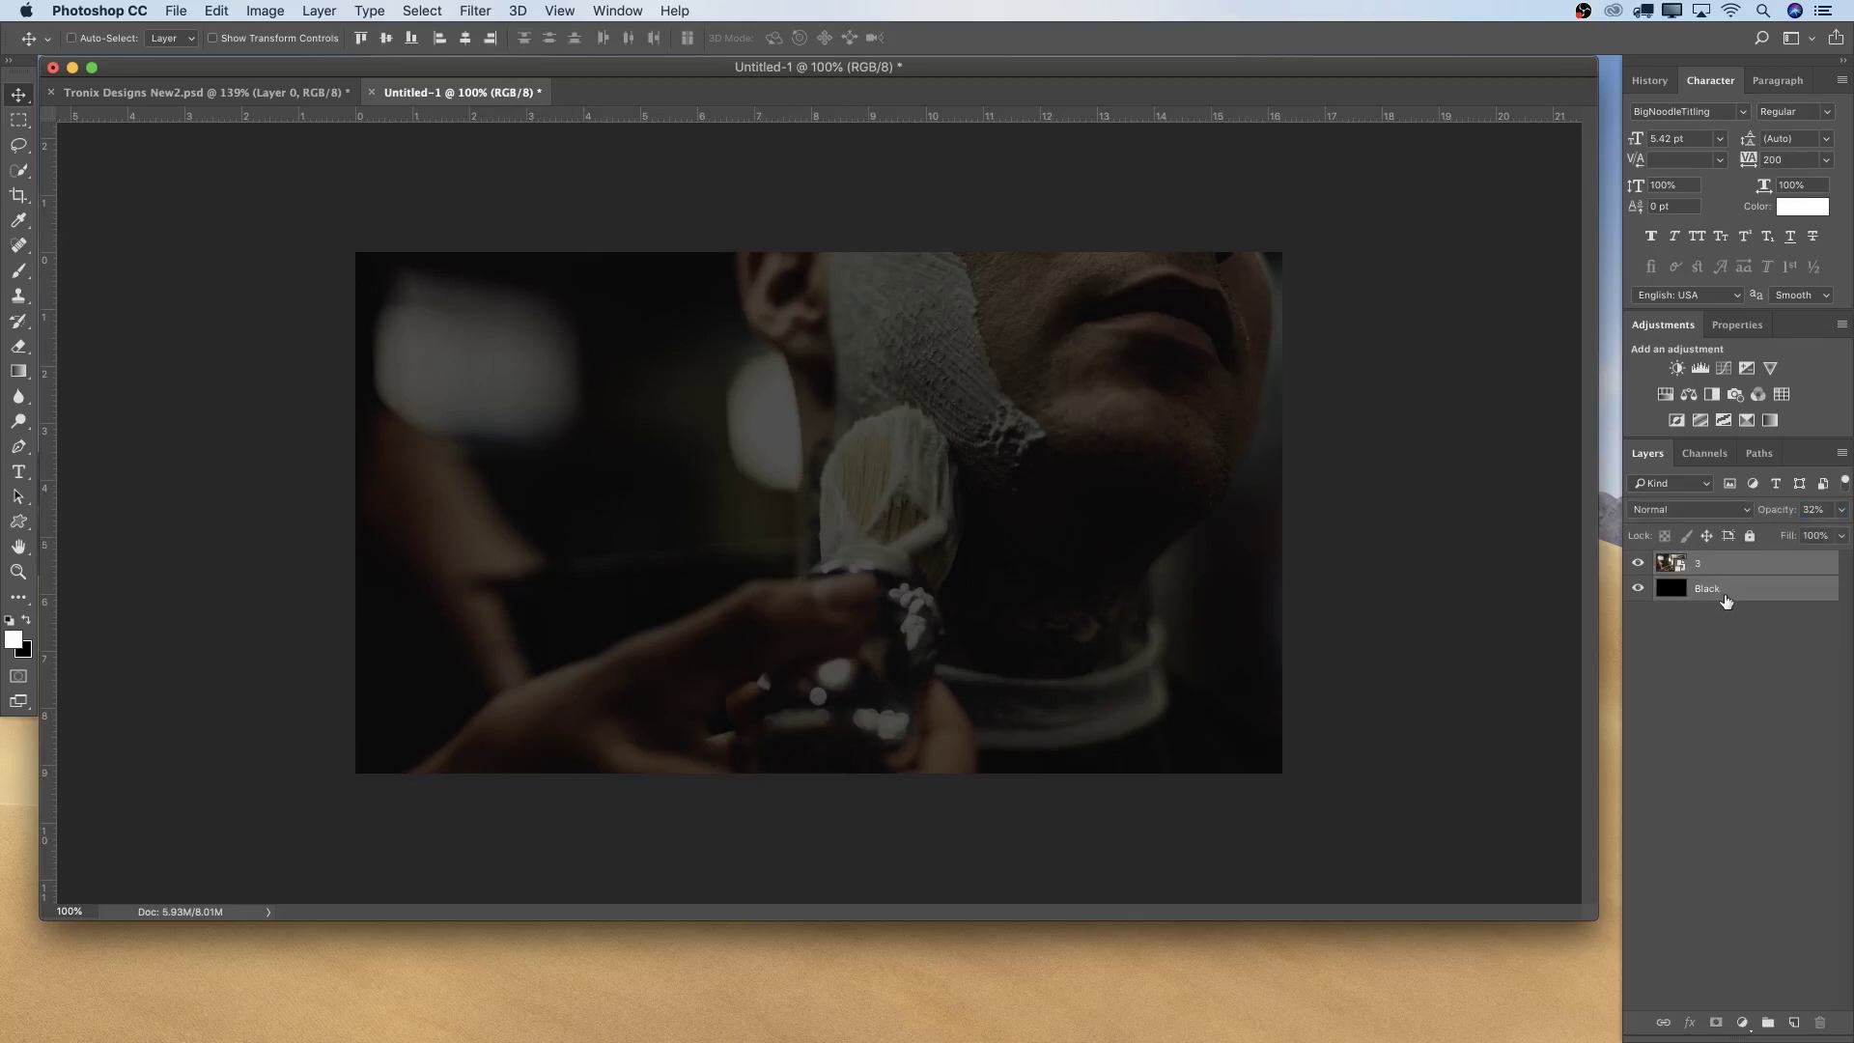
key("super+g")
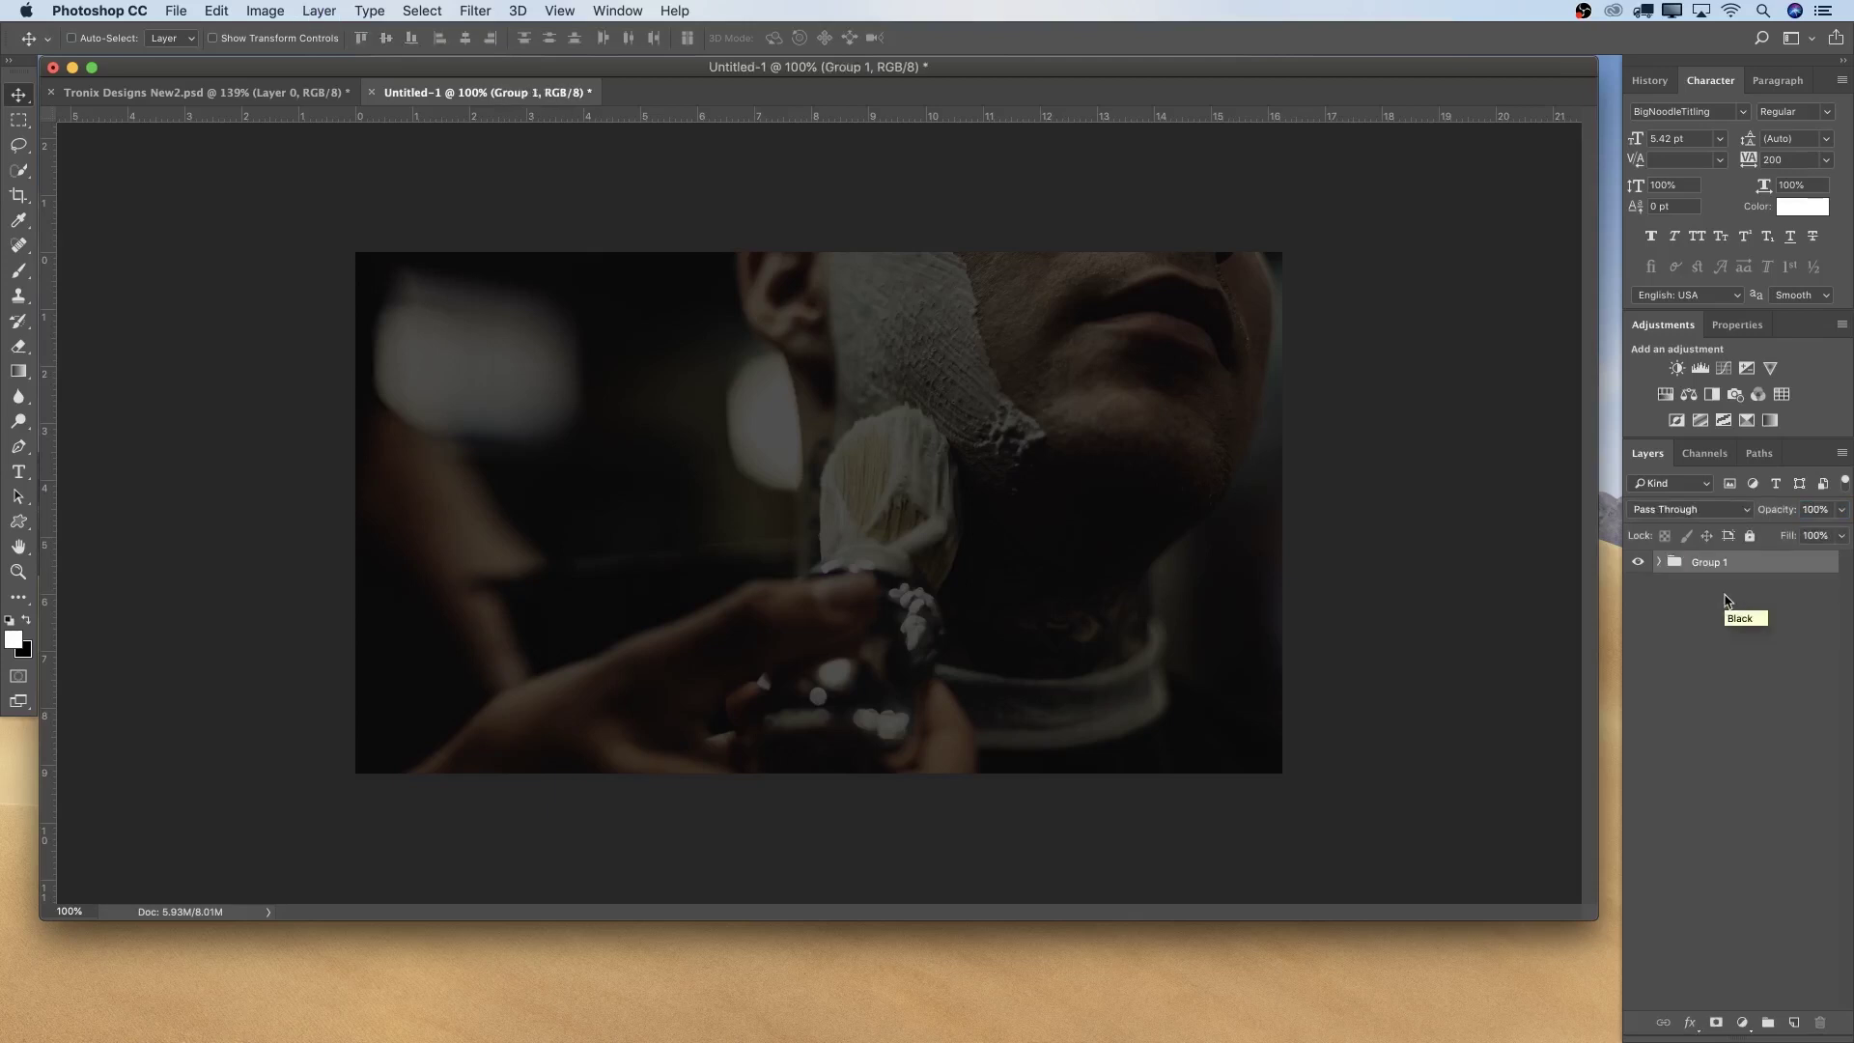
double_click(1707, 562)
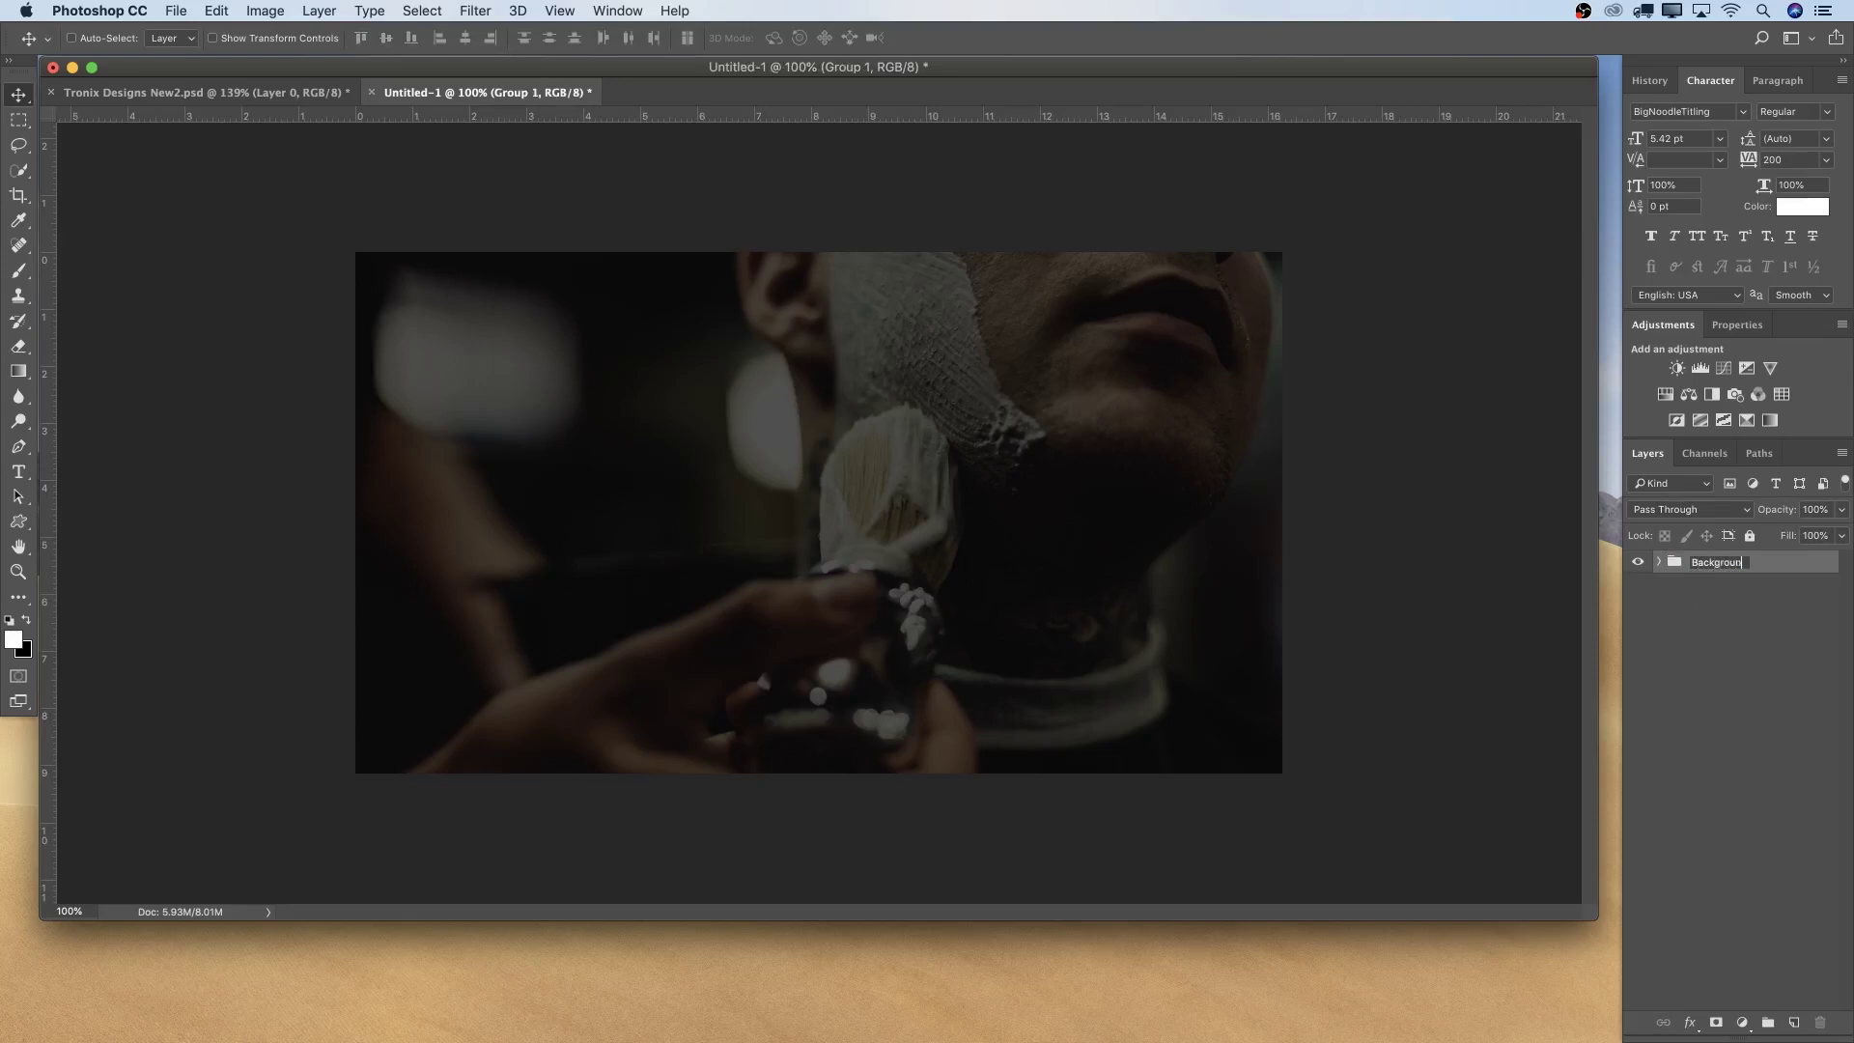
key("Return")
left_click(1659, 562)
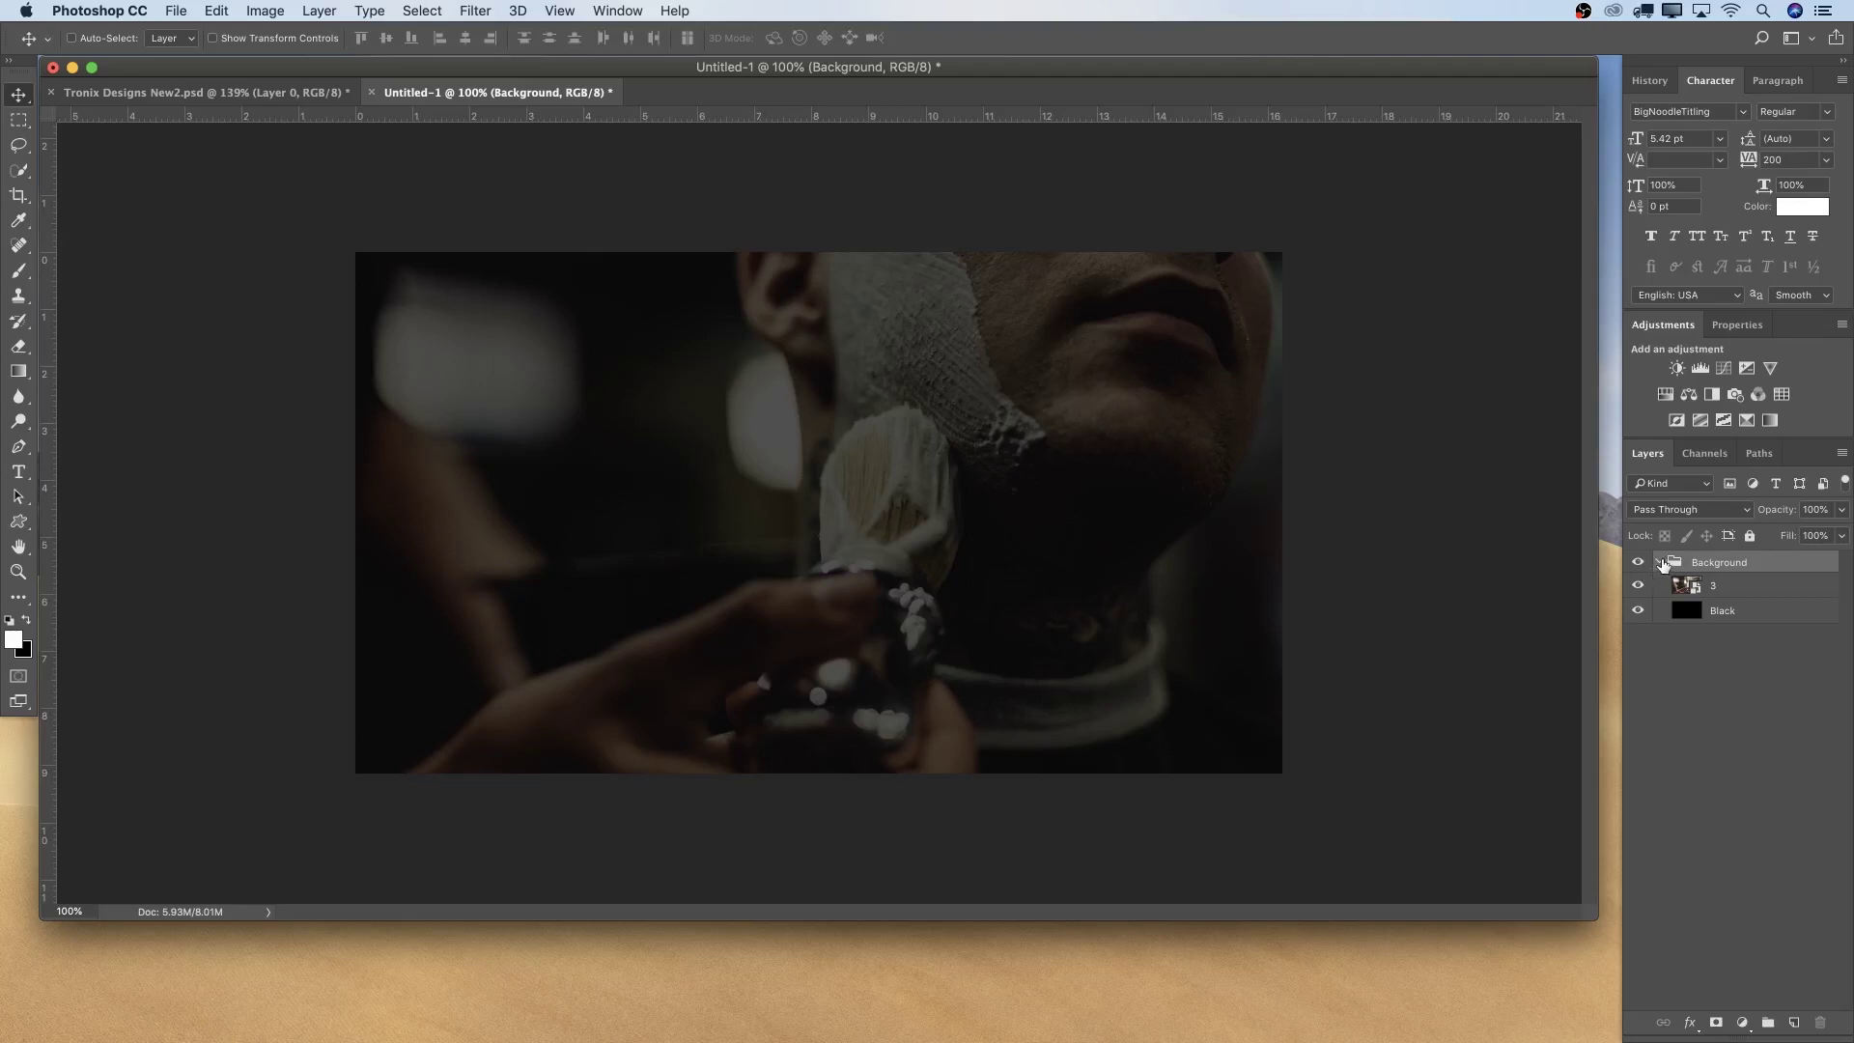
left_click(1660, 563)
left_click(1660, 565)
left_click(1686, 587)
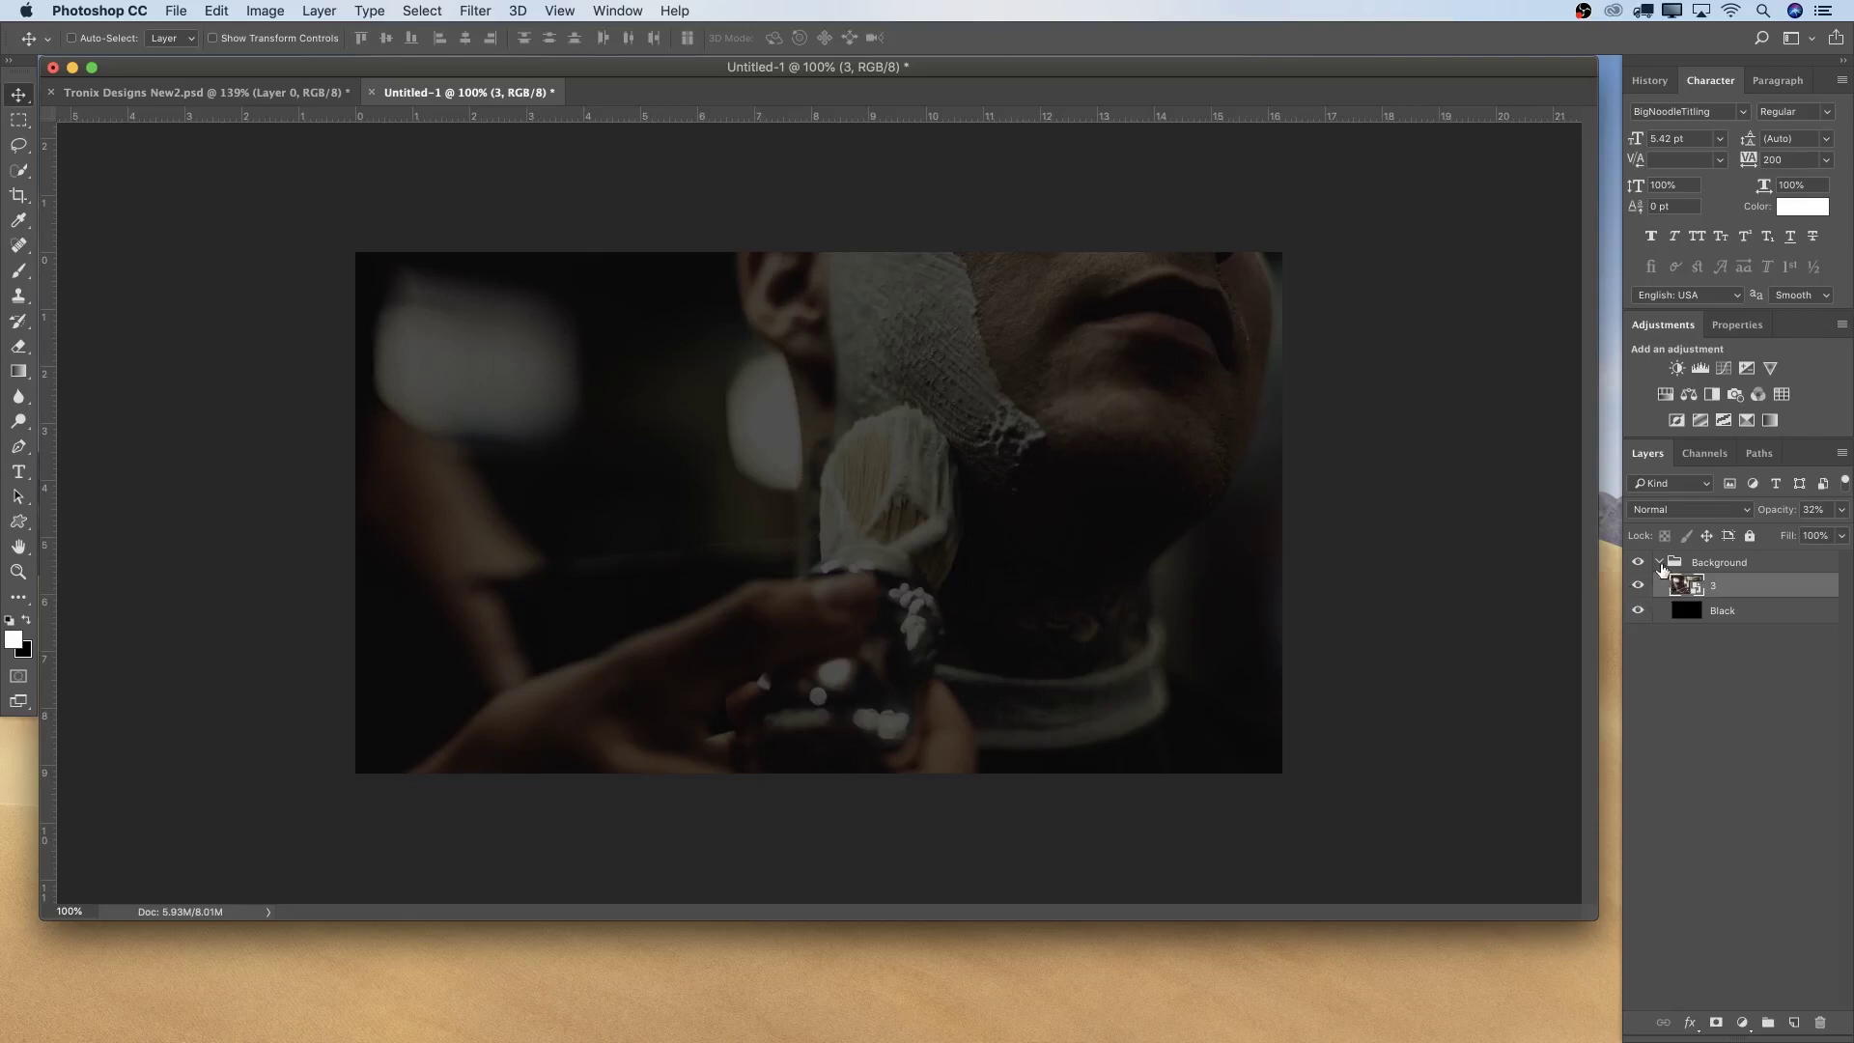
left_click(1659, 563)
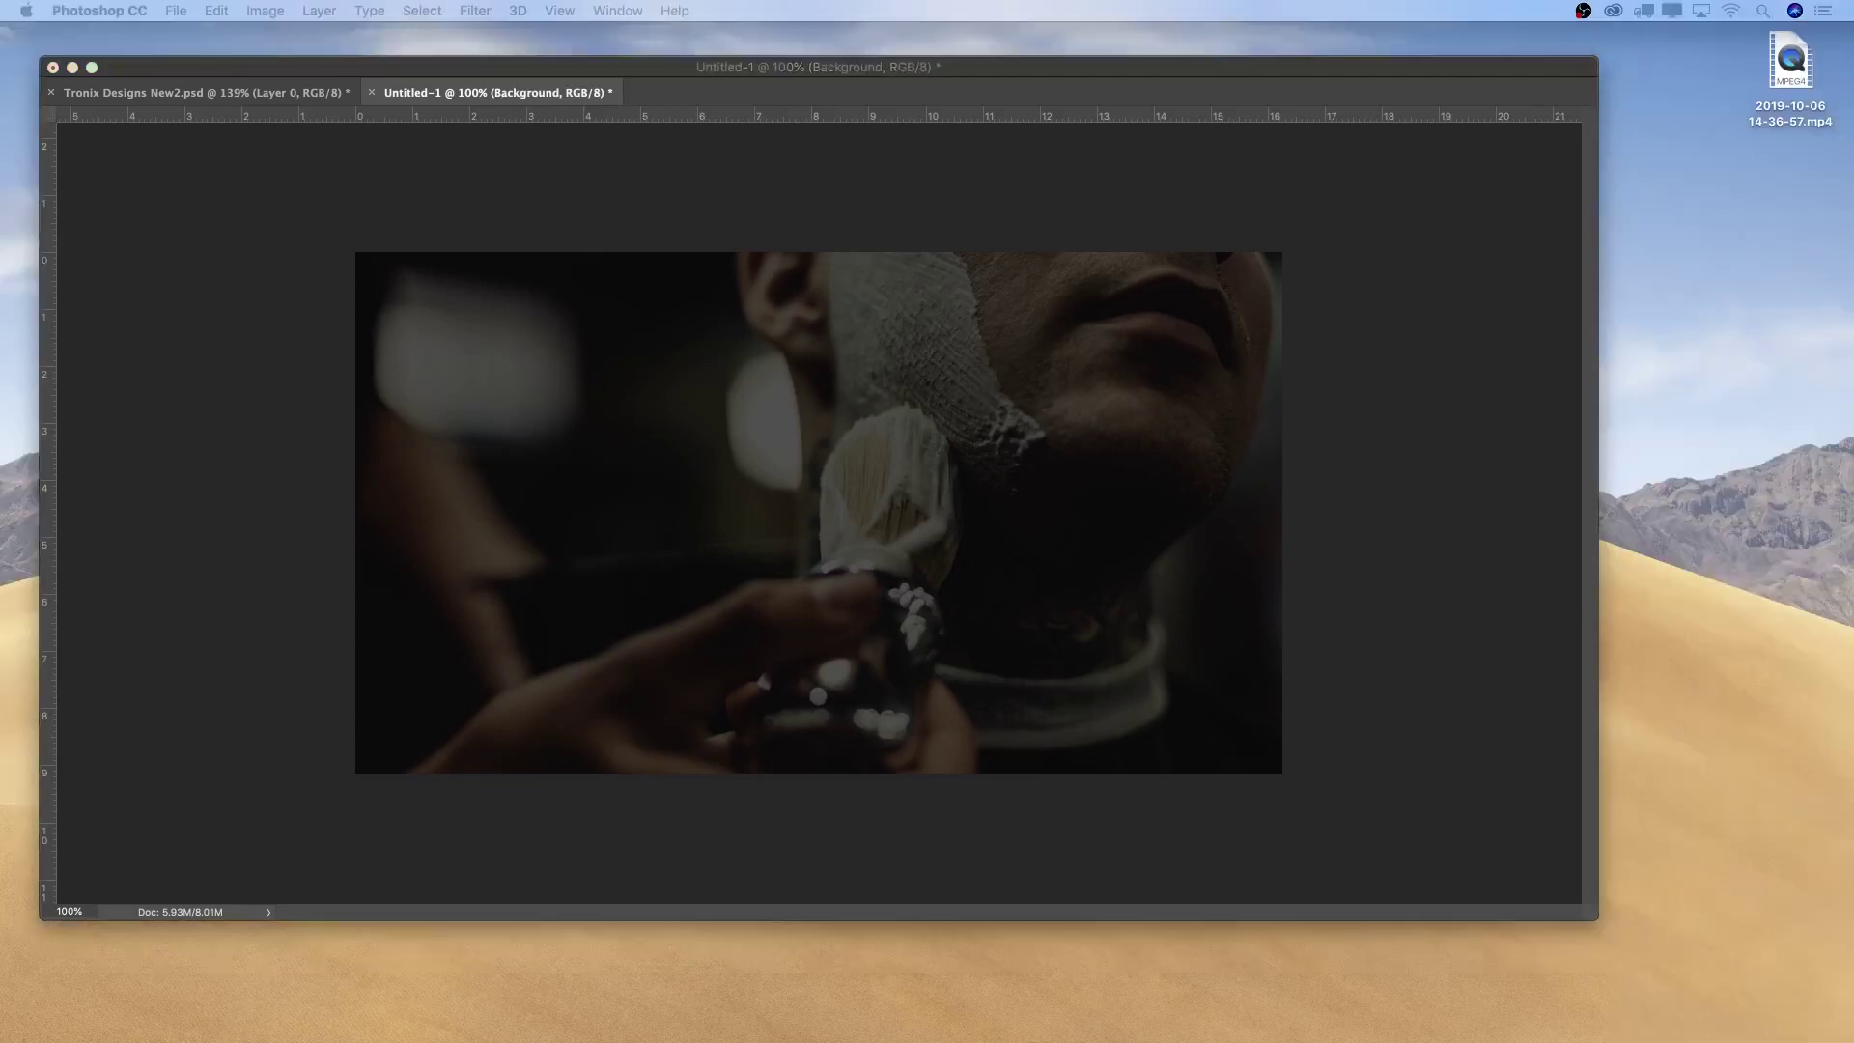
Add a horizontal guide at 50% of the canvas
left_click(715, 417)
left_click(217, 11)
left_click(560, 10)
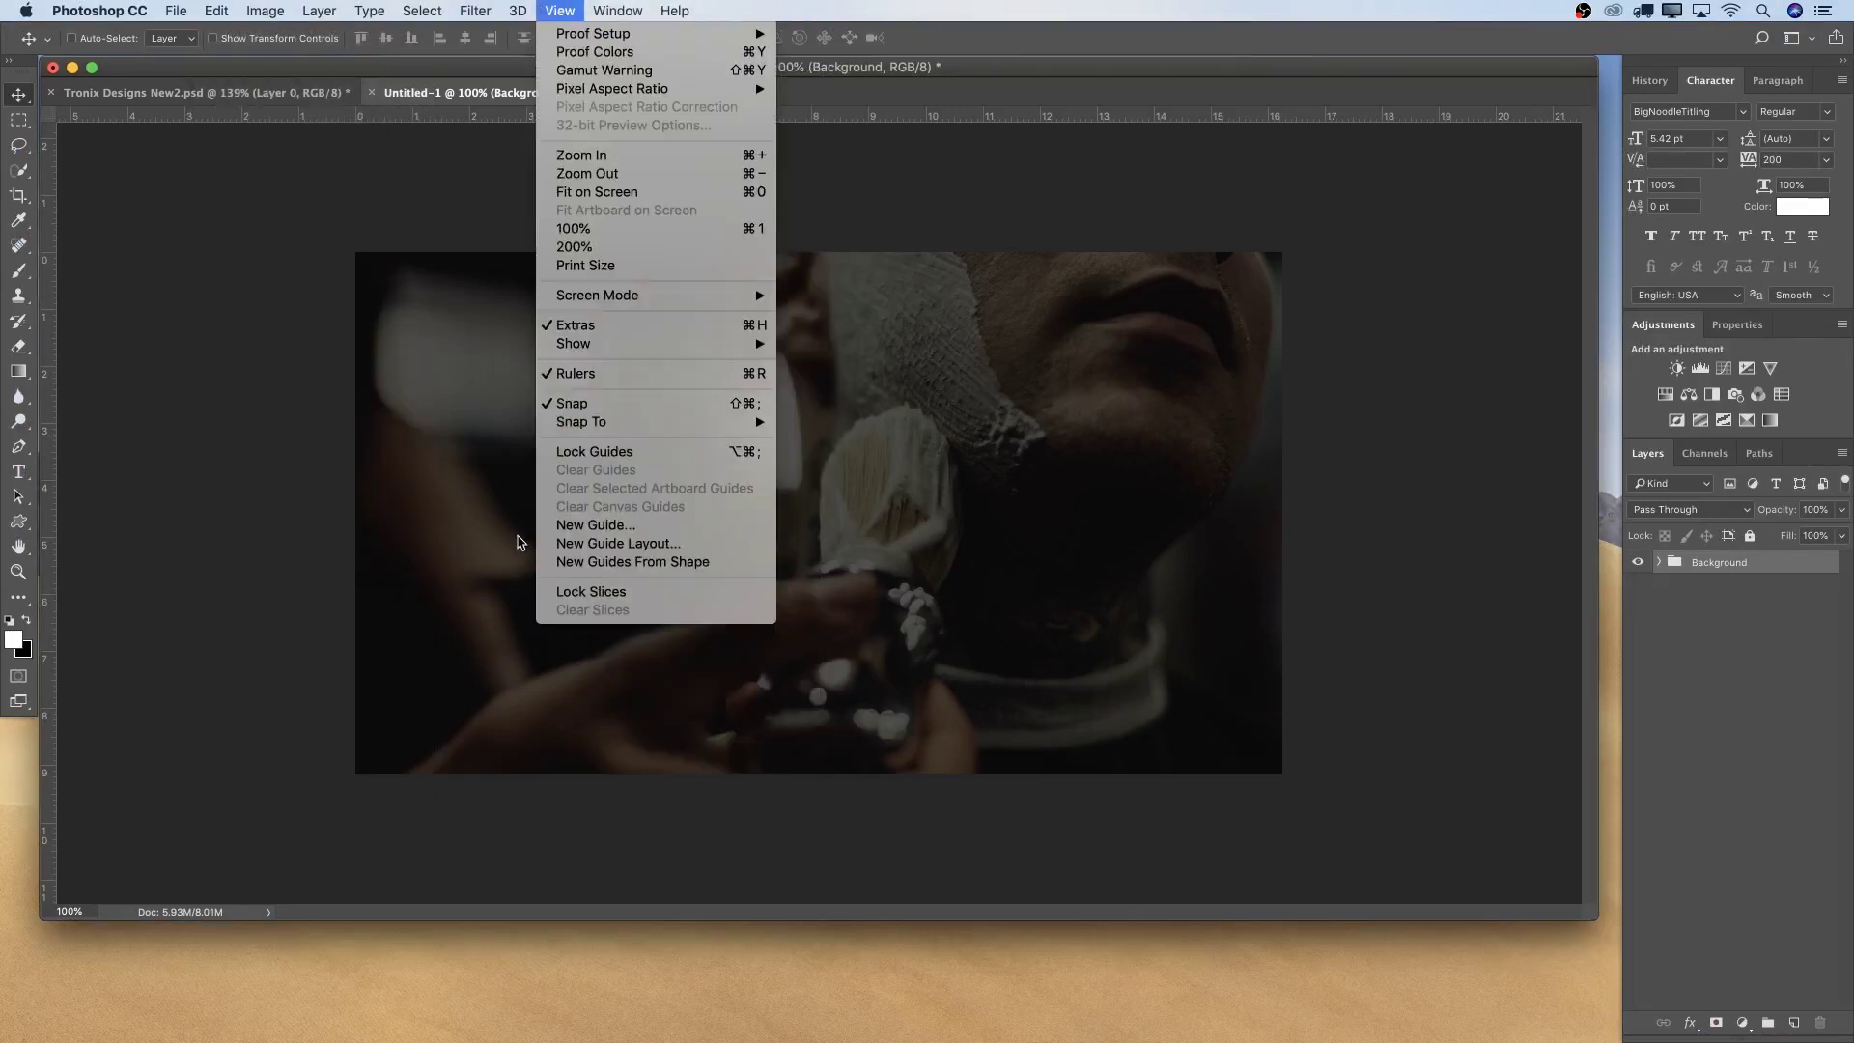
left_click(596, 524)
left_click(885, 491)
type("50%")
key("Return")
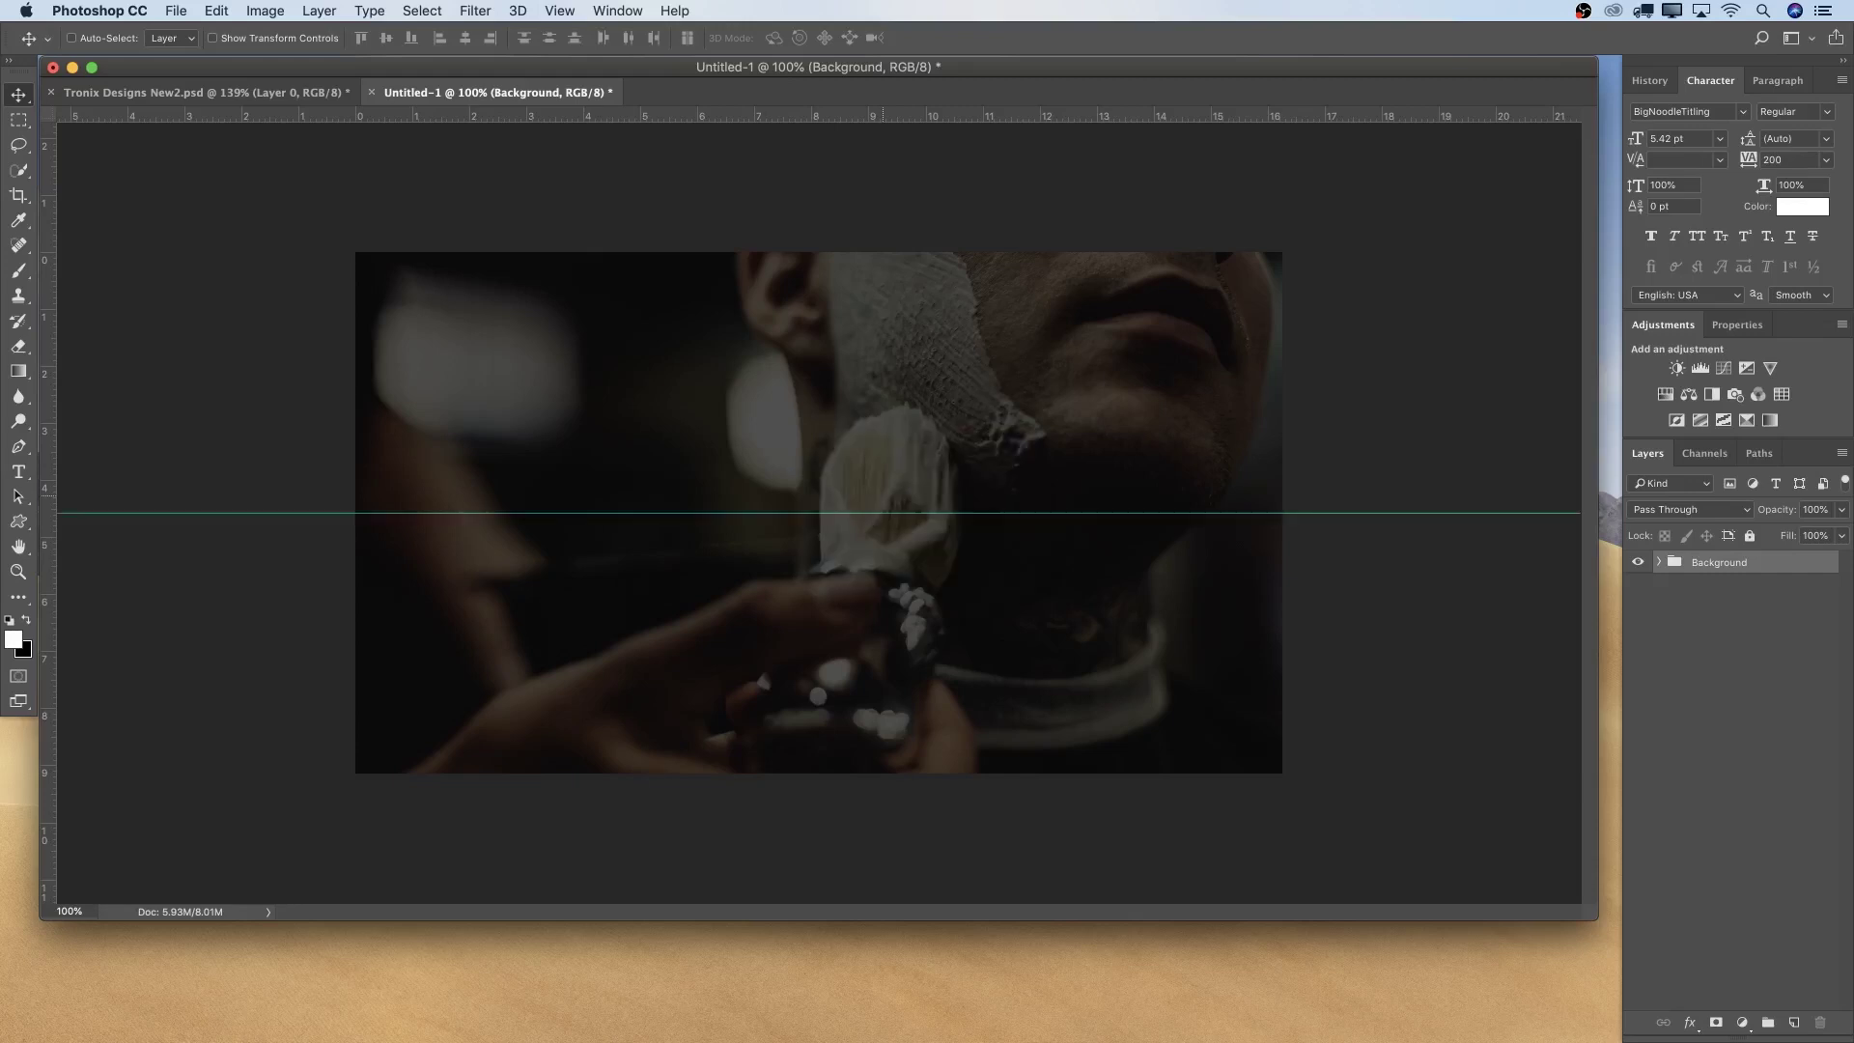
Add a vertical guide at 50% of the canvas
left_click(618, 11)
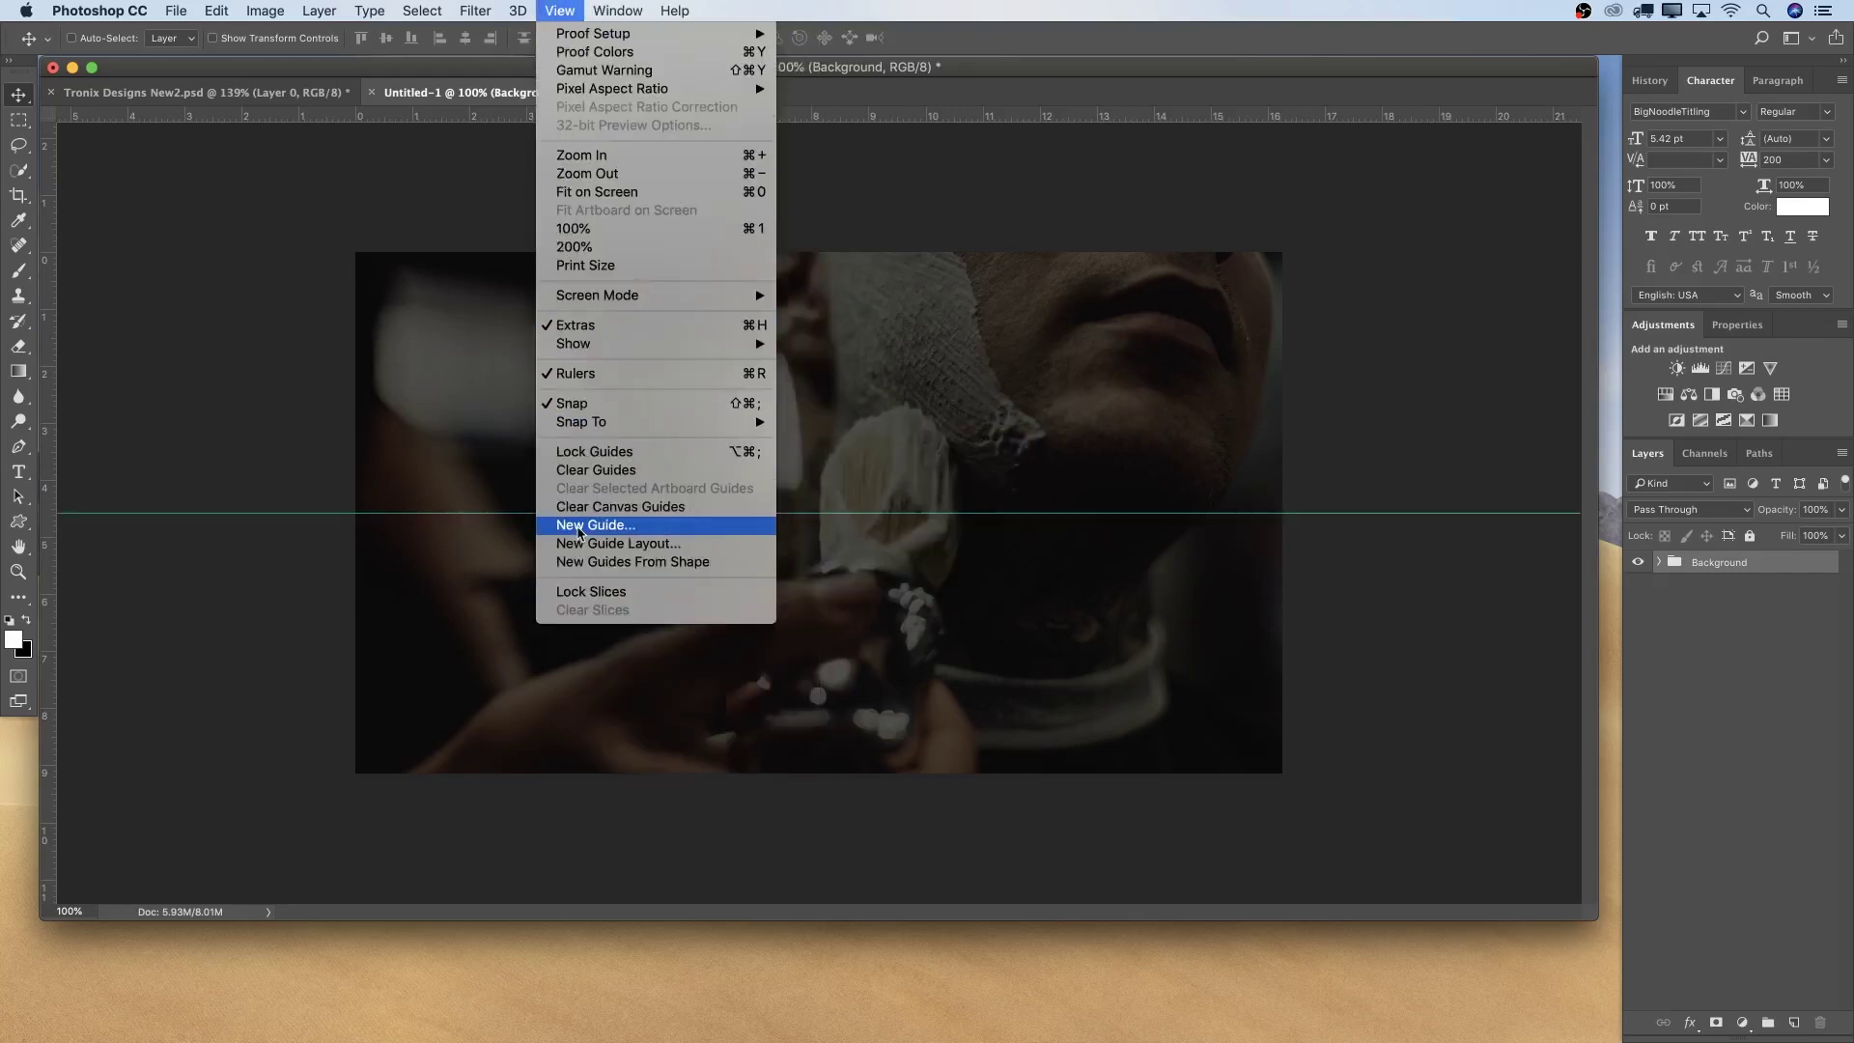
left_click(652, 527)
left_click(881, 519)
type("50")
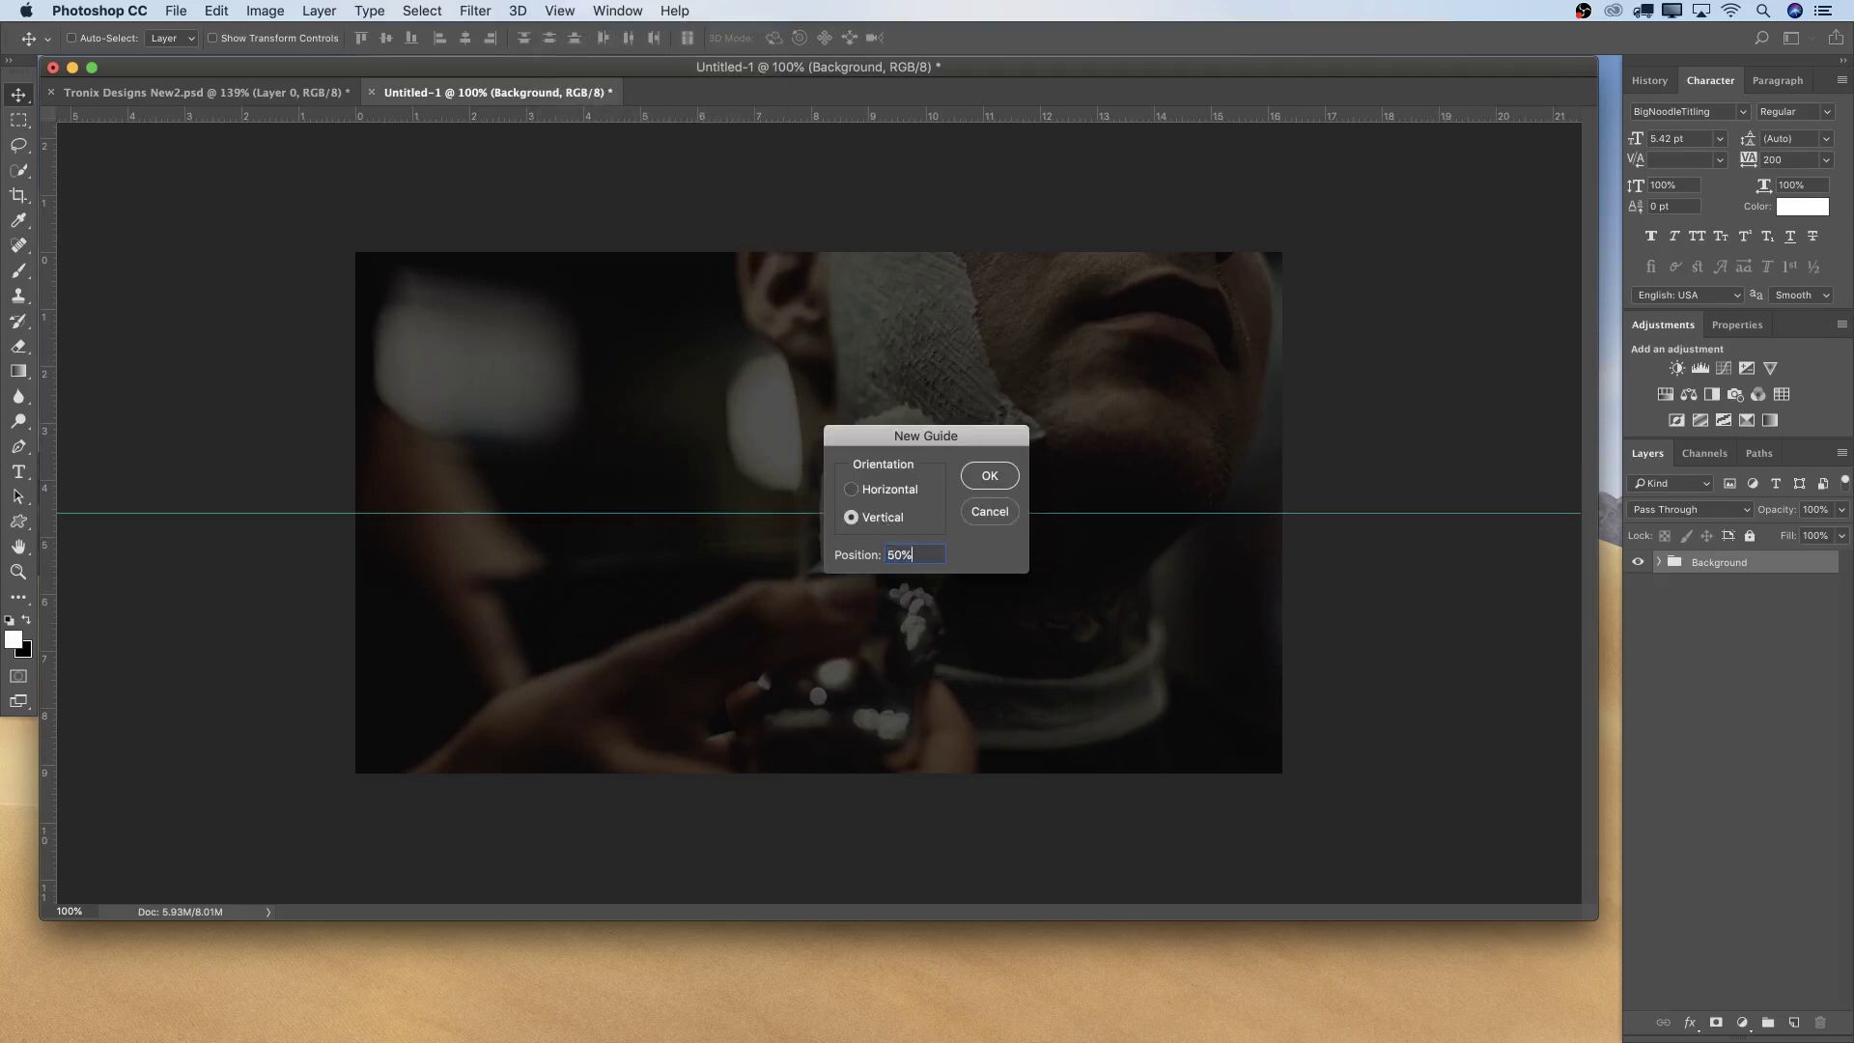
key("Return")
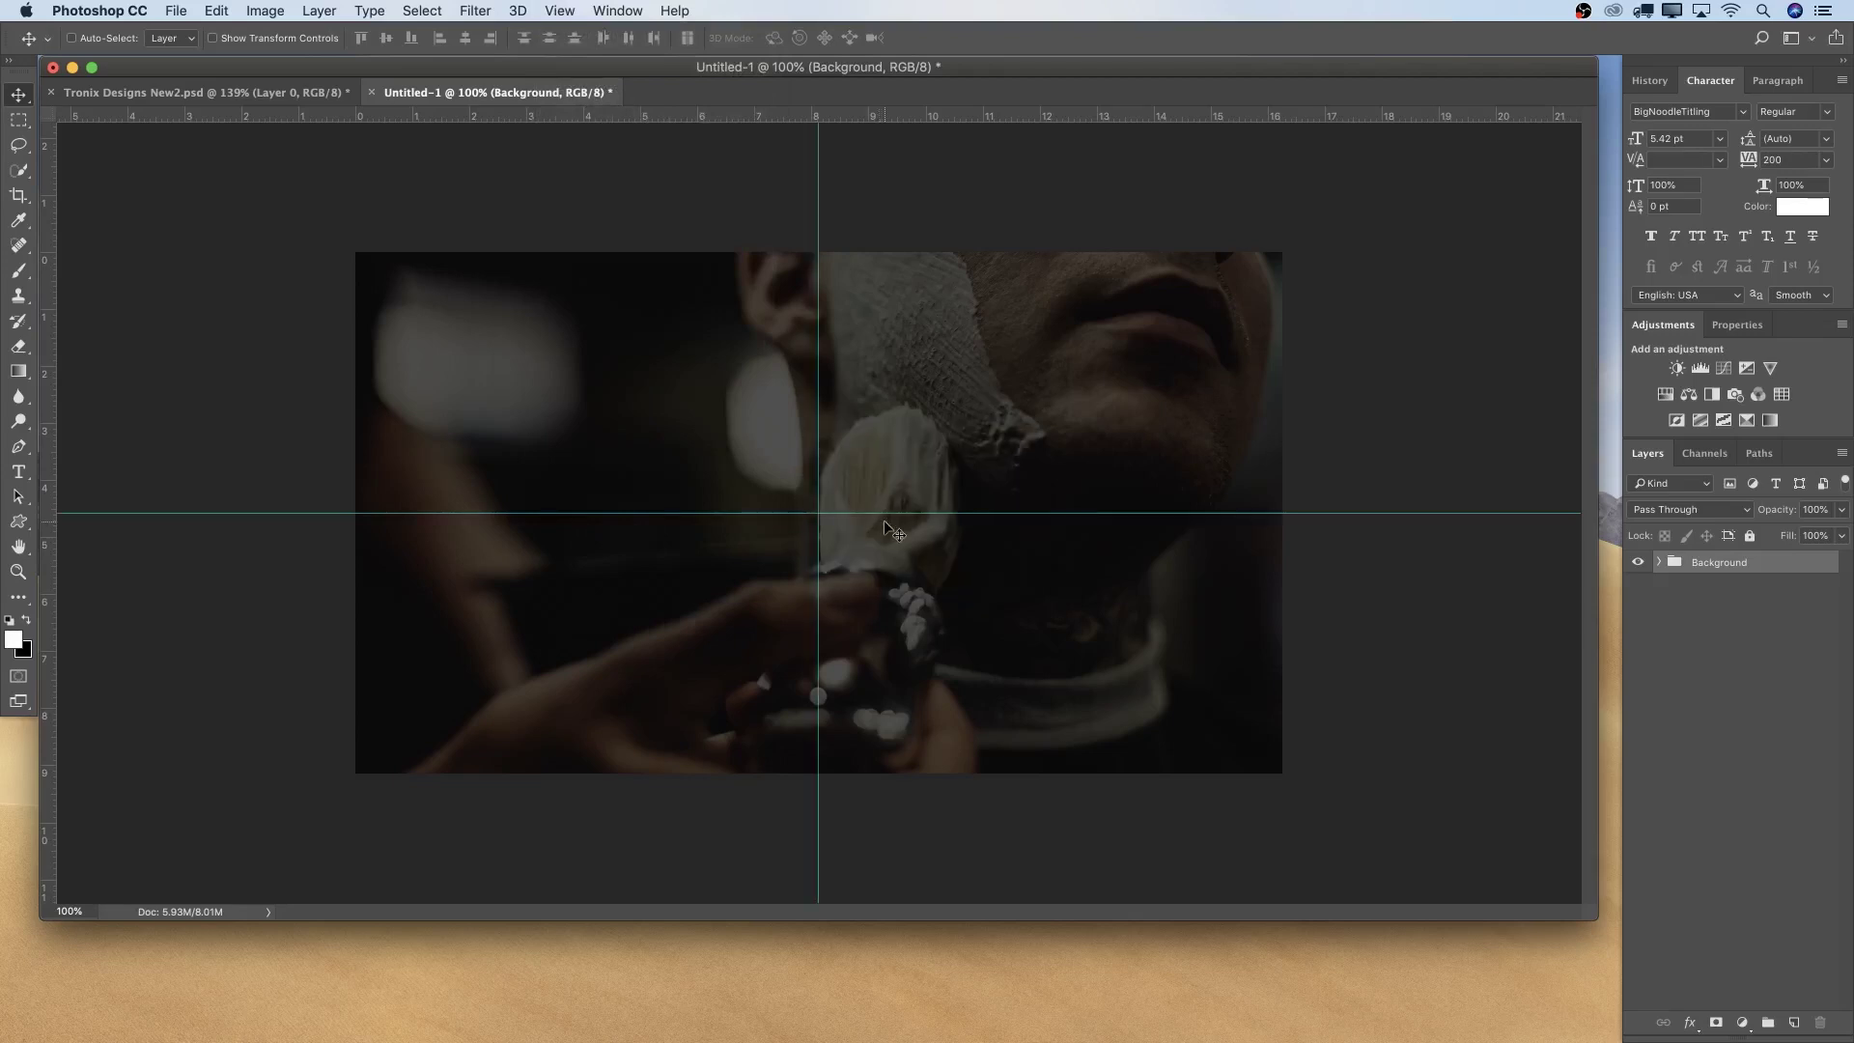
Switch to full-screen view and create a wide text box just above the canvas centre containing CAPE TOWN
key("f")
left_click_drag(1095, 555, 1014, 546)
key("z")
left_click(993, 543)
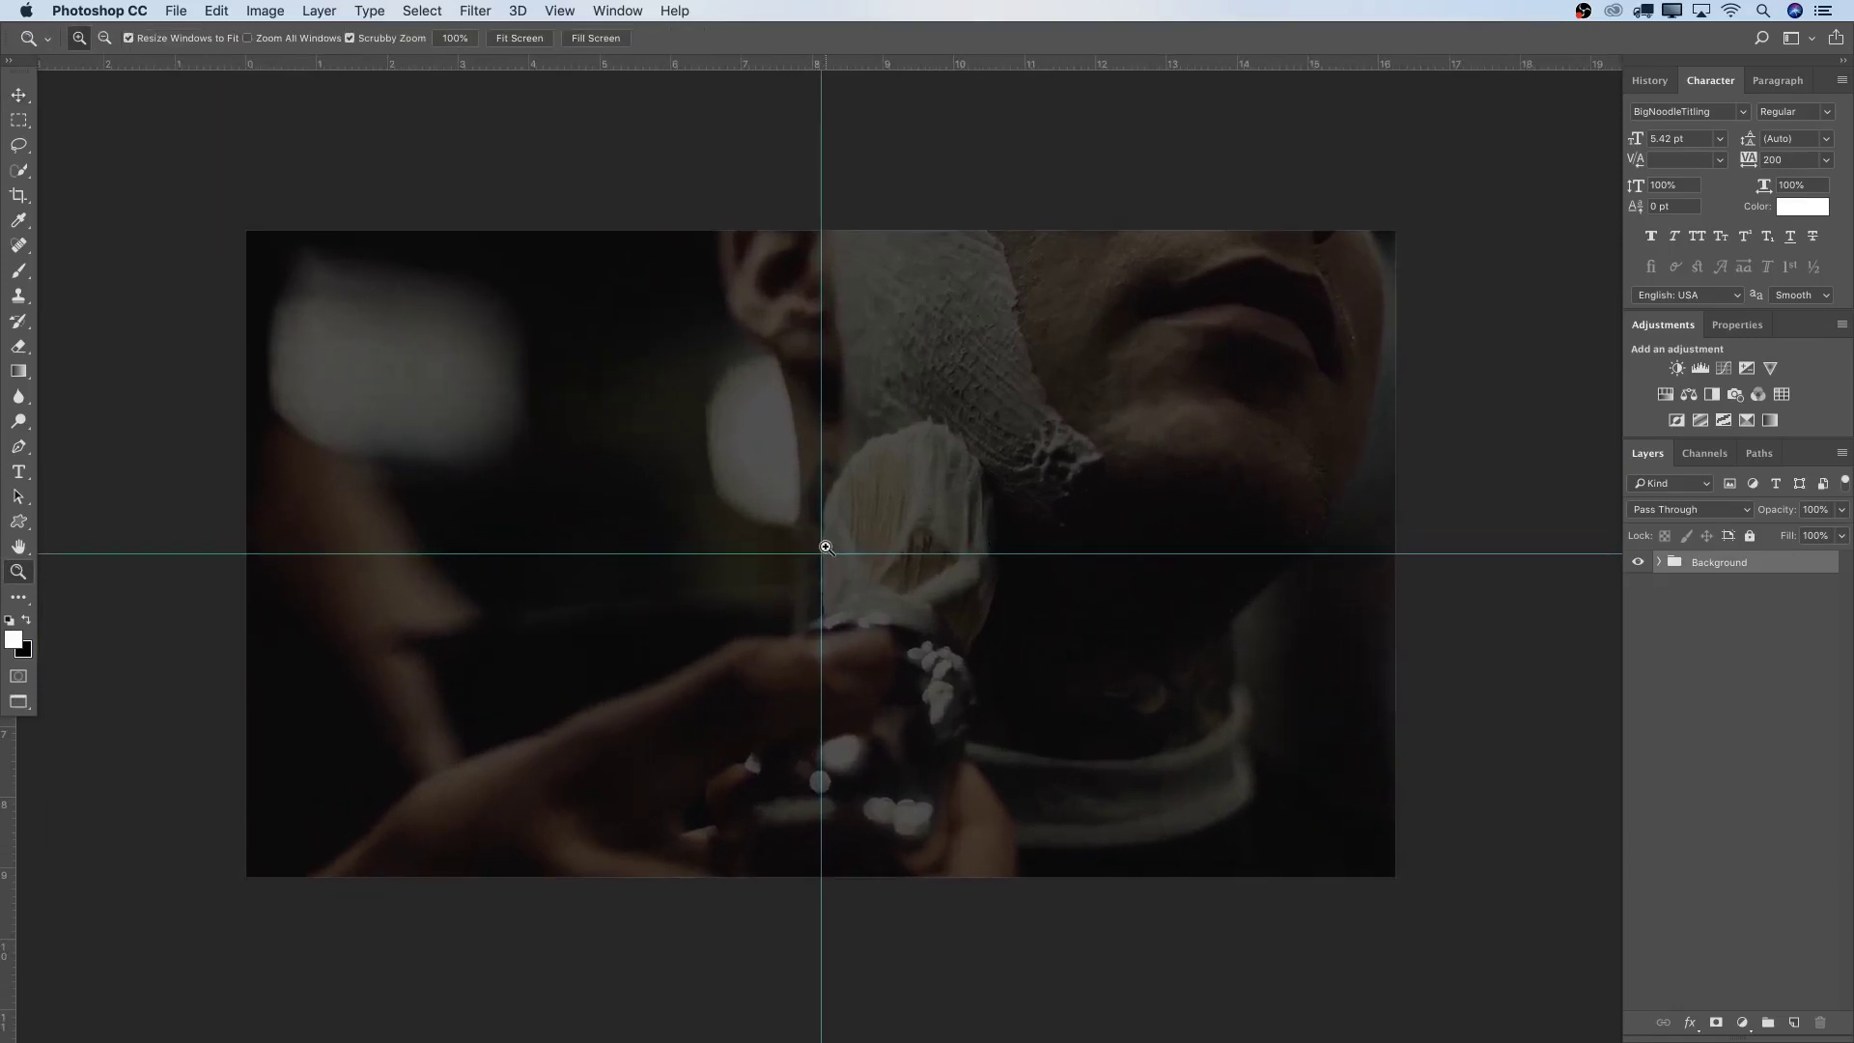
key("t")
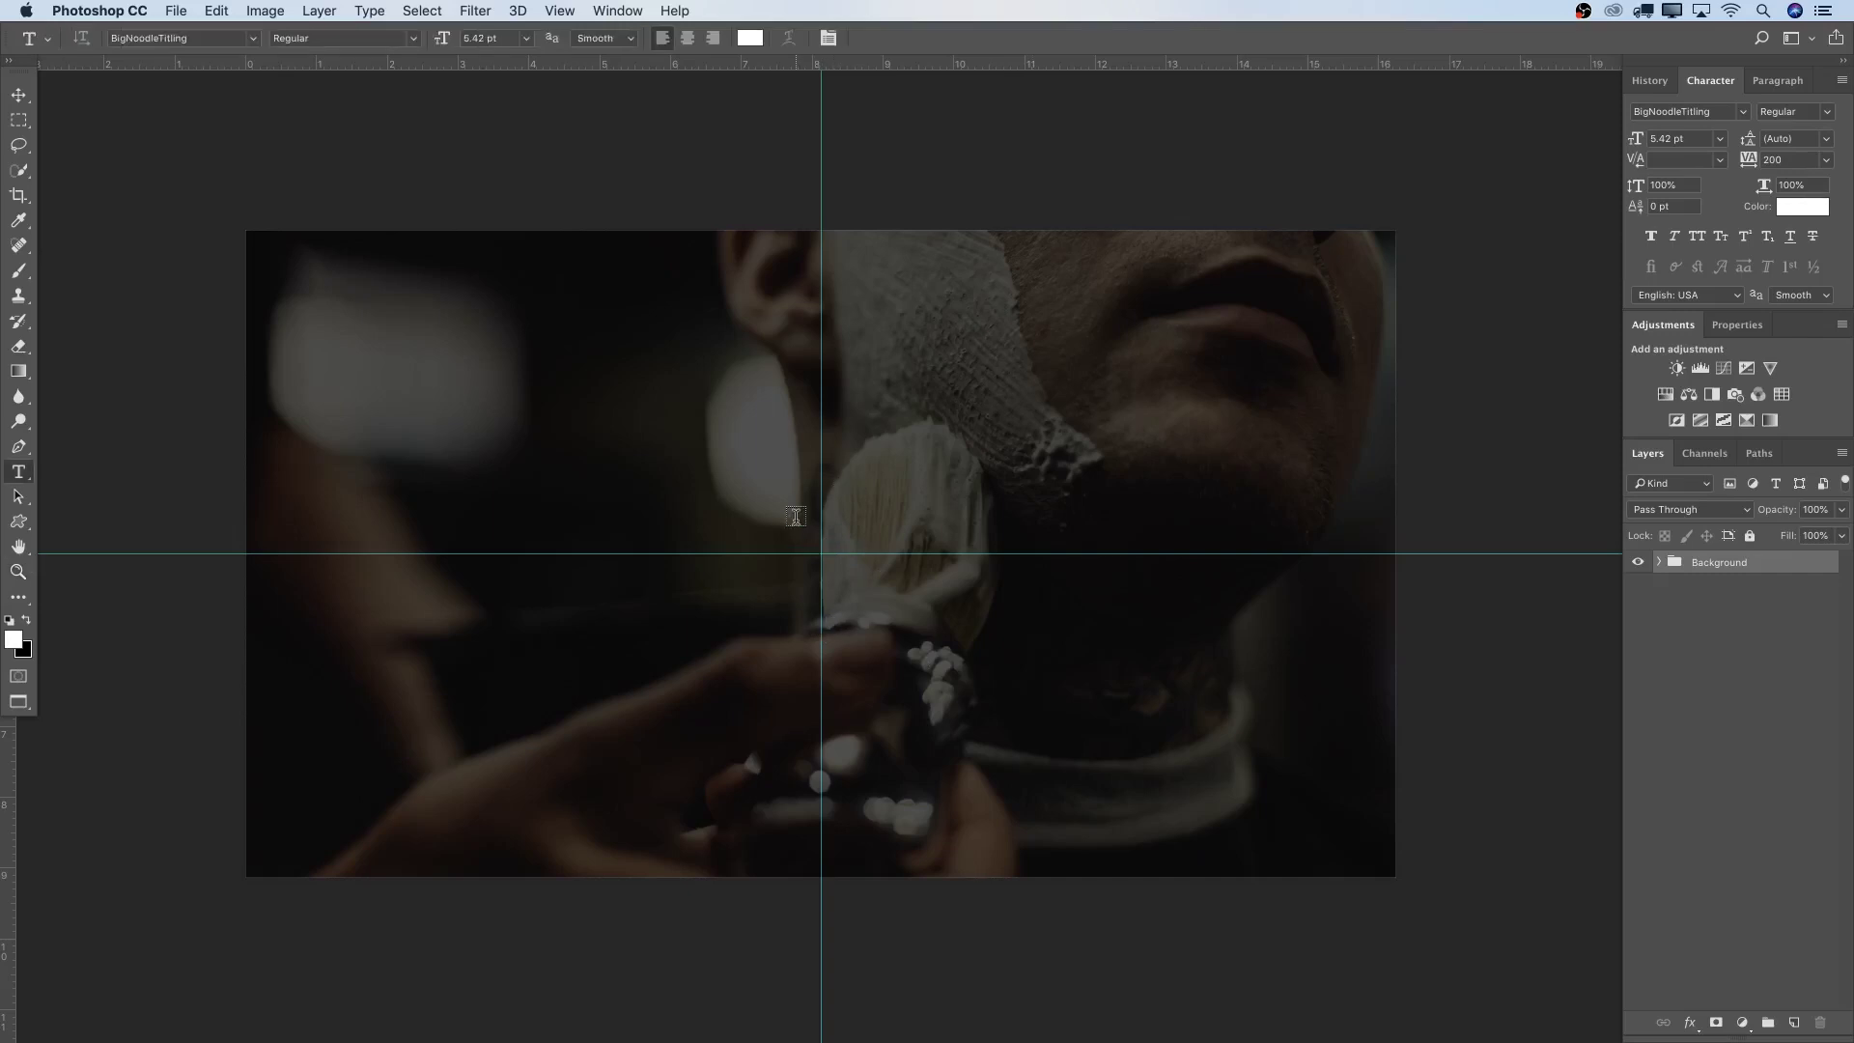
scroll(795, 517, "left", 2)
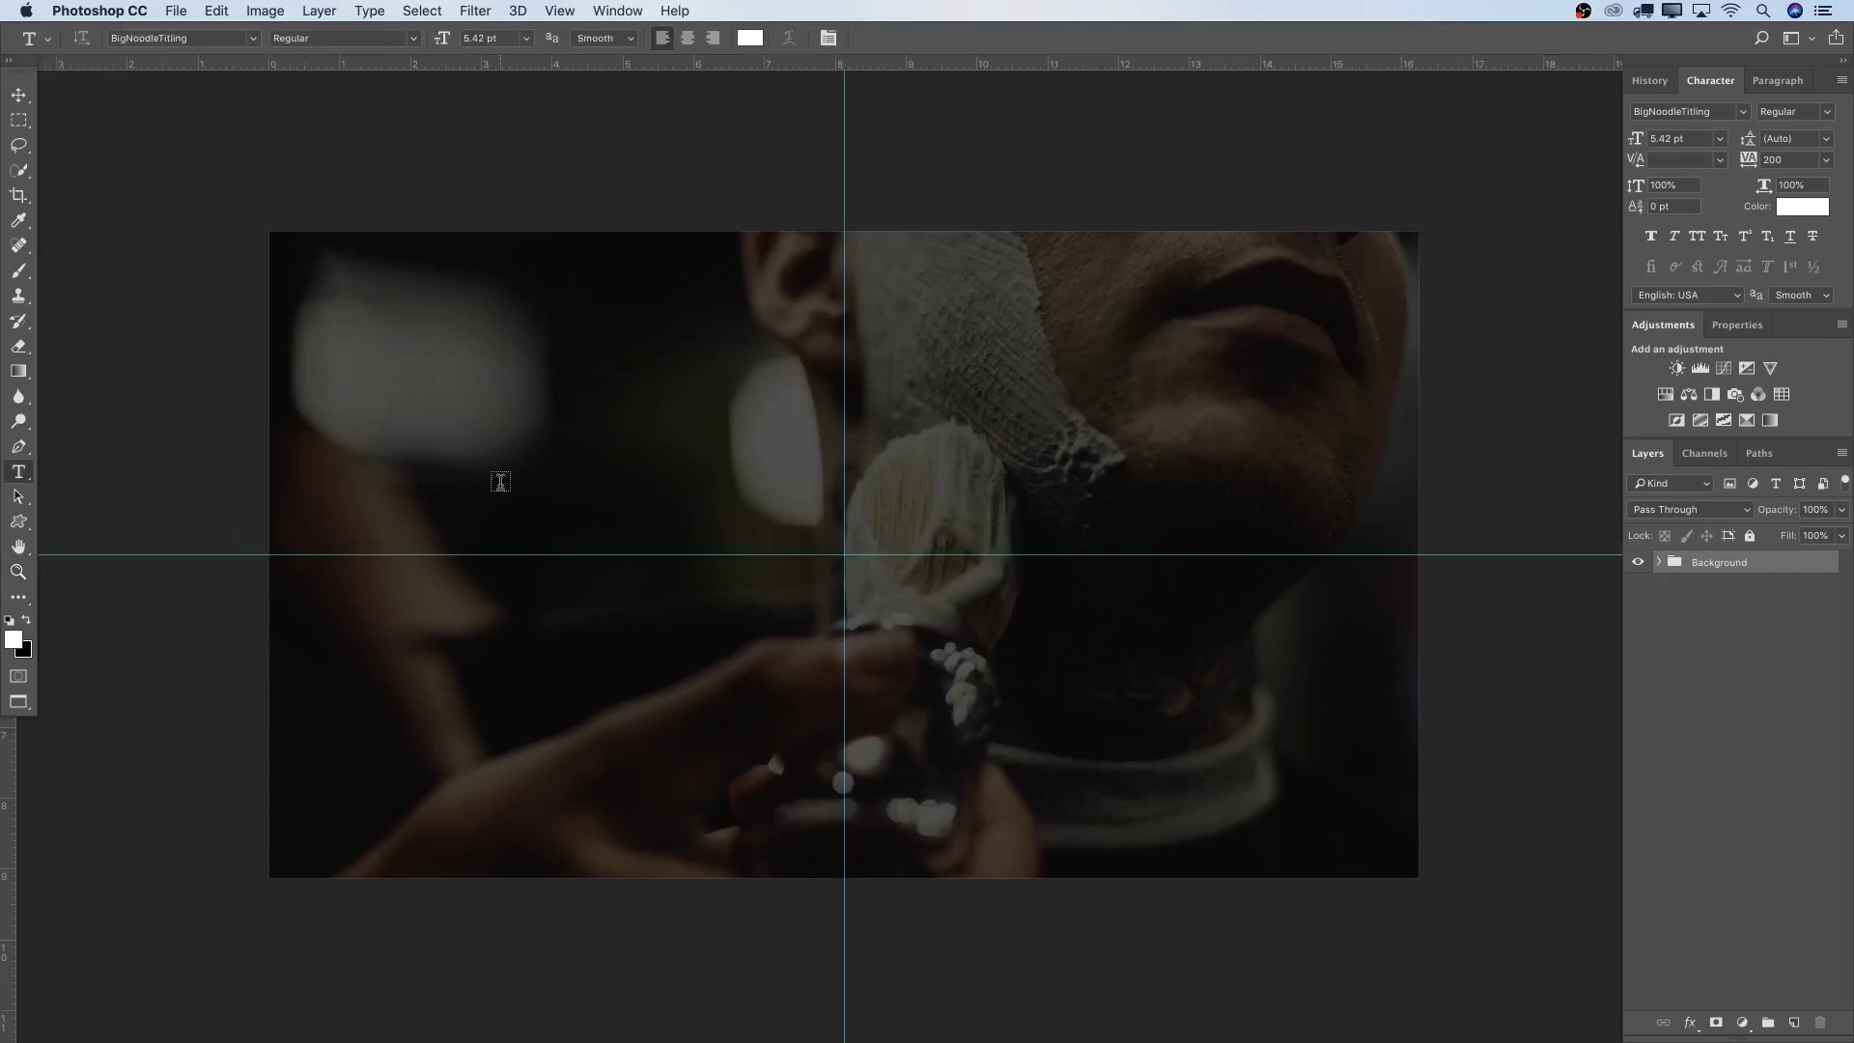
left_click_drag(373, 446, 1266, 594)
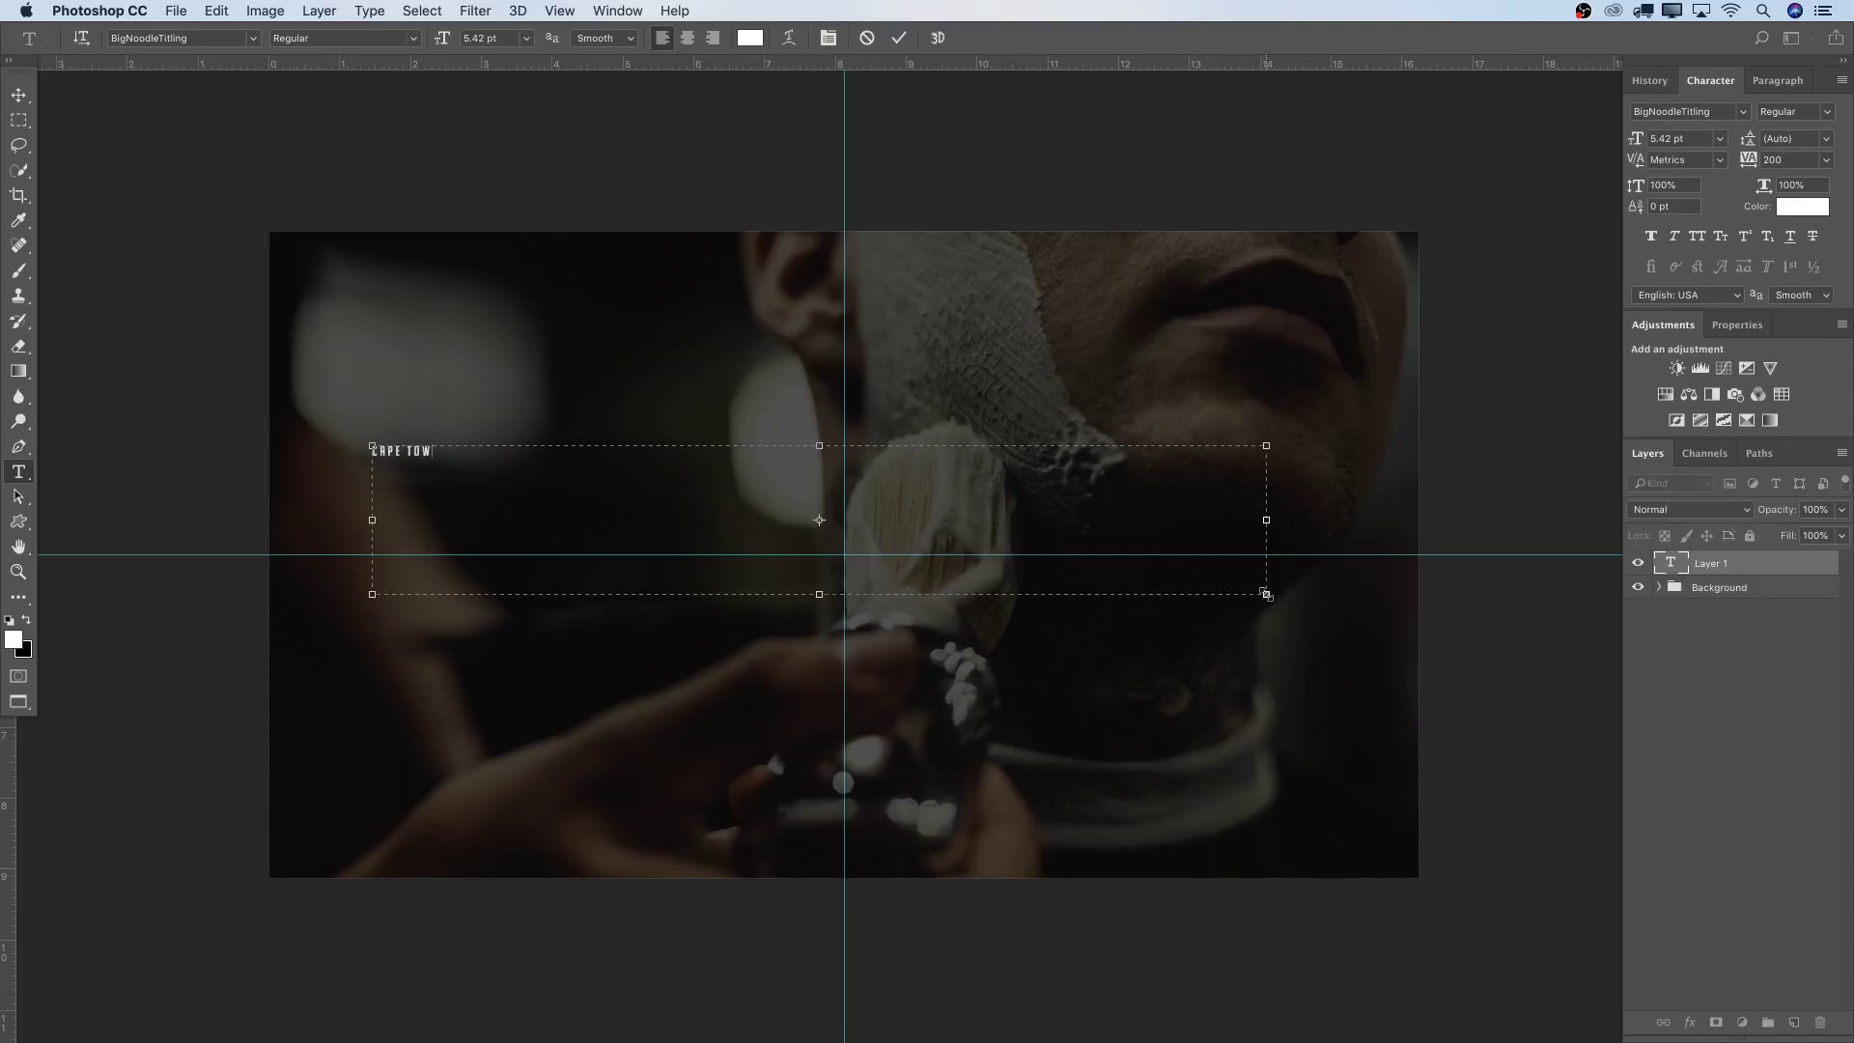
Format the CAPE TOWN text in Montserrat Bold at 26 pt
key("super+a")
left_click(218, 38)
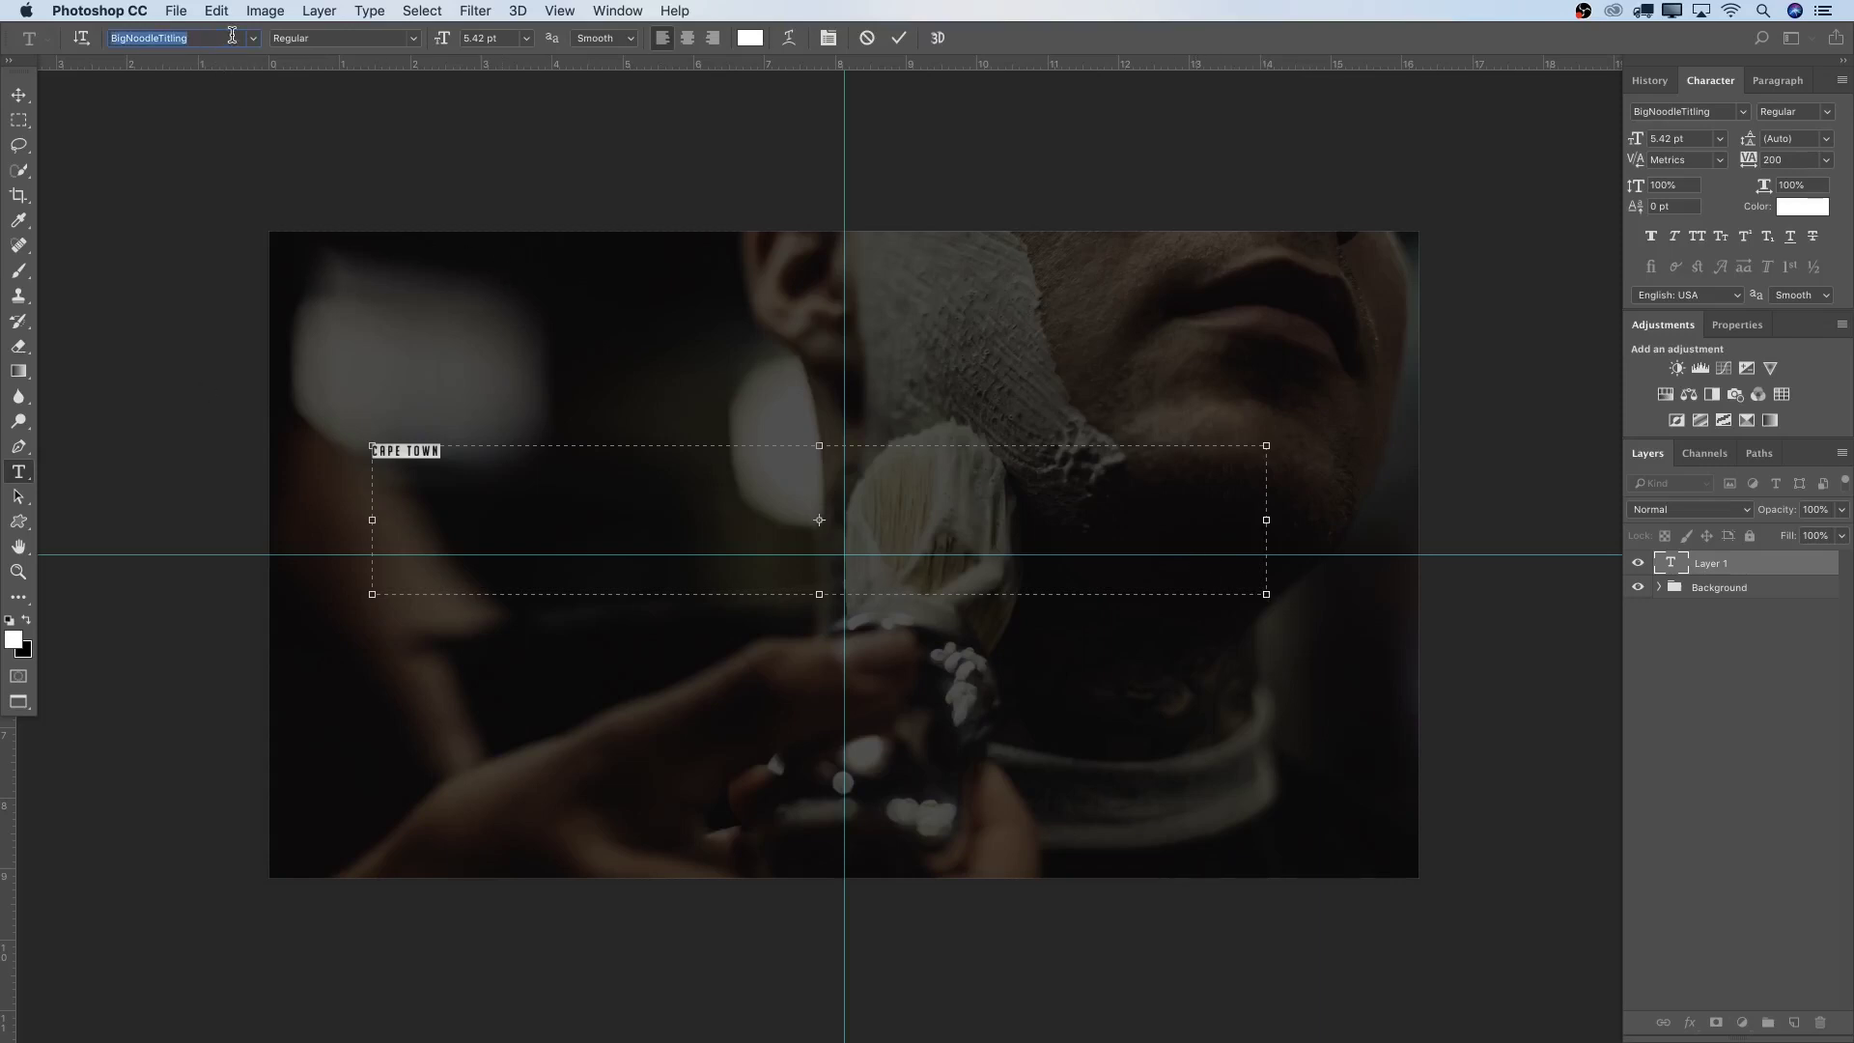
left_click(259, 37)
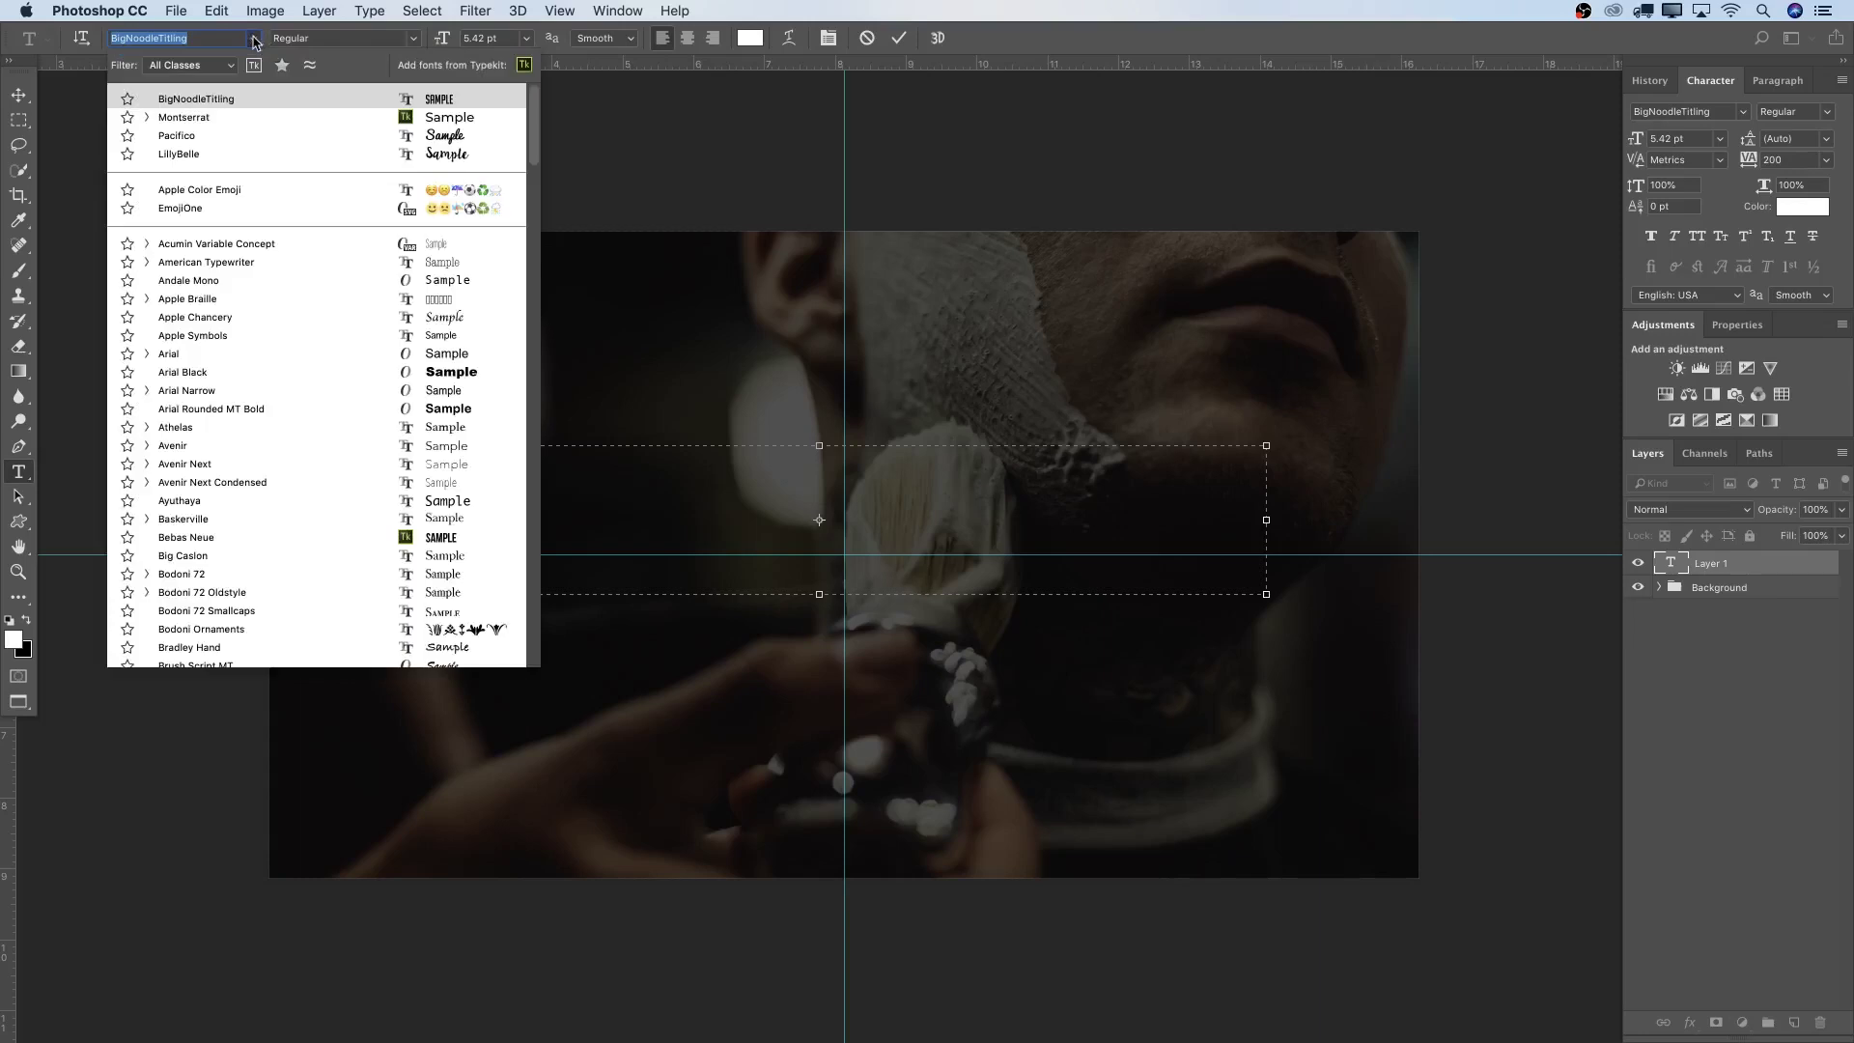
left_click(216, 115)
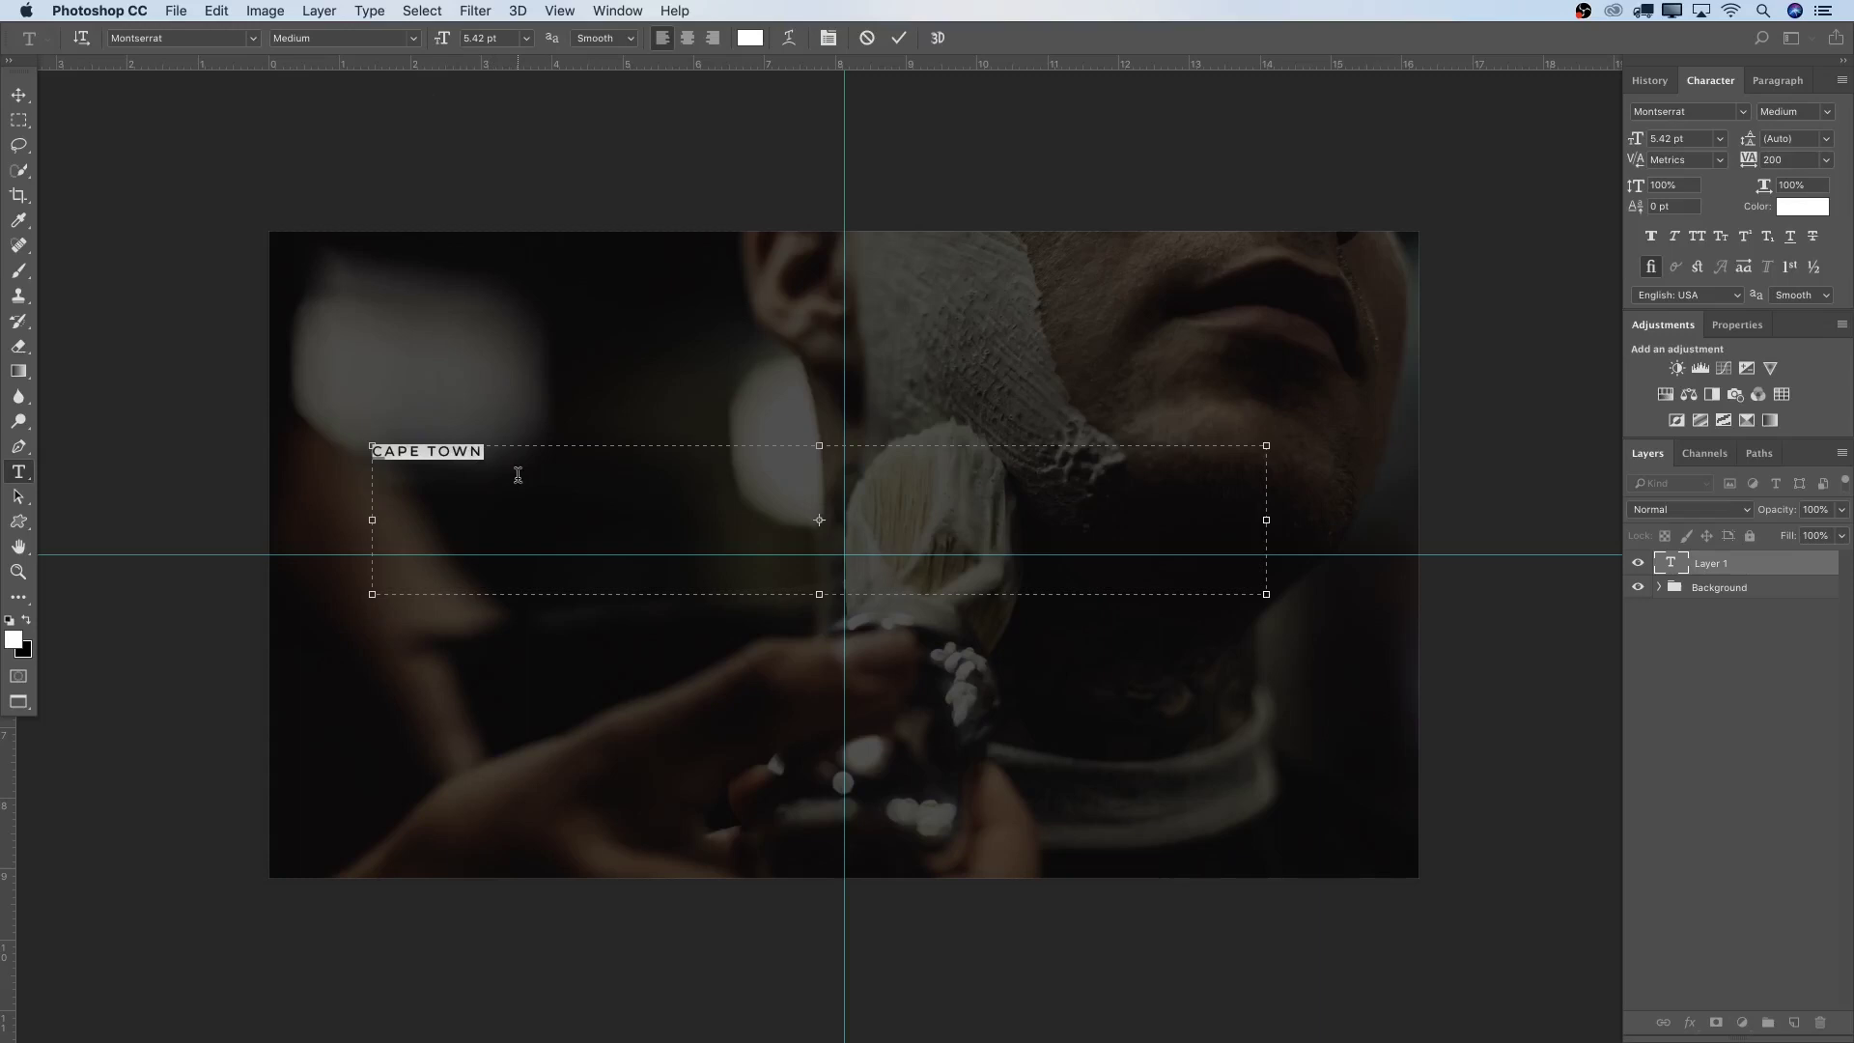
left_click_drag(516, 475, 333, 441)
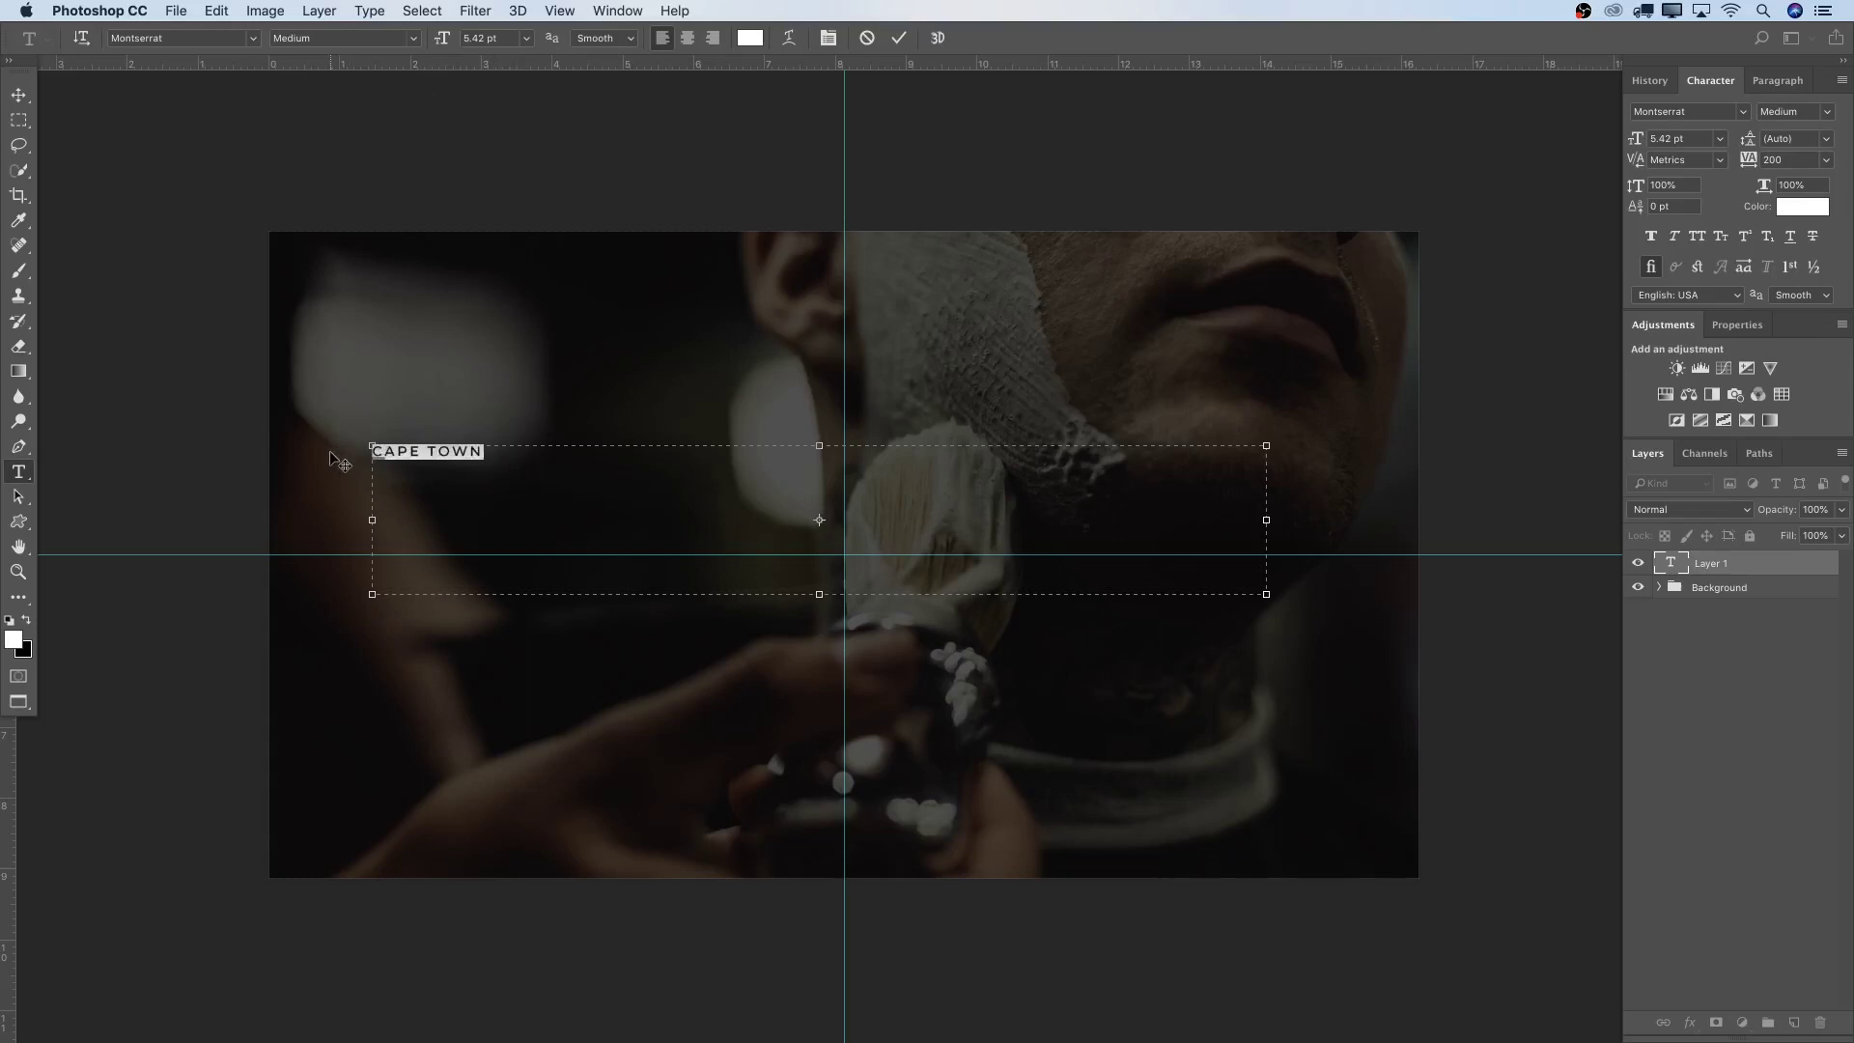
left_click(407, 37)
left_click(333, 56)
left_click(434, 49)
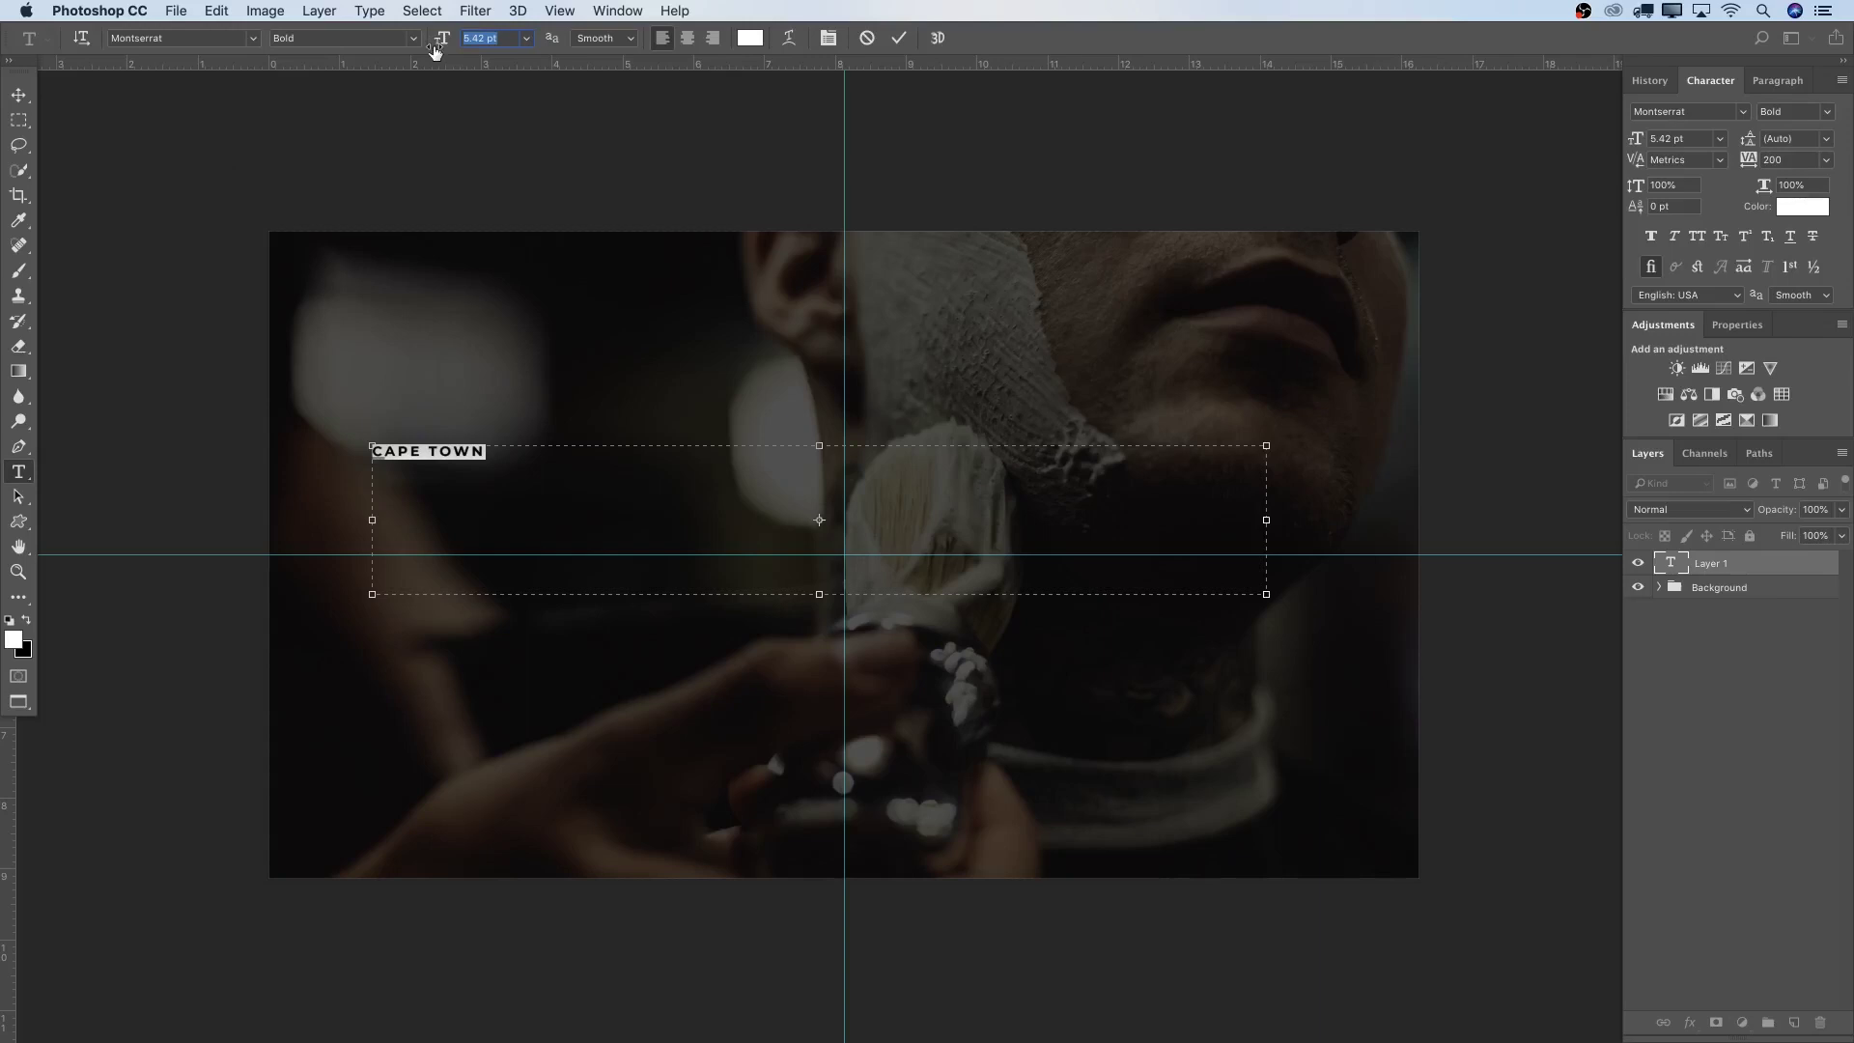
type("26")
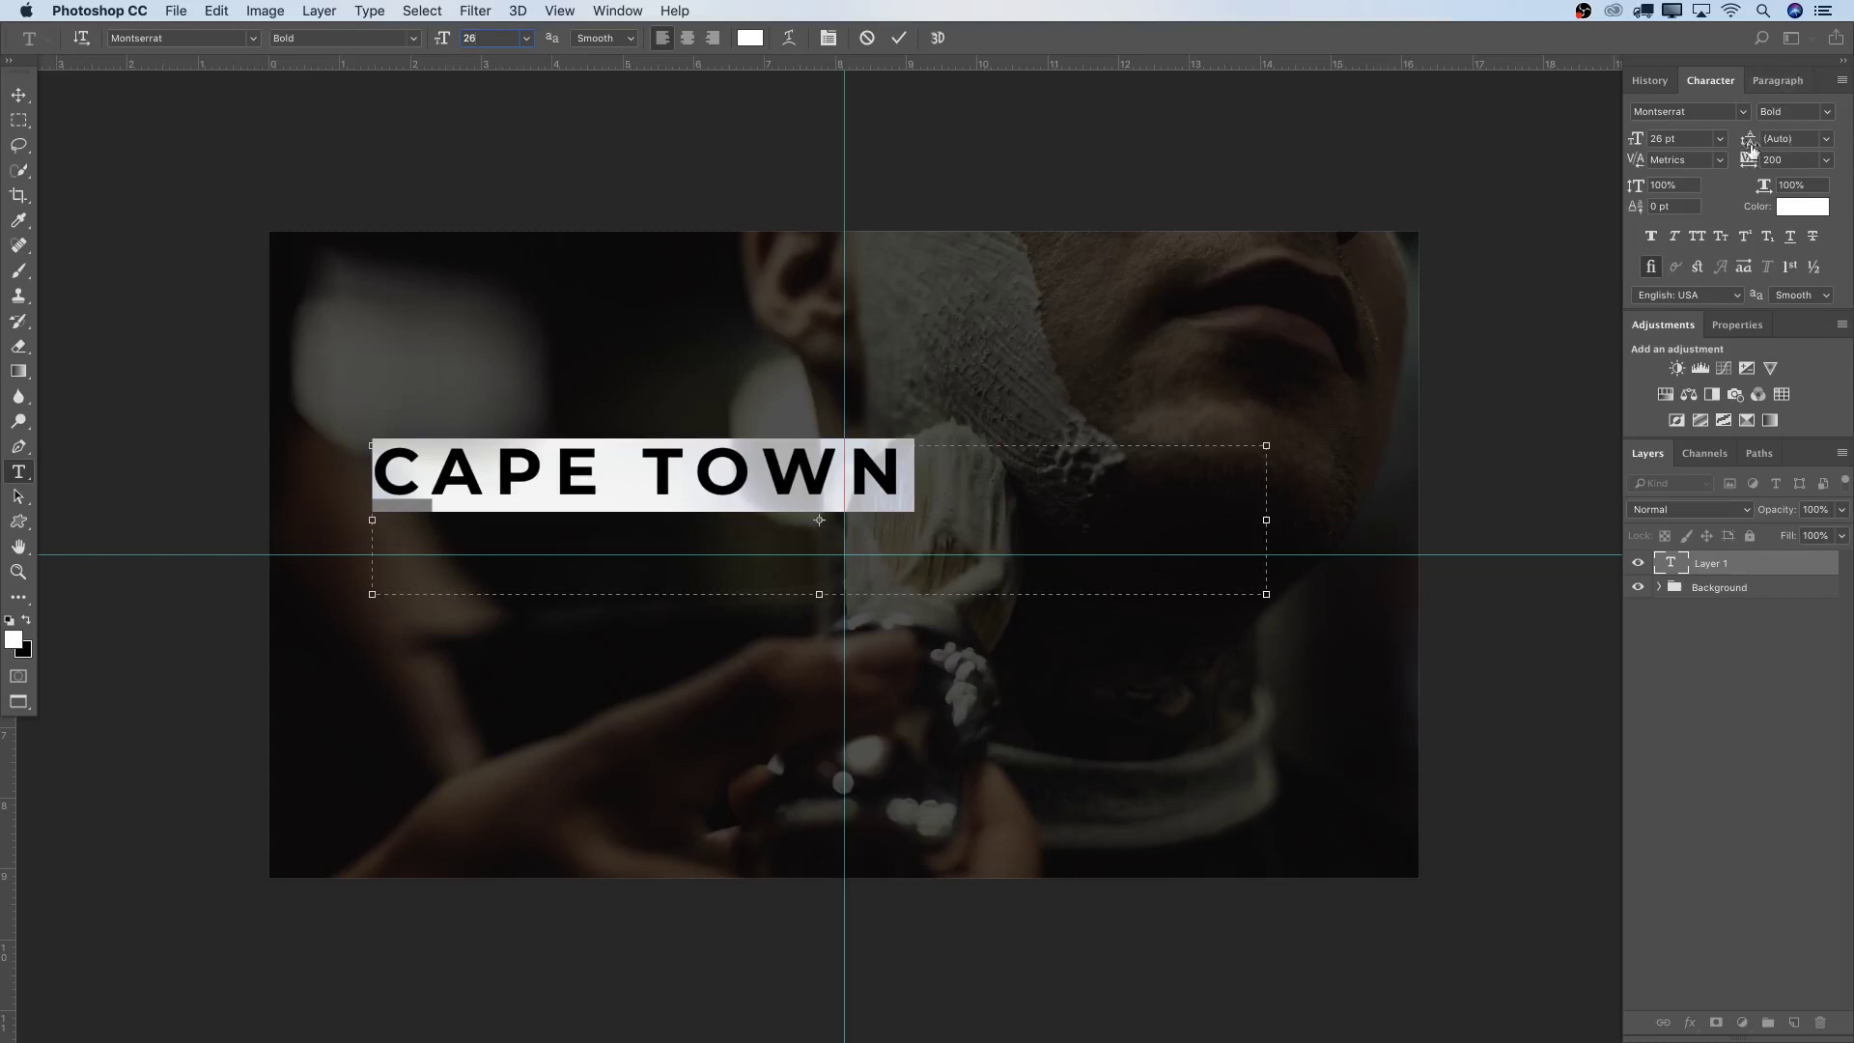
Accept the CAPE TOWN text and move it to roughly the middle of the canvas, just above the horizontal guide
left_click(1774, 160)
left_click(618, 11)
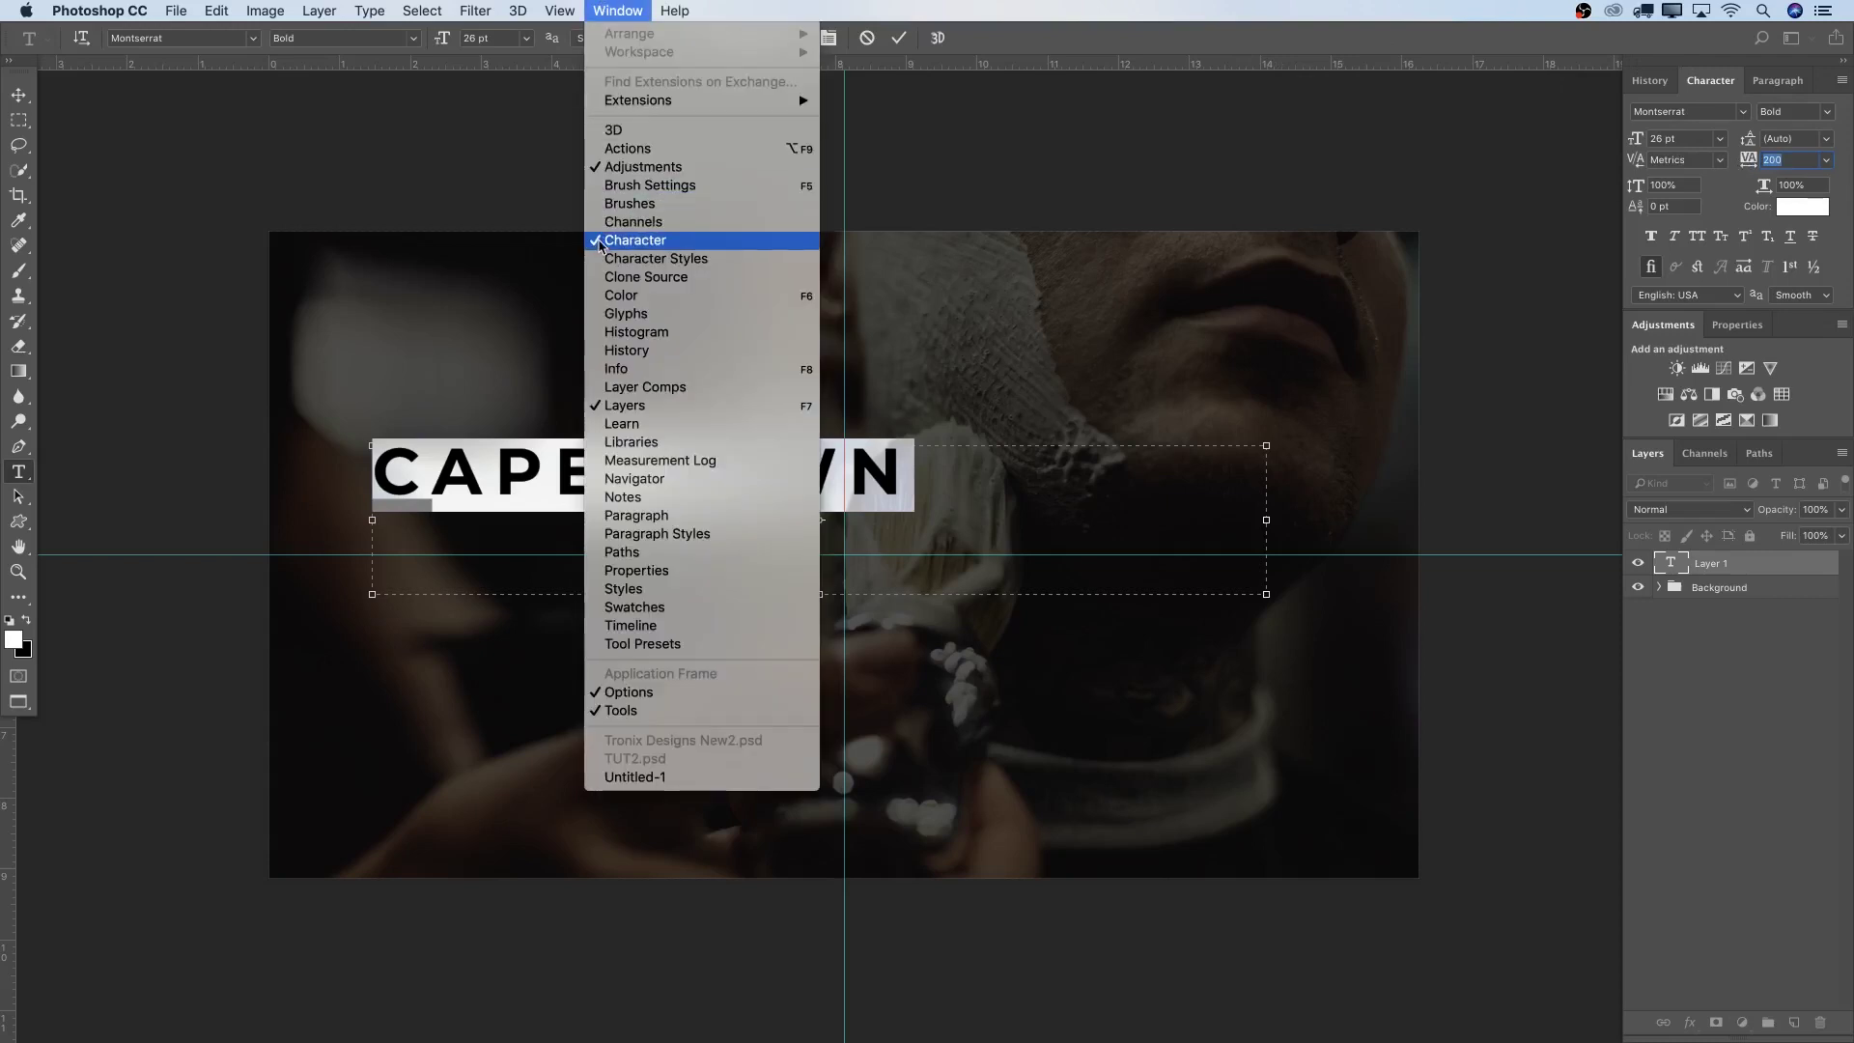
left_click(655, 240)
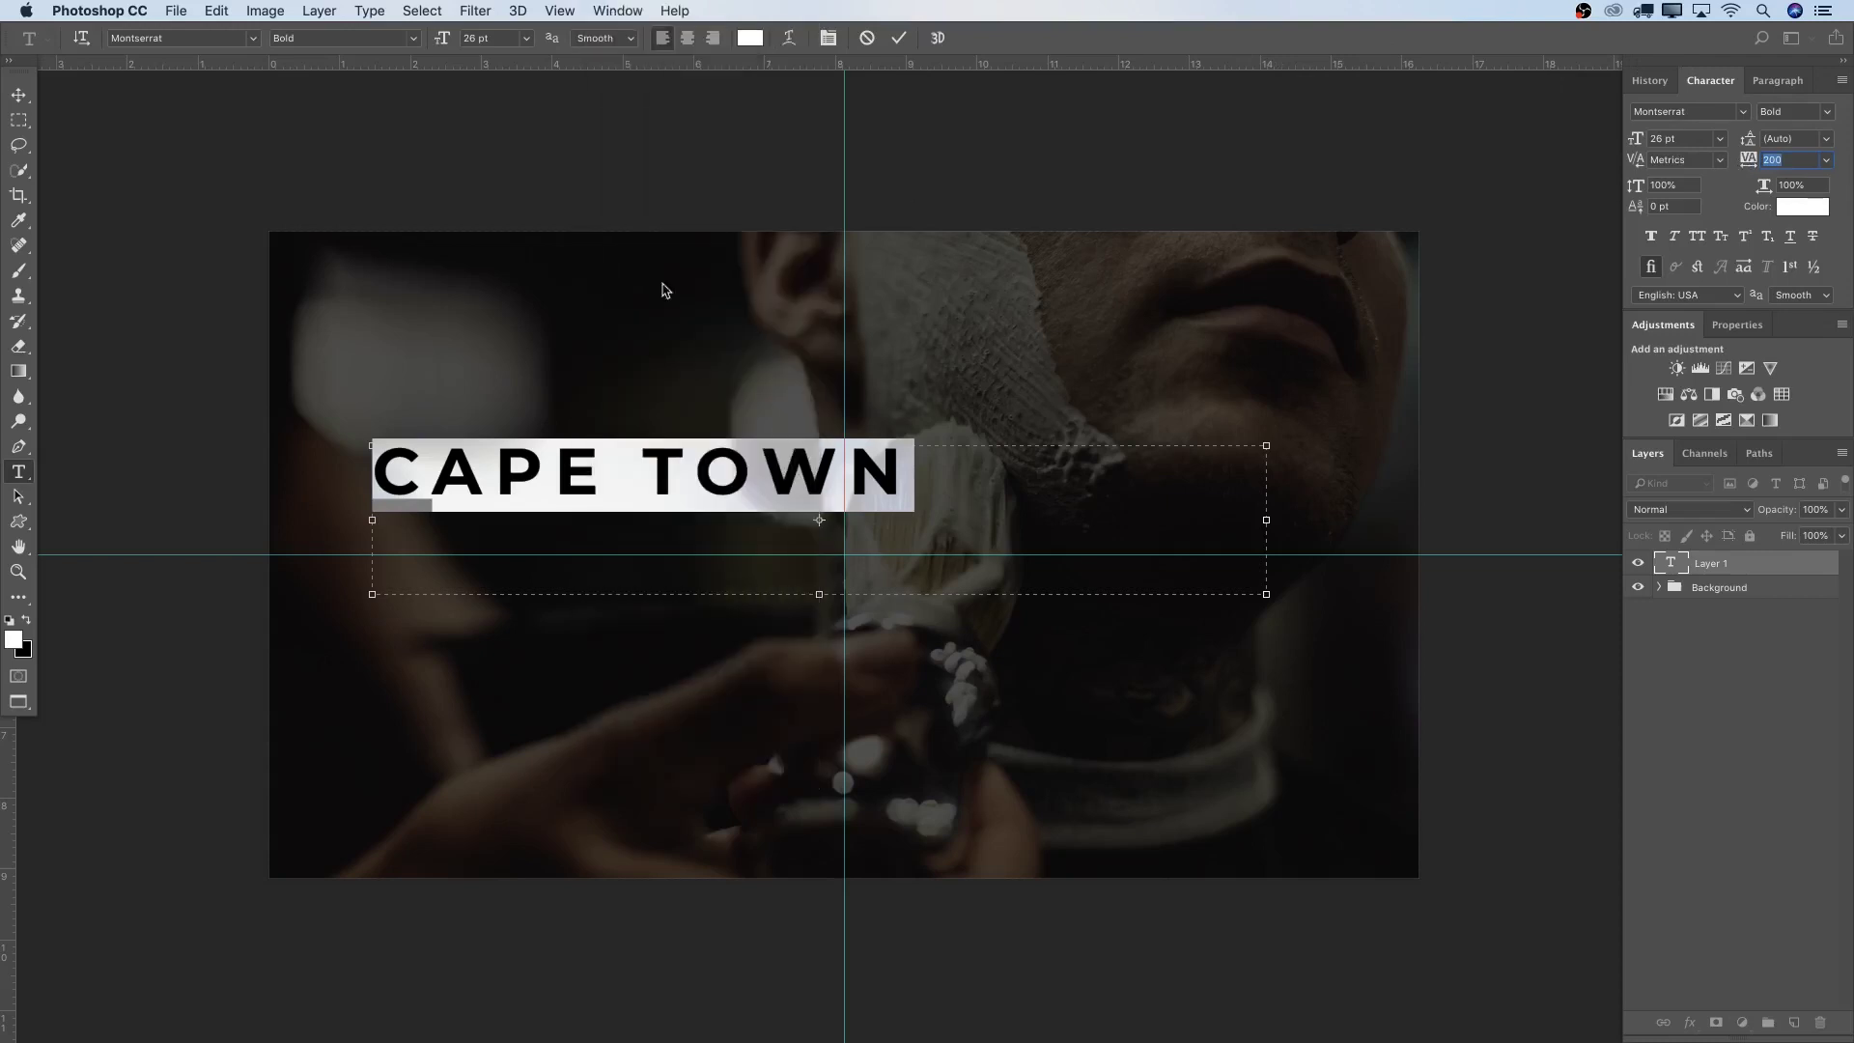
left_click(898, 37)
left_click(26, 101)
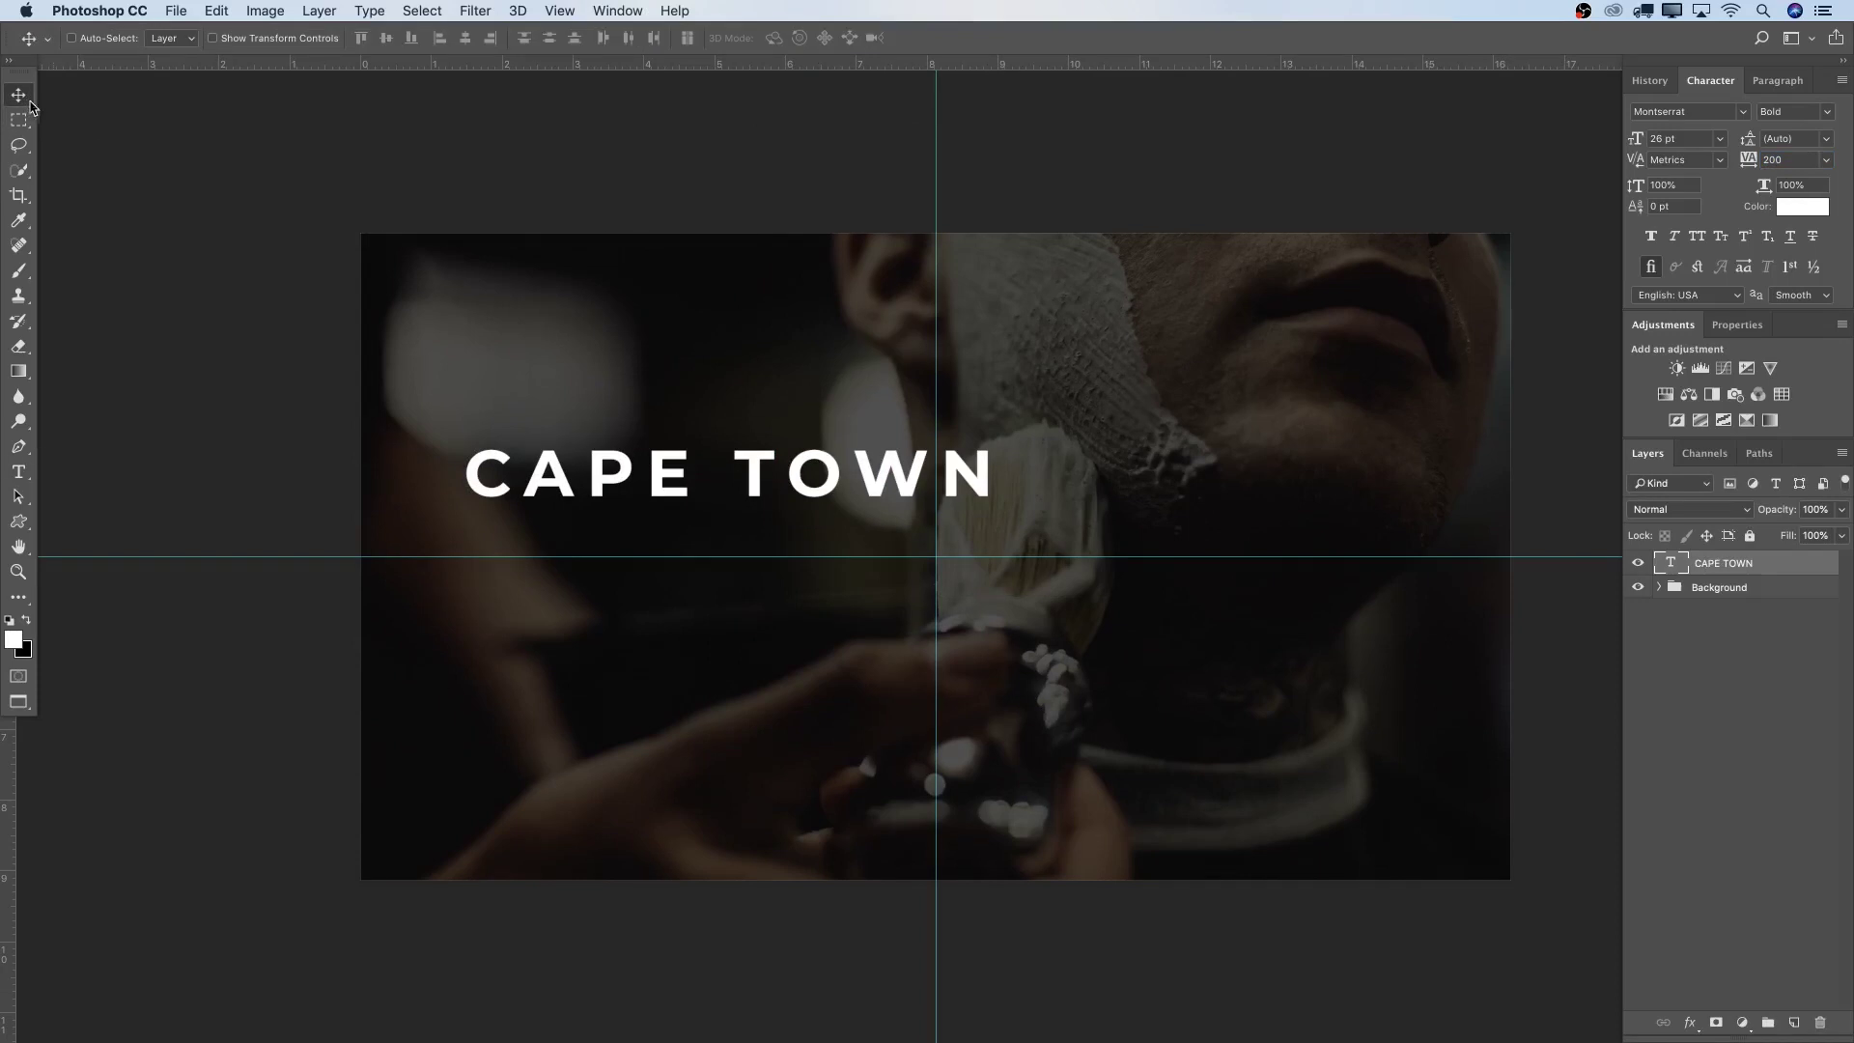
left_click_drag(958, 484, 1176, 530)
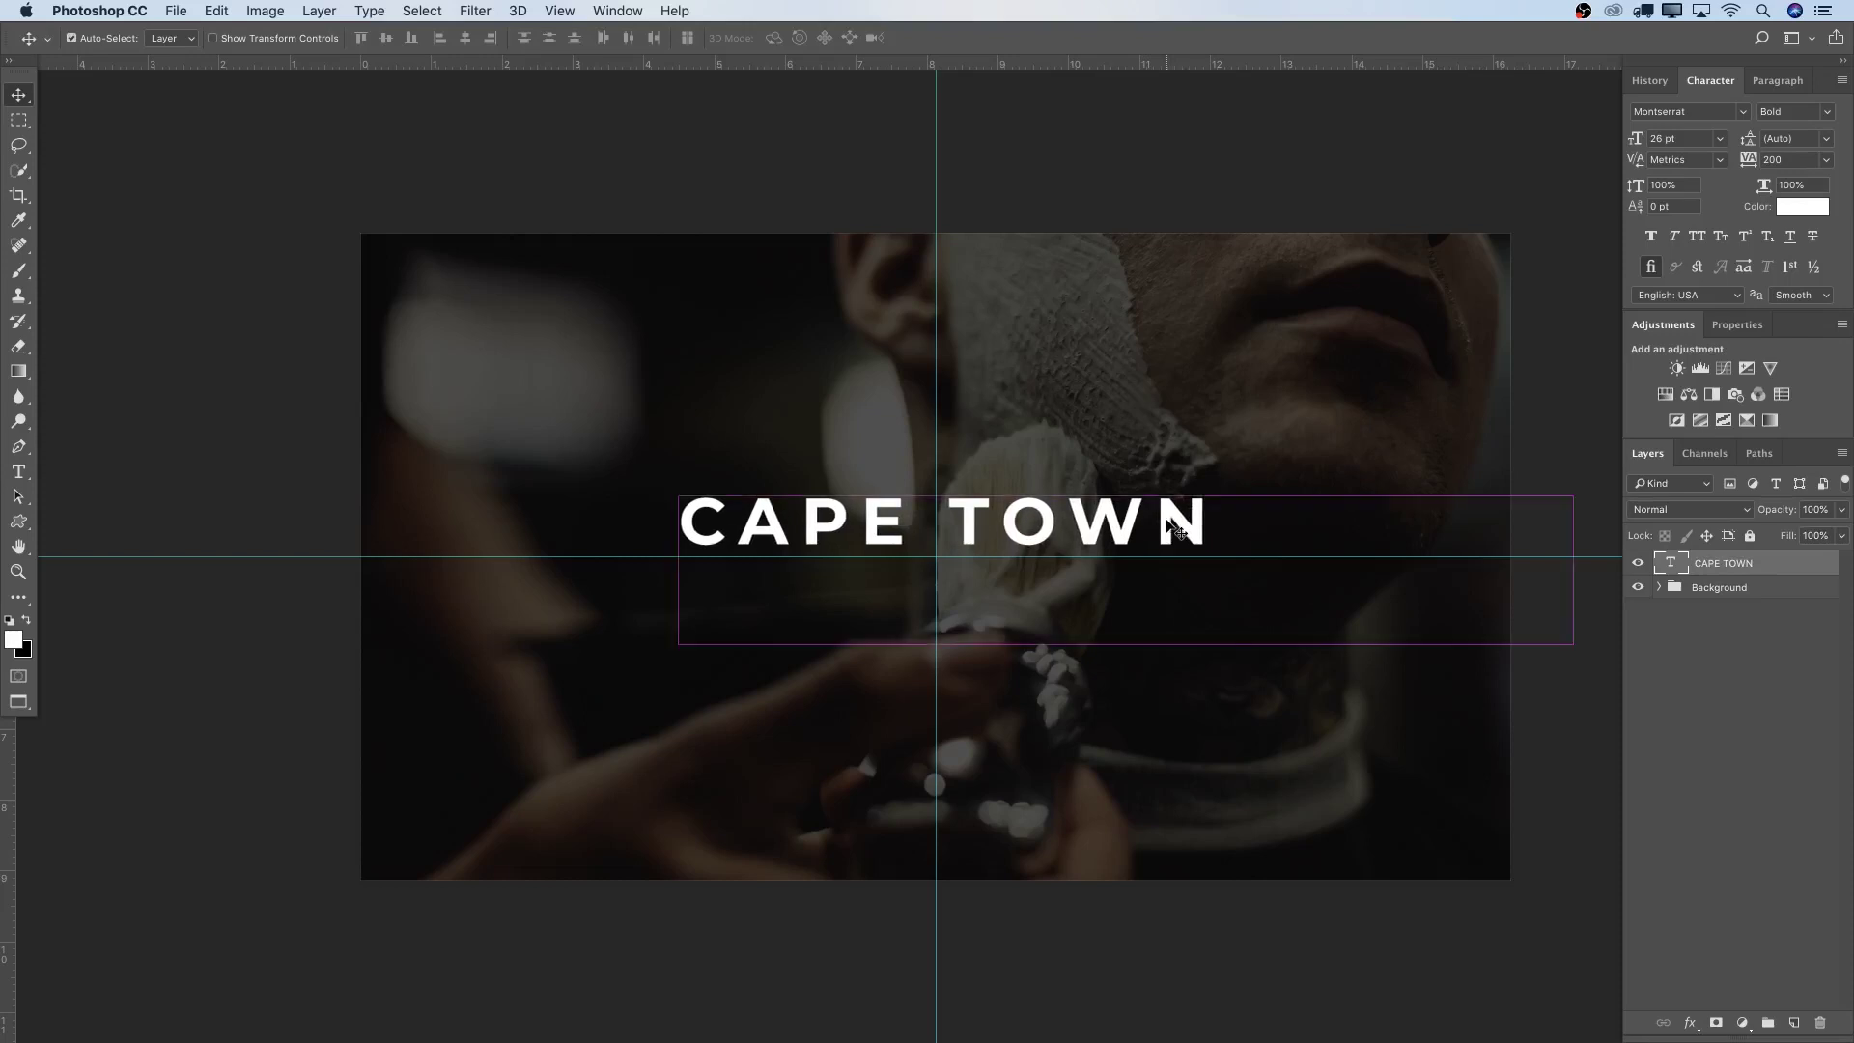
Create a smaller text box below the left half of CAPE TOWN containing ESTD
left_click(26, 477)
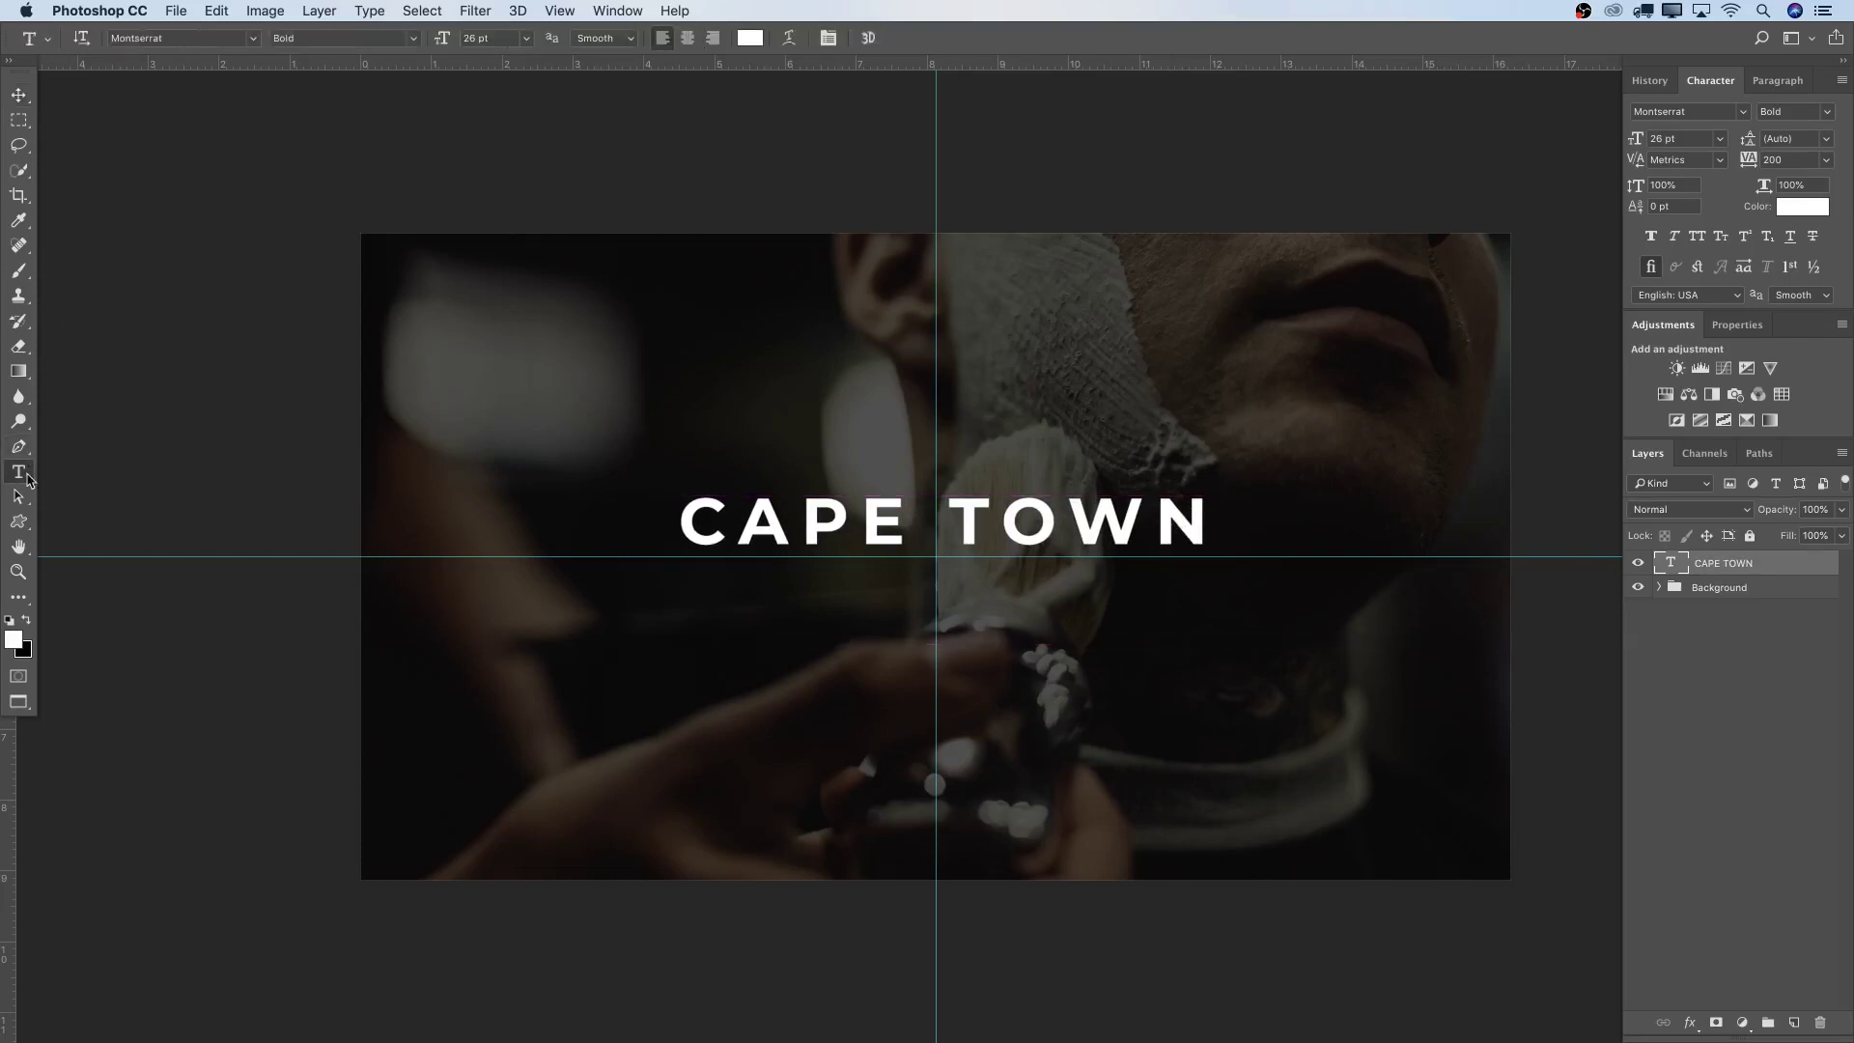
left_click_drag(679, 623, 974, 705)
type("EST")
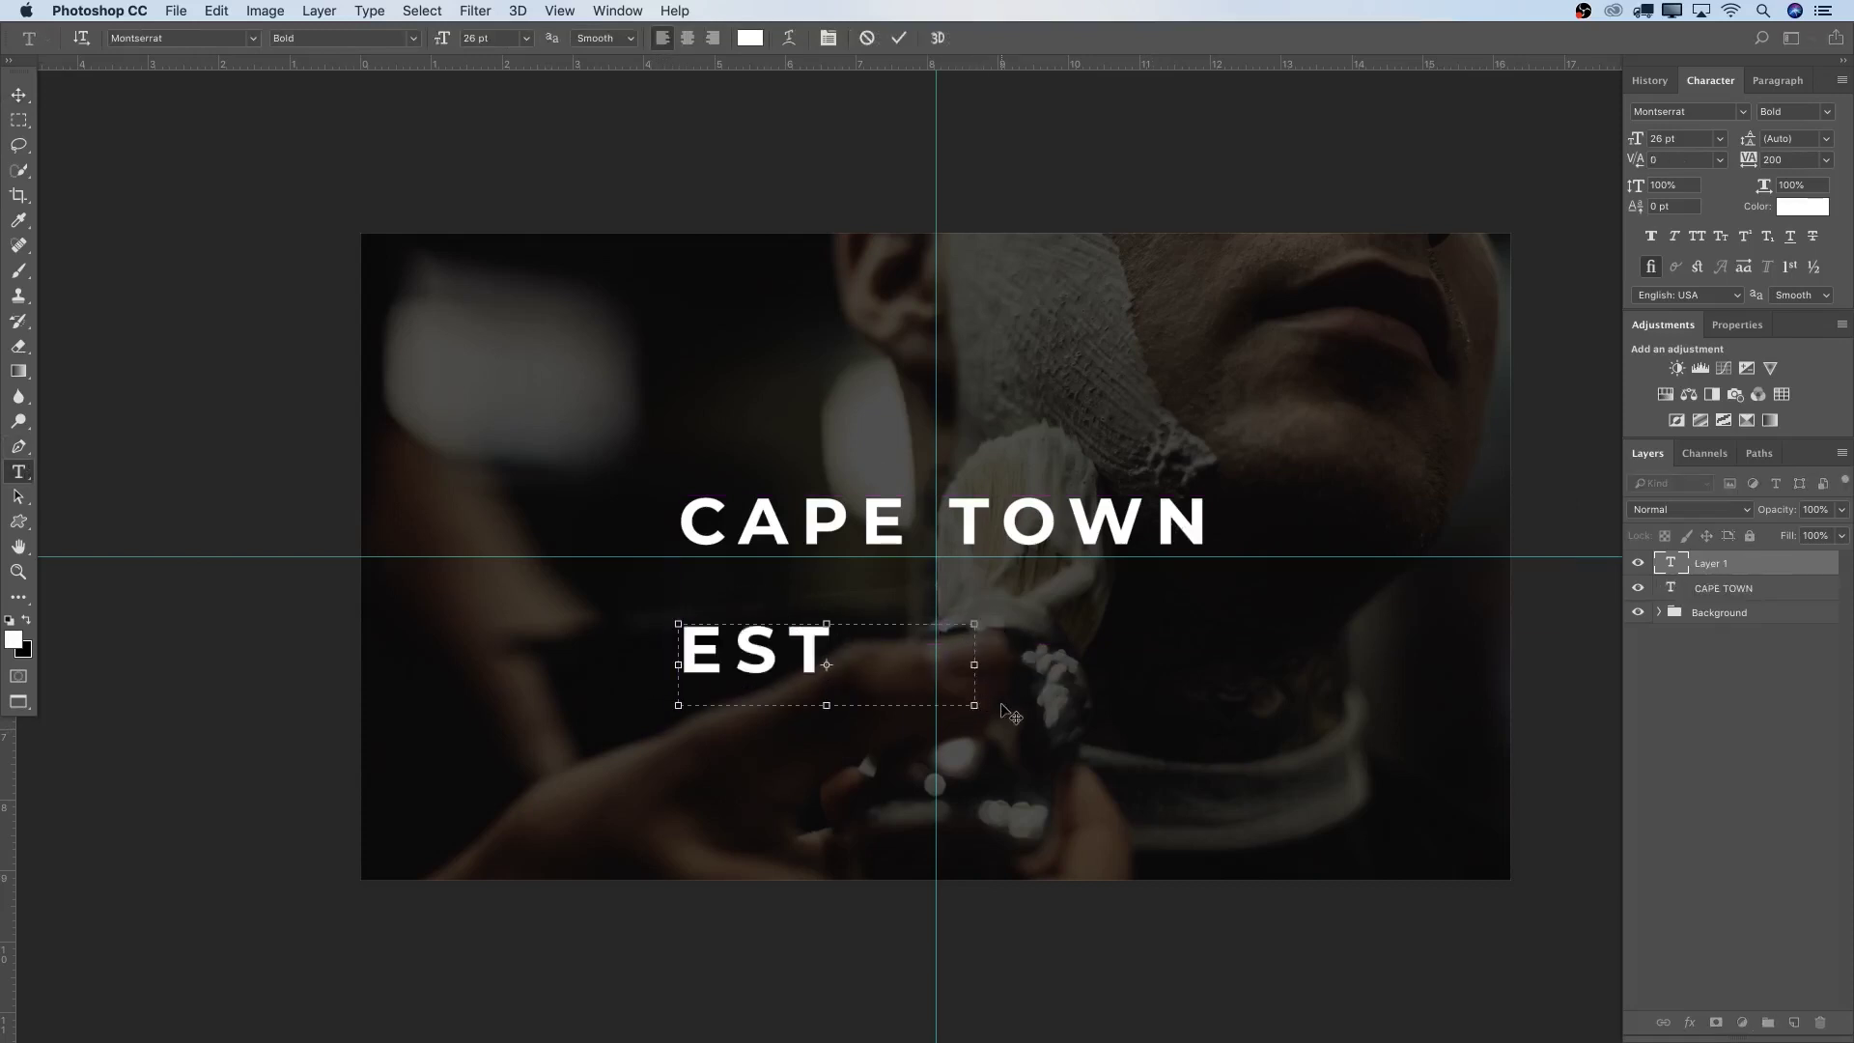
type("D/")
key("BackSpace")
type(".")
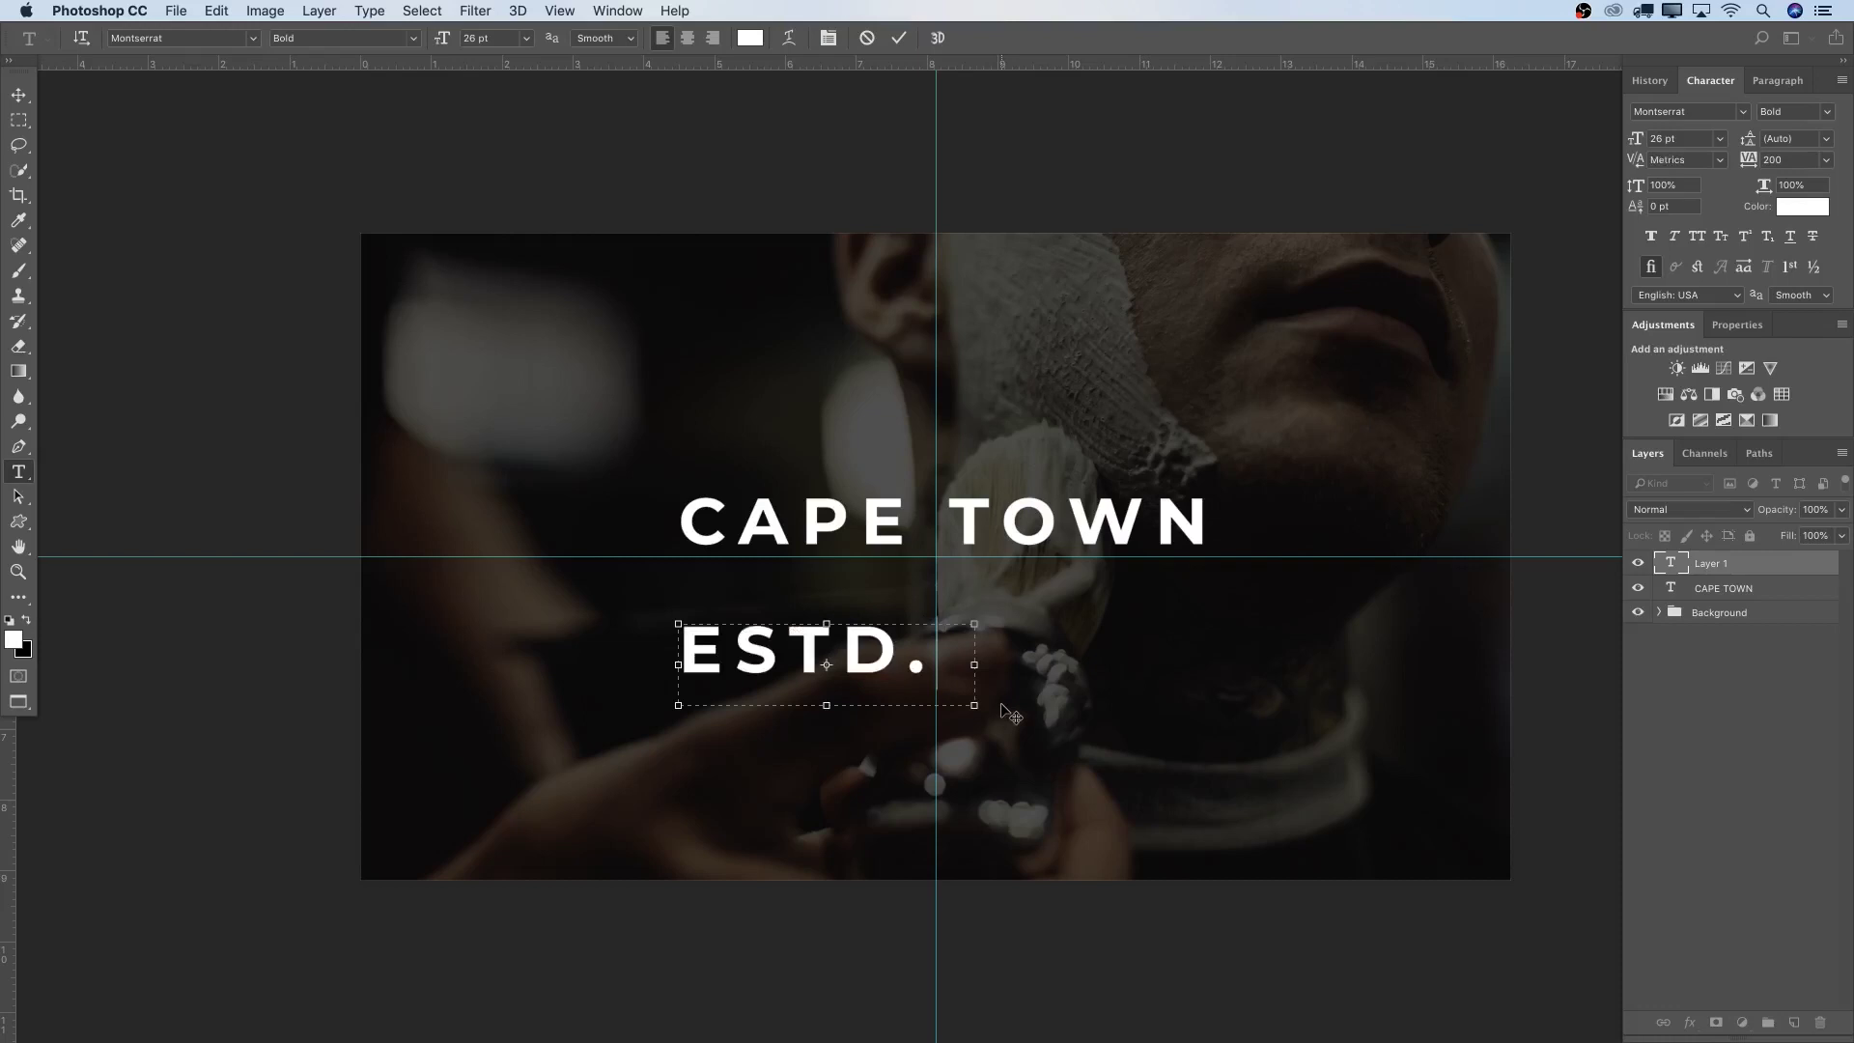
Set the ESTD. text to 9 pt with a tracking of 500
key("ctrl+a")
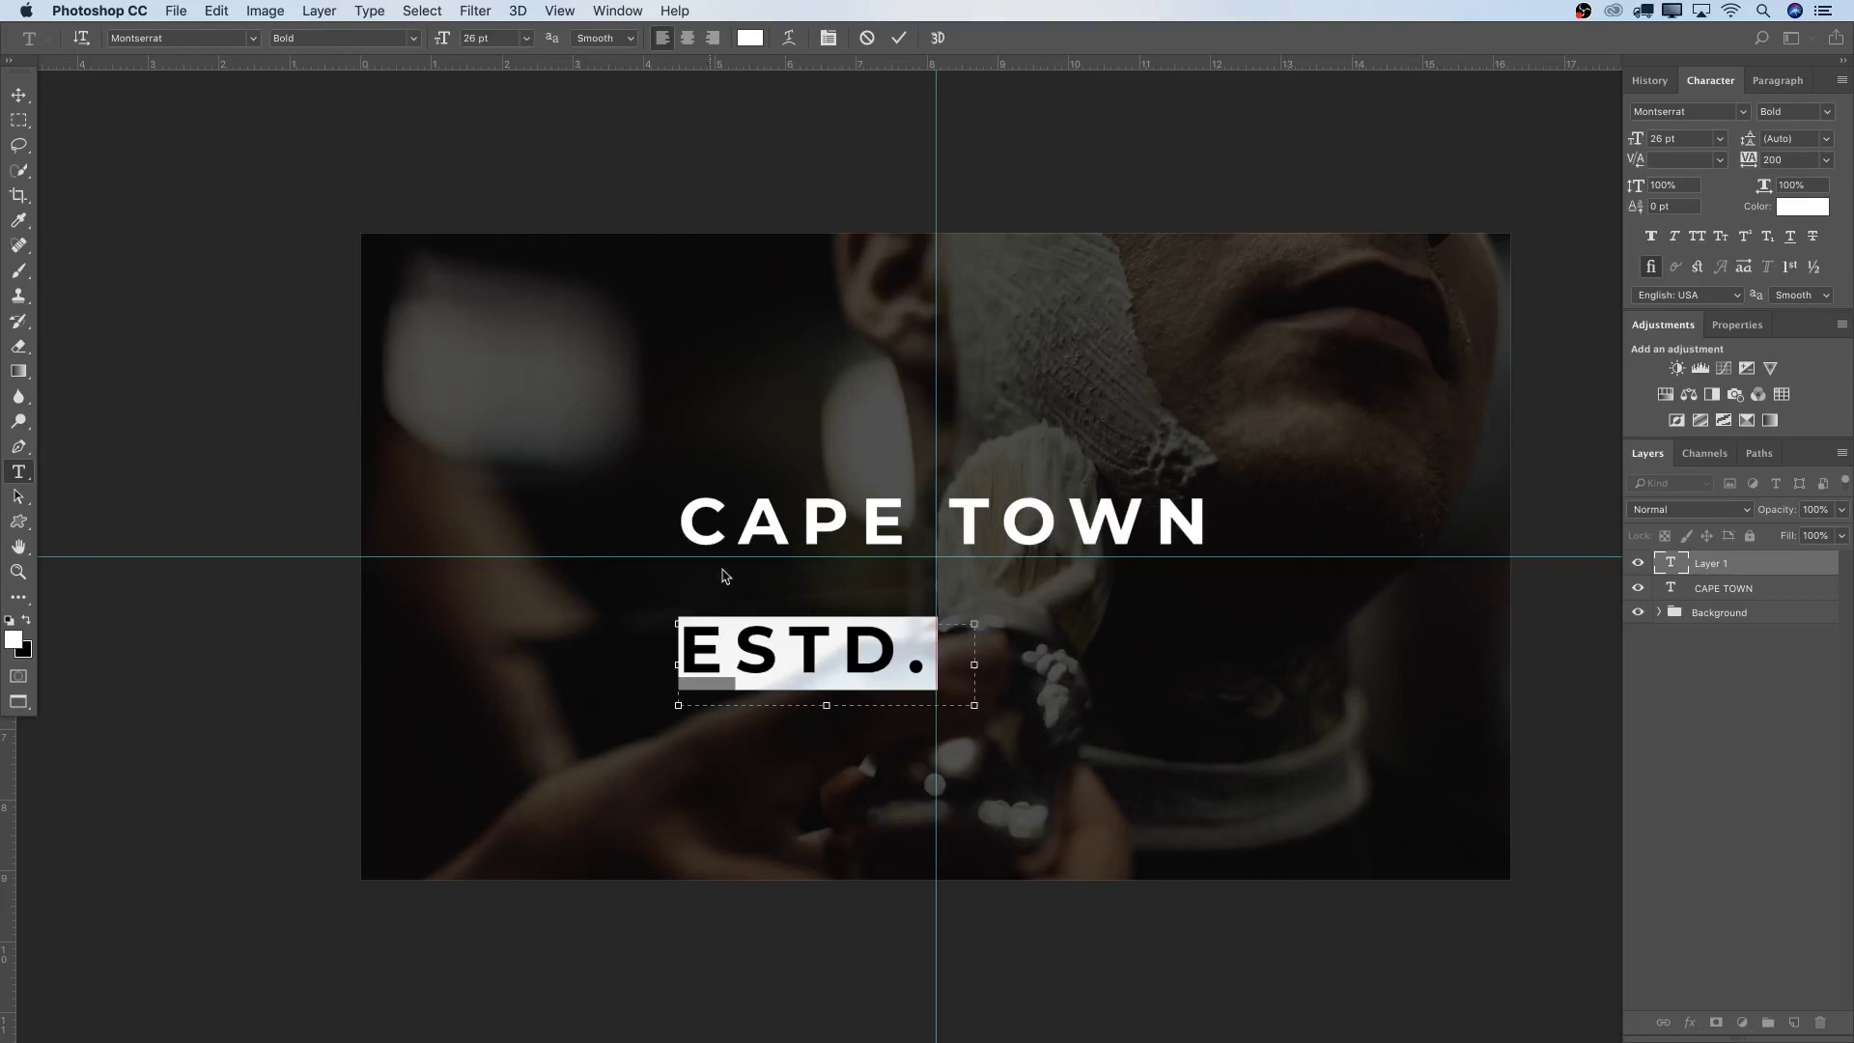
left_click(445, 35)
type("9")
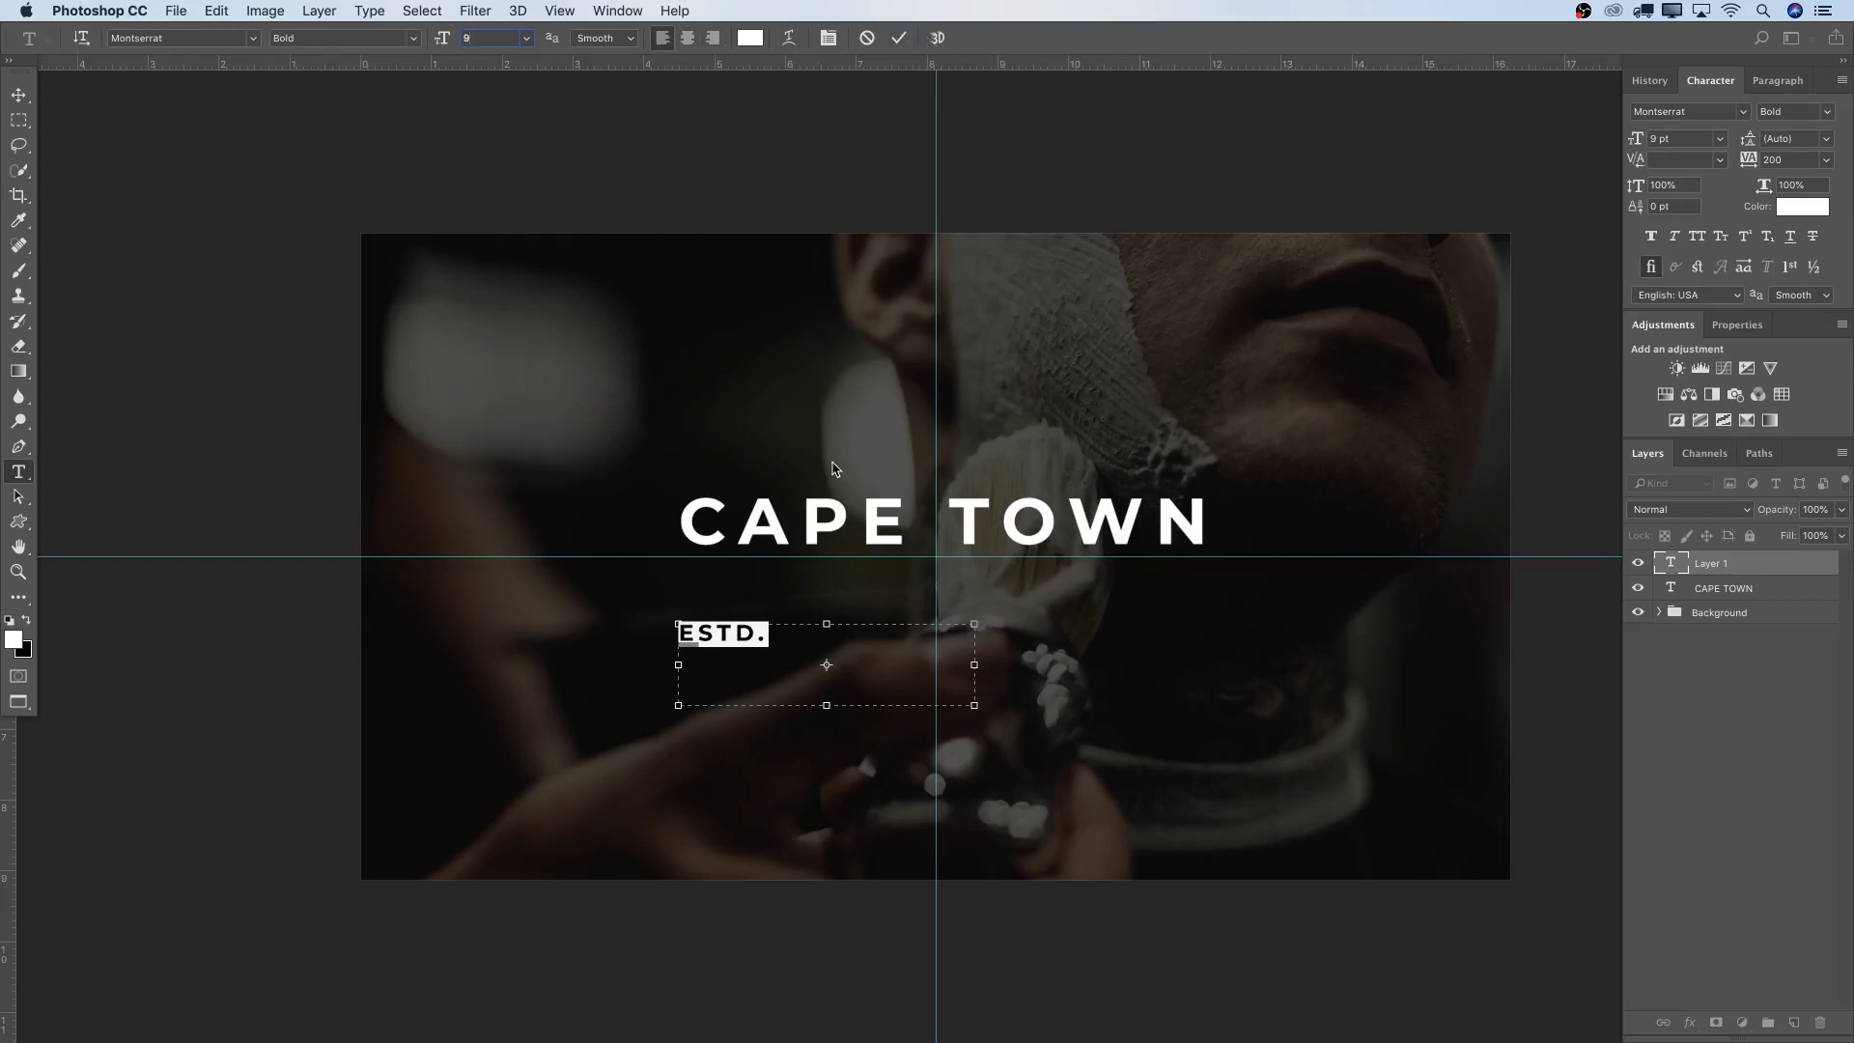
key("Return")
type("500")
key("Return")
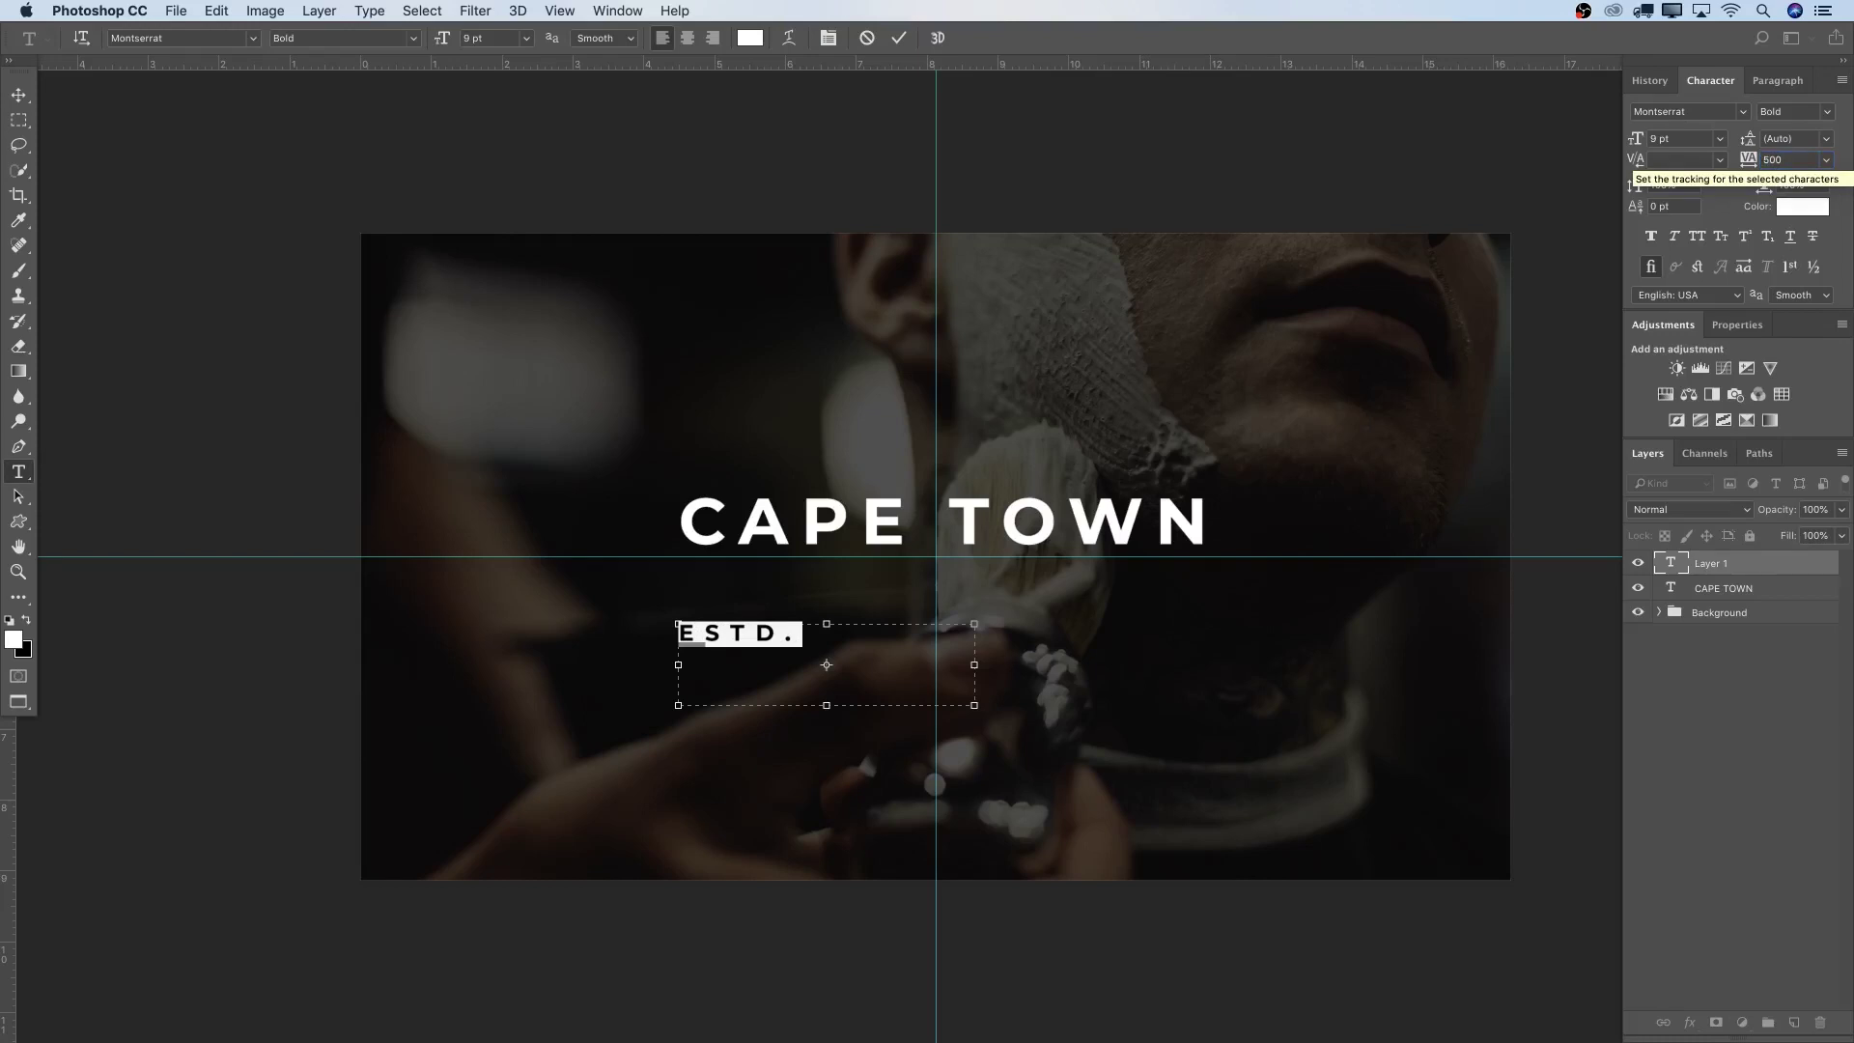
Accept the ESTD. text and move it closer beneath CAPE TOWN, left of the vertical guide
key("super+Return")
key("v")
left_click_drag(878, 702, 1024, 556)
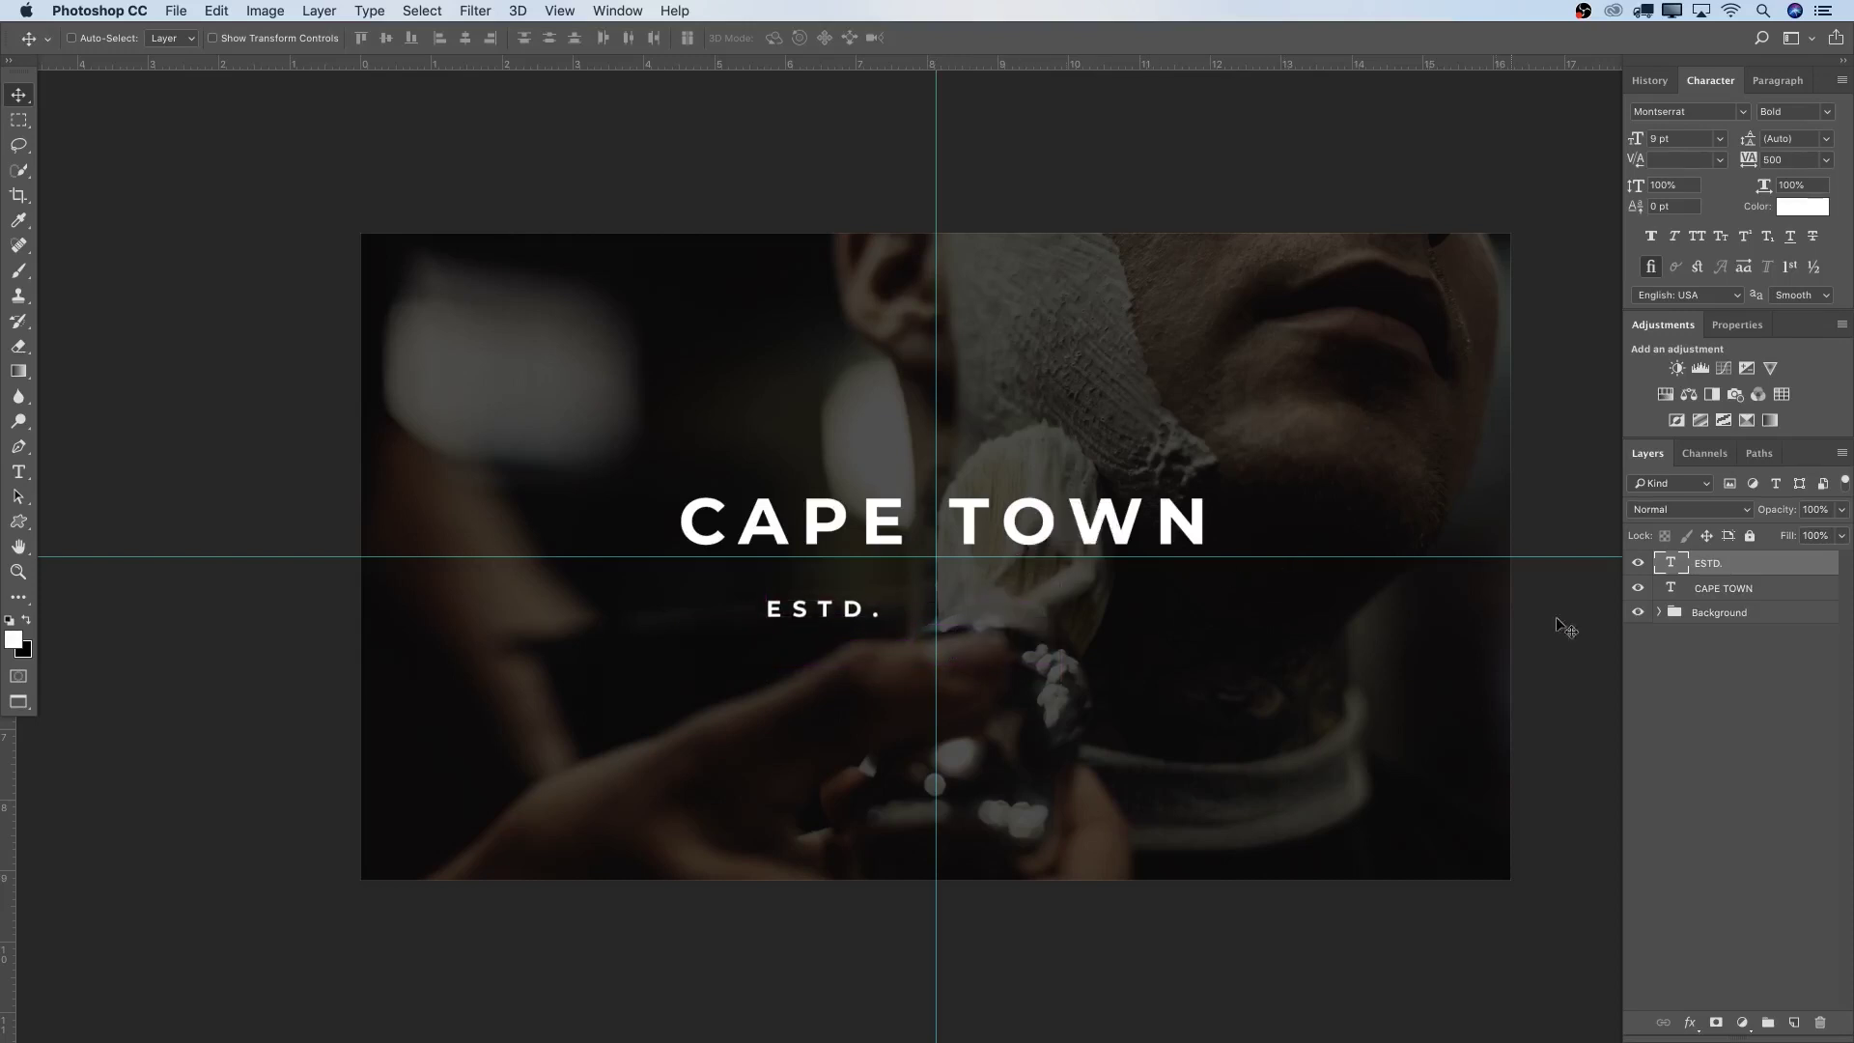
Duplicate the ESTD. text layer, place the copy level with it right of the vertical guide, and change its text to 1972
key("super+j")
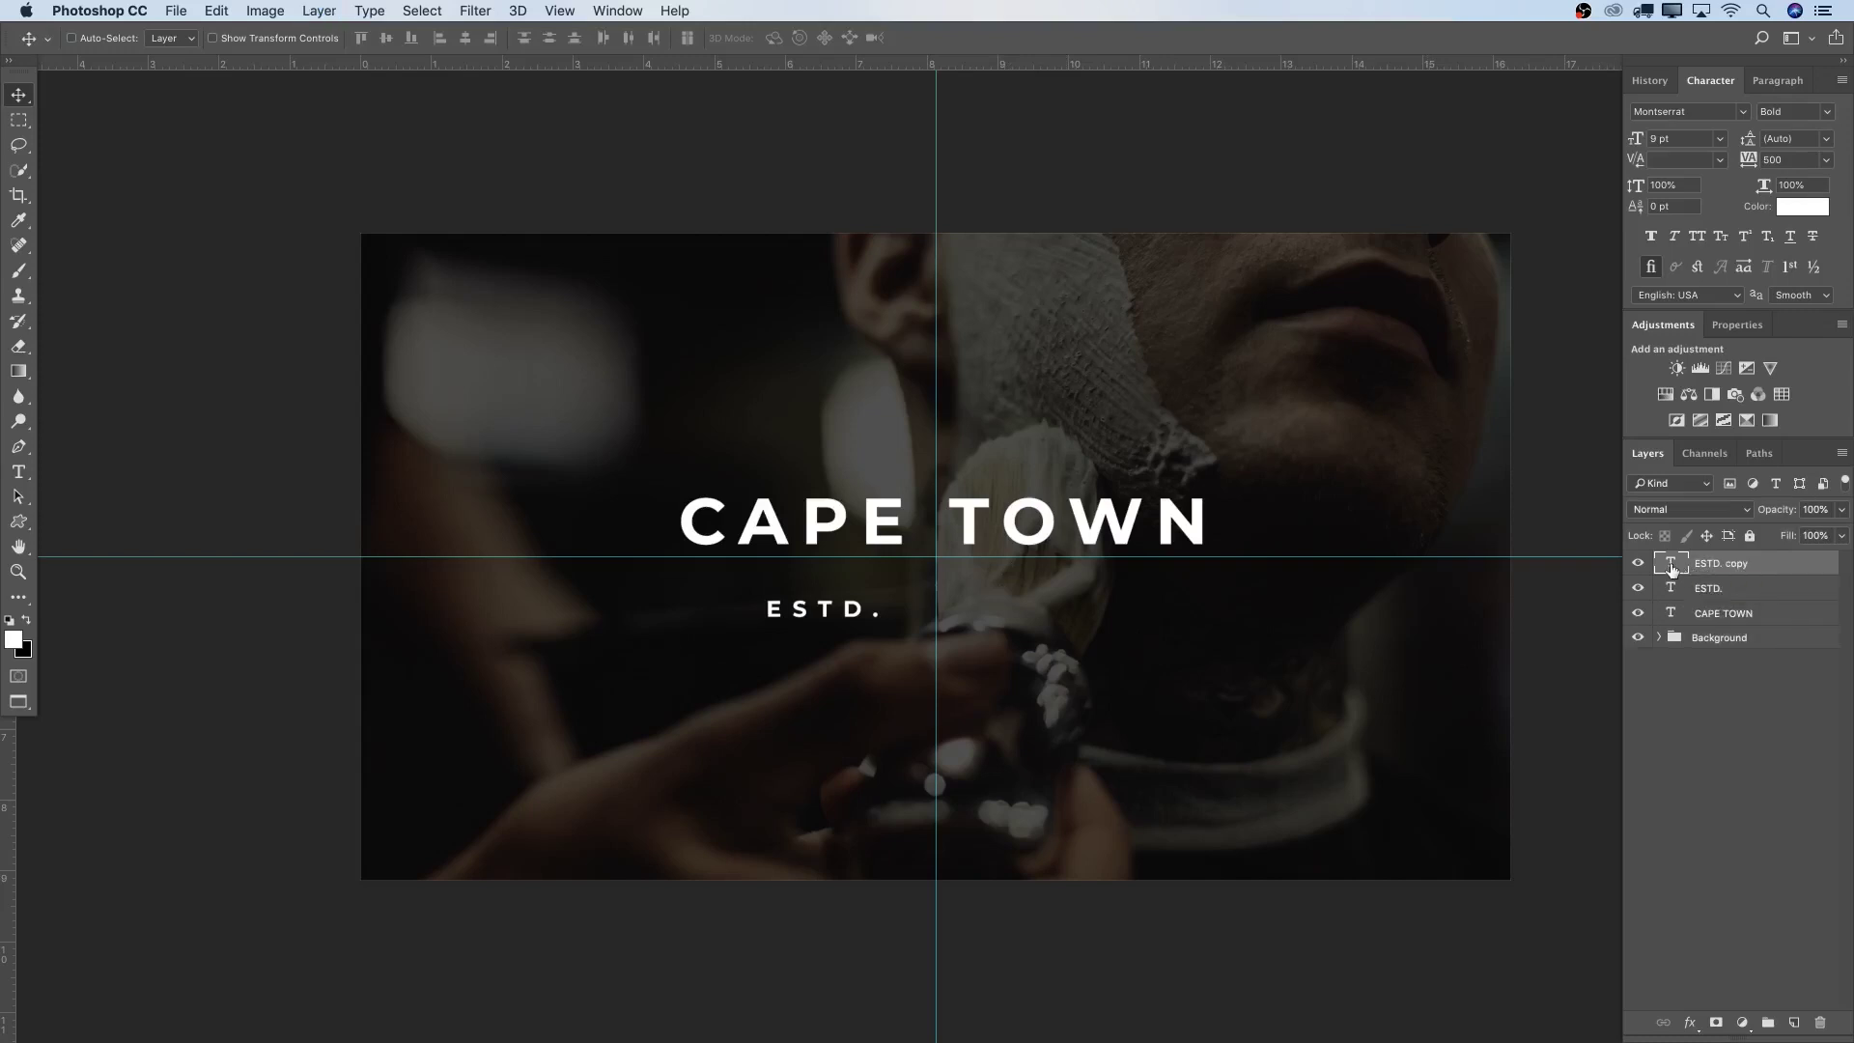
left_click_drag(819, 611, 1056, 610)
double_click(1670, 562)
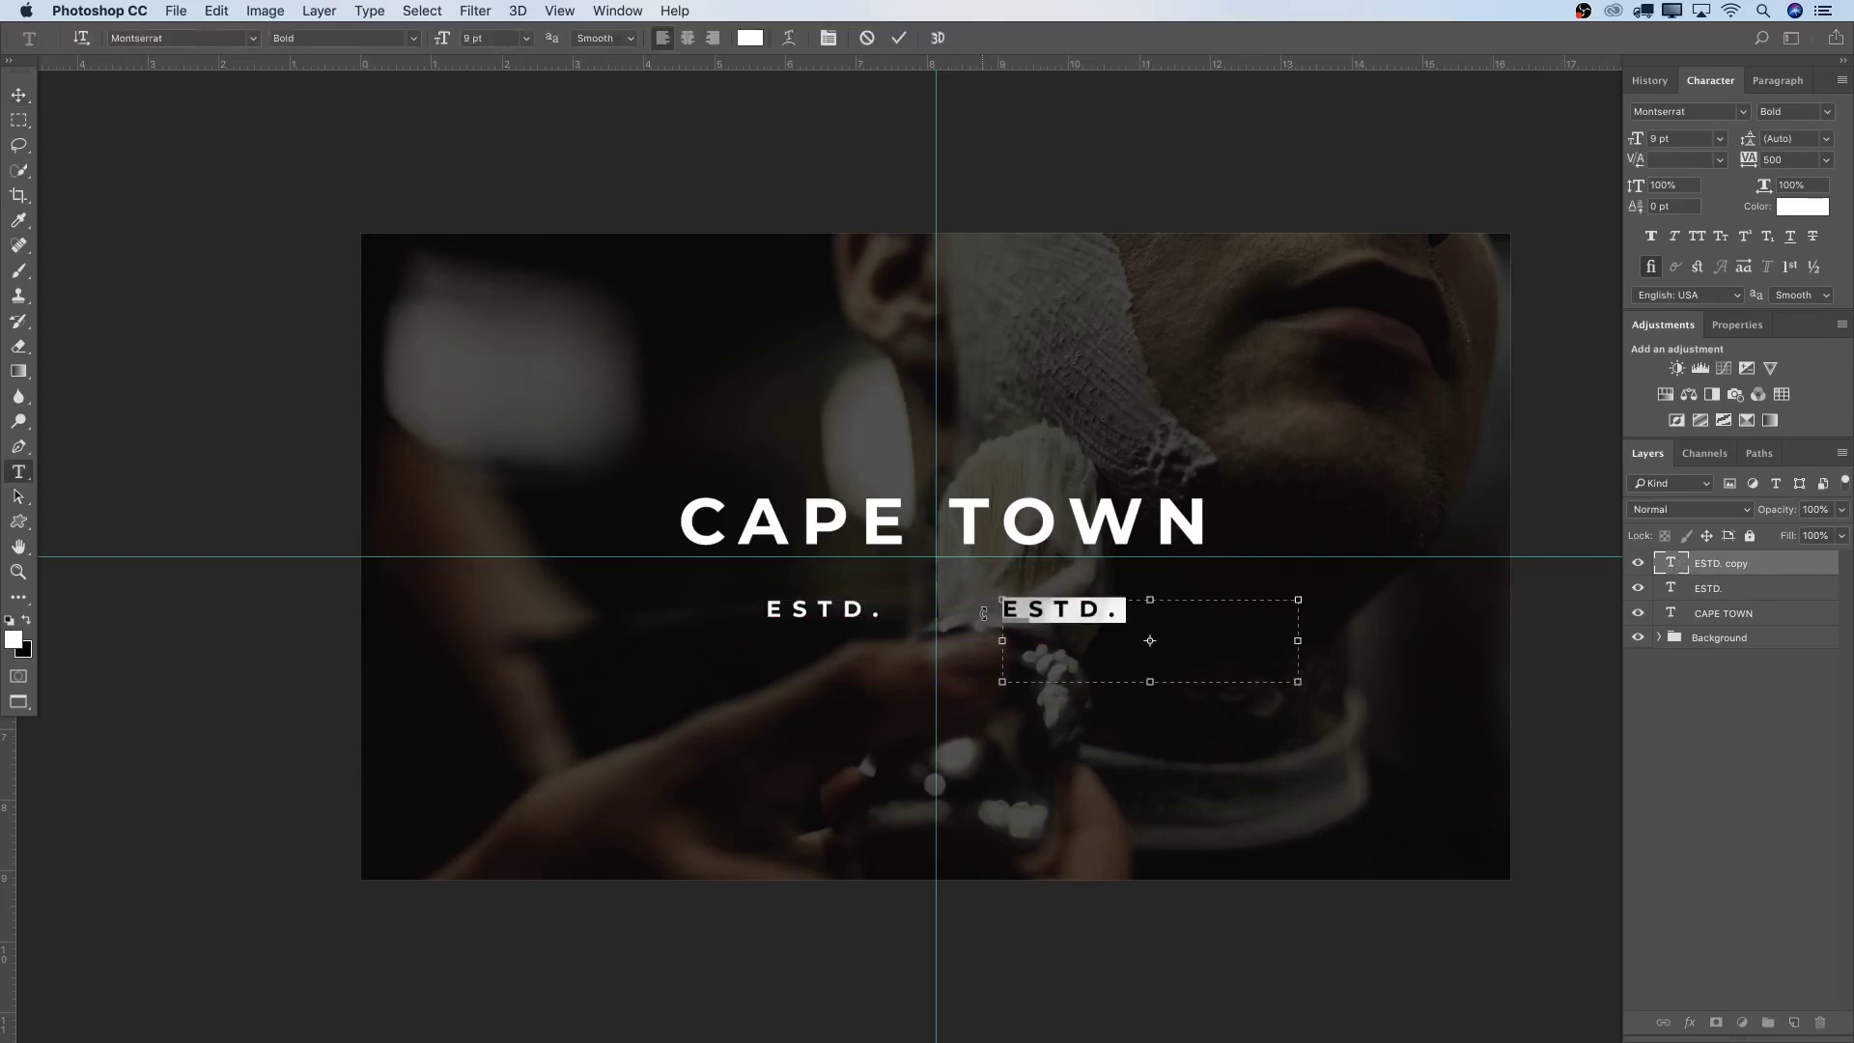
key("BackSpace")
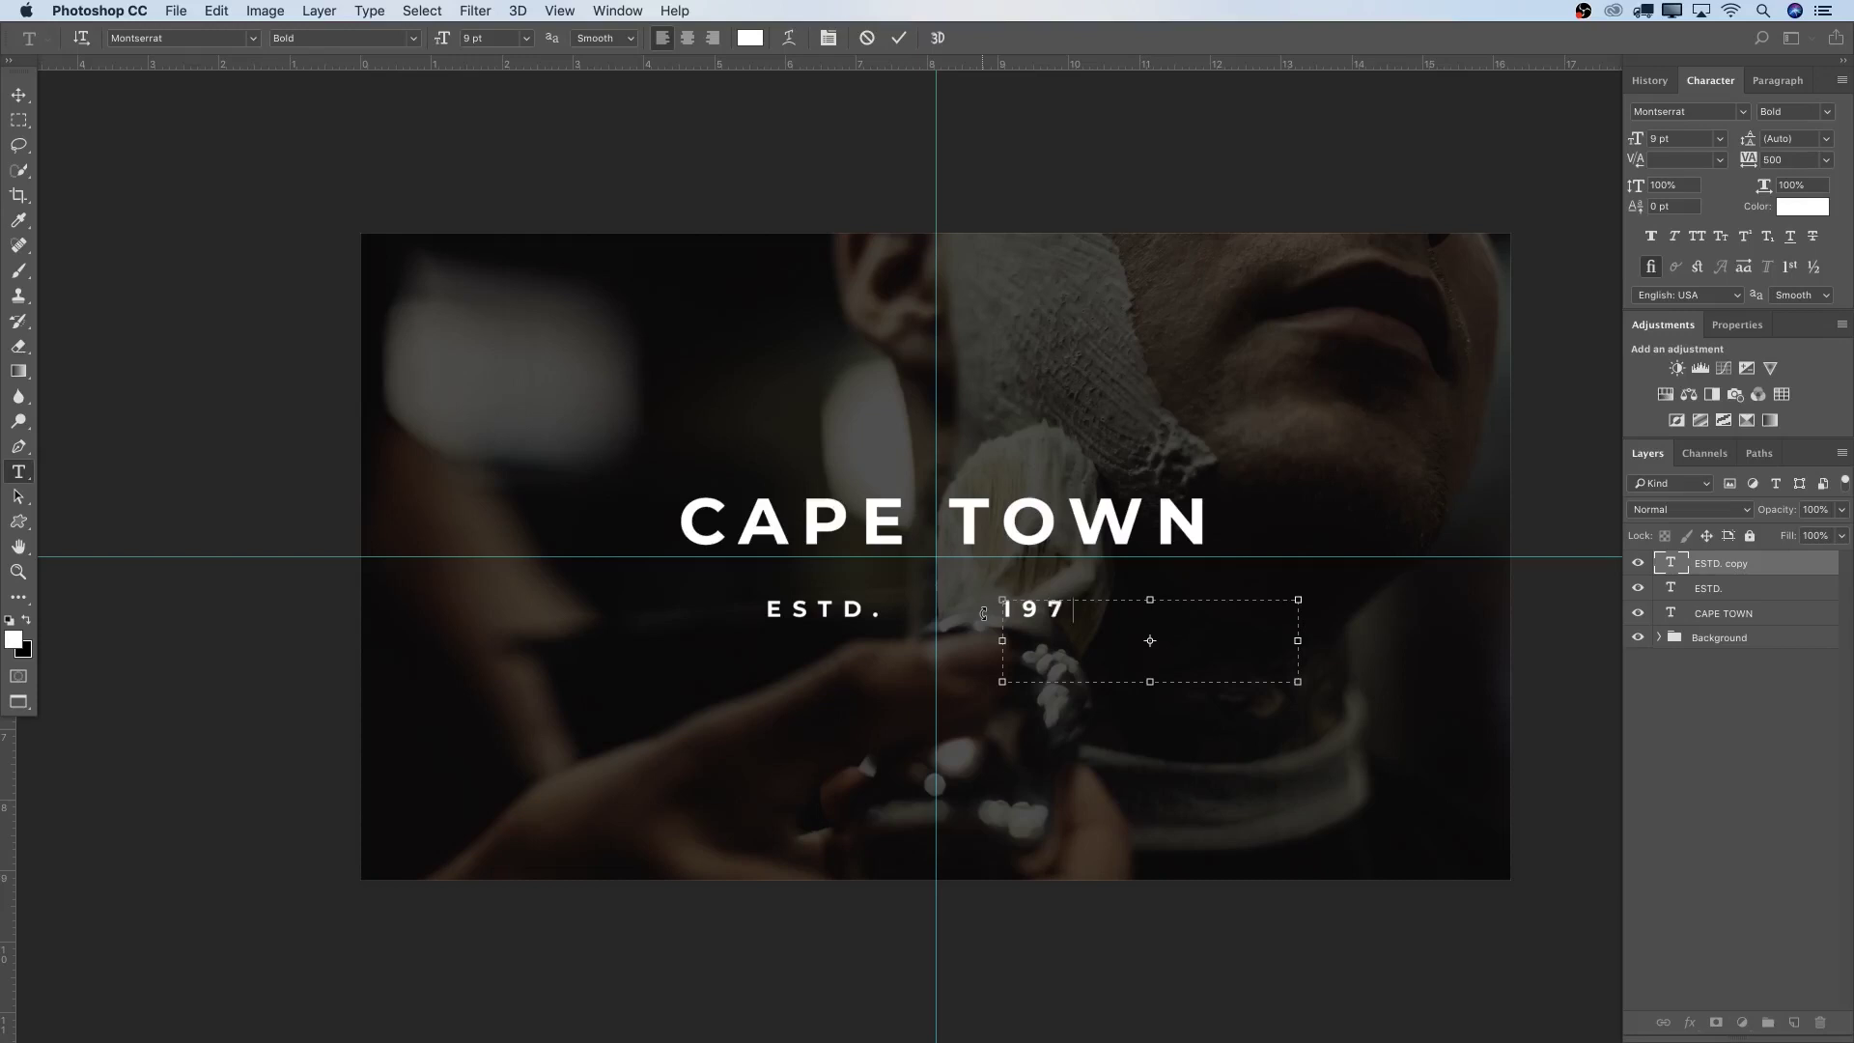
key("super+Return")
key("v")
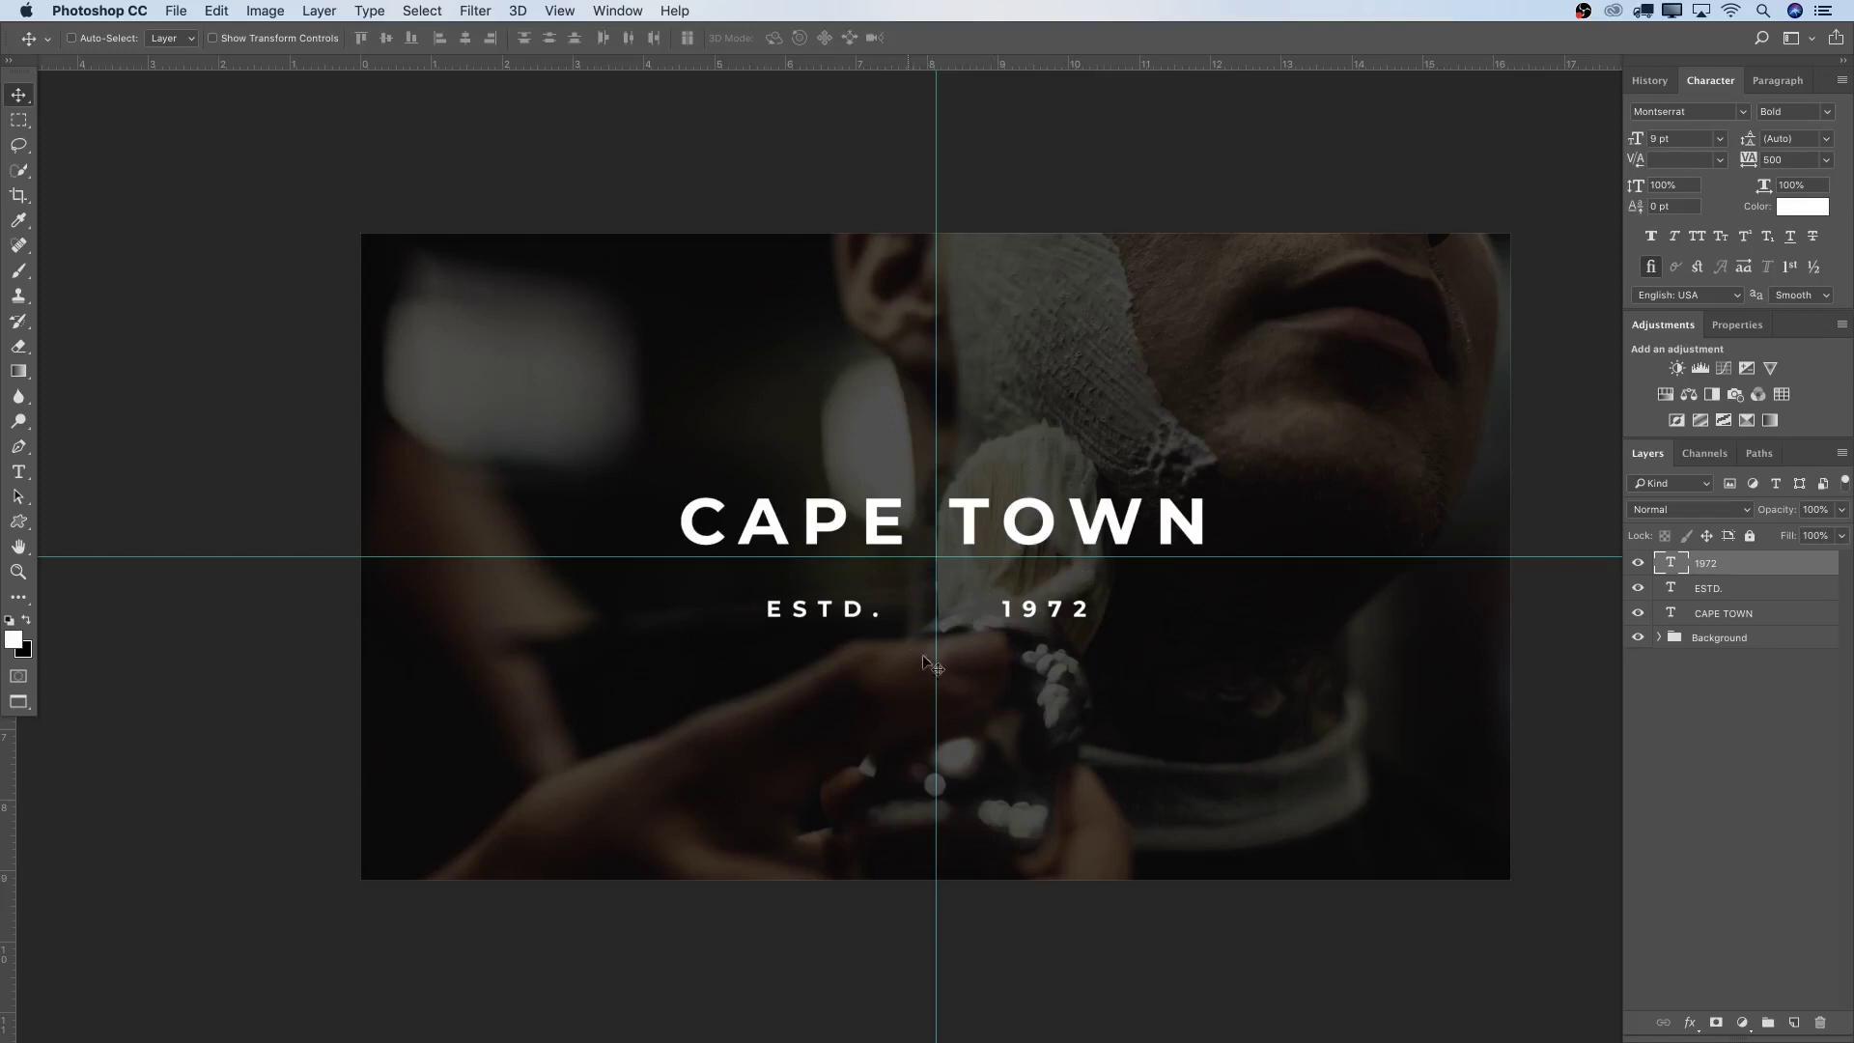
key("z")
left_click_drag(984, 625, 893, 631)
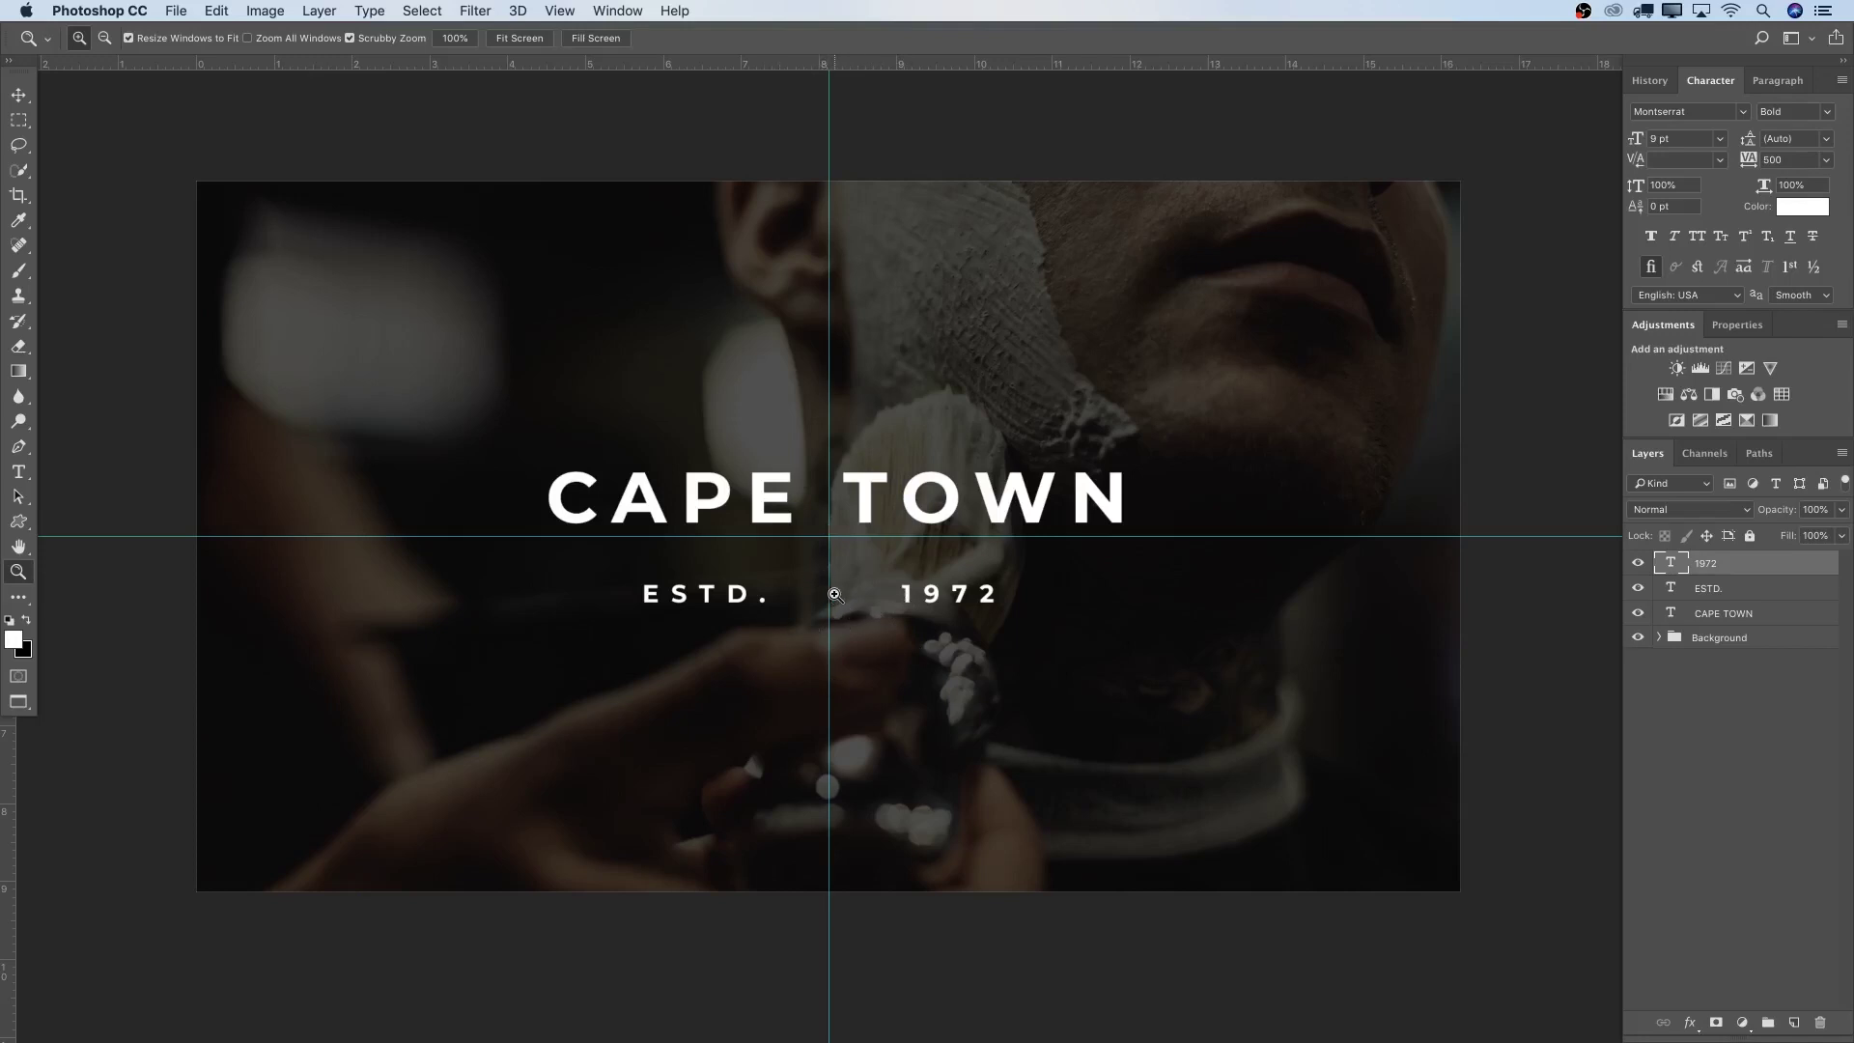
key("t")
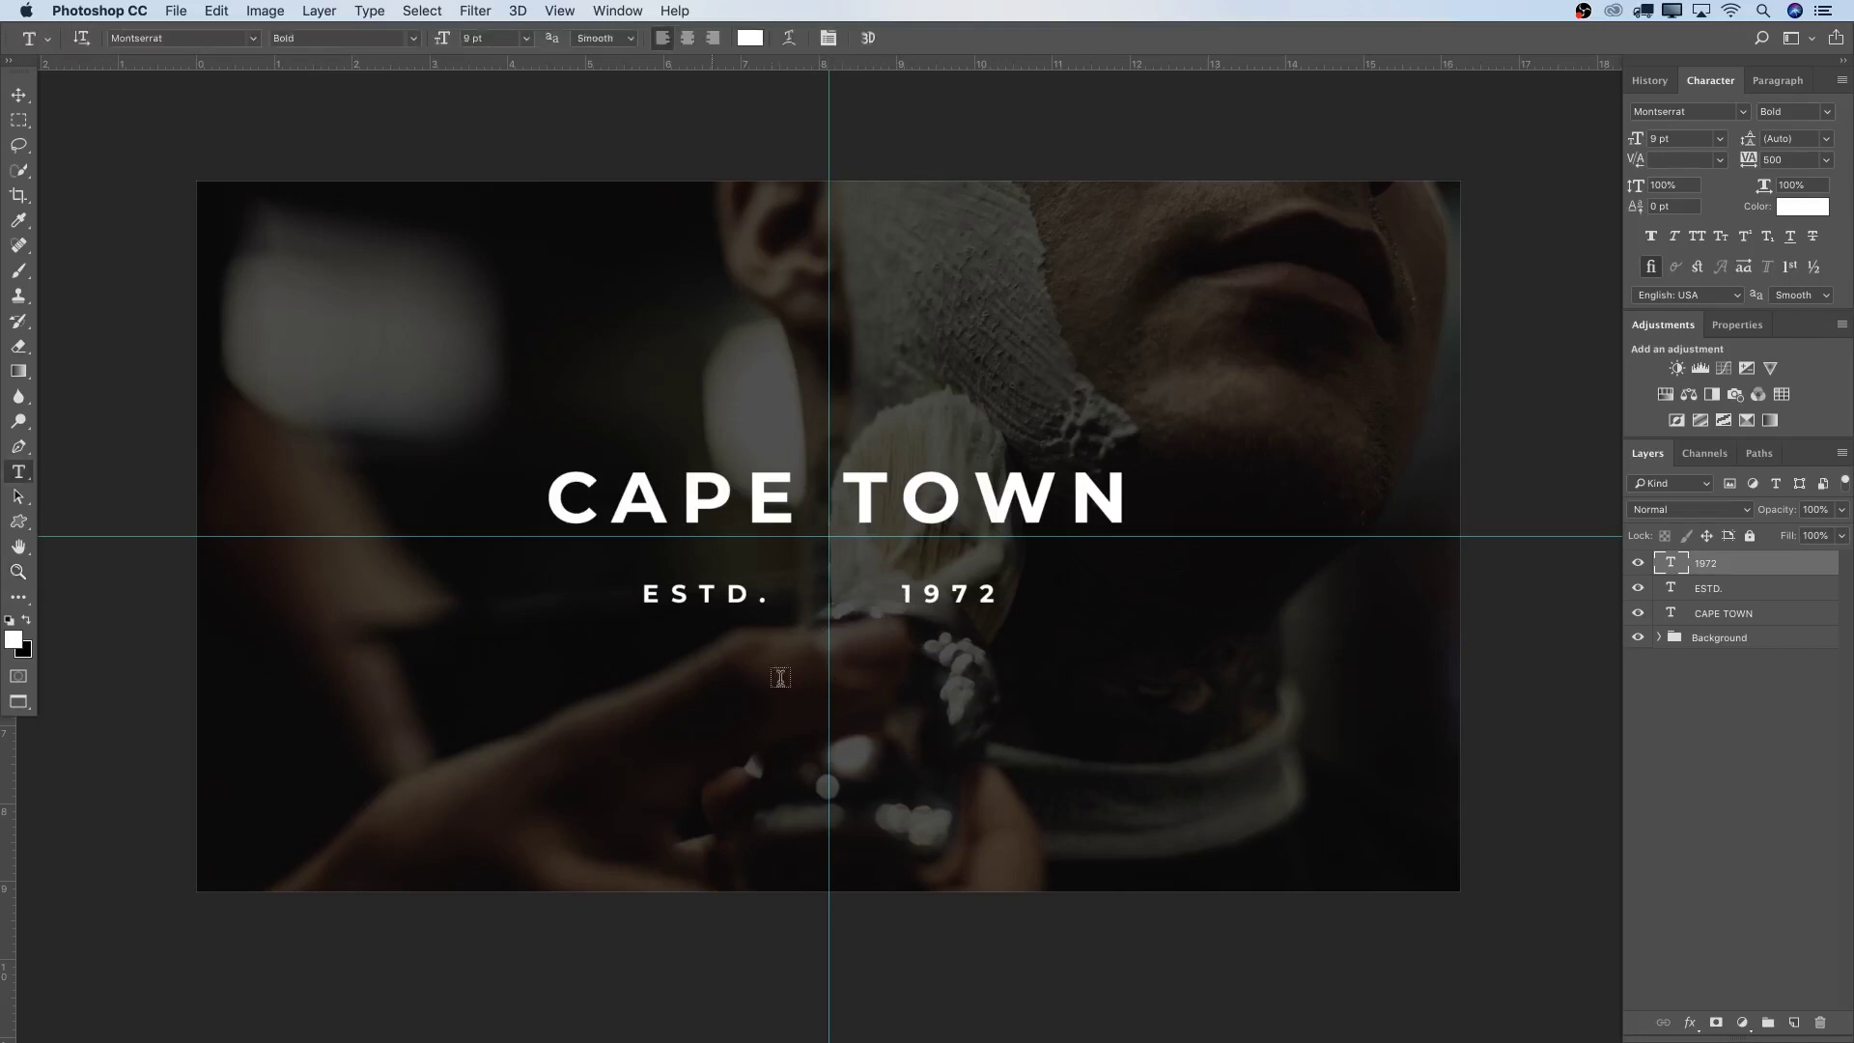
left_click_drag(561, 692, 1226, 797)
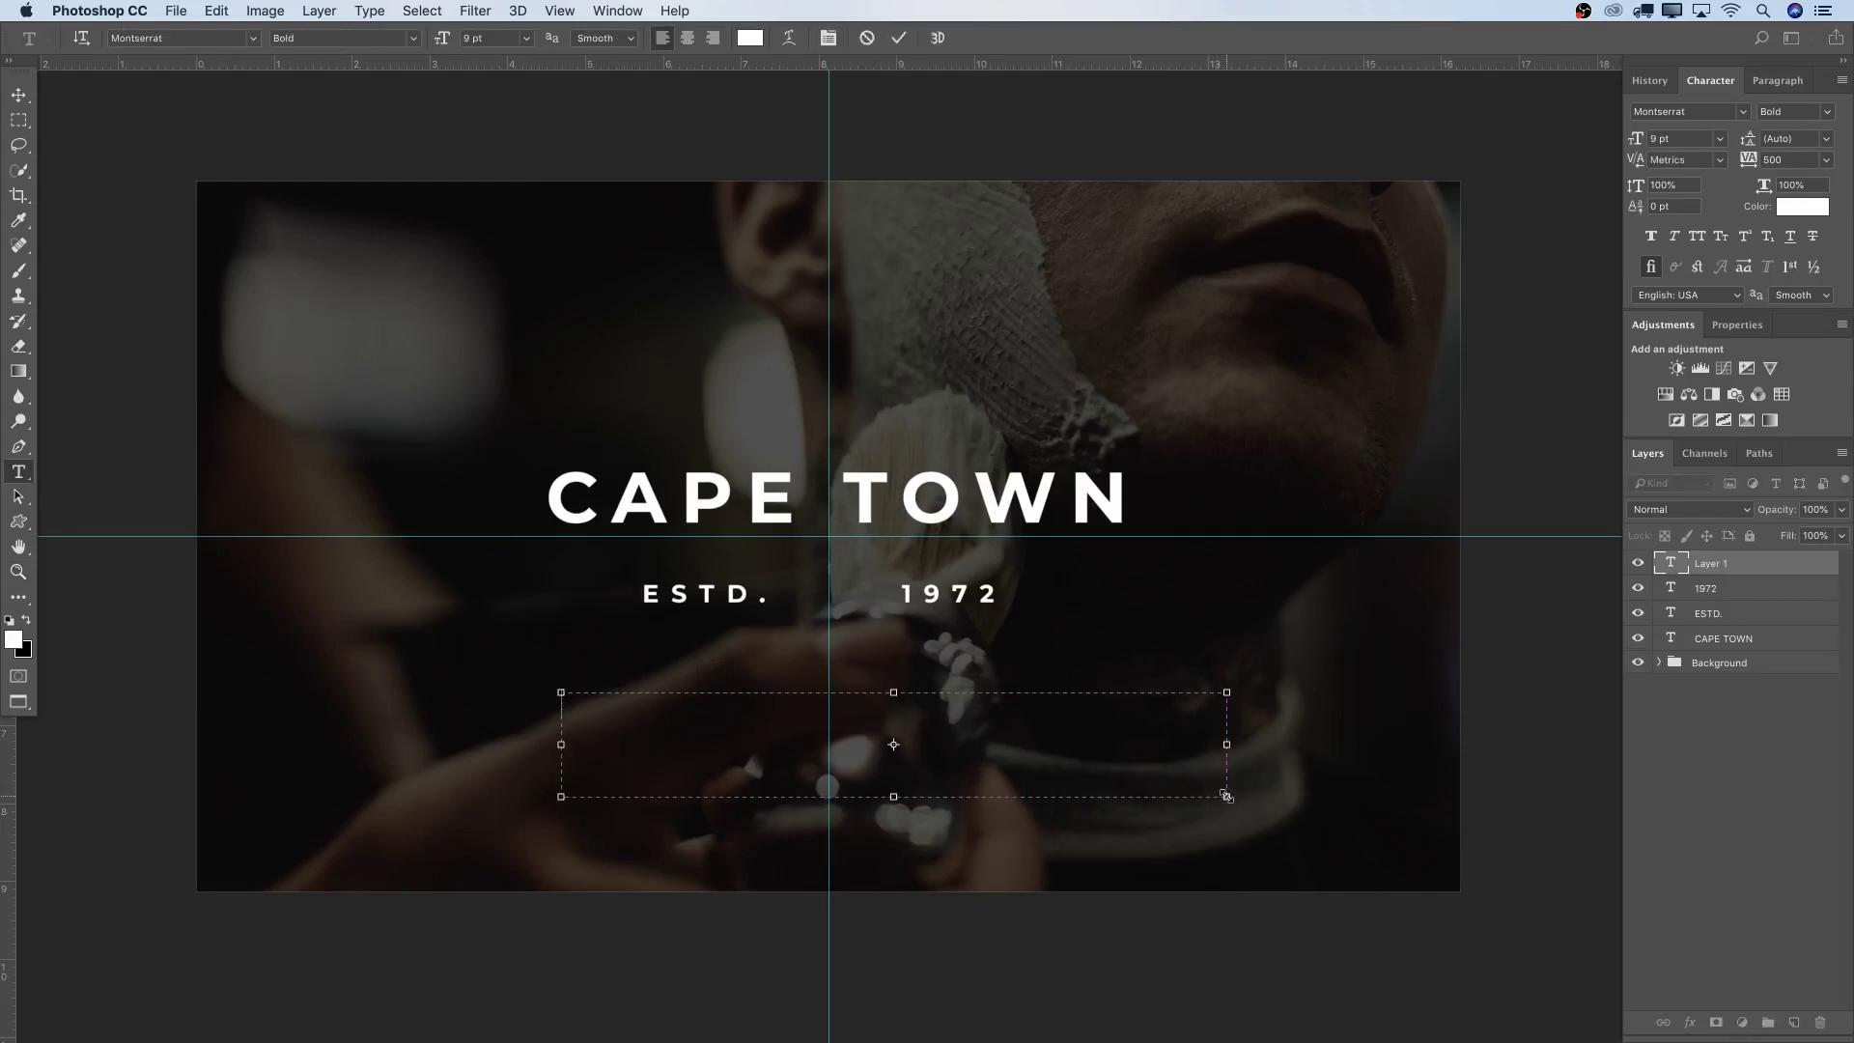
type("SALON & BAT")
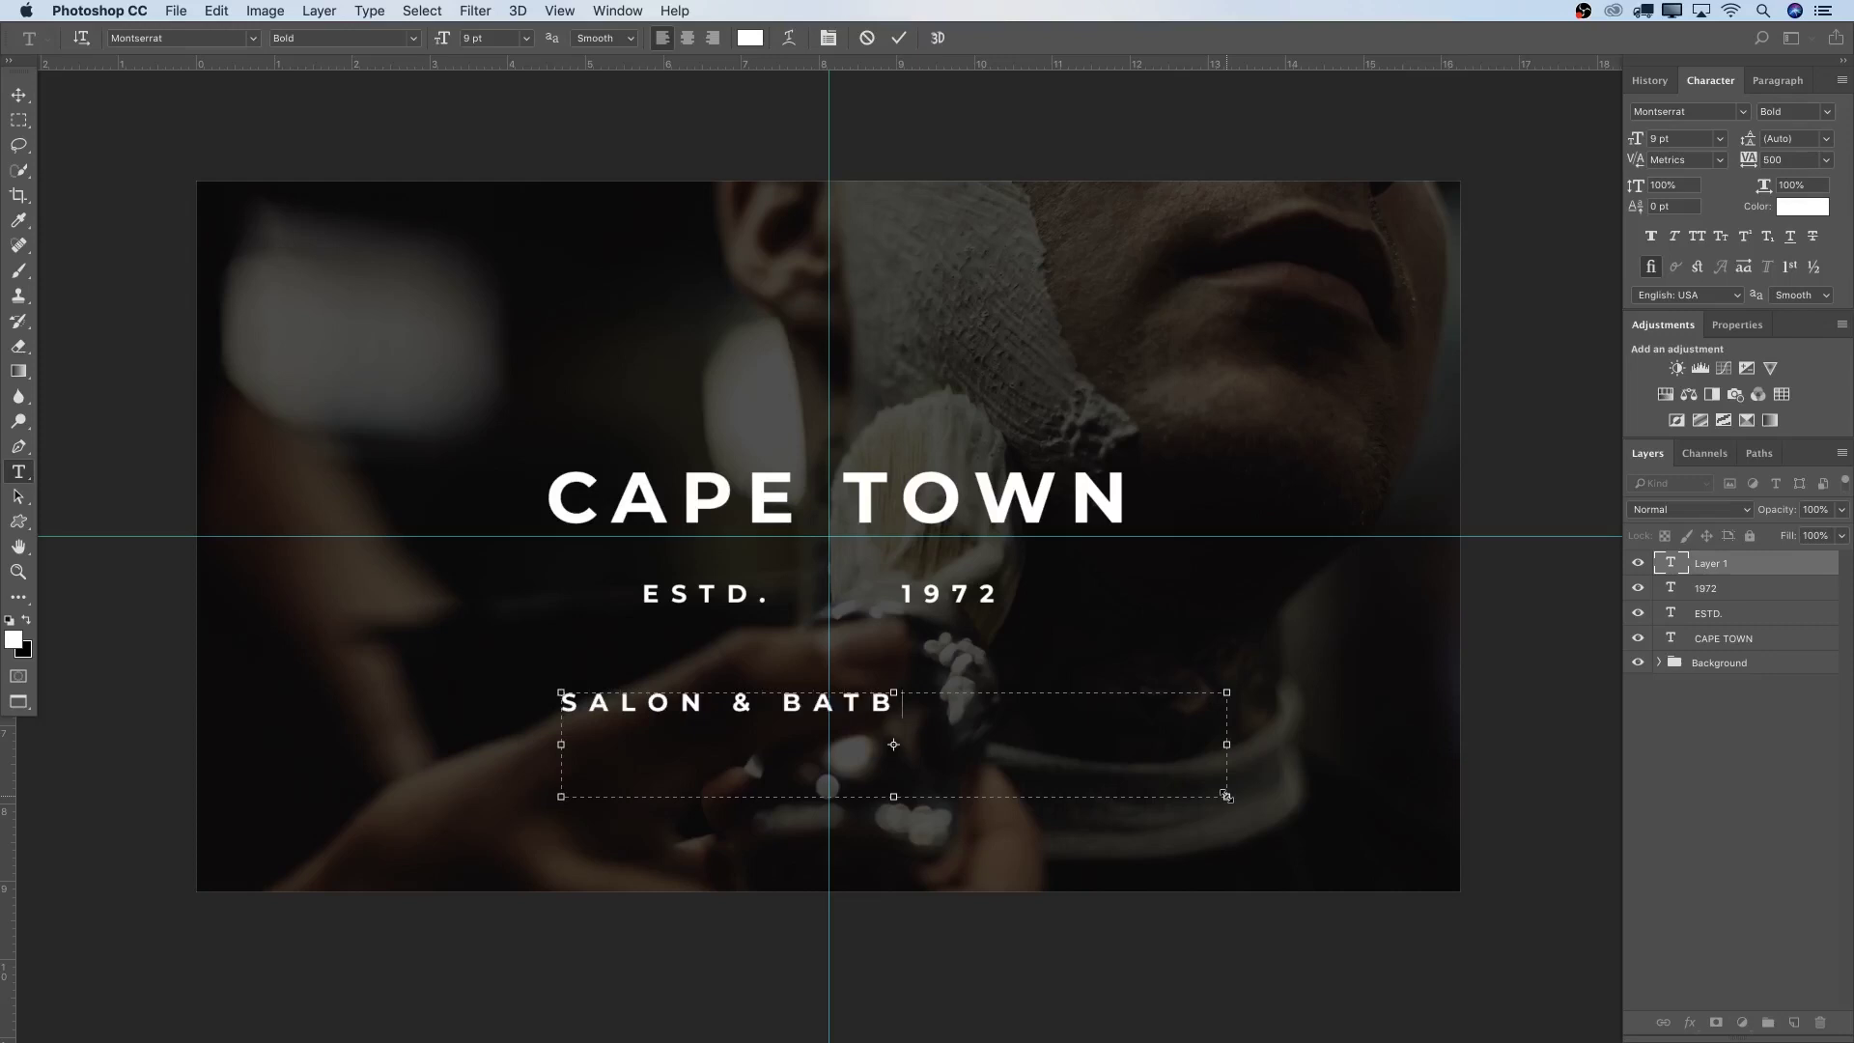
key("BackSpace")
type("RV")
key("BackSpace")
type("BER")
key("super+a")
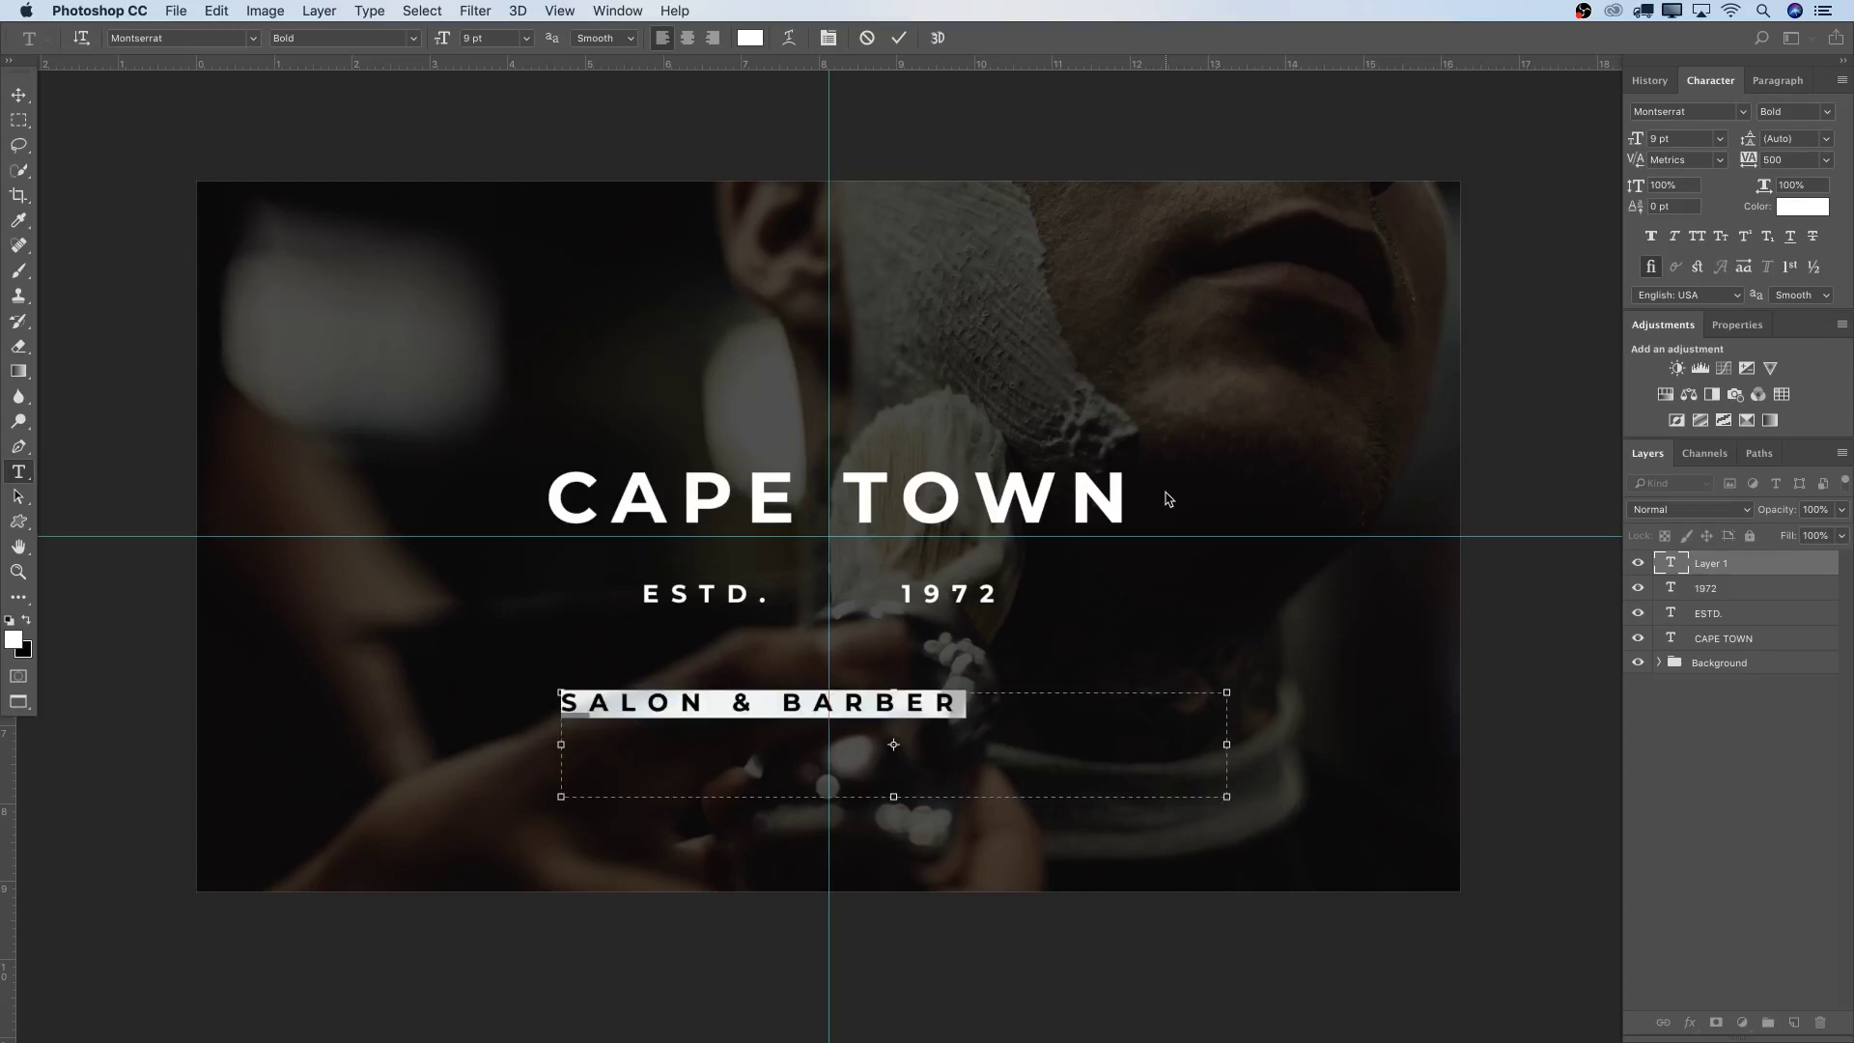
scroll(1035, 555, "up", 5)
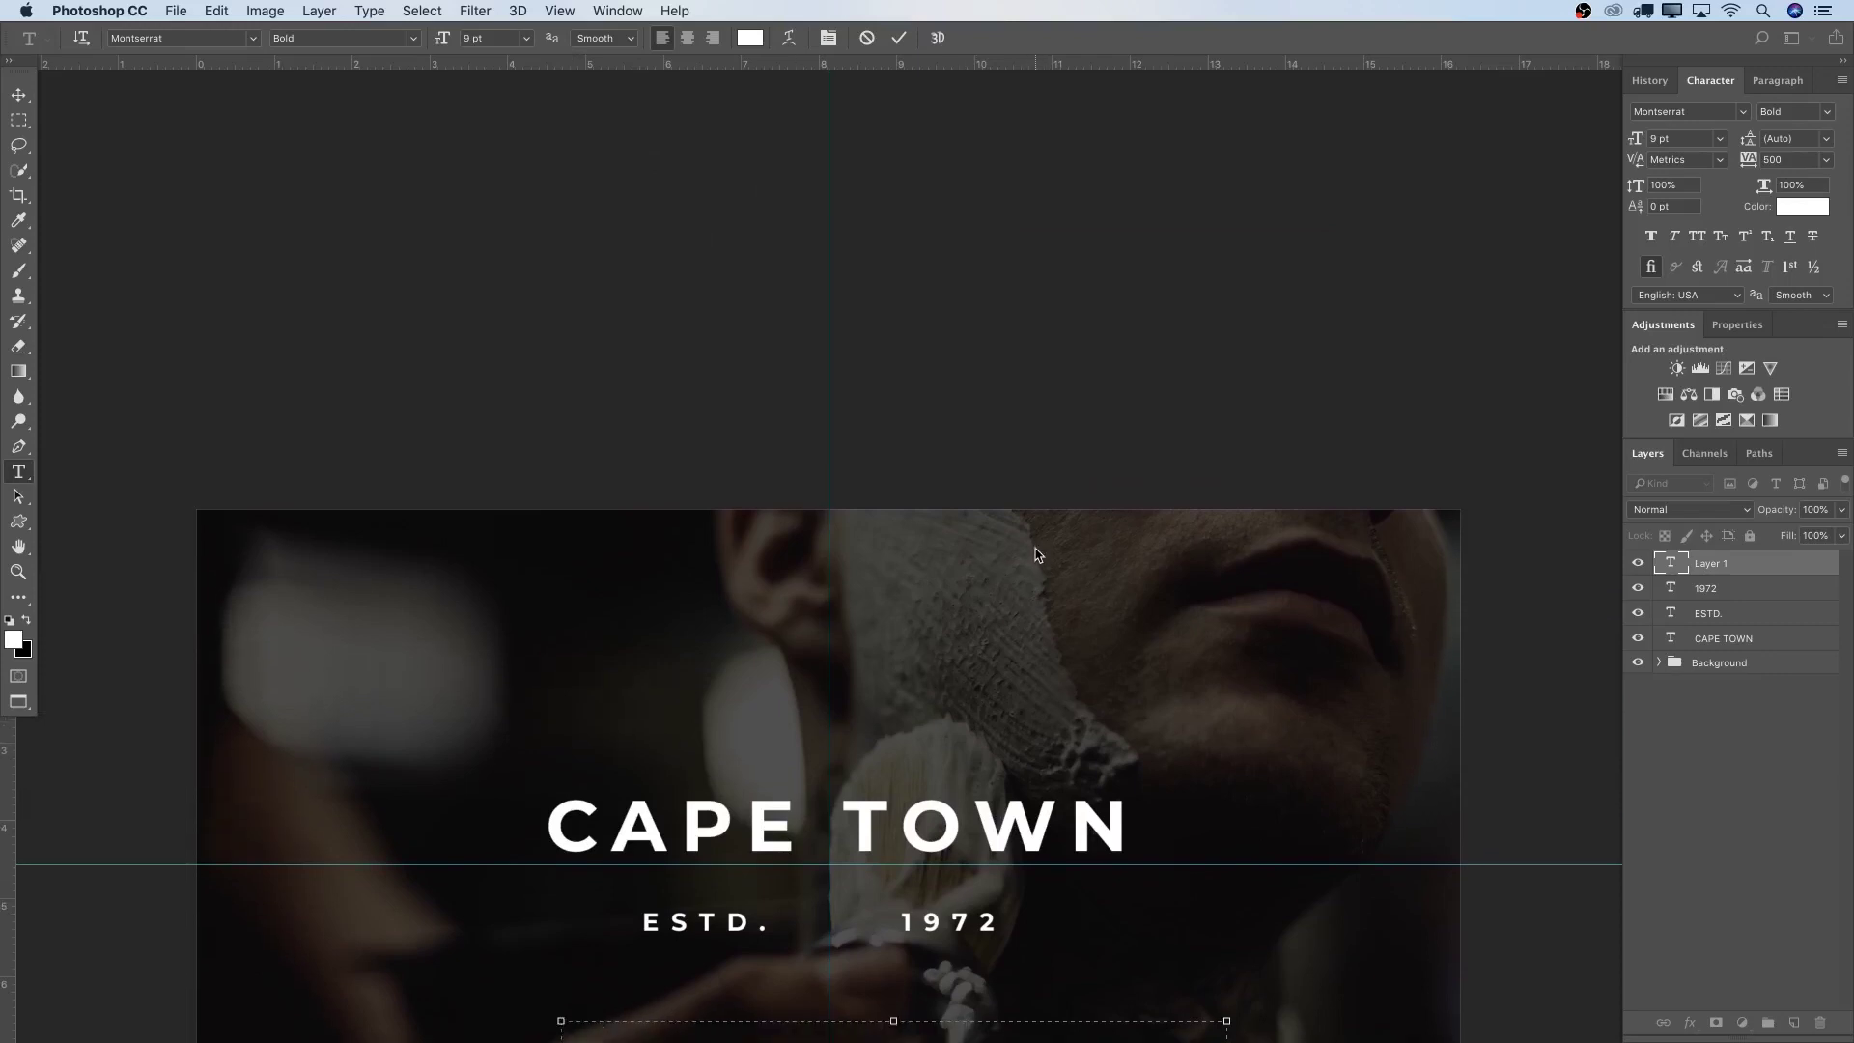
key("BackSpace")
scroll(1035, 555, "down", 5)
key("Escape")
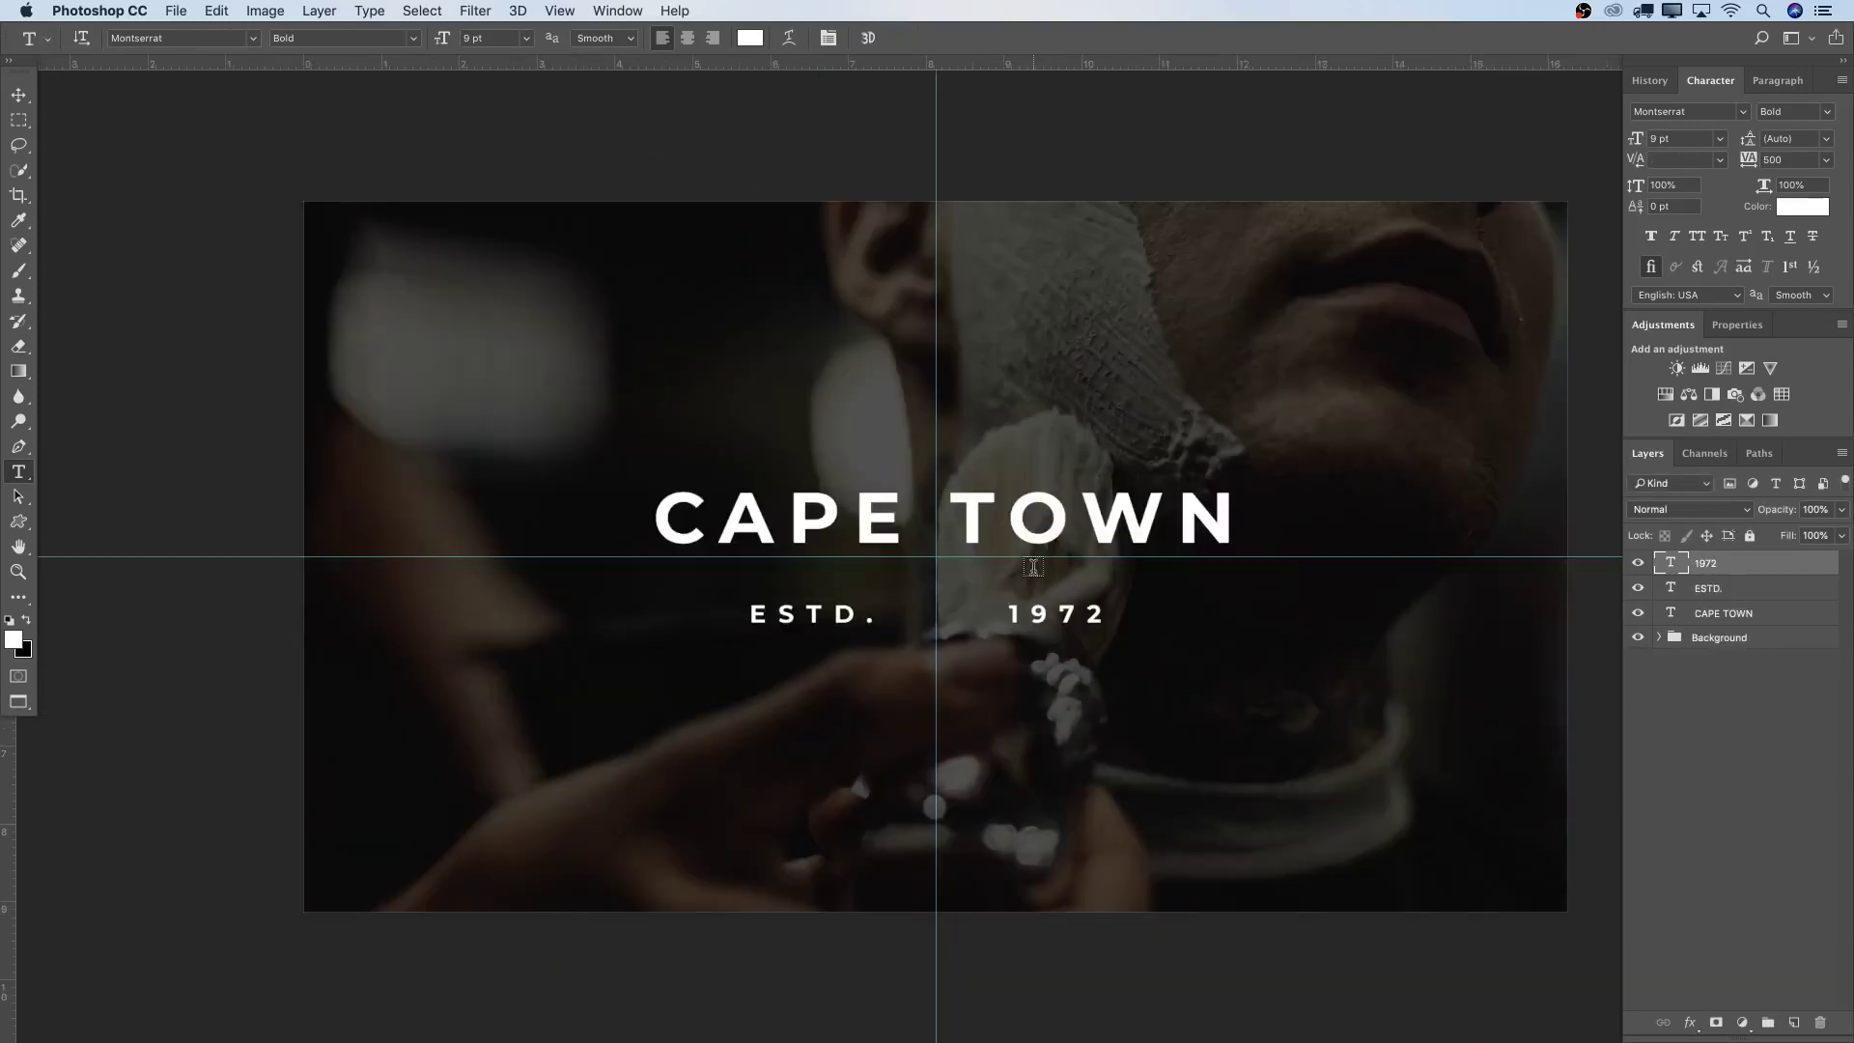
Create a wide text box below ESTD. and 1972 containing SALON & BARBER
scroll(1032, 568, "down", 2)
scroll(1032, 567, "right", 2)
left_click_drag(556, 621, 1238, 747)
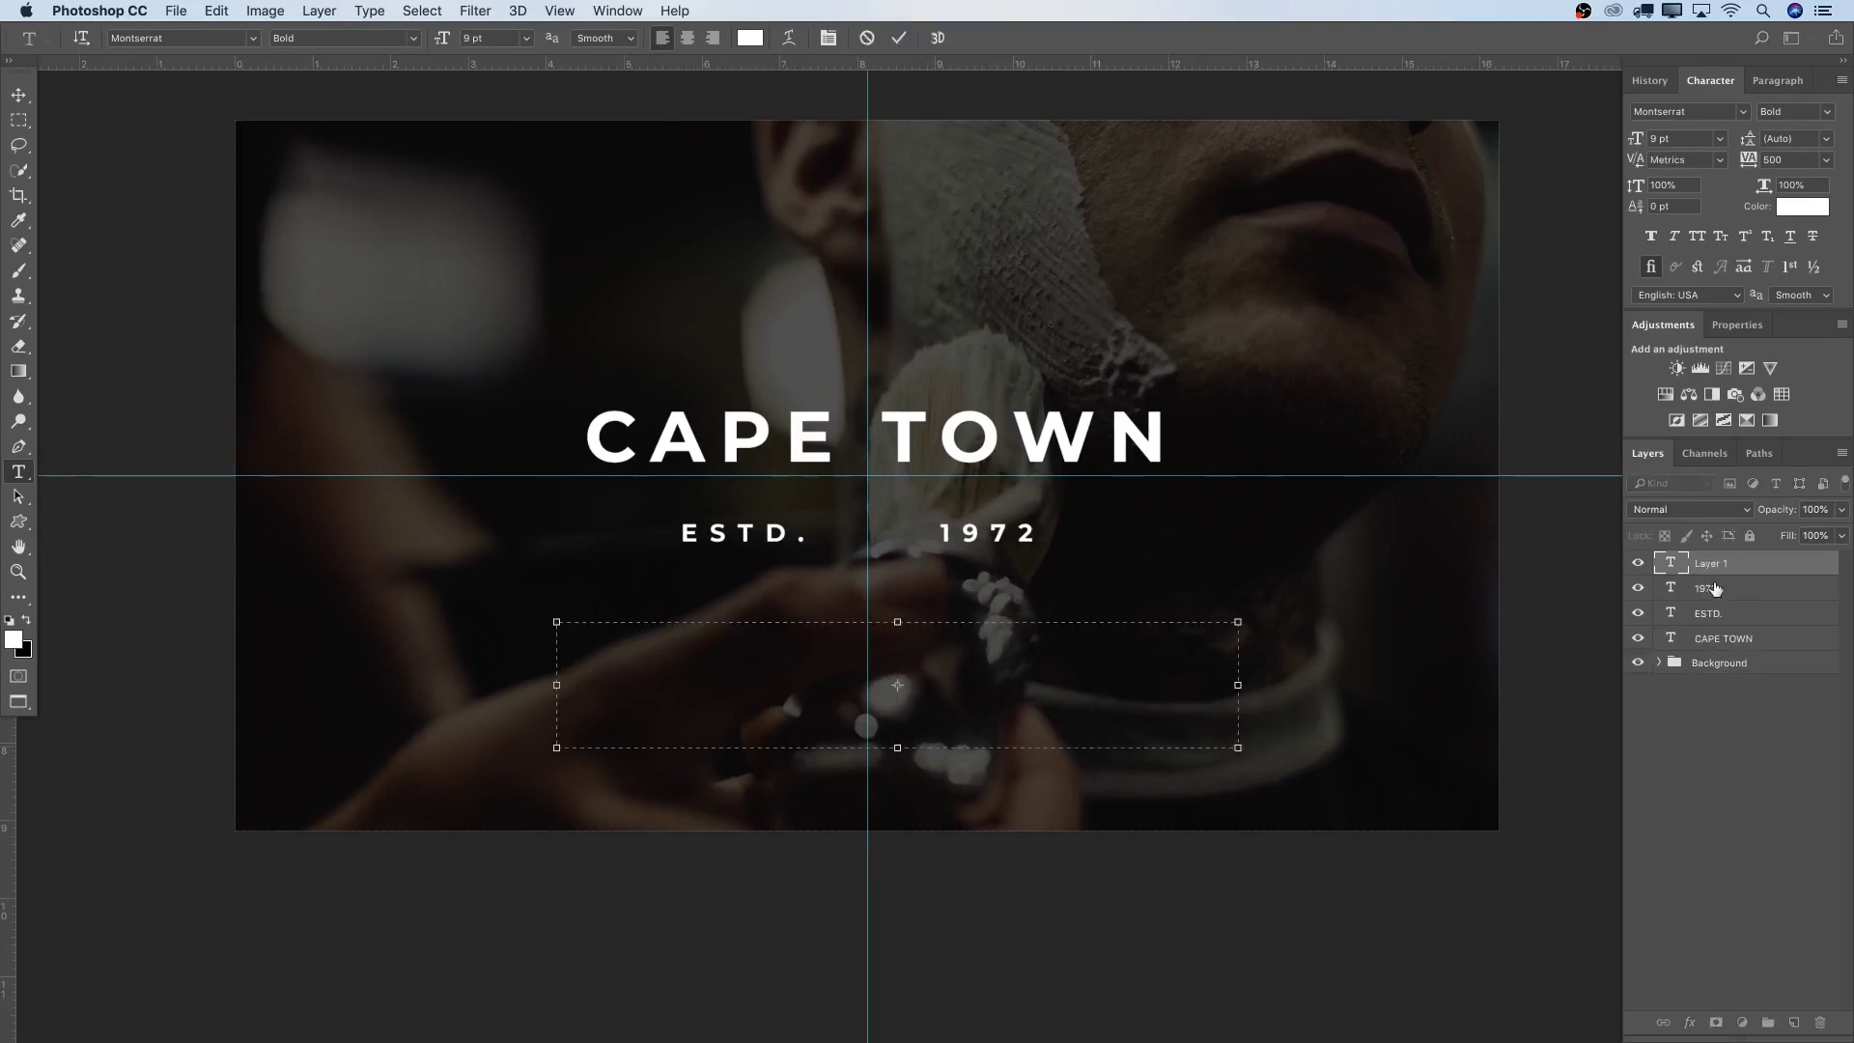
type("sA")
key("BackSpace")
key("BackSpace")
type("SALON ")
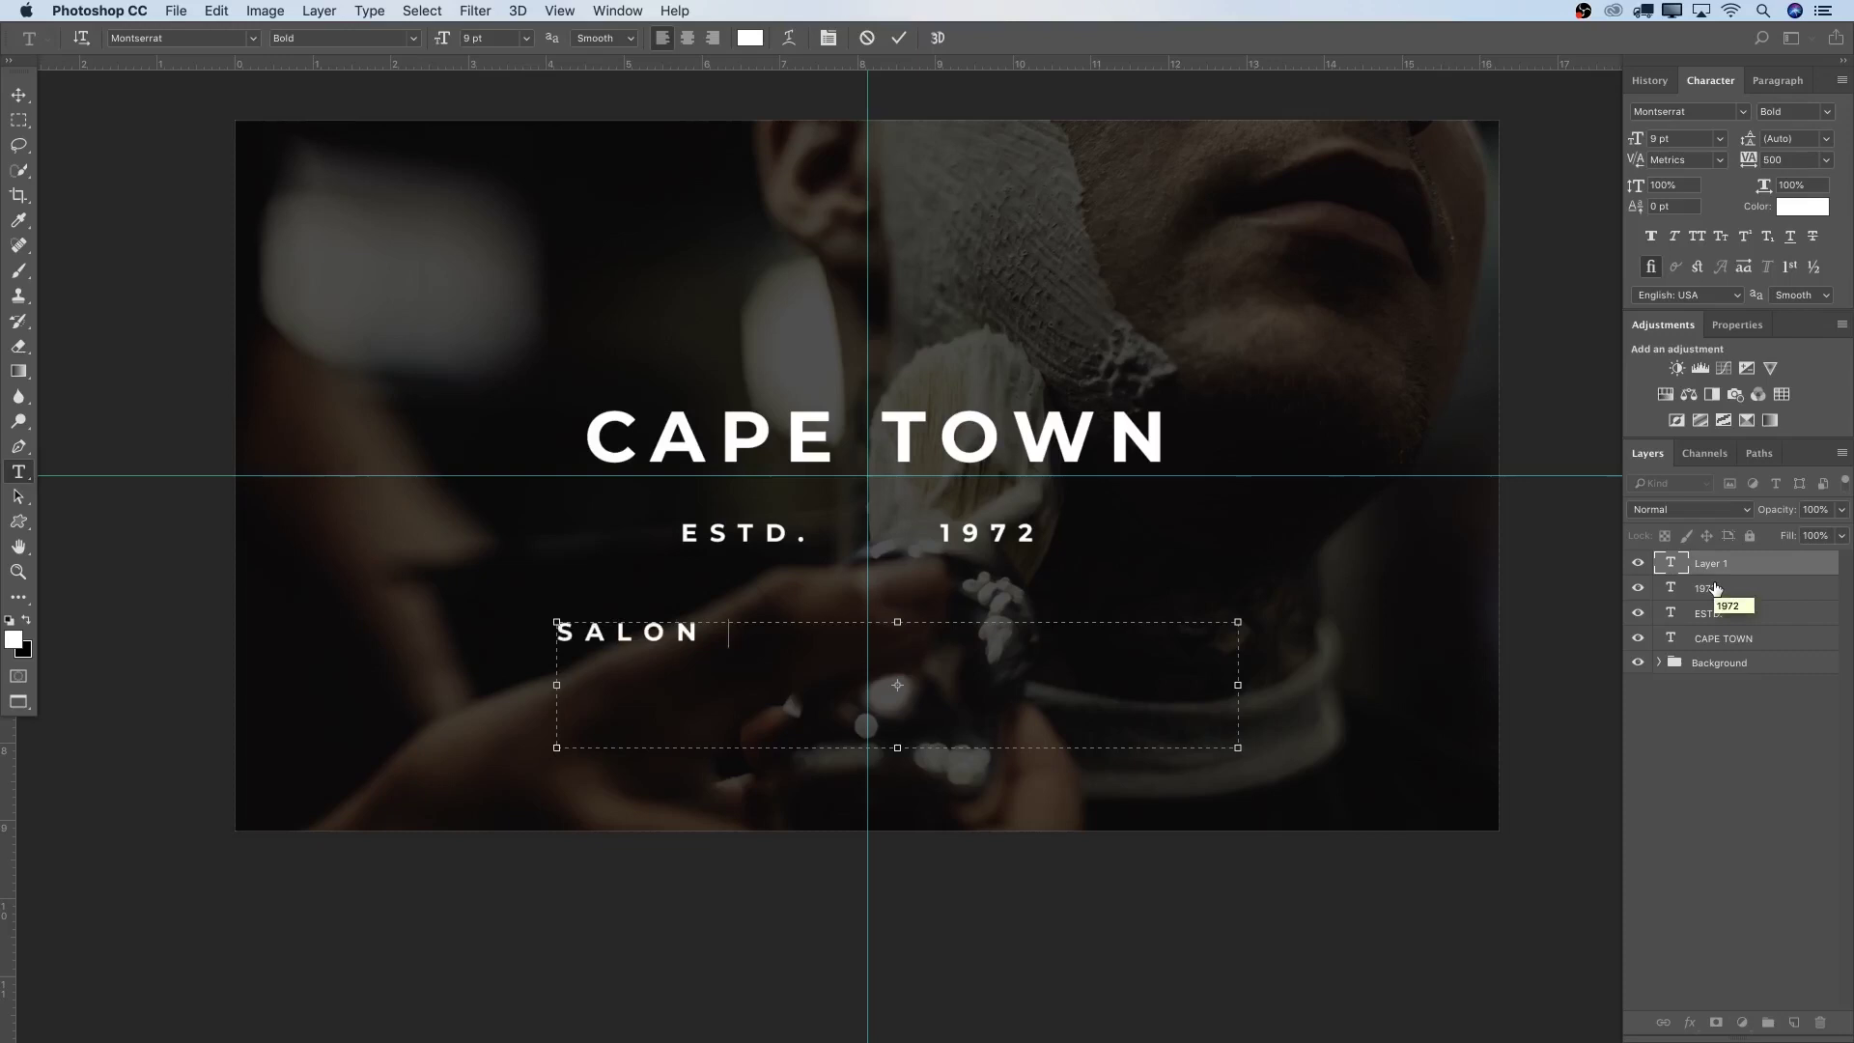
type("&")
key("BackSpace")
type("Barb")
key("BackSpace")
key("BackSpace")
key("BackSpace")
key("BackSpace")
type("A")
key("BackSpace")
type("BARBER")
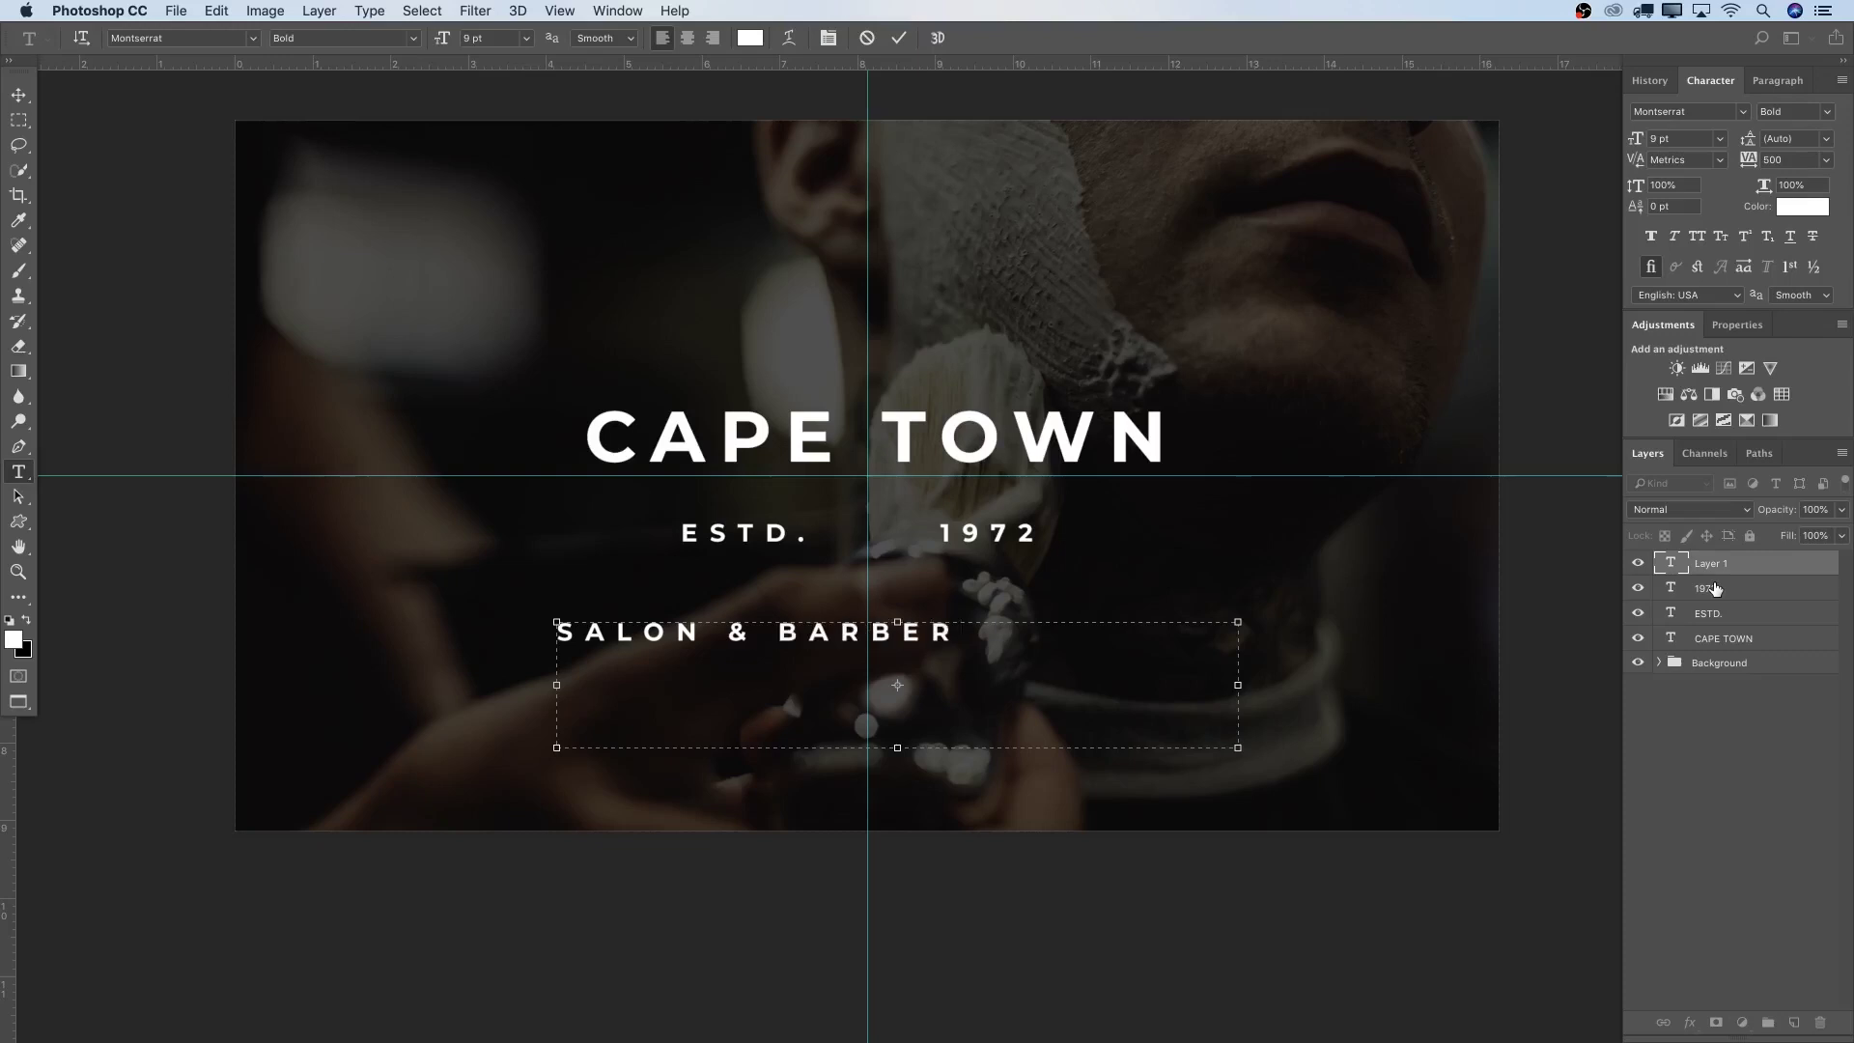
Change the font of the whole SALON & BARBER text to BigNoodleTitling Regular
key("super+a")
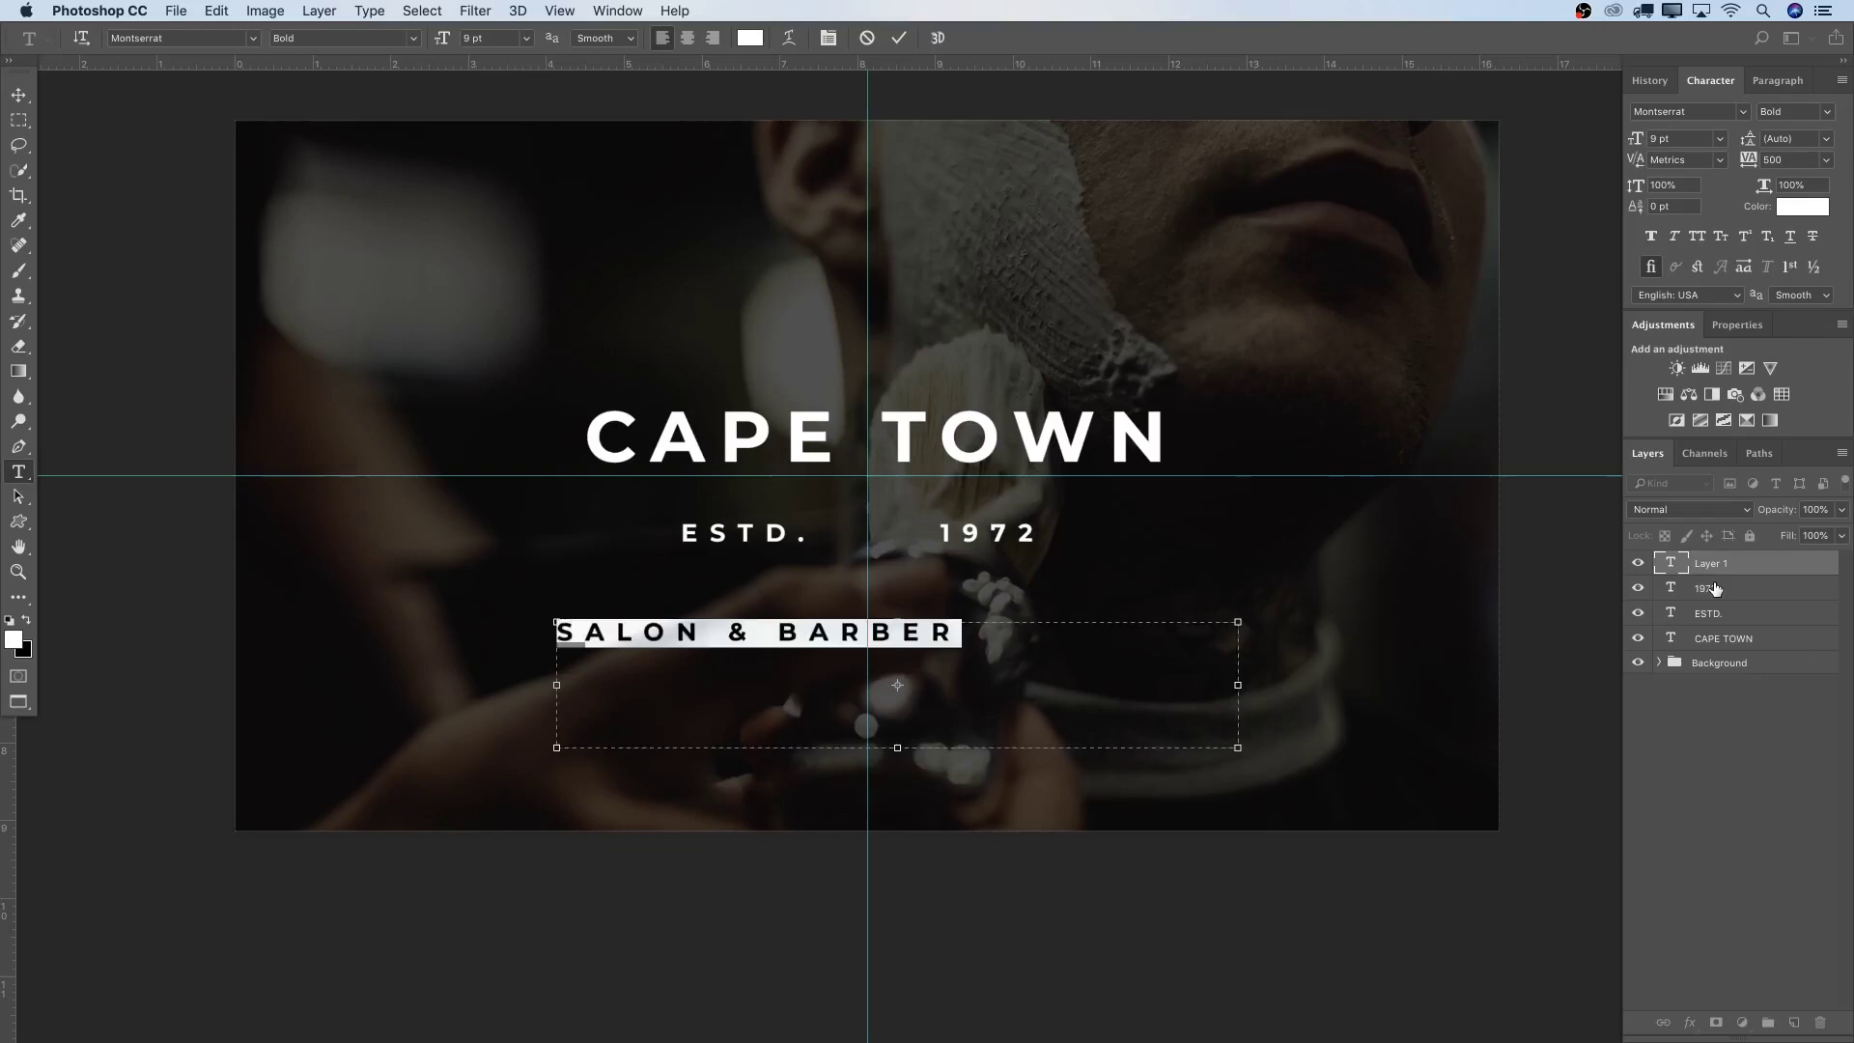
left_click(226, 41)
type("BIG")
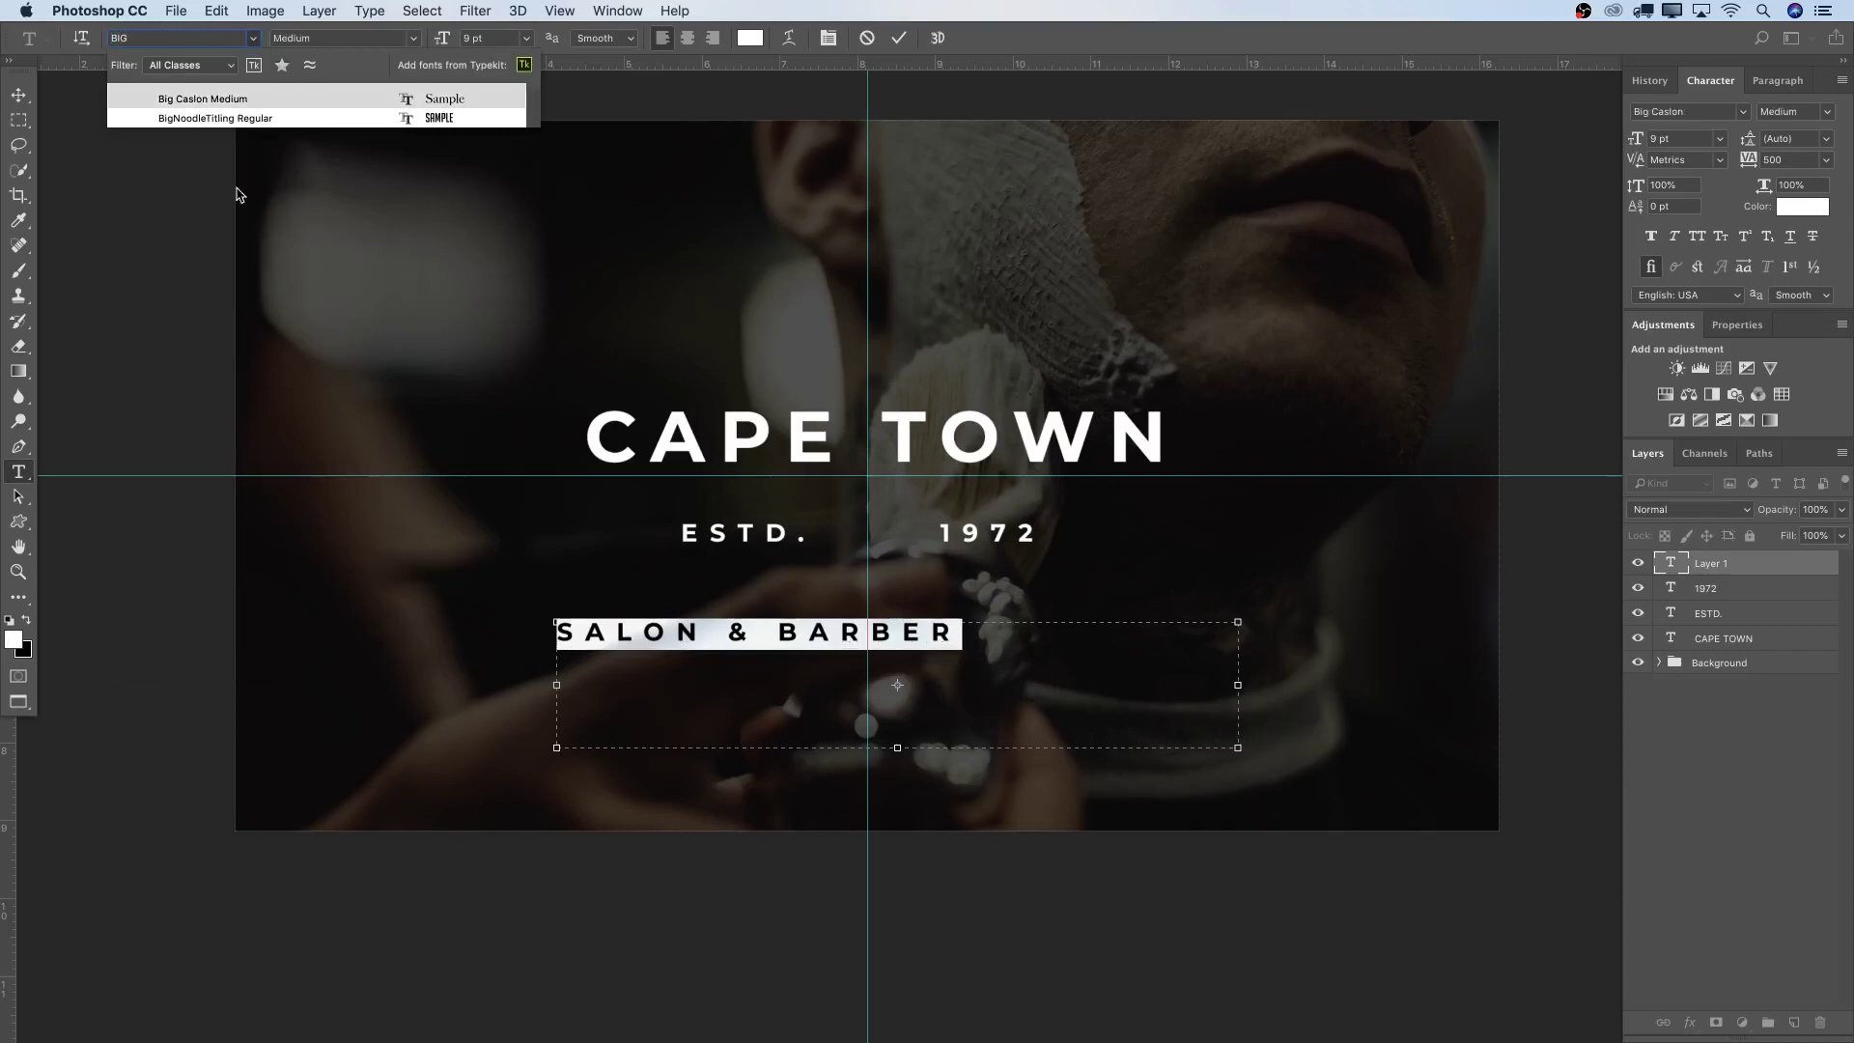
left_click(241, 116)
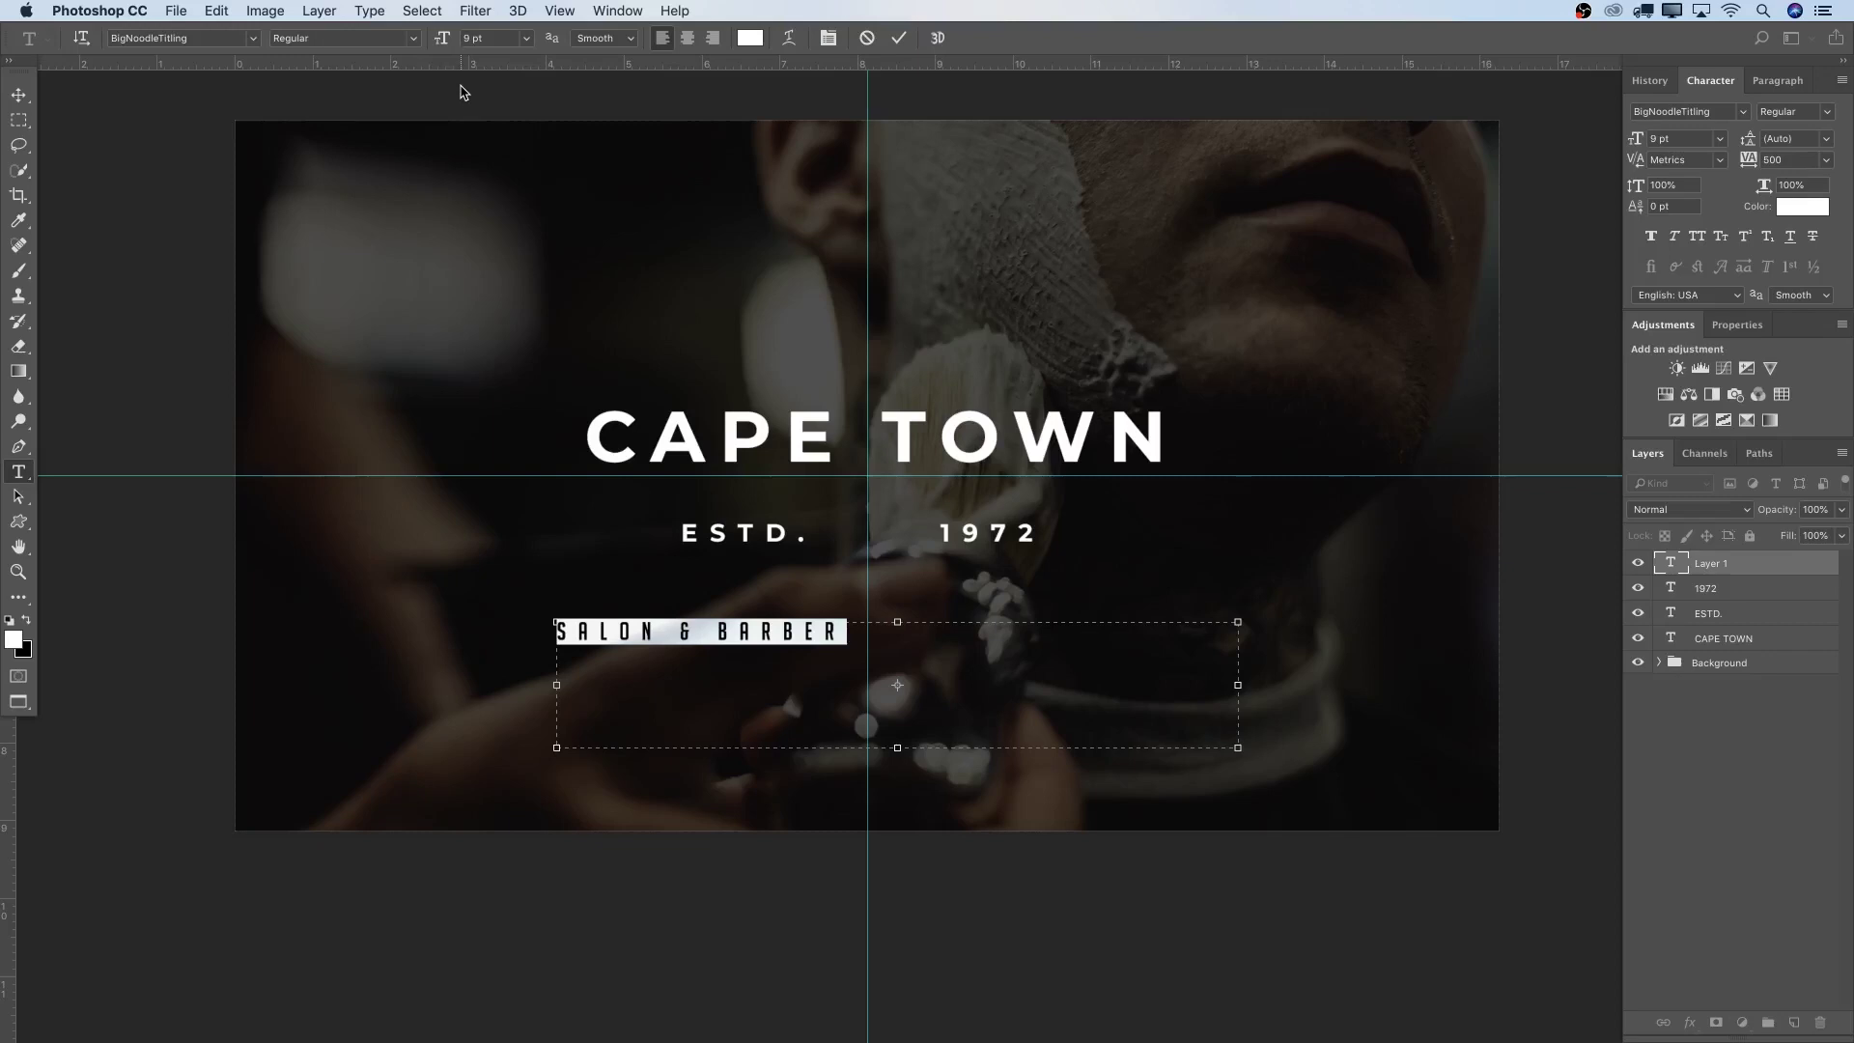
Set the SALON & BARBER text to 13 pt with a tracking of 200 and accept it
left_click(442, 38)
type("13")
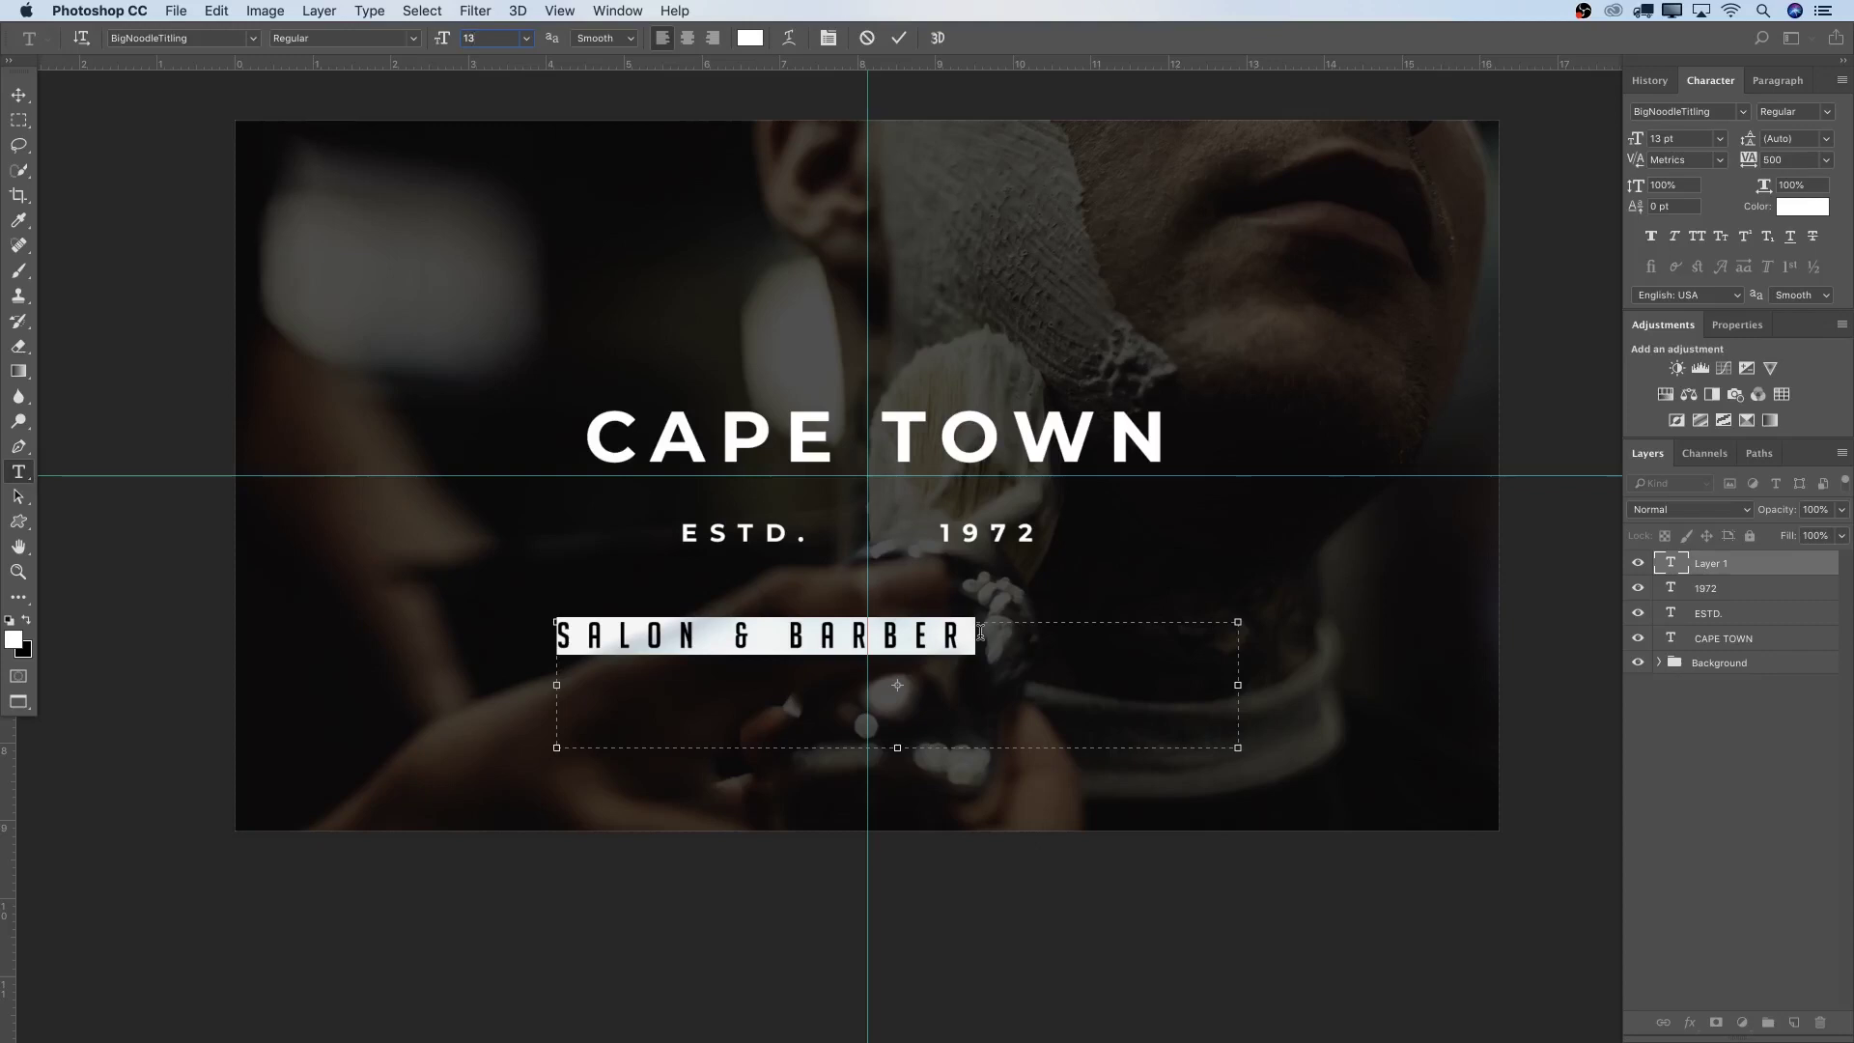
left_click(1791, 159)
type("200")
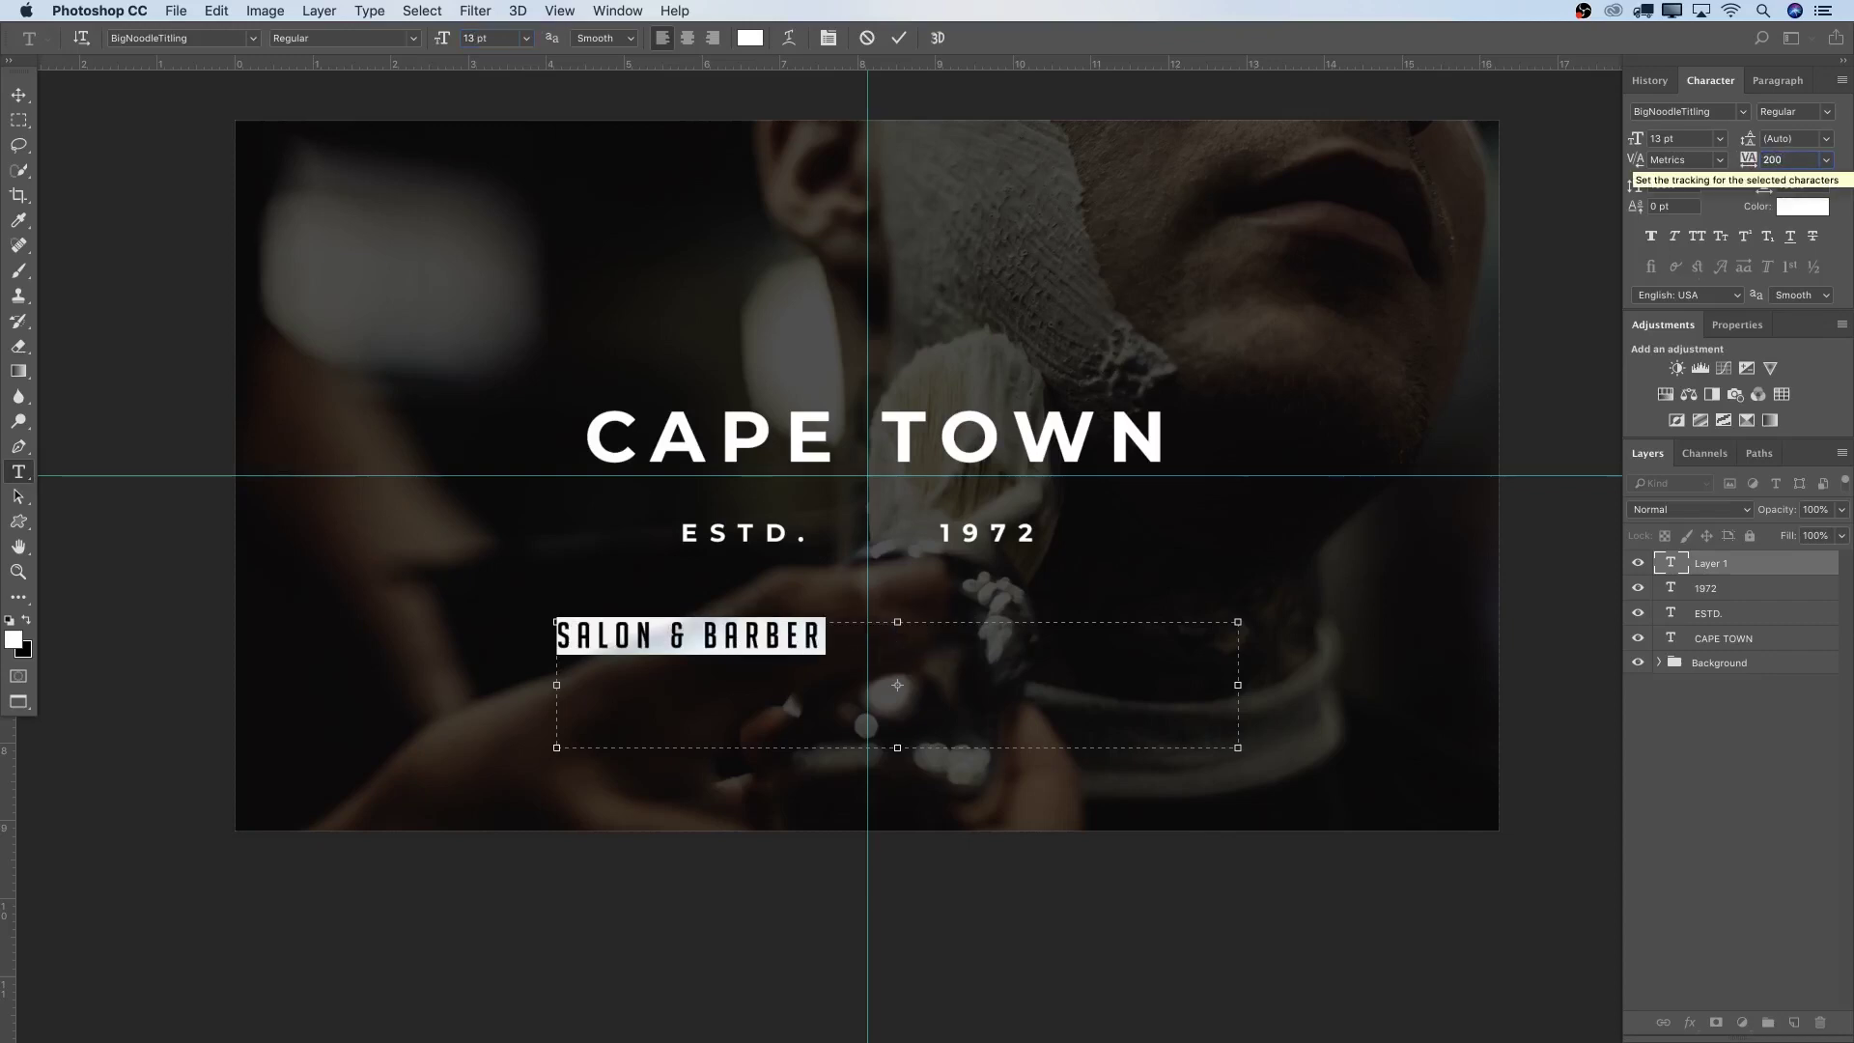
key("ctrl+Return")
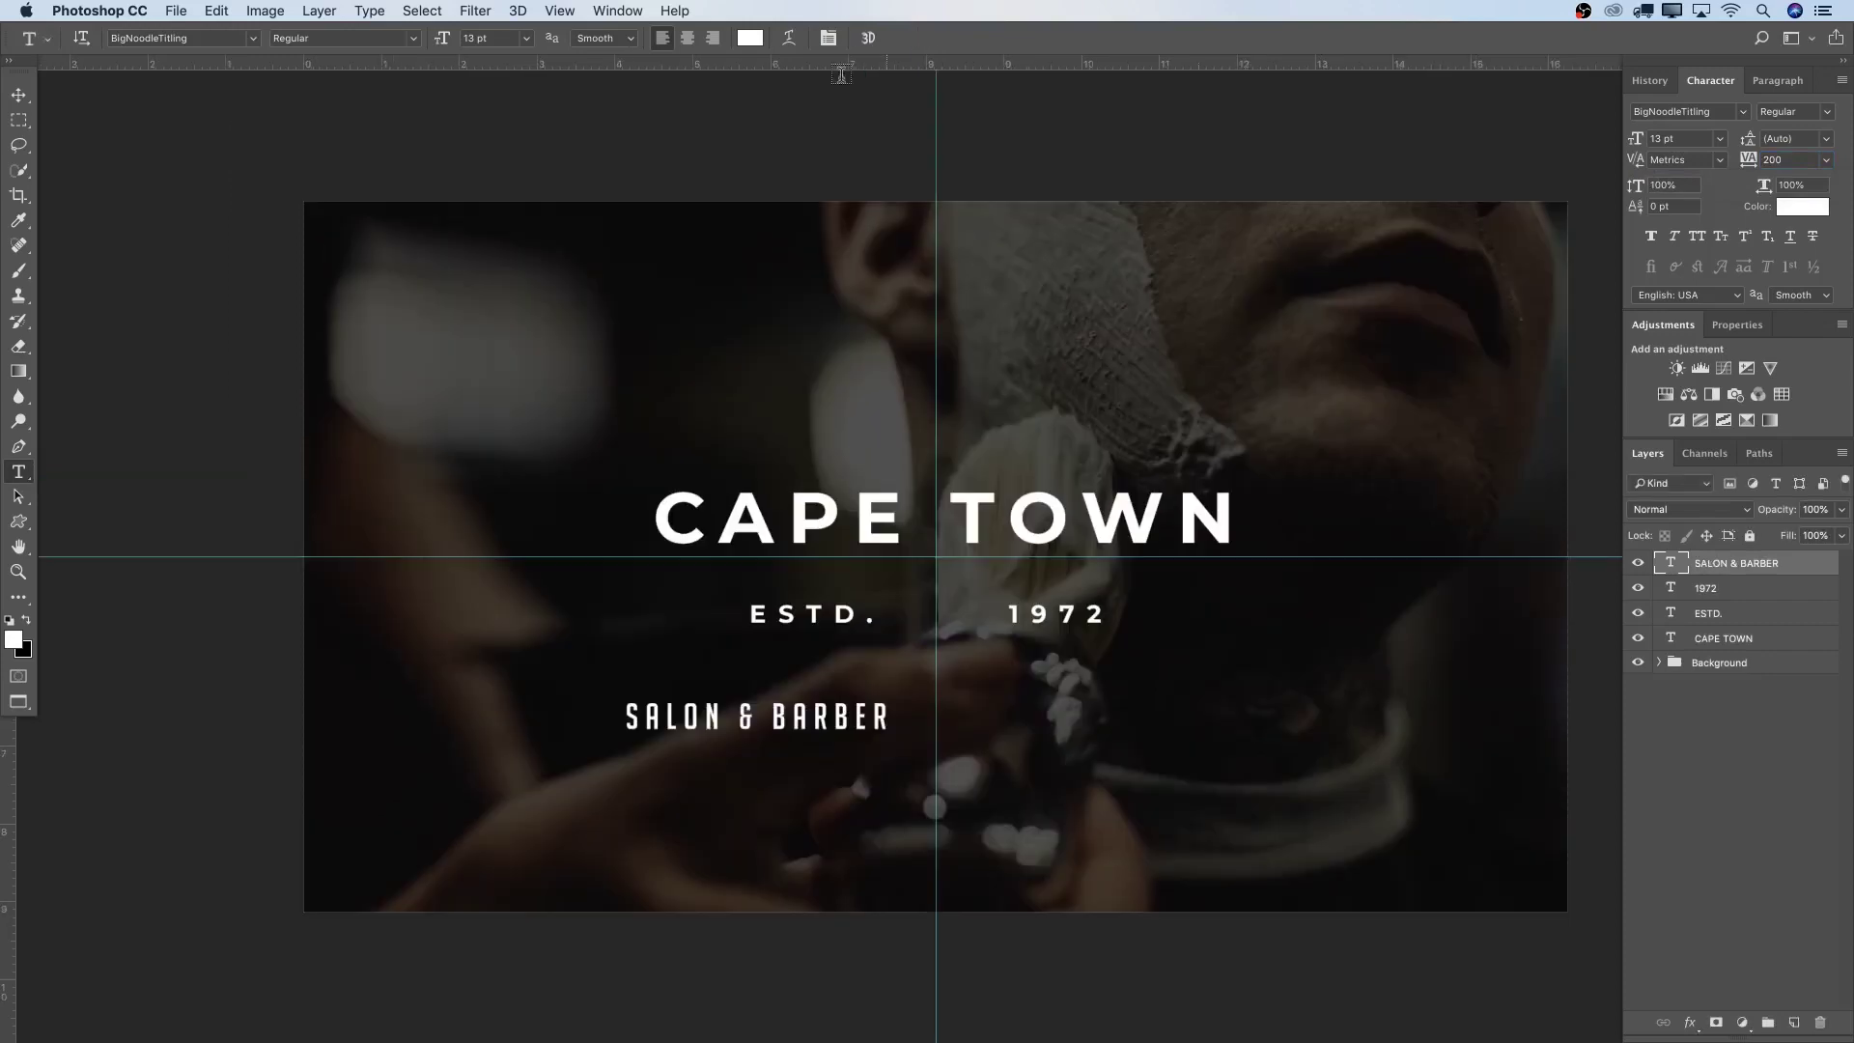
Move SALON & BARBER beneath ESTD. and 1972 so that it is roughly centred on the vertical guide
left_click(21, 97)
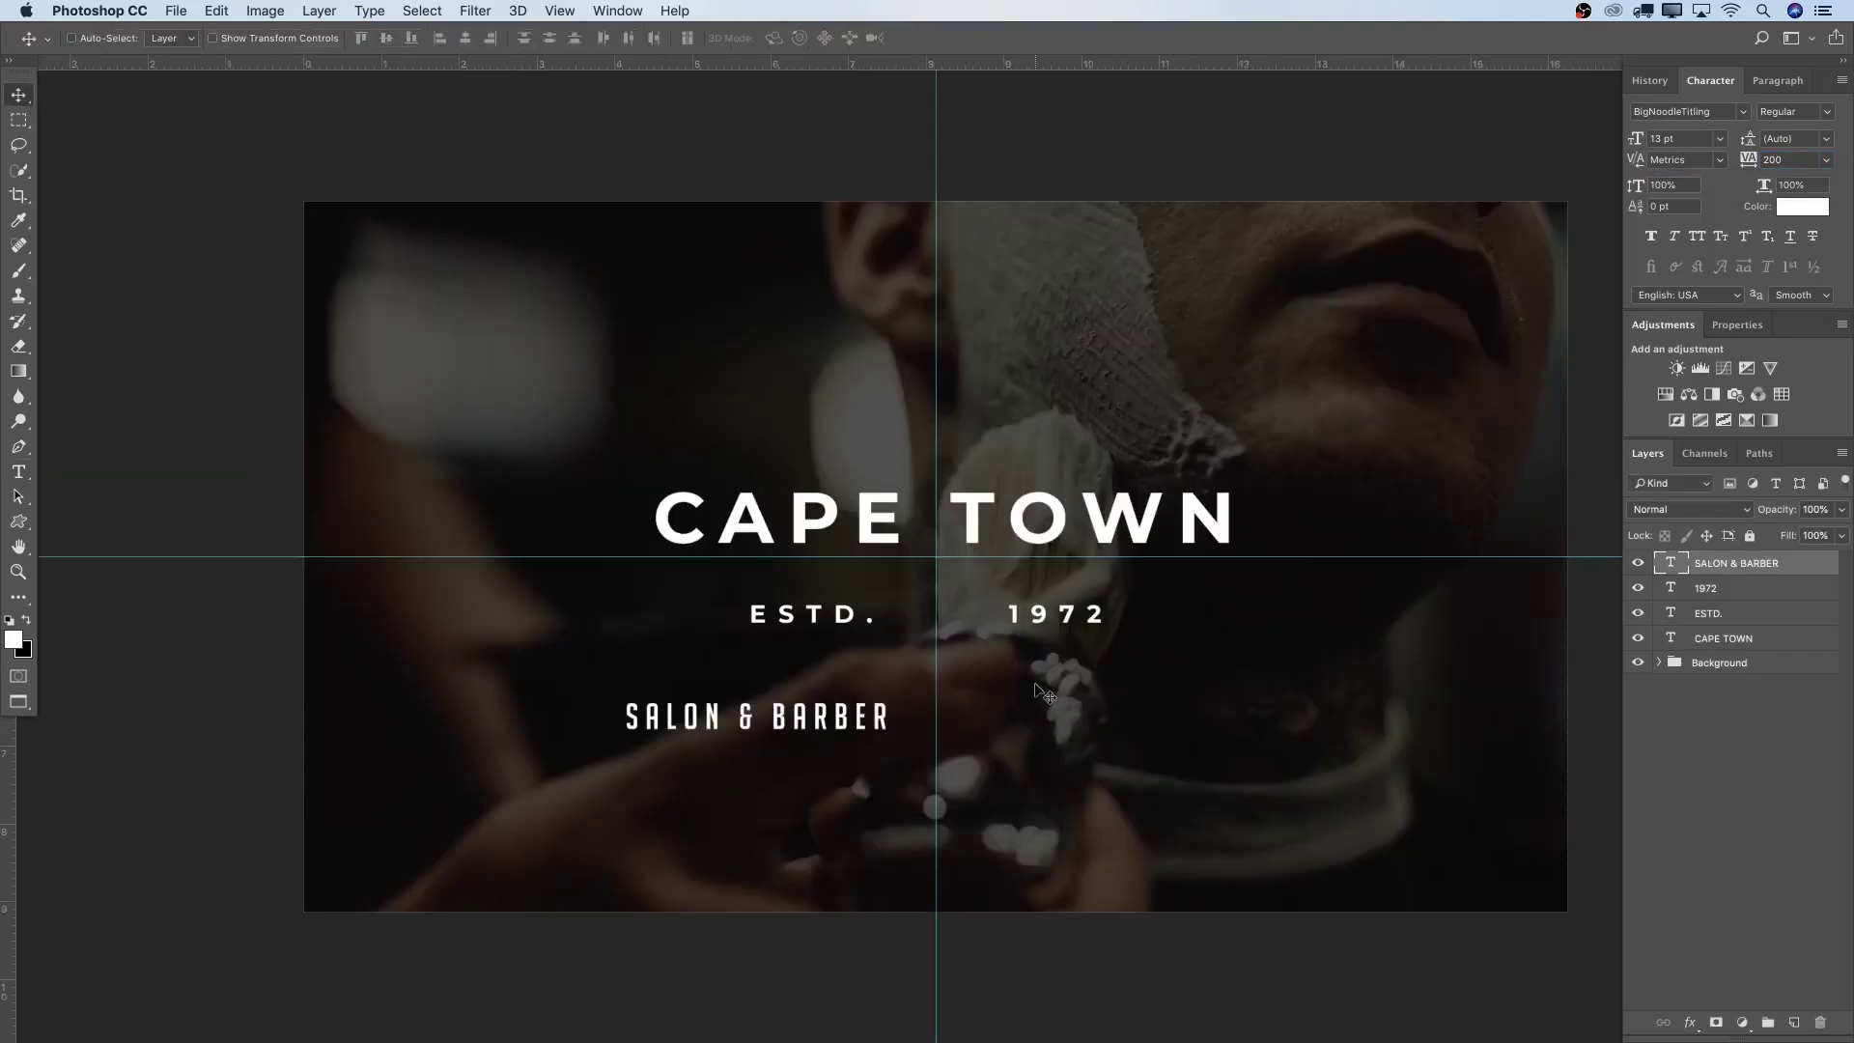
left_click_drag(877, 734, 1064, 715)
key("t")
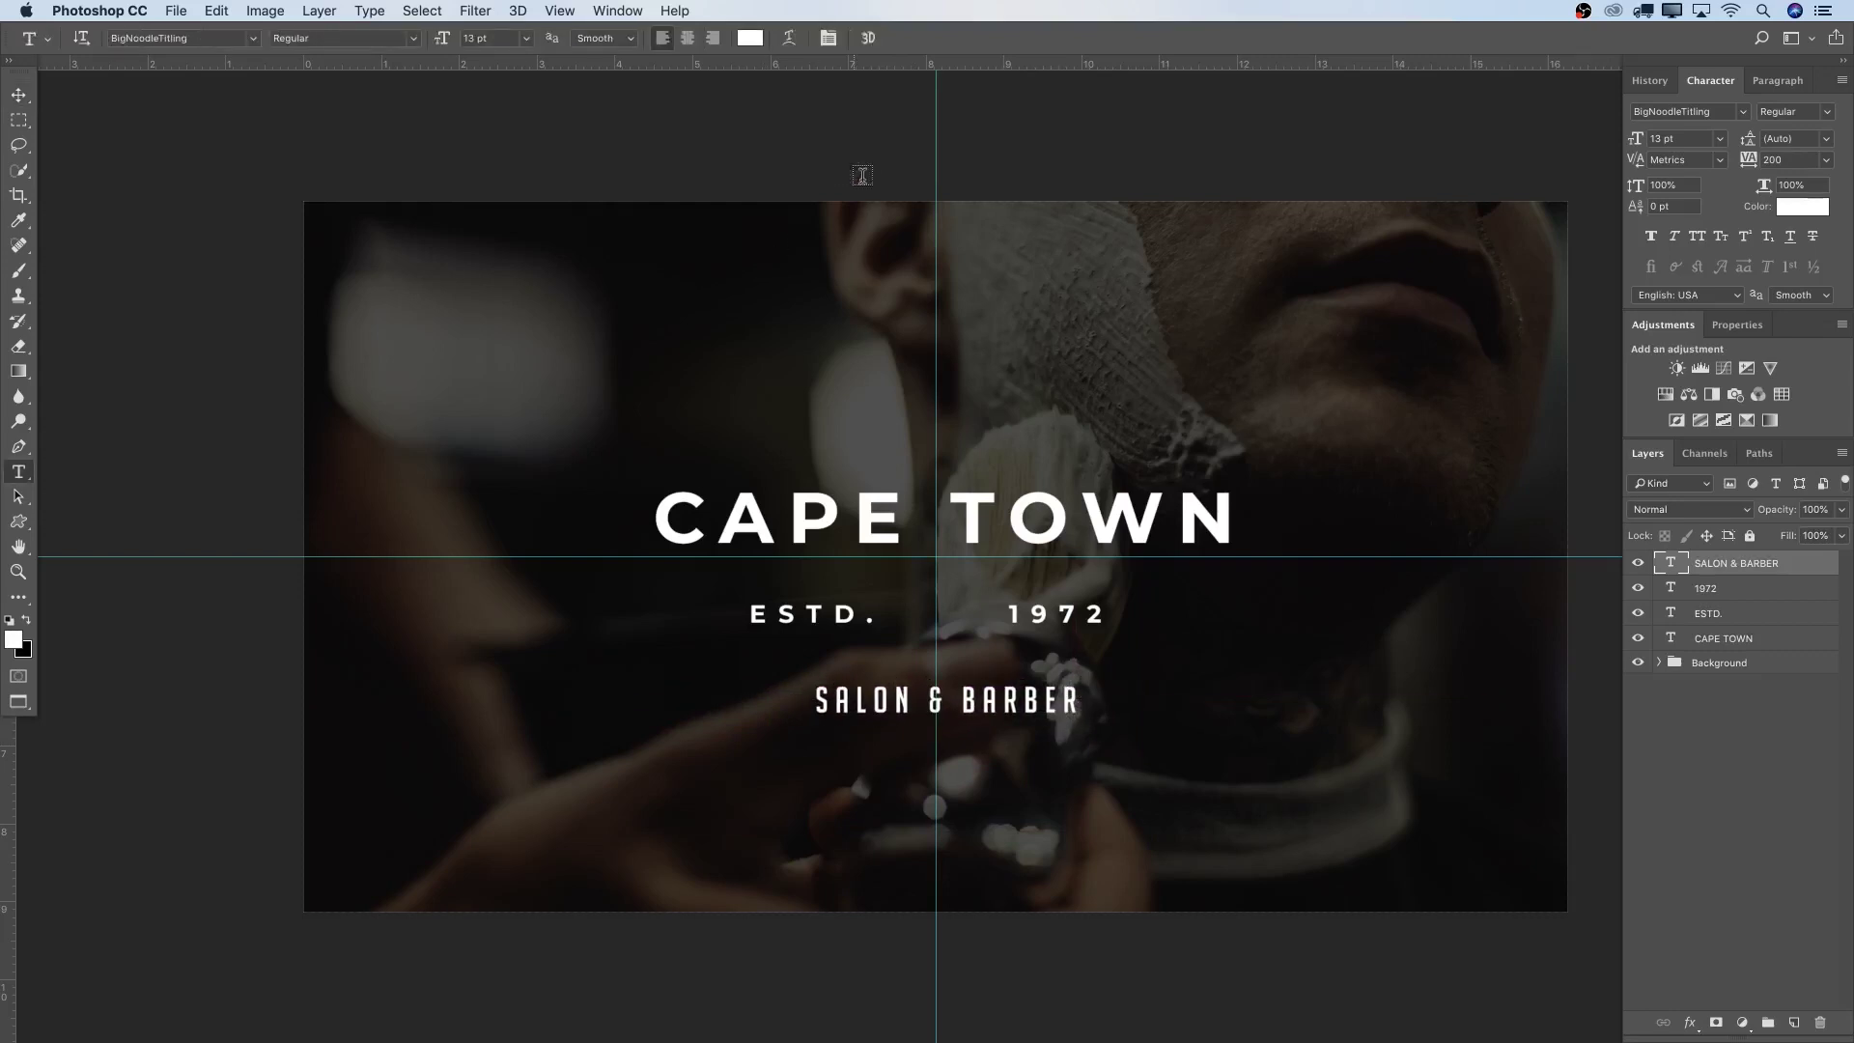
scroll(1006, 83, "right", 2)
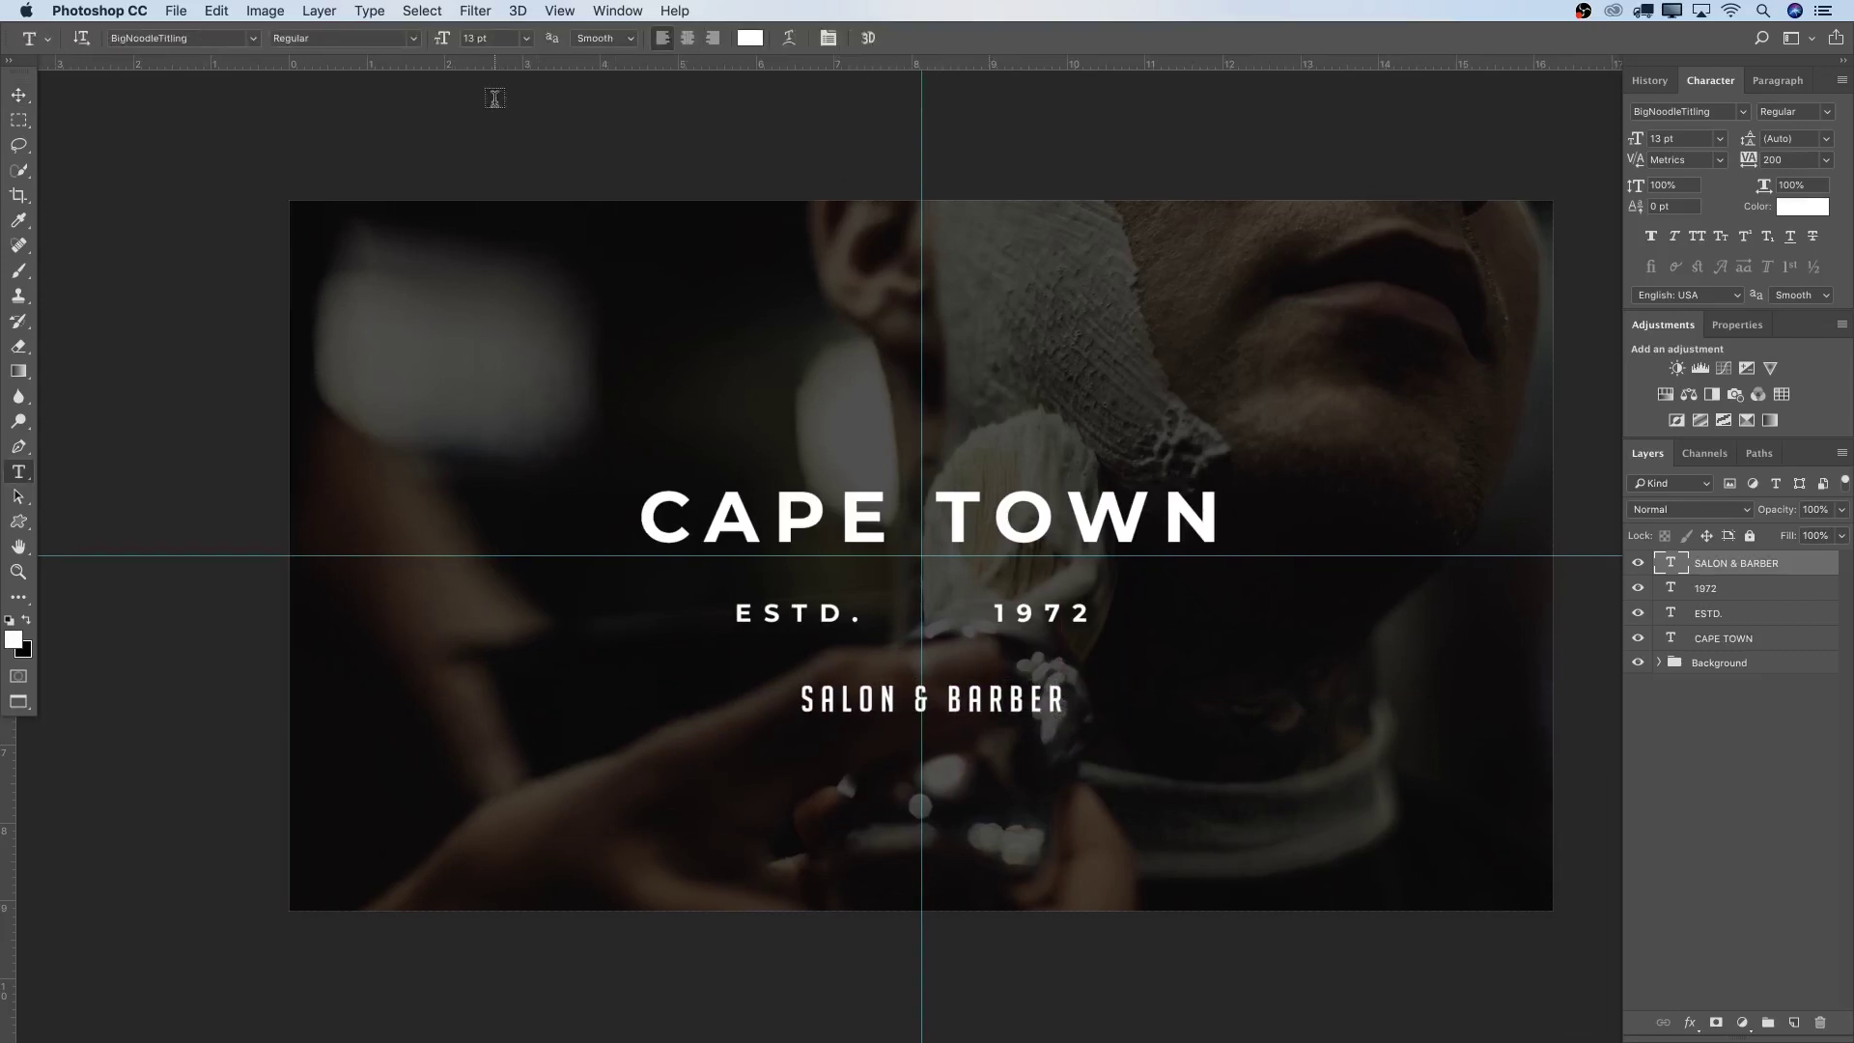
Add two horizontal guides above CAPE TOWN, one at about 3.27 cm and the other slightly higher
key("v")
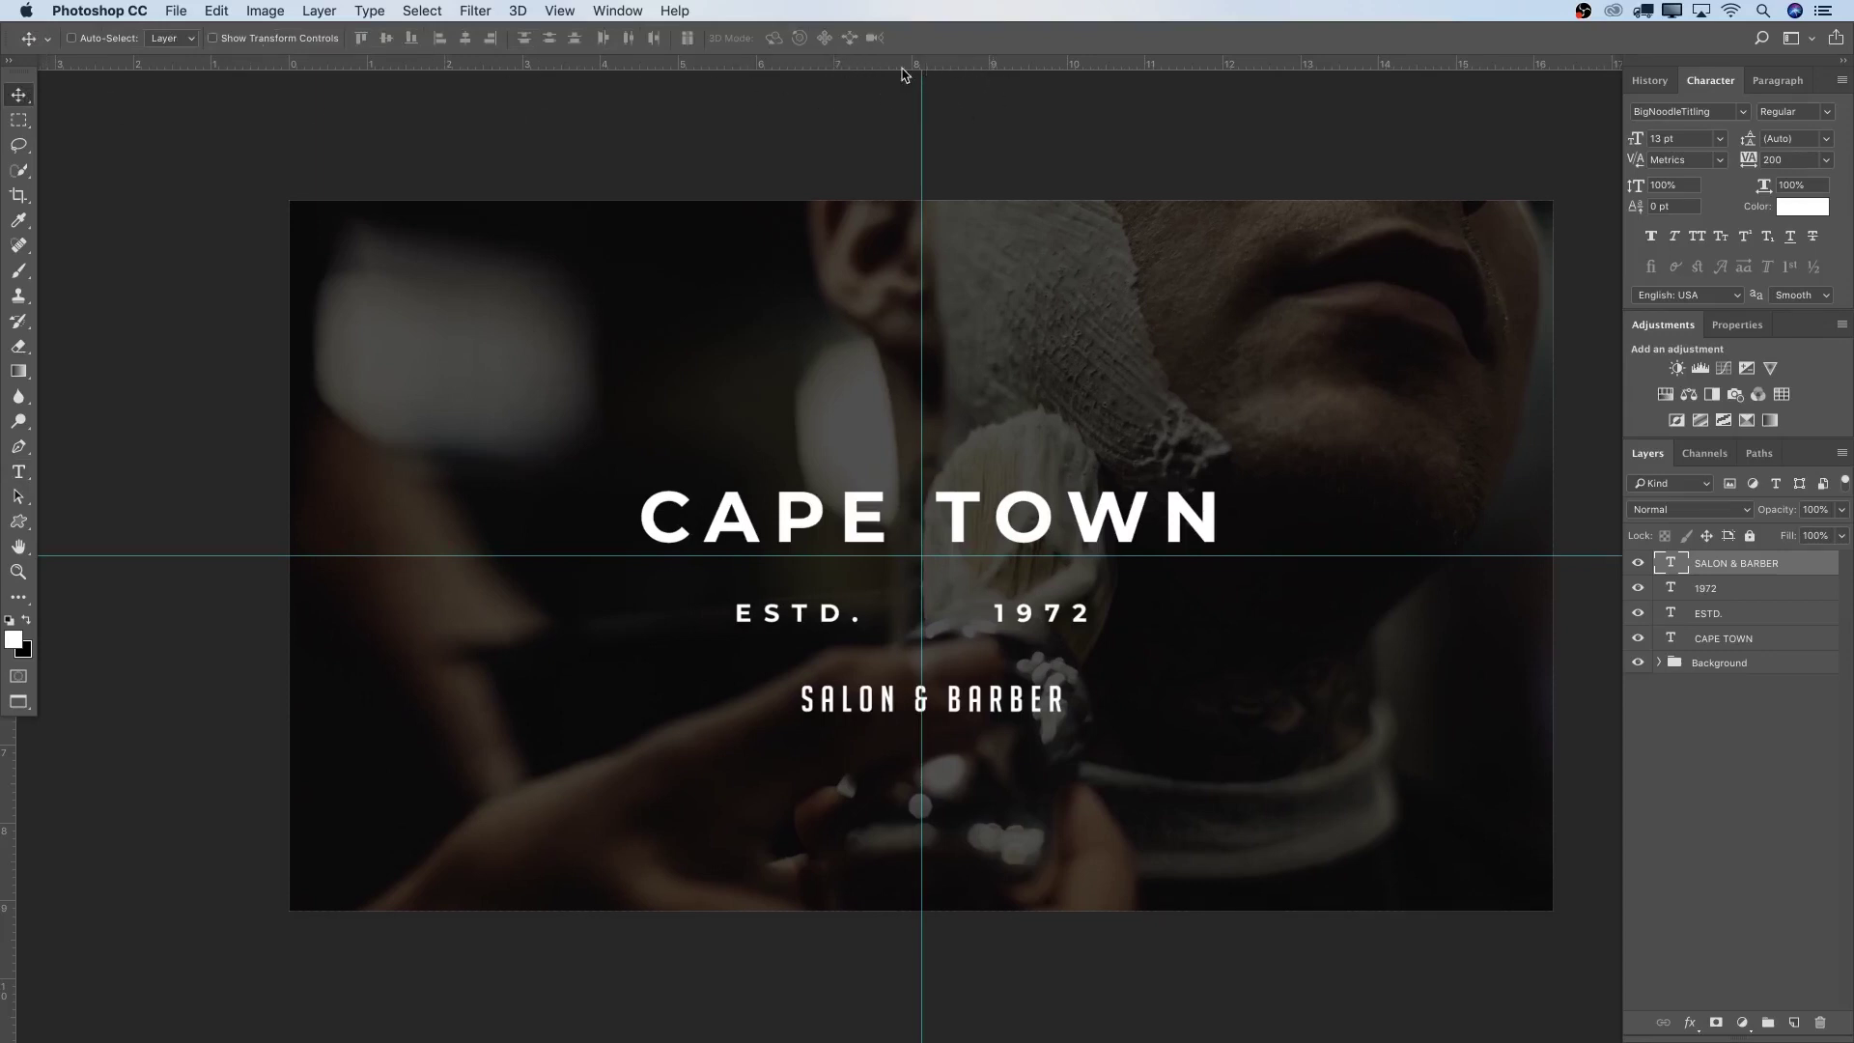
left_click_drag(881, 73, 895, 283)
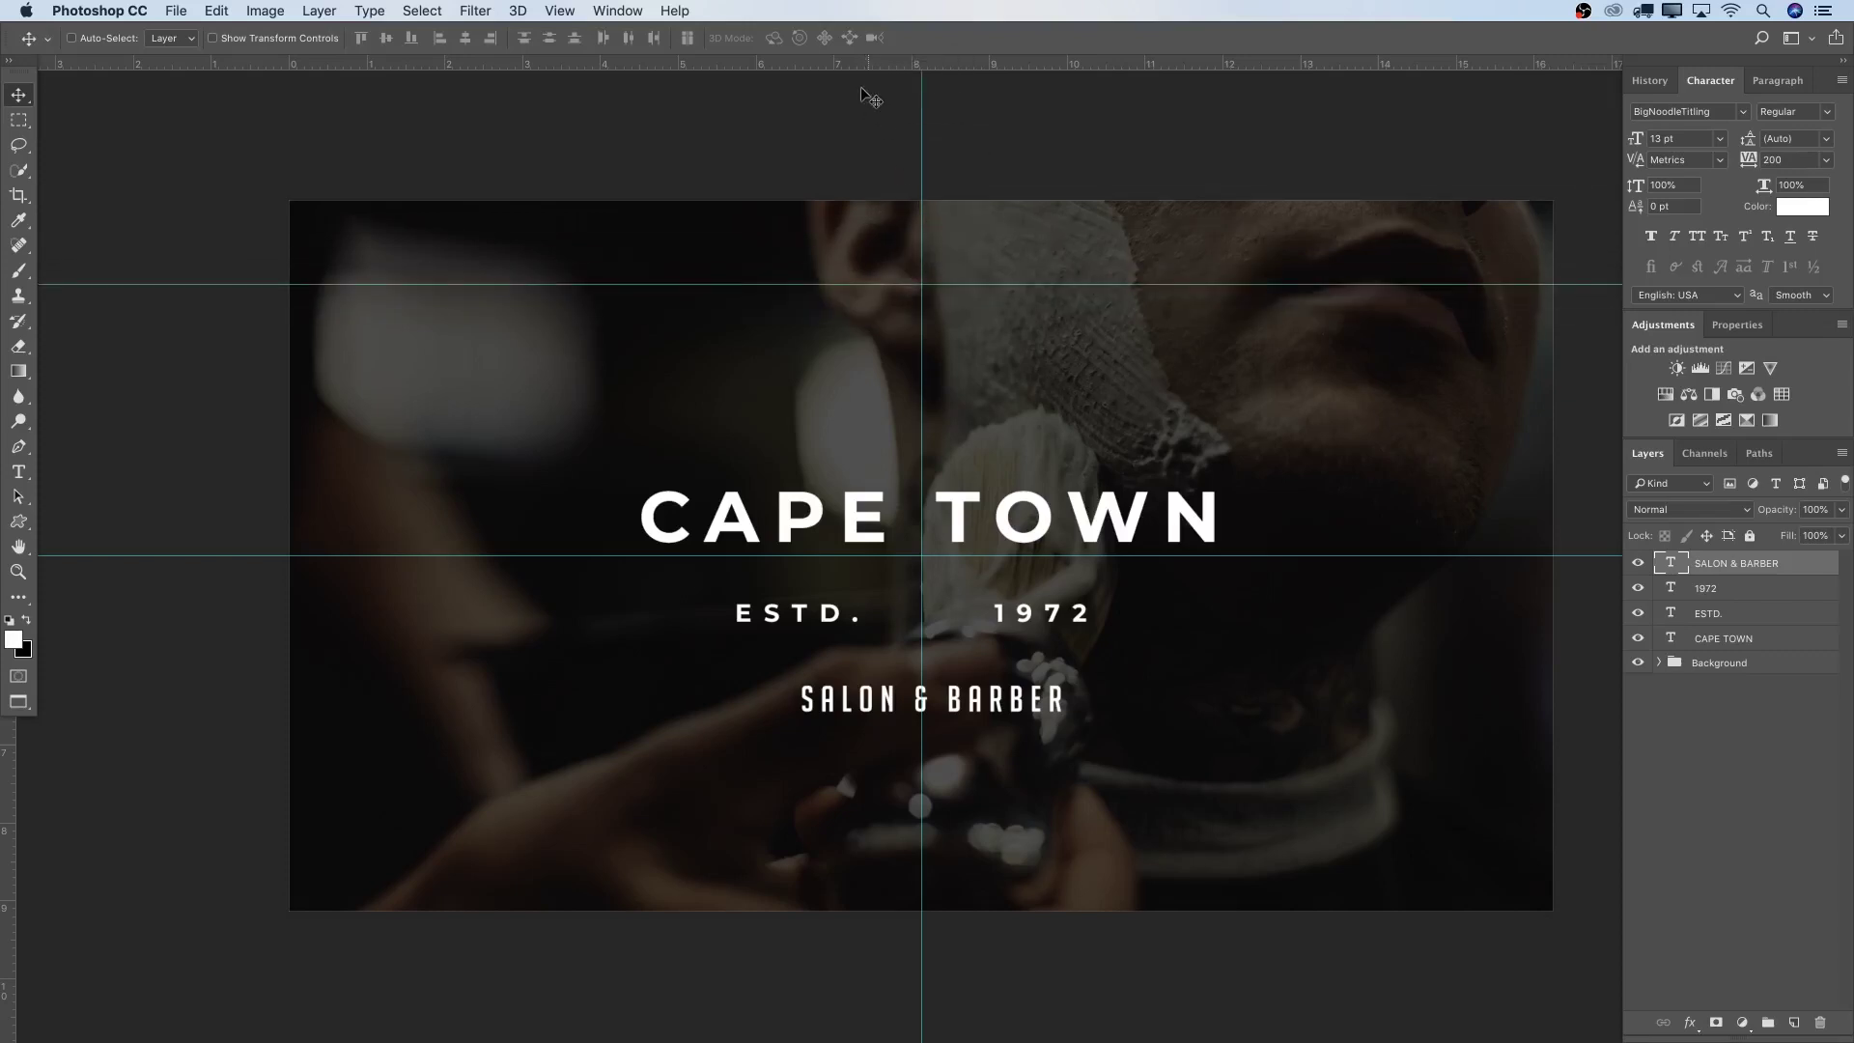
left_click(560, 10)
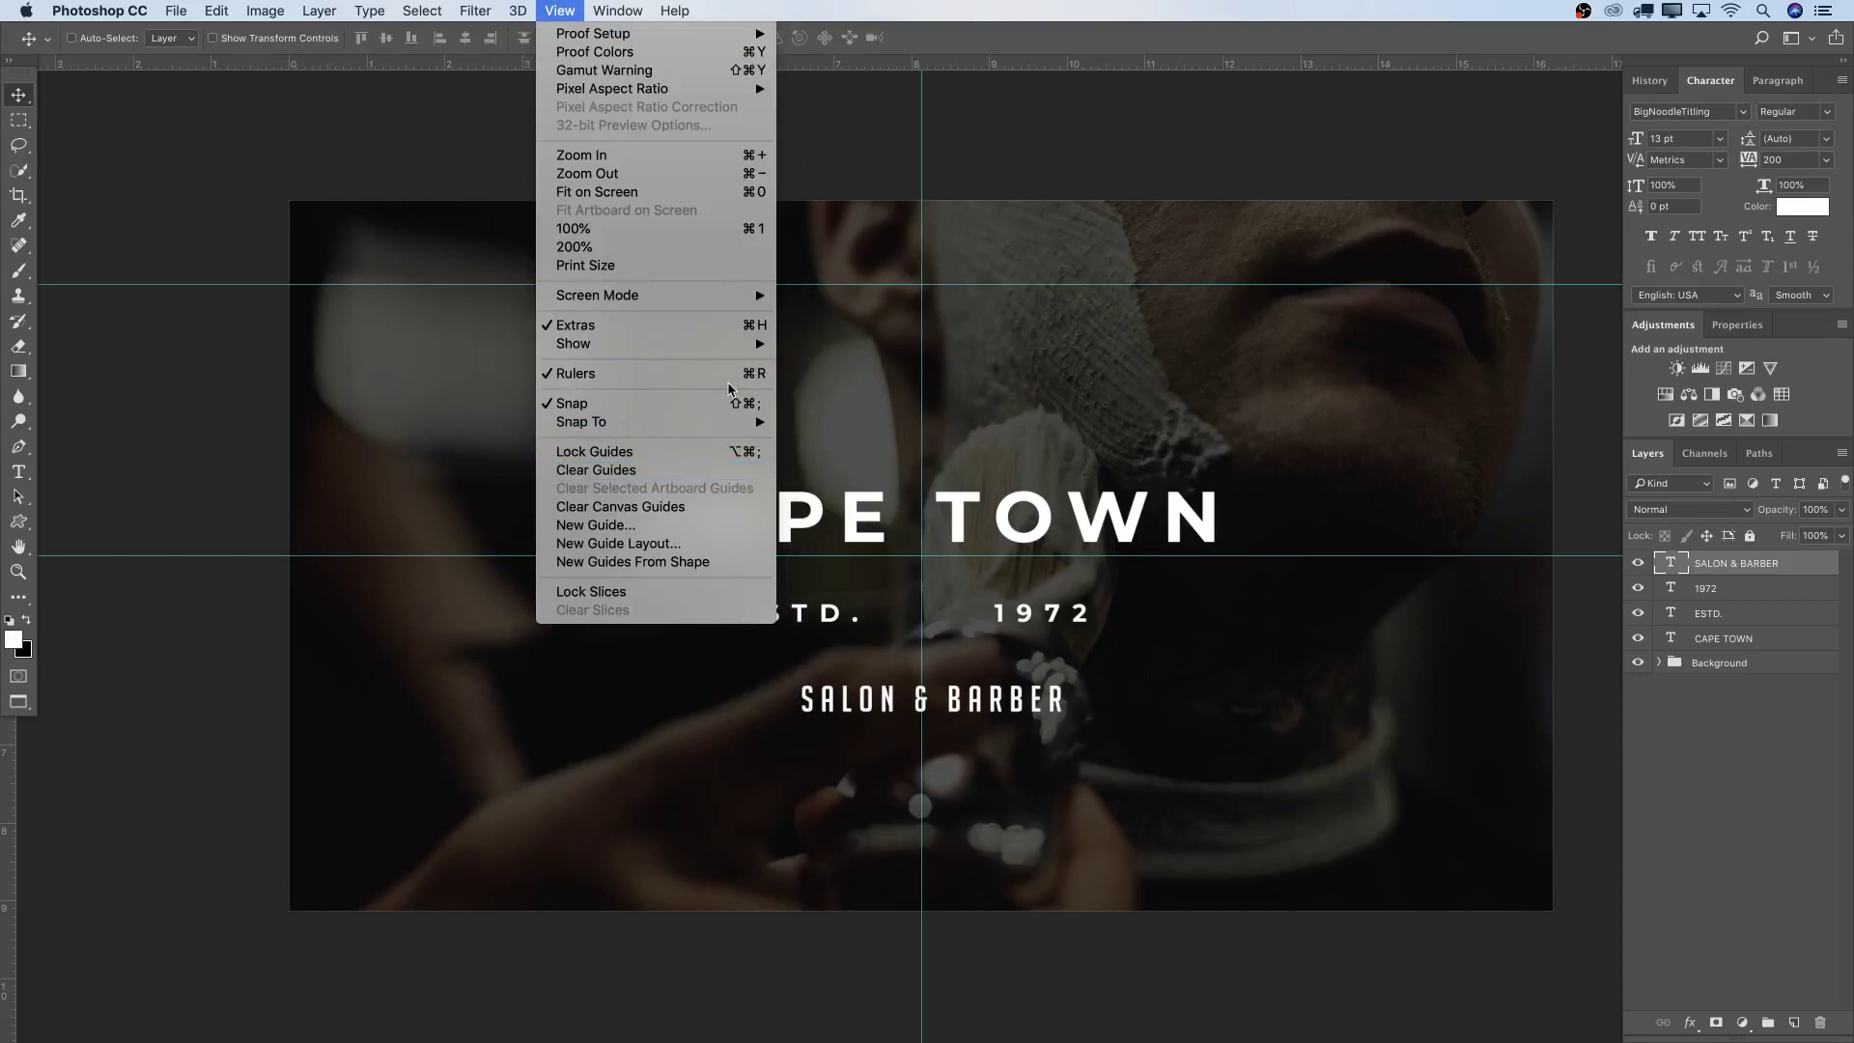
left_click(968, 253)
left_click_drag(975, 285, 983, 453)
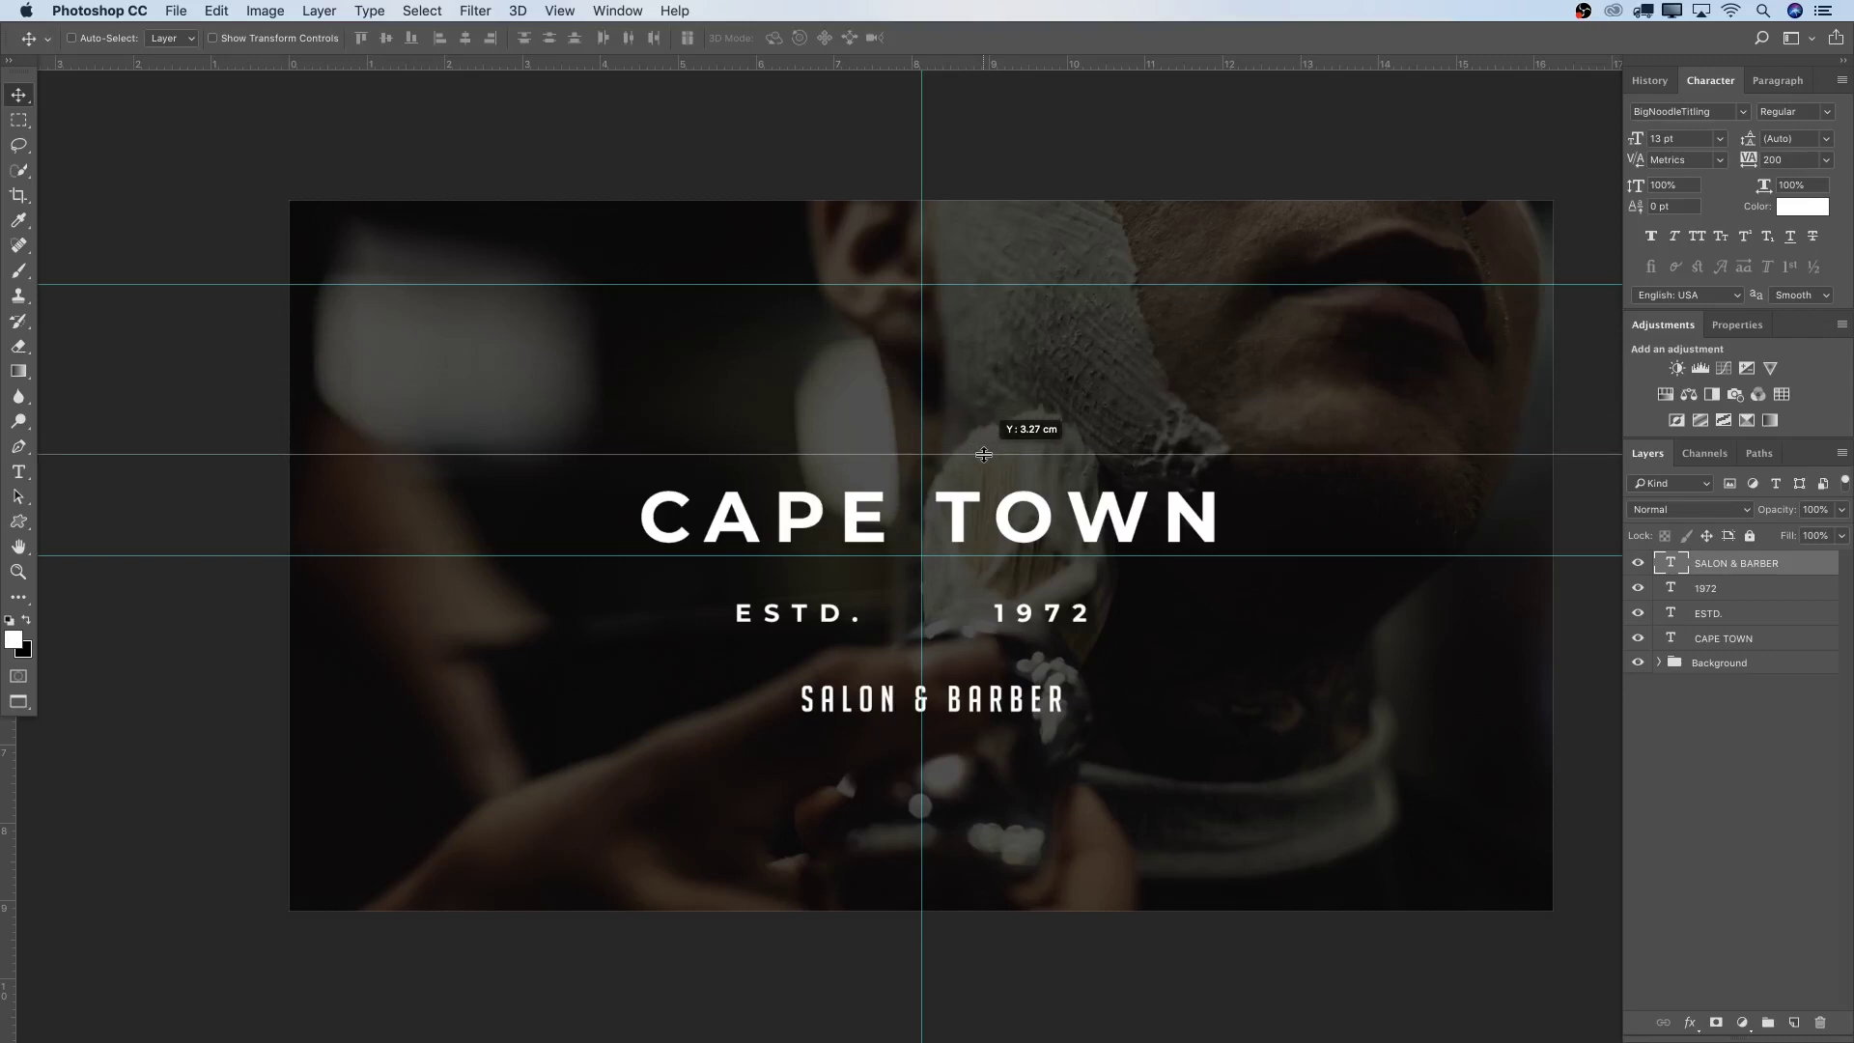
left_click_drag(989, 64, 1006, 418)
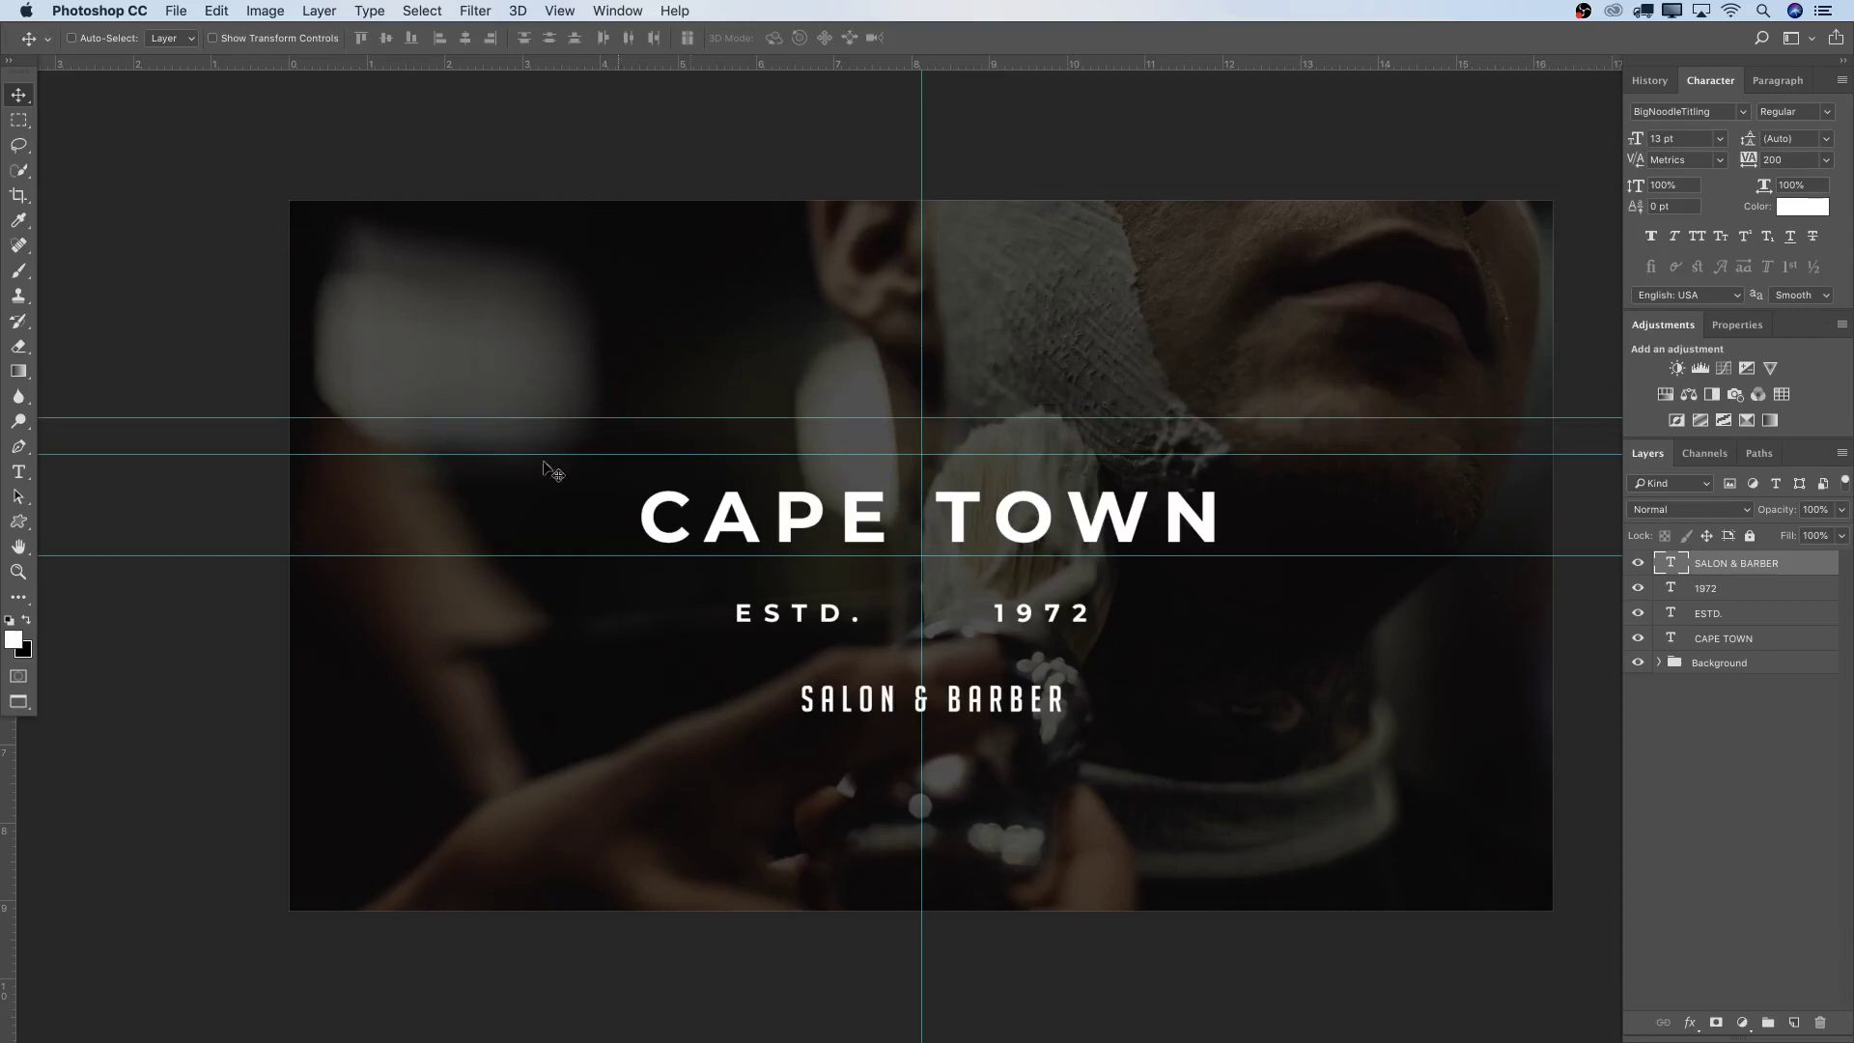
Add vertical guides at the outer edges of the C and the N in CAPE TOWN, nudging the one at the N slightly inward
left_click_drag(10, 753, 636, 722)
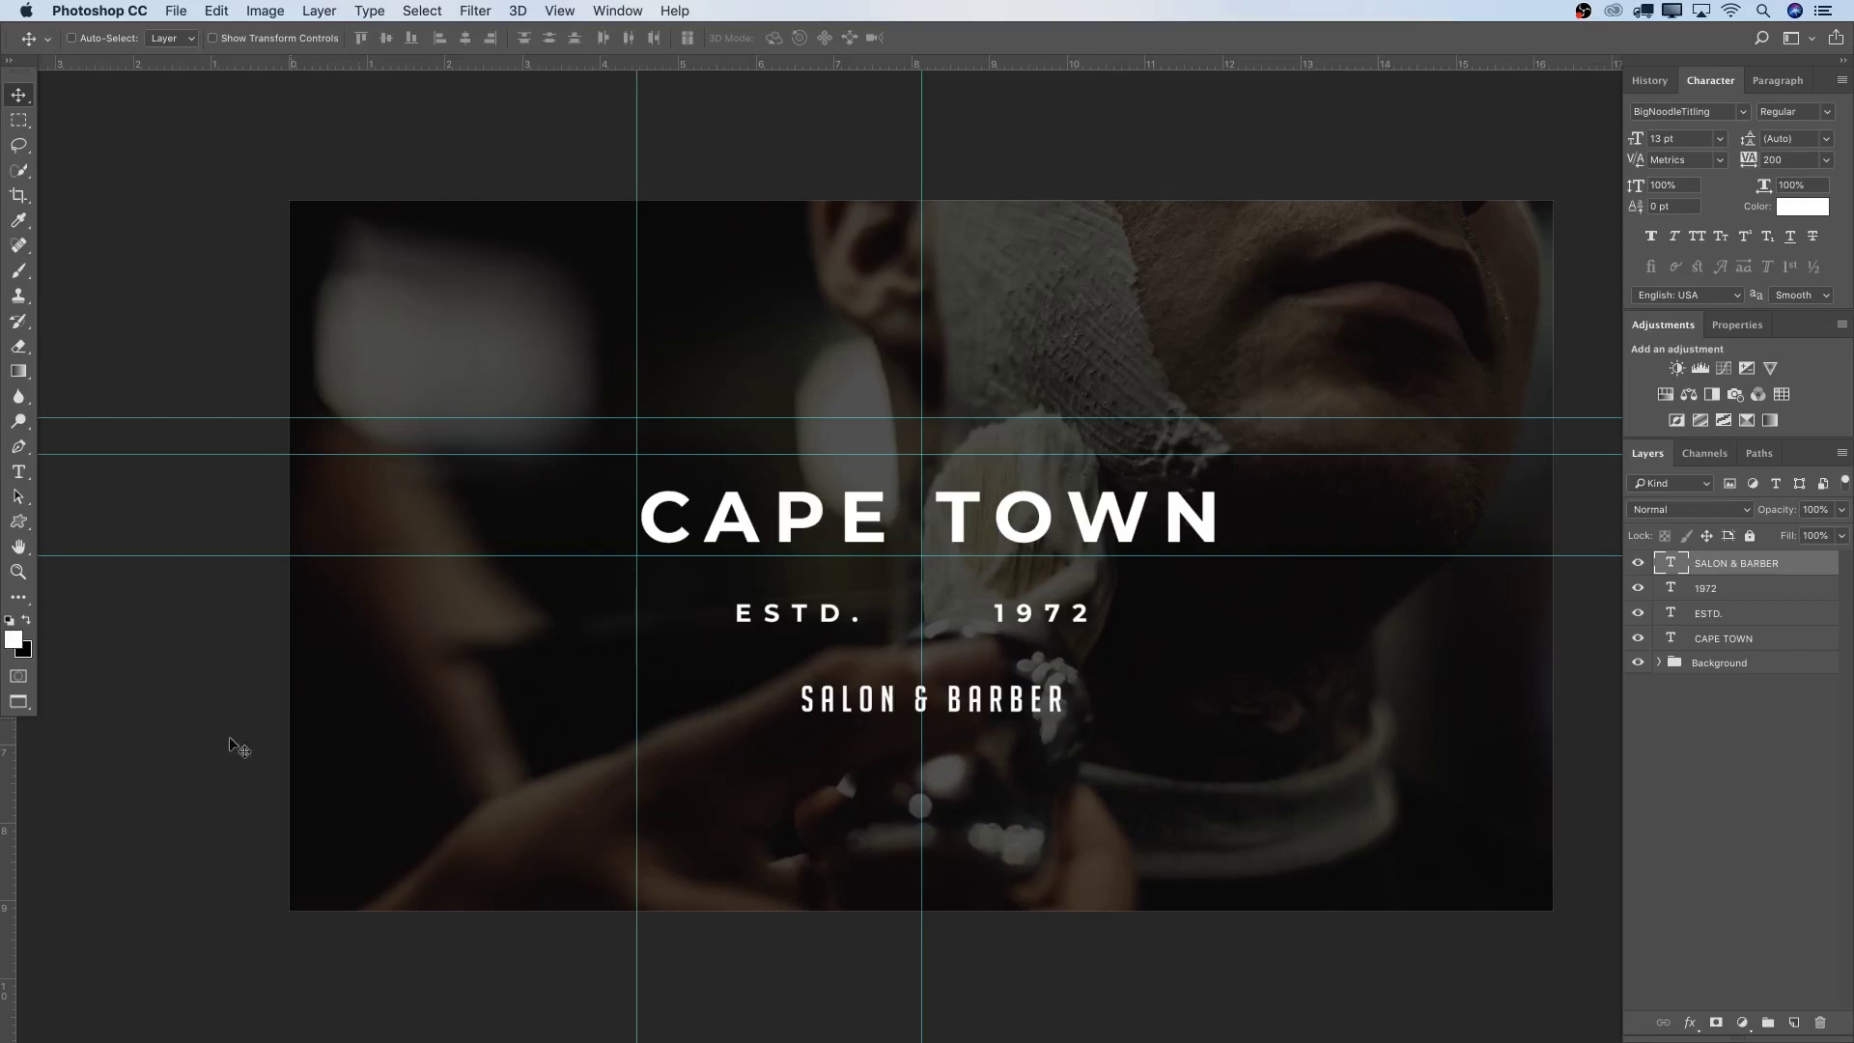
left_click_drag(9, 802, 1222, 818)
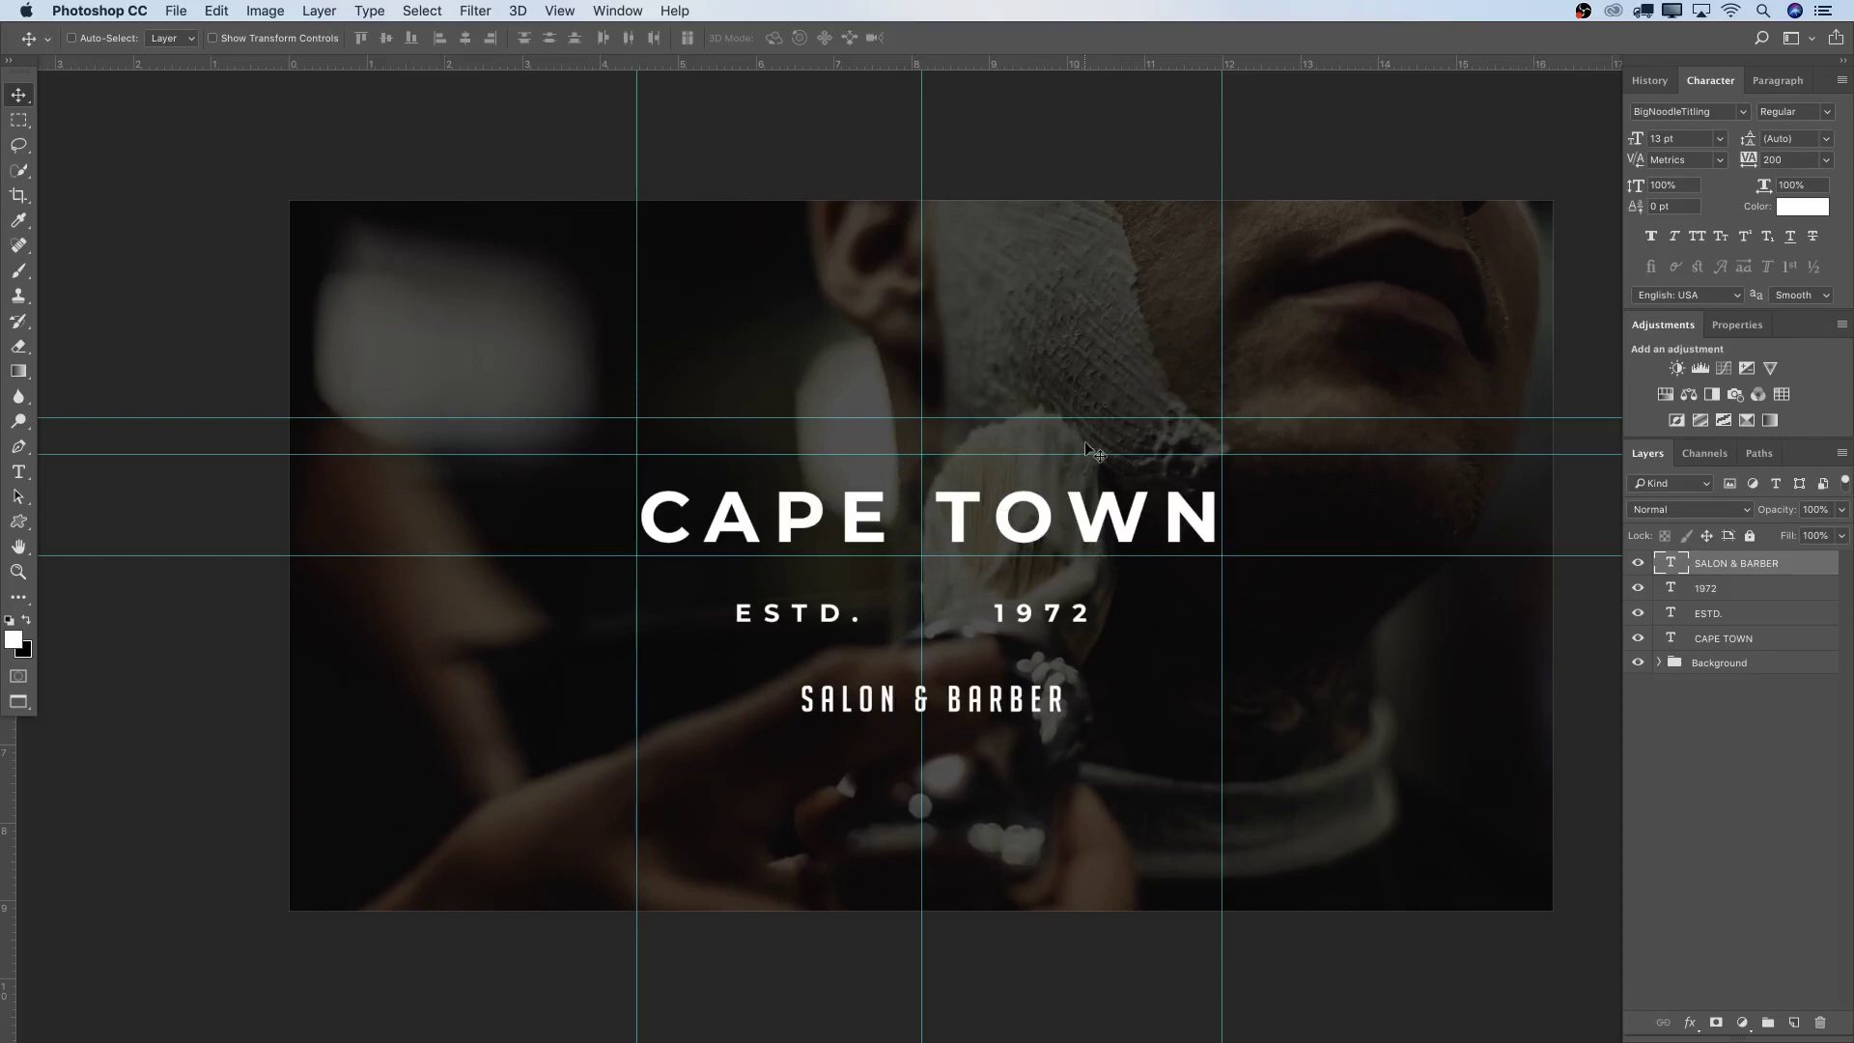
left_click_drag(1222, 378, 1213, 380)
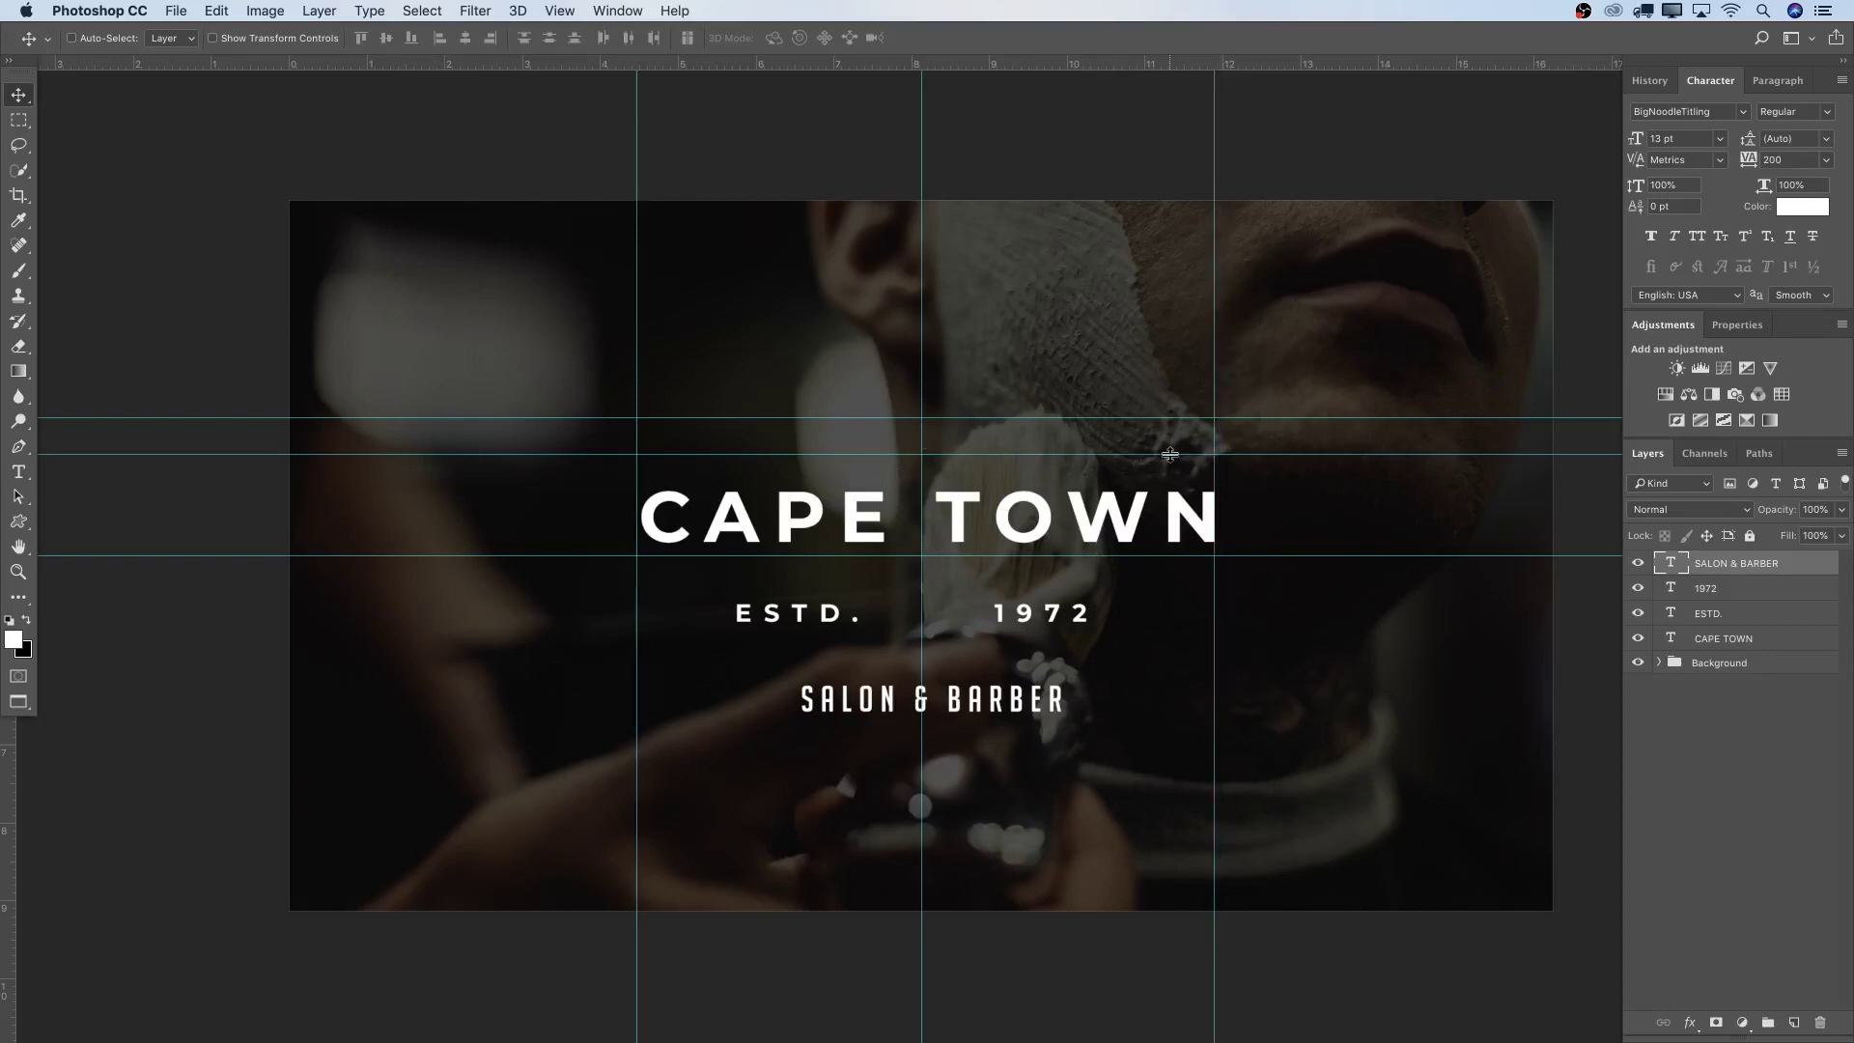
left_click(618, 11)
mouse_move(560, 10)
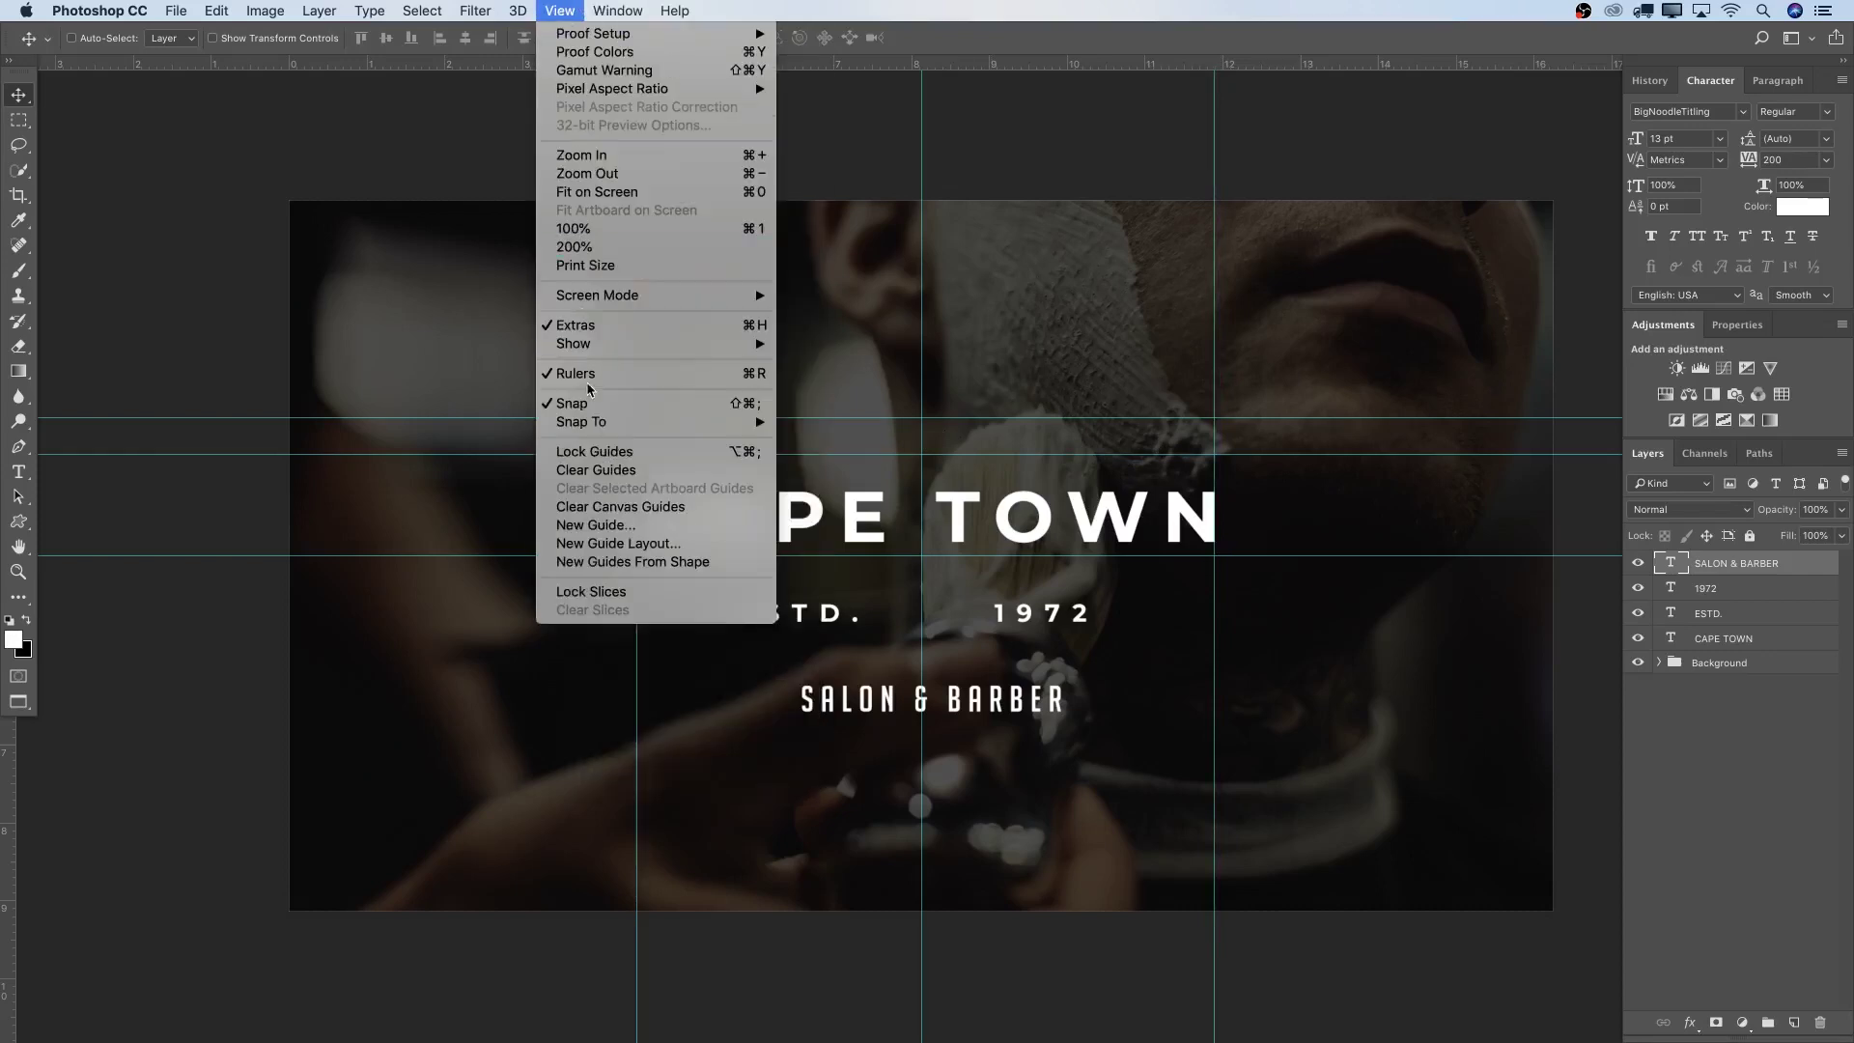
left_click(585, 517)
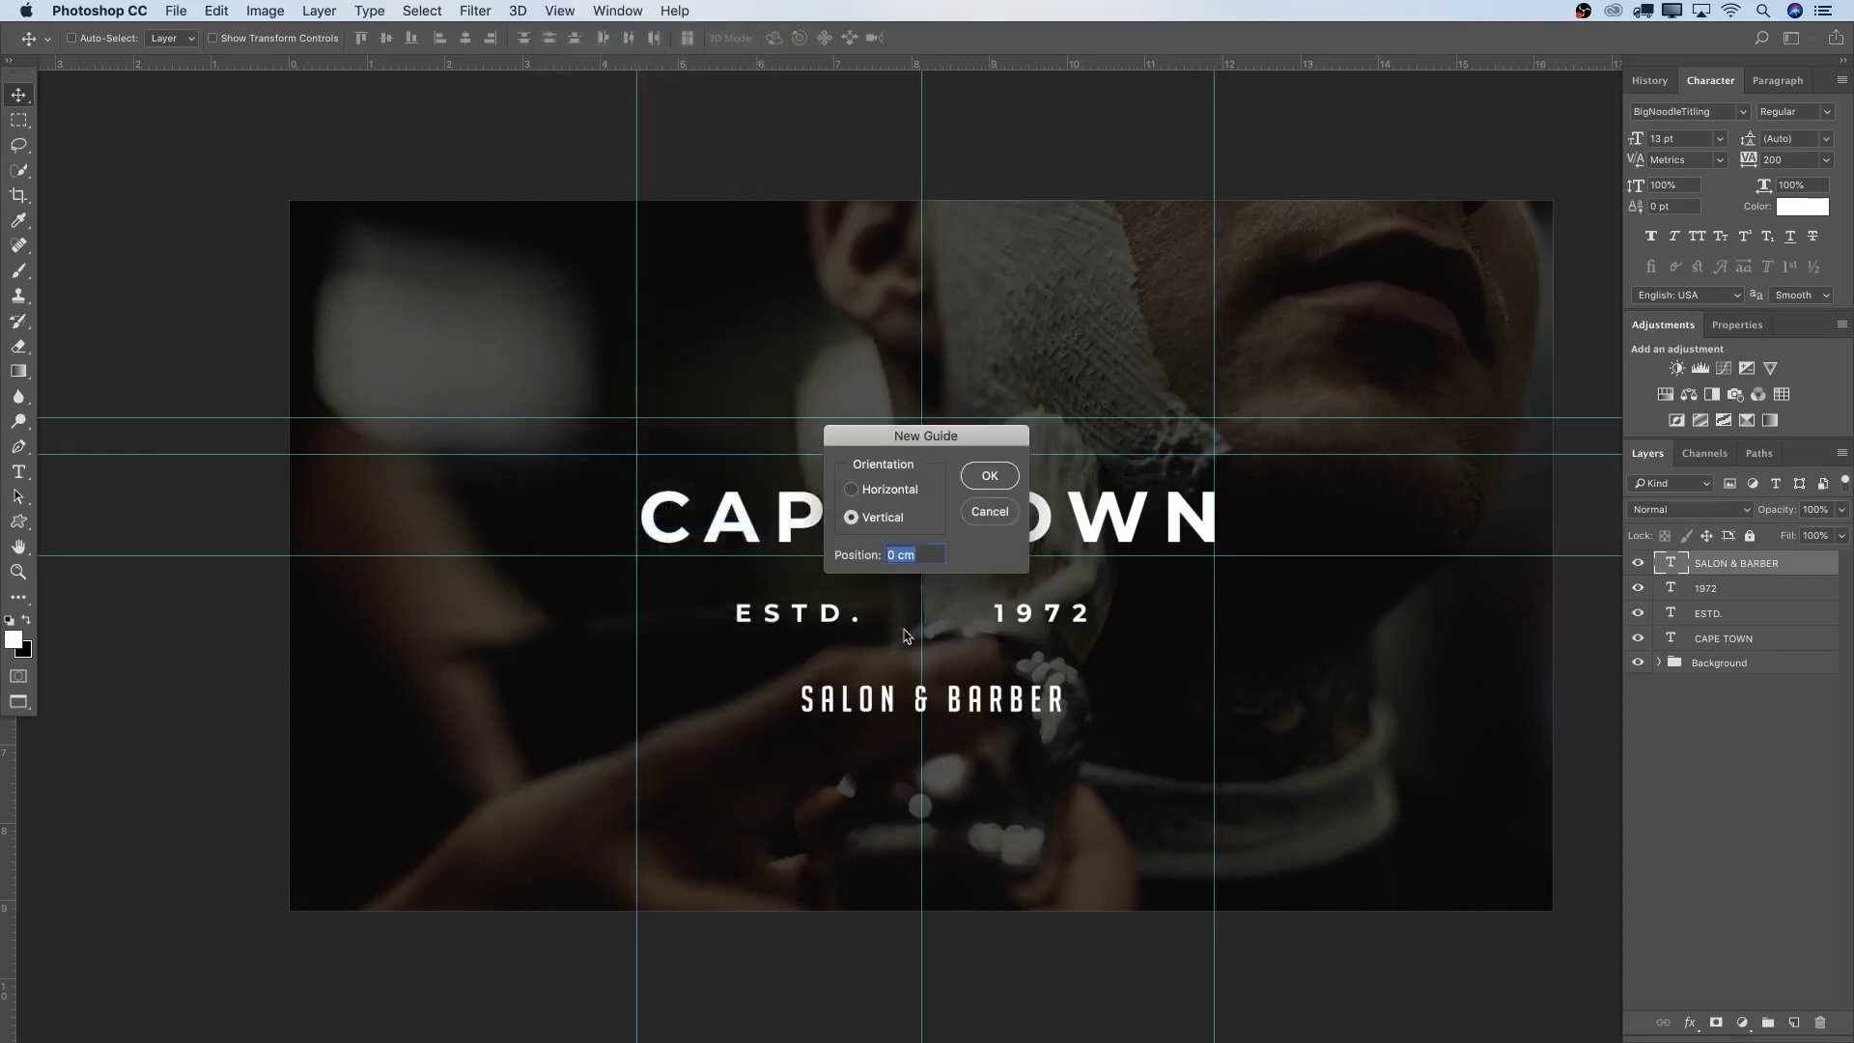
left_click(990, 518)
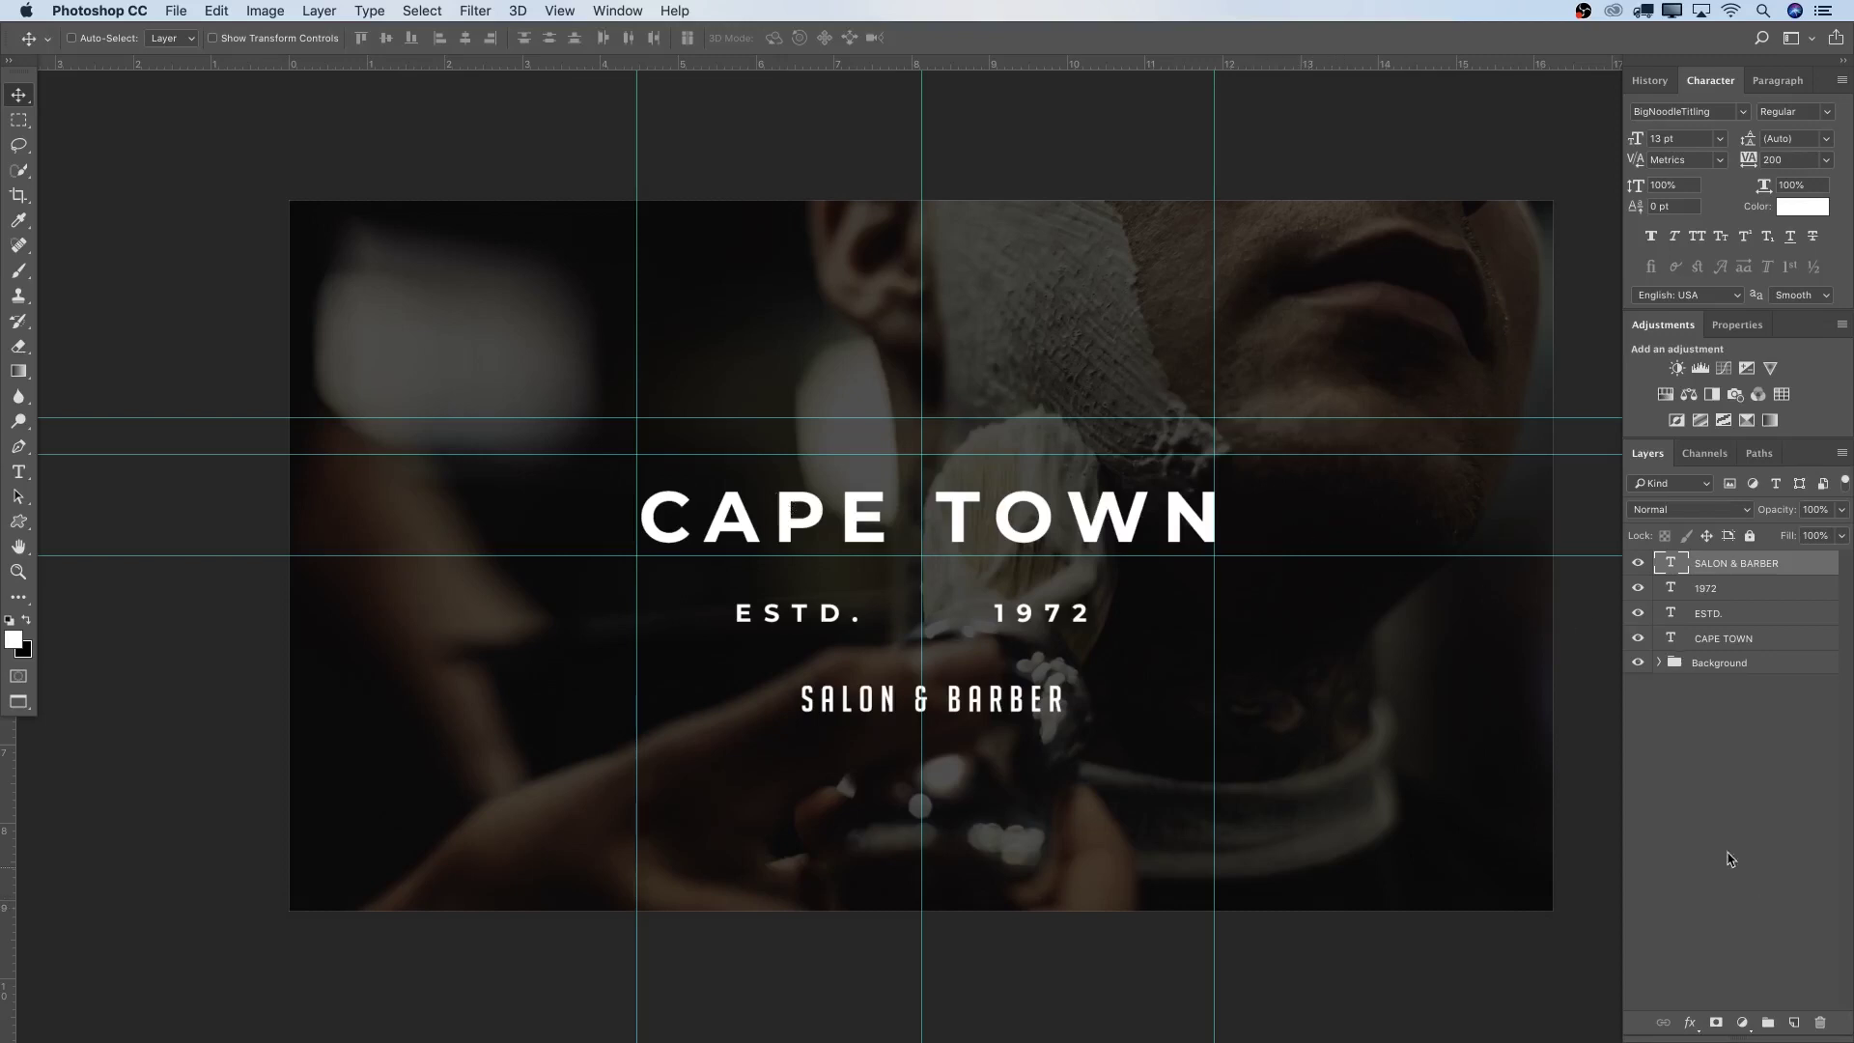
Draw an arched Pen path above CAPE TOWN between the outer vertical guides, starting and ending on the lower new guide and peaking near the upper one
key("p")
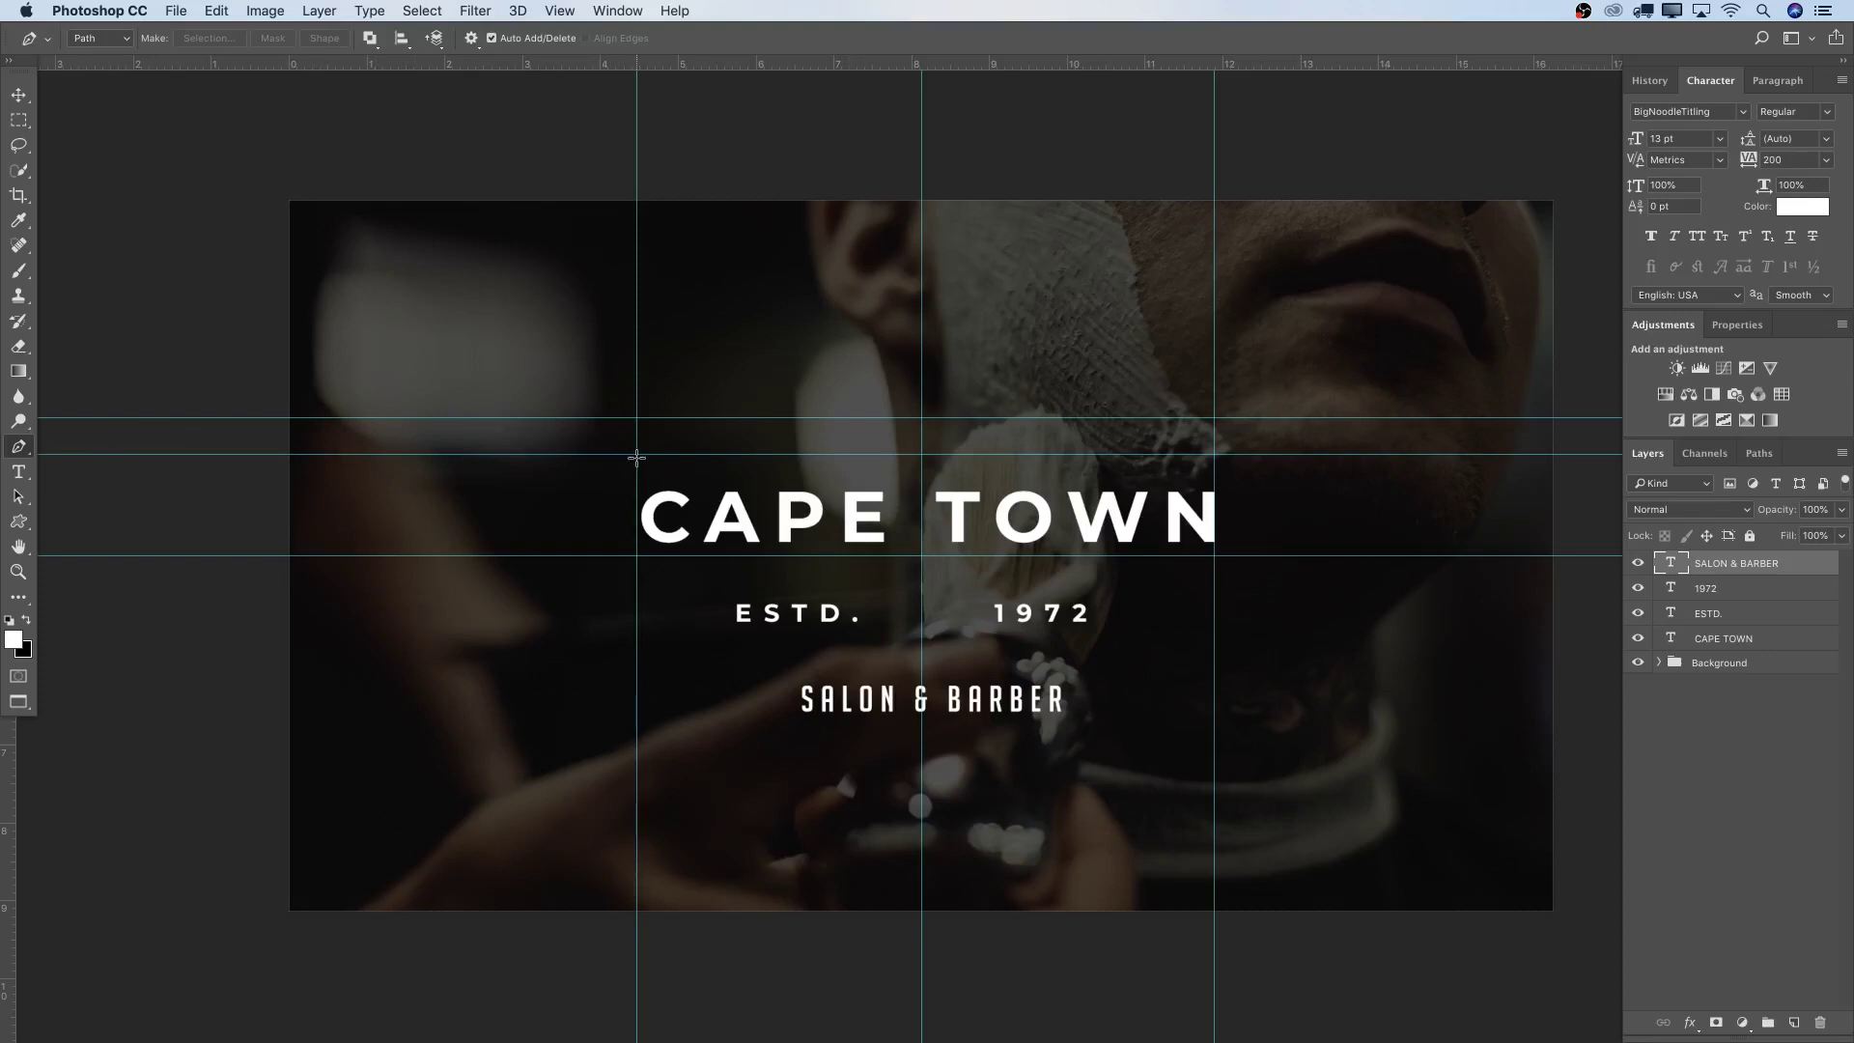
left_click(636, 453)
left_click(1215, 455)
left_click_drag(1218, 461, 1544, 536)
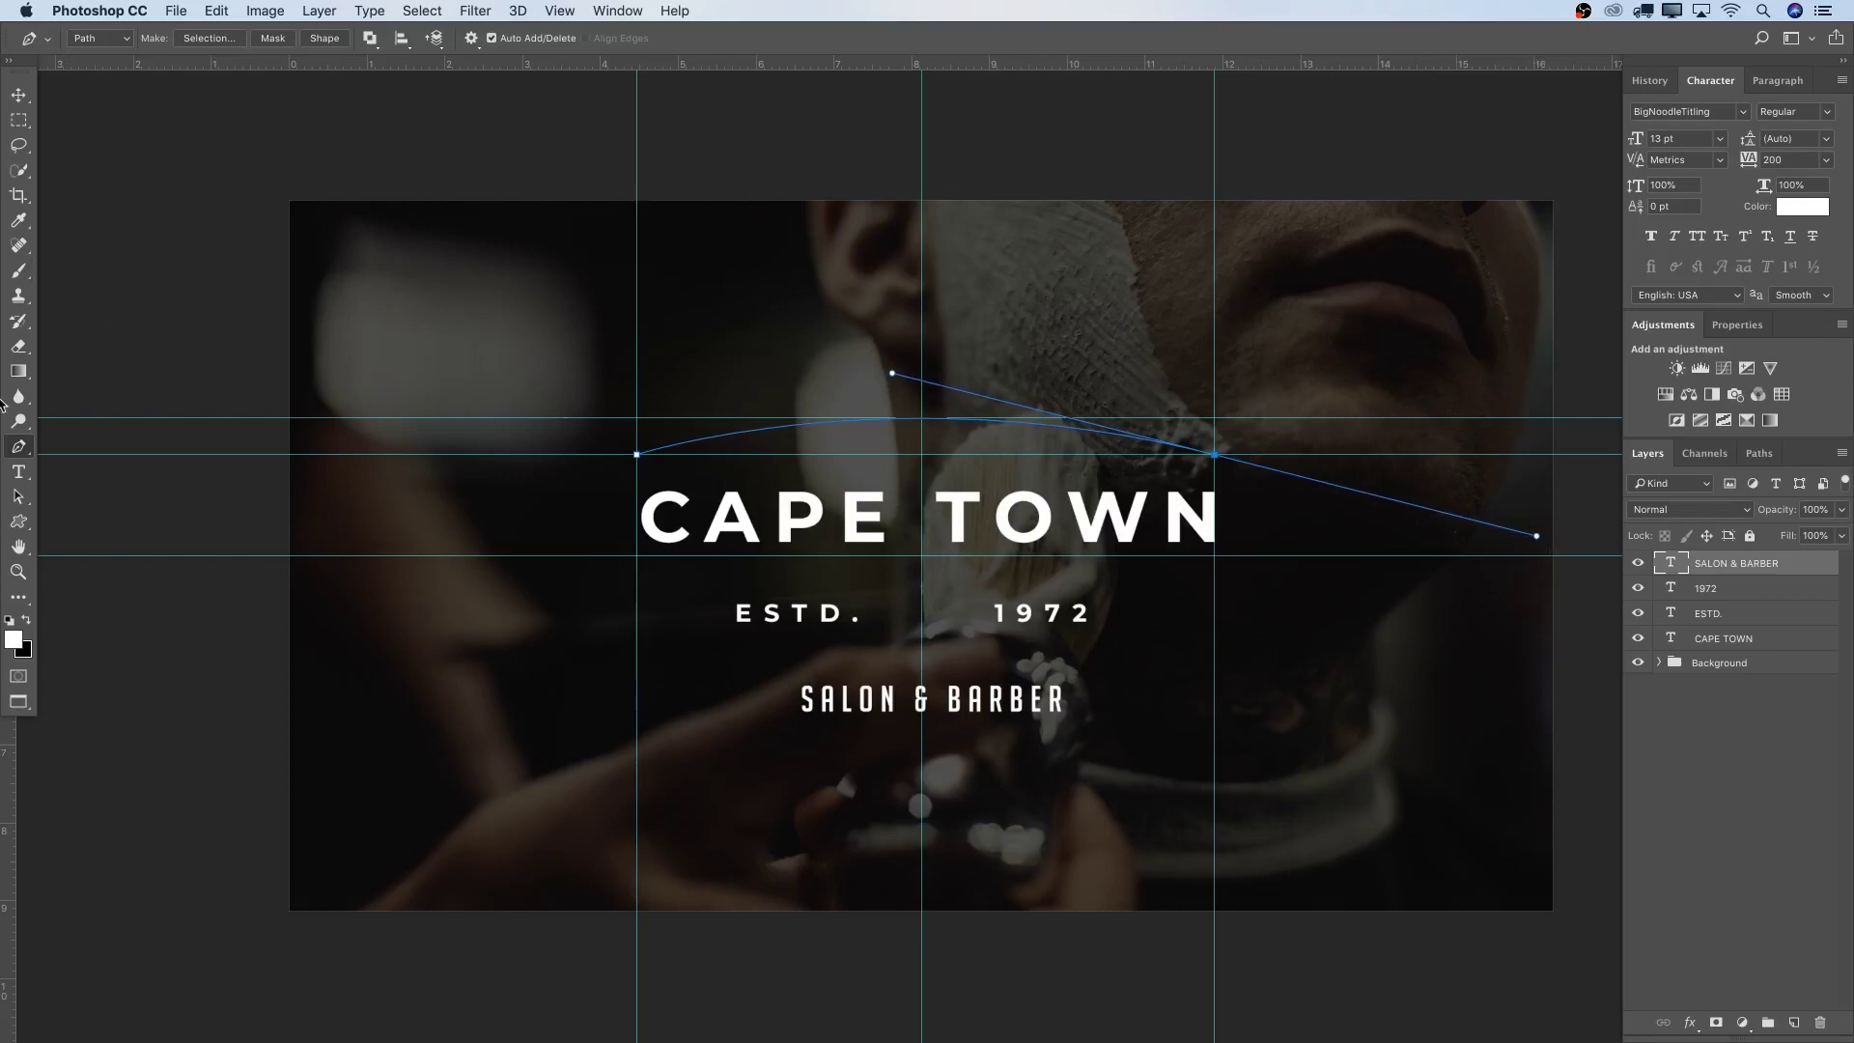
Add the text "- THE BLADE -" along the arched path, starting near its first anchor point
key("t")
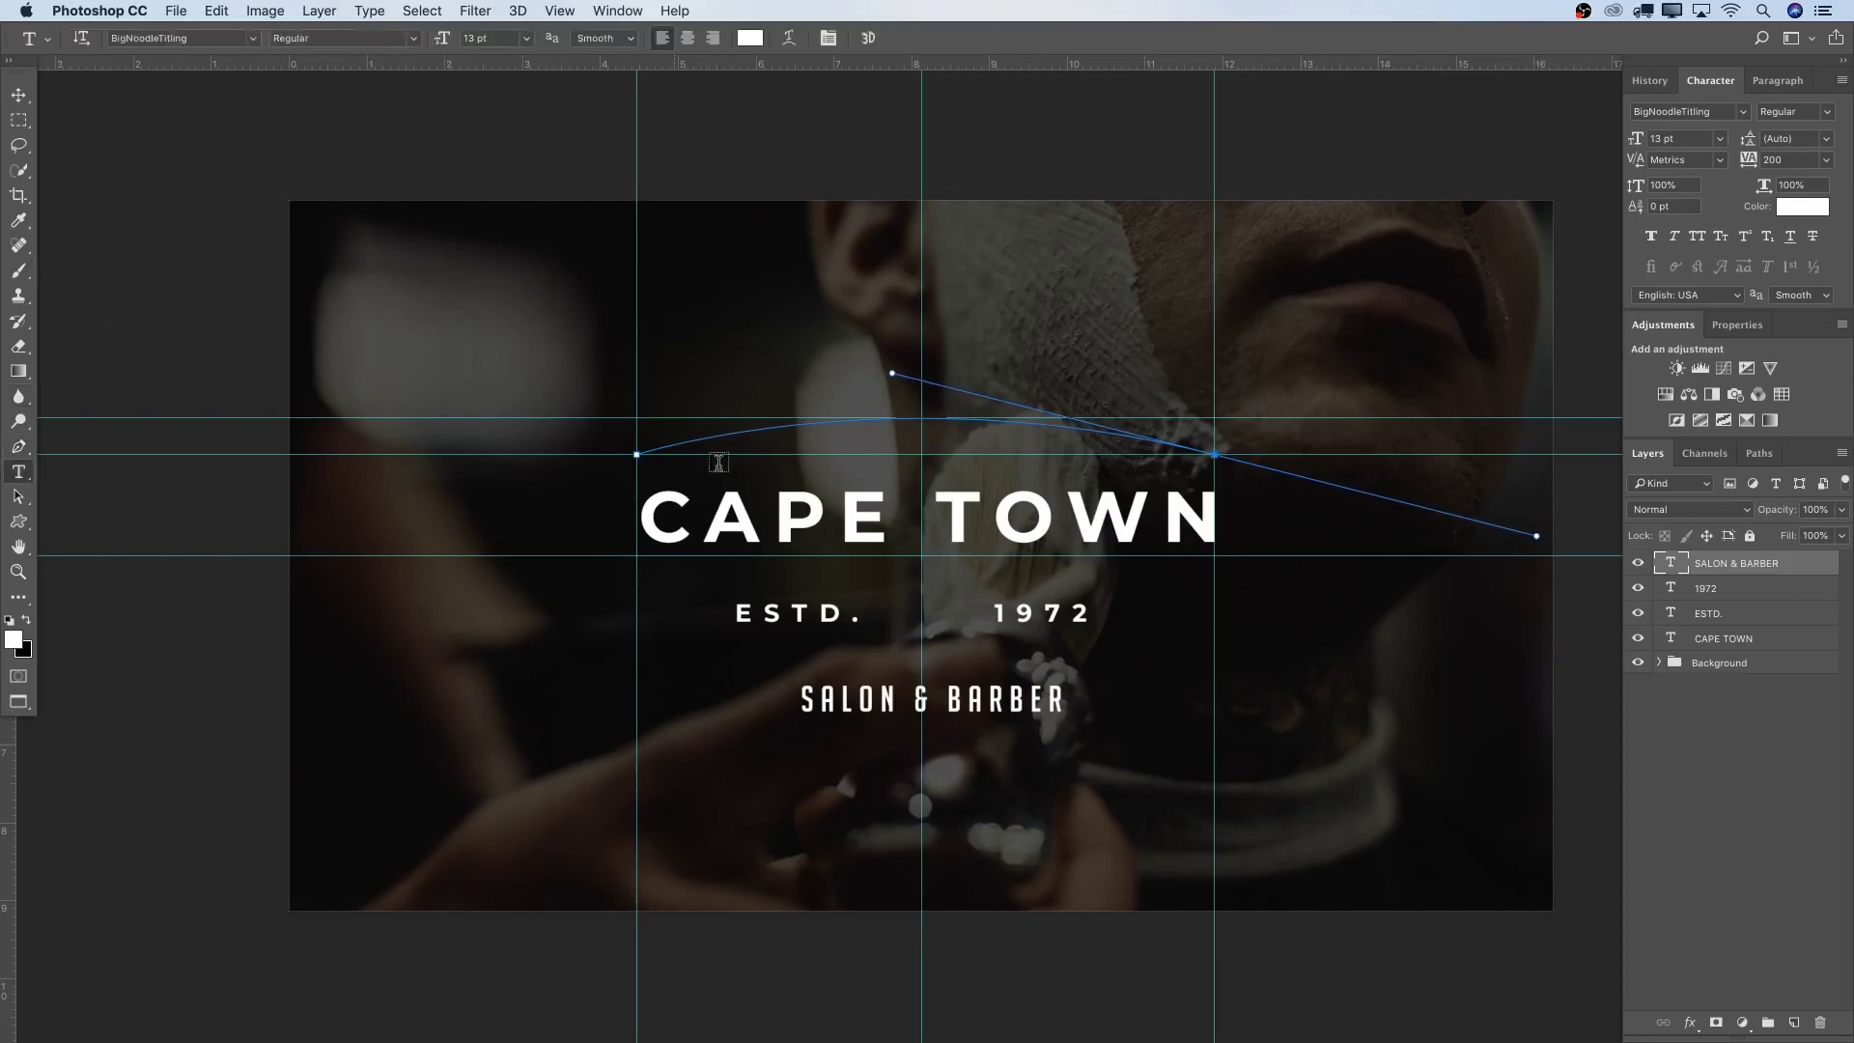
left_click(664, 443)
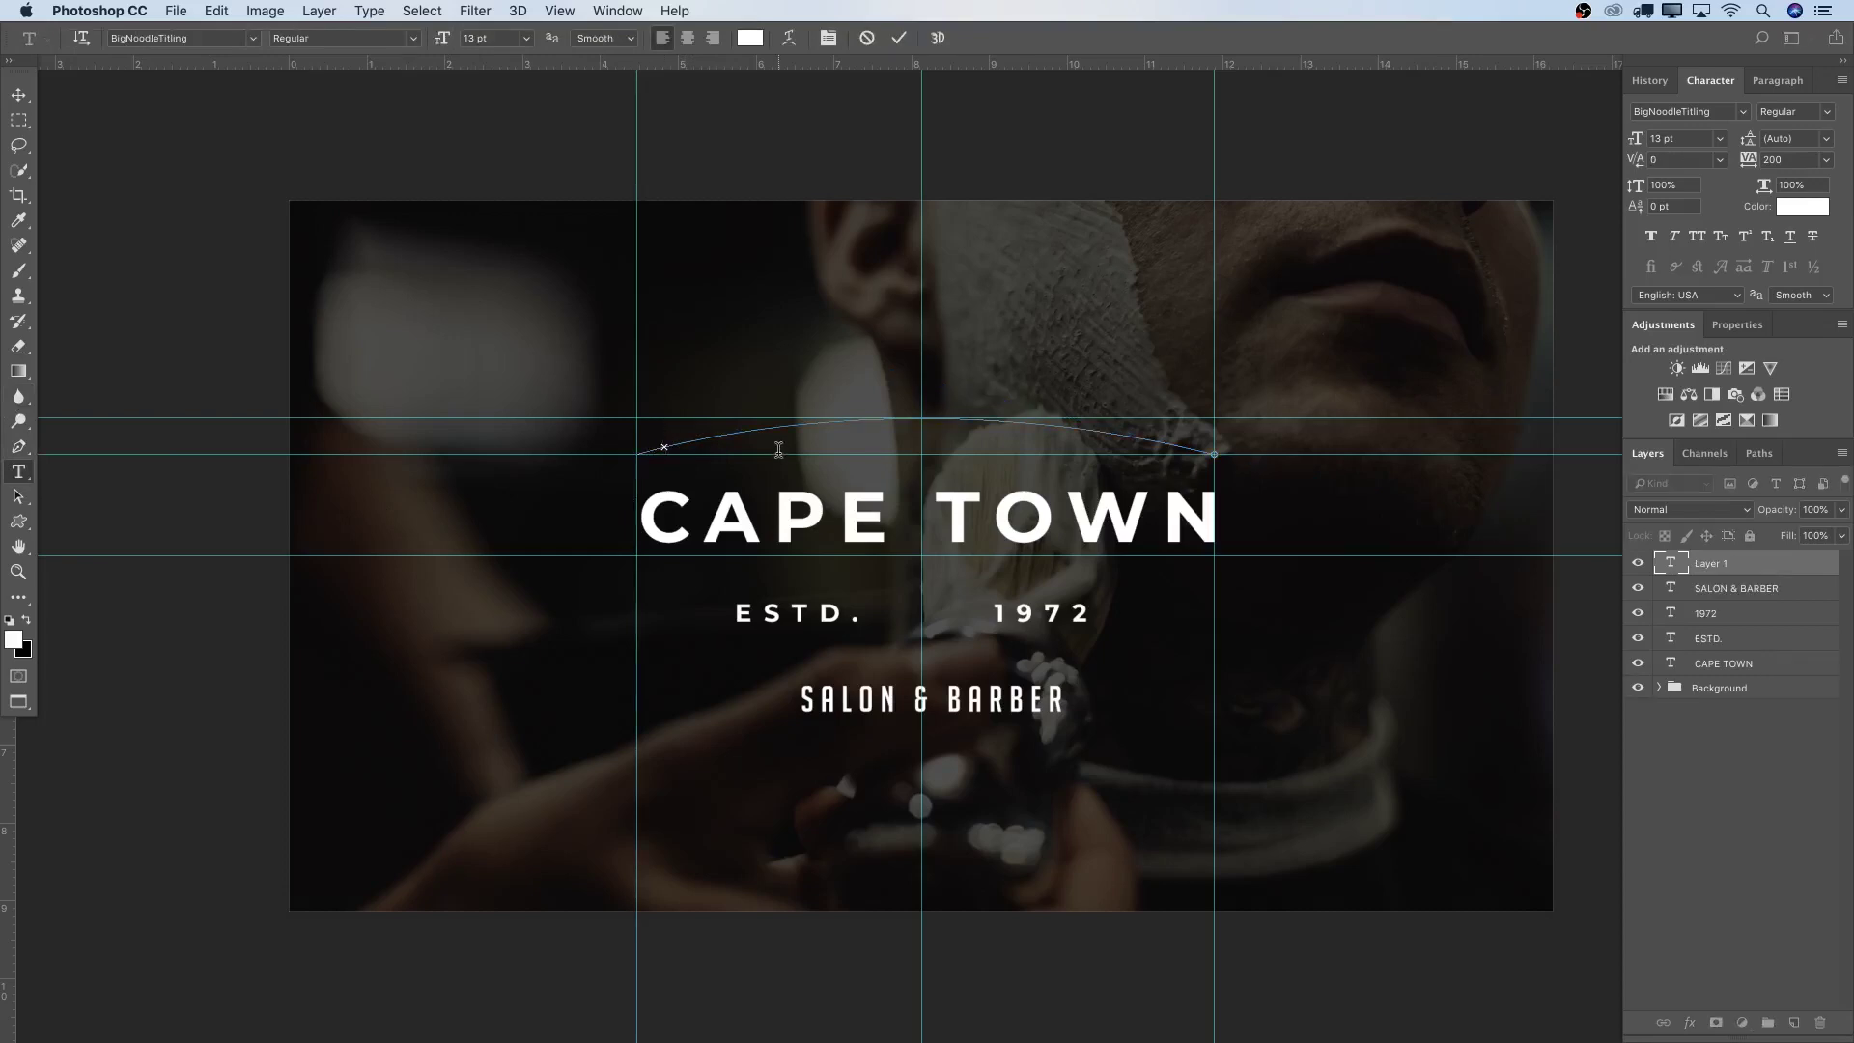
type("- THE BLADE")
key("super+a")
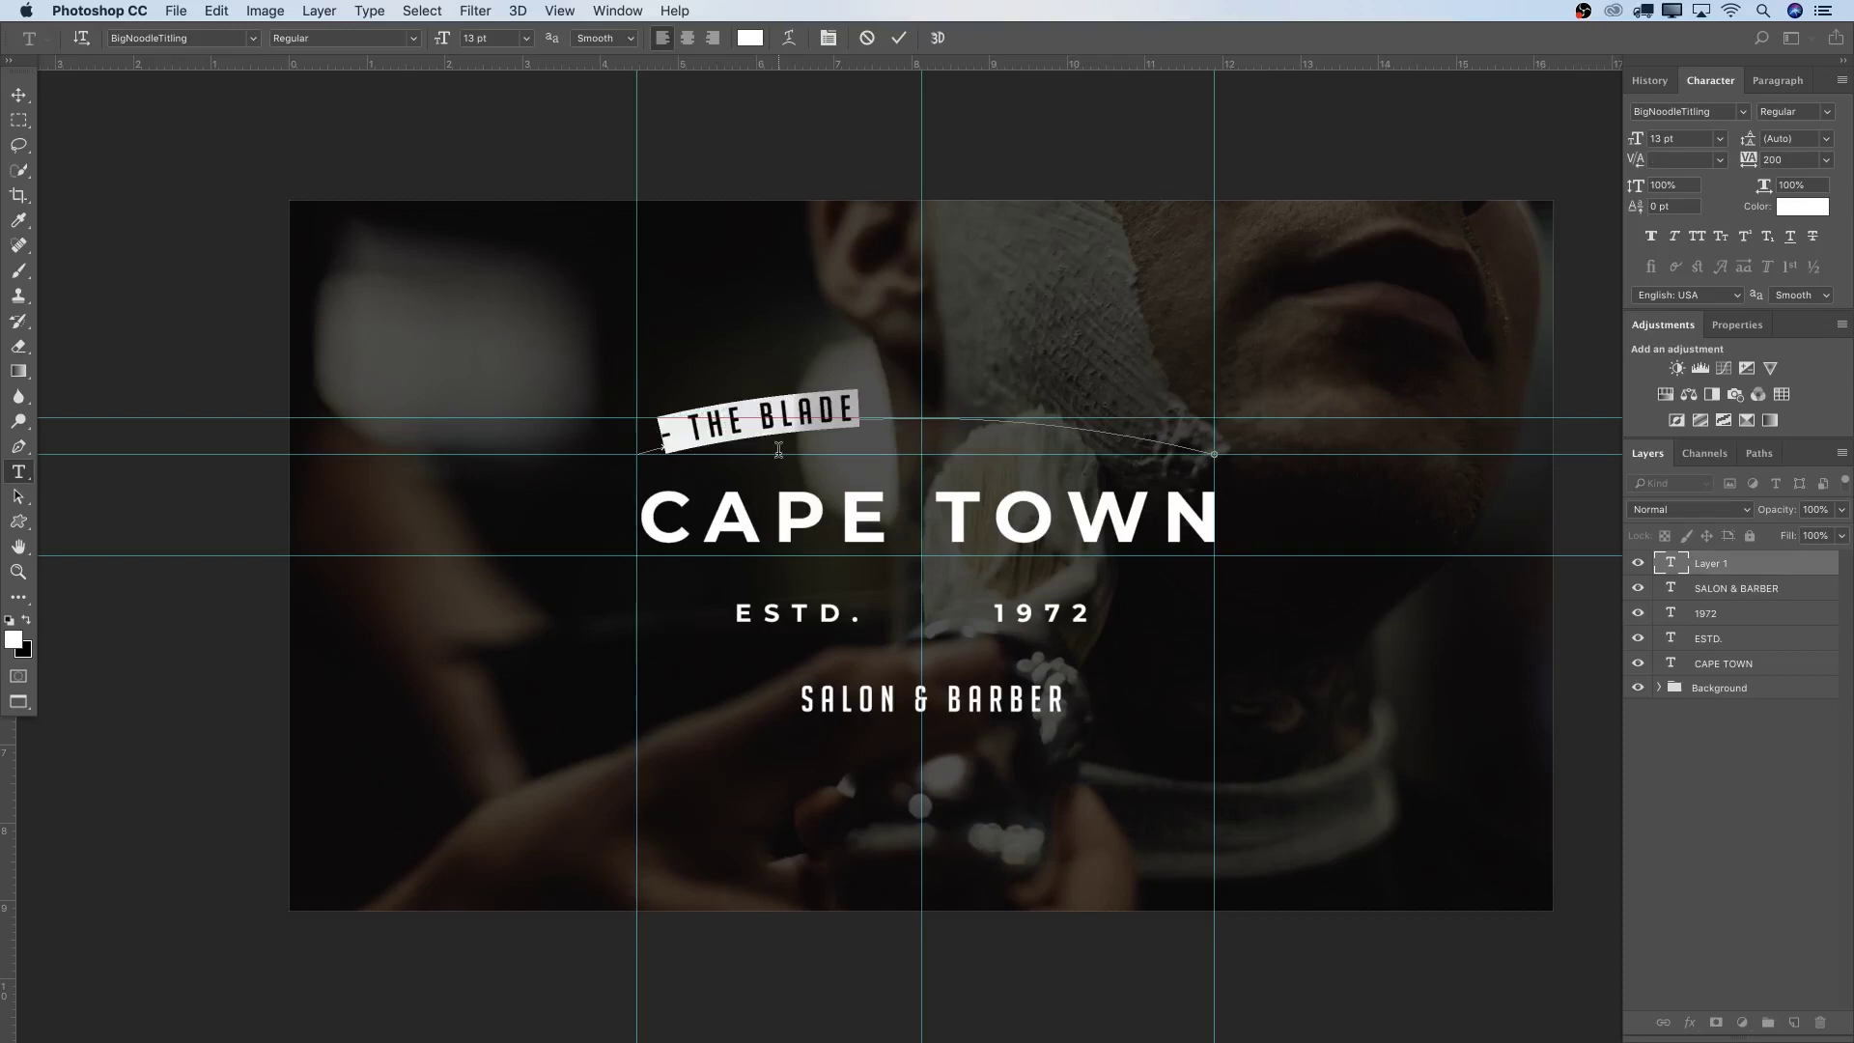
key("Right")
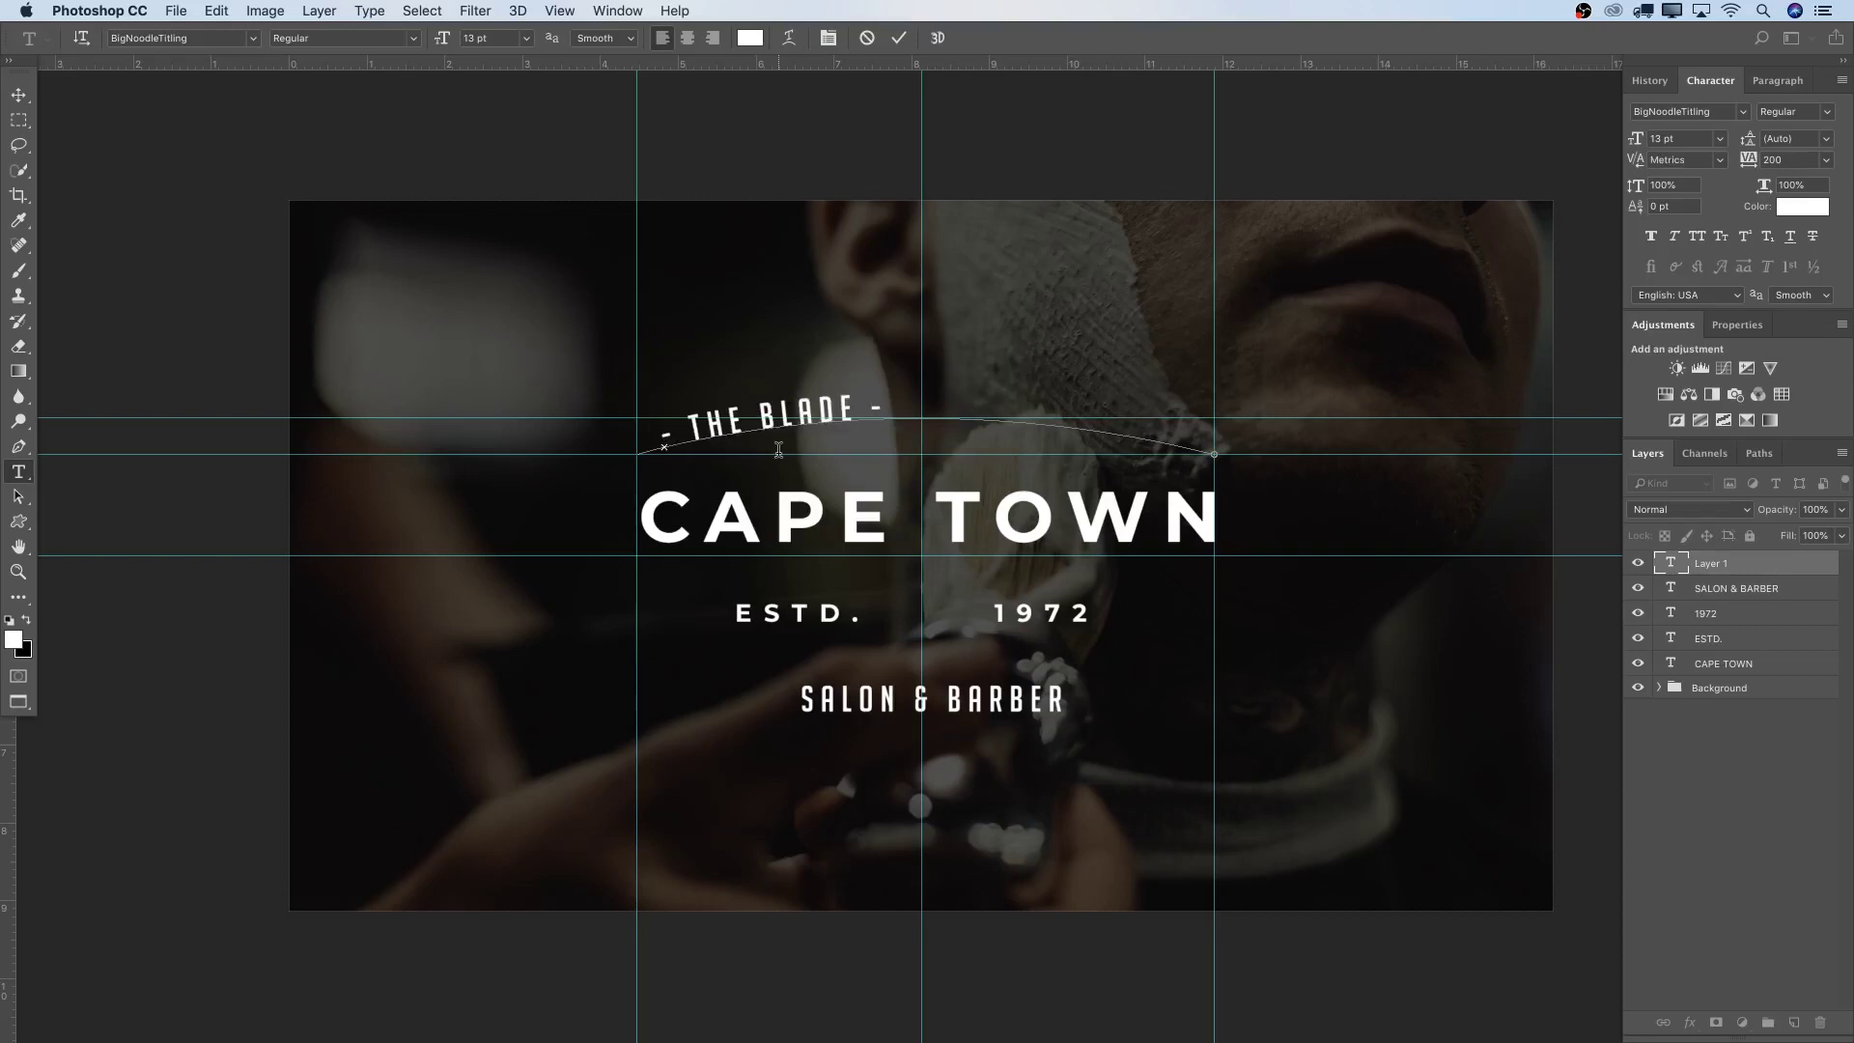
Format the whole curved "- THE BLADE -" text in Montserrat Bold at 10 pt
key("super+a")
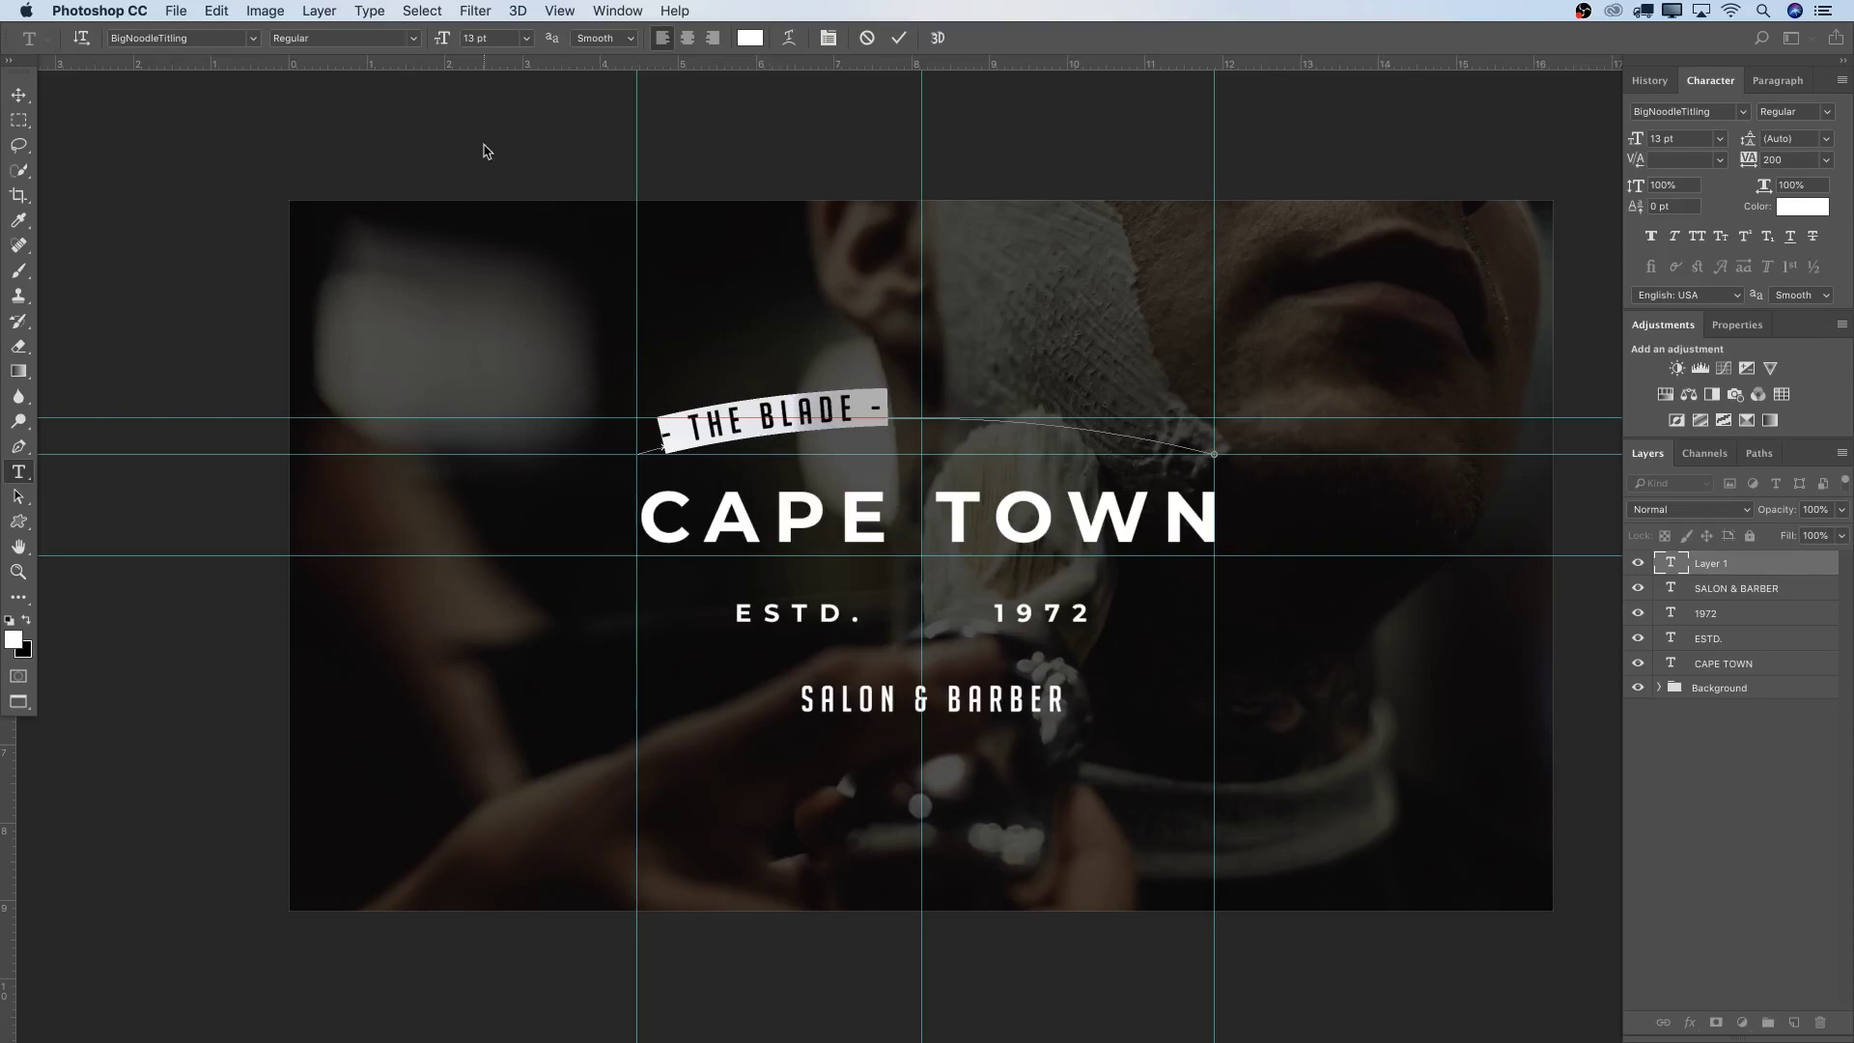
left_click(212, 39)
left_click(255, 38)
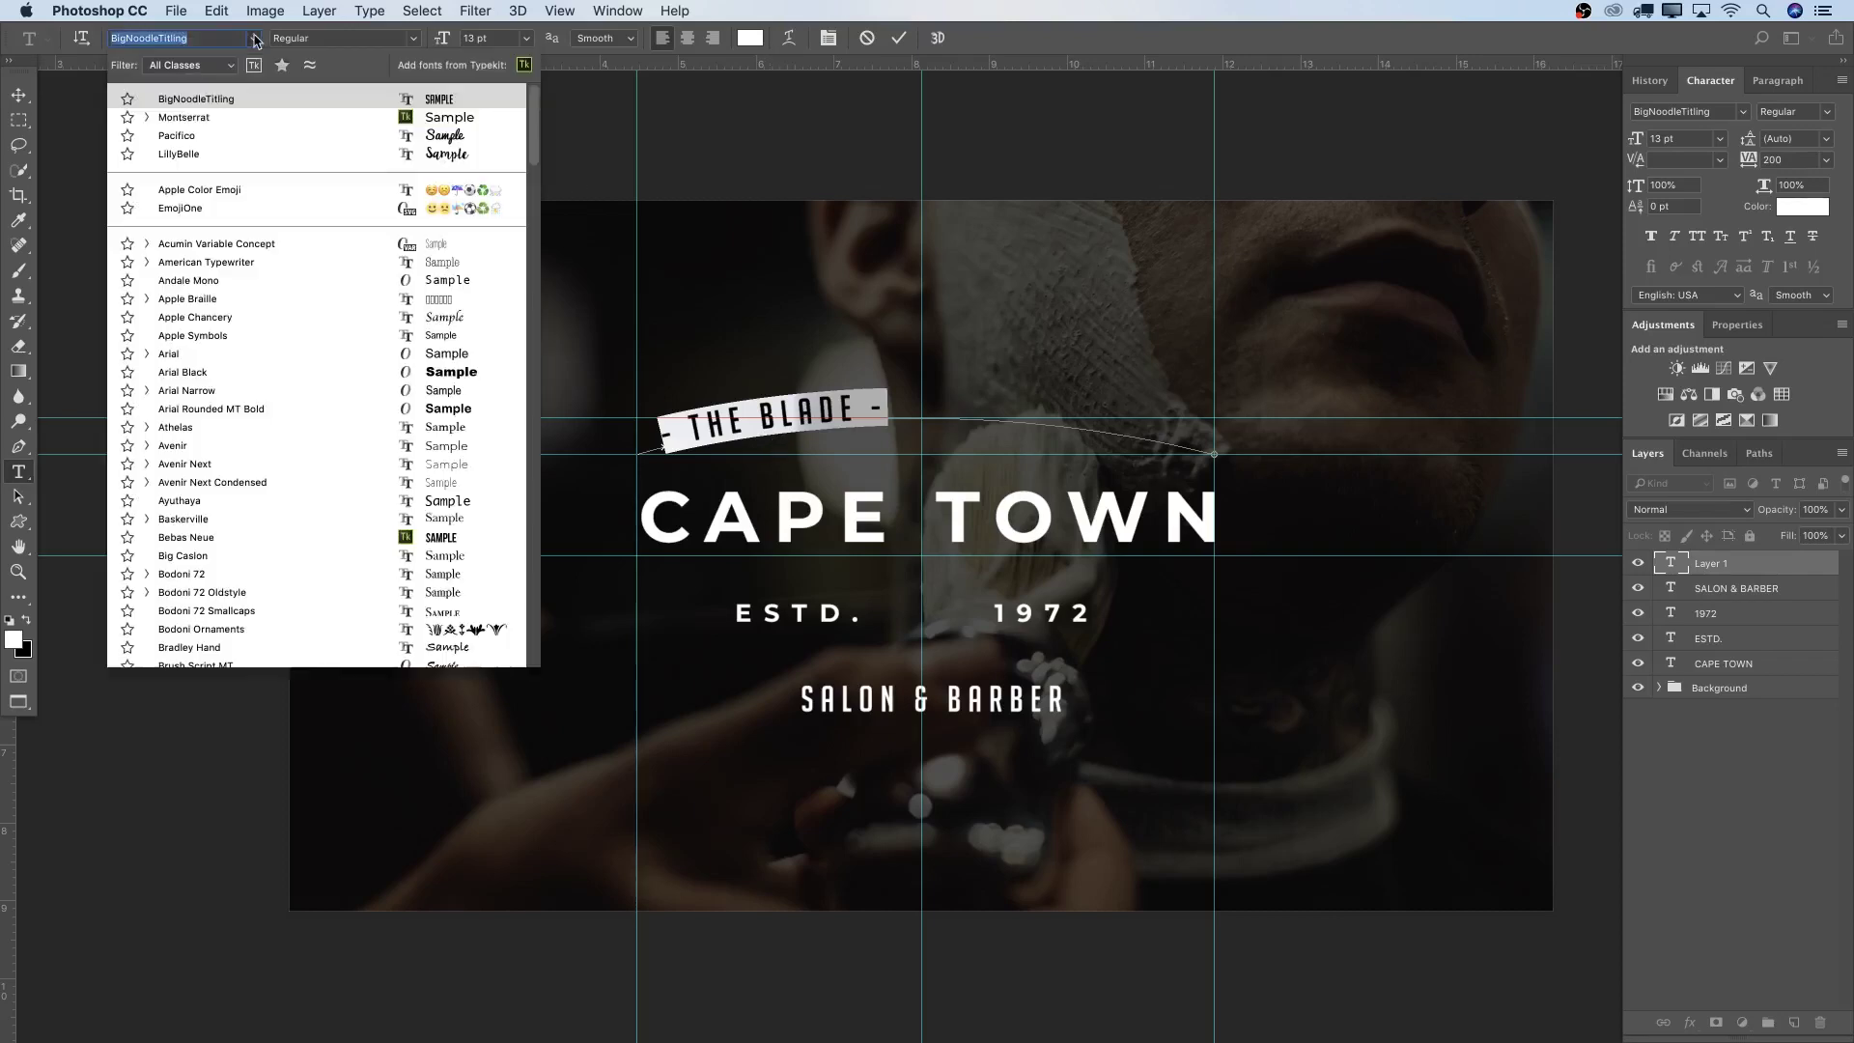
left_click(217, 116)
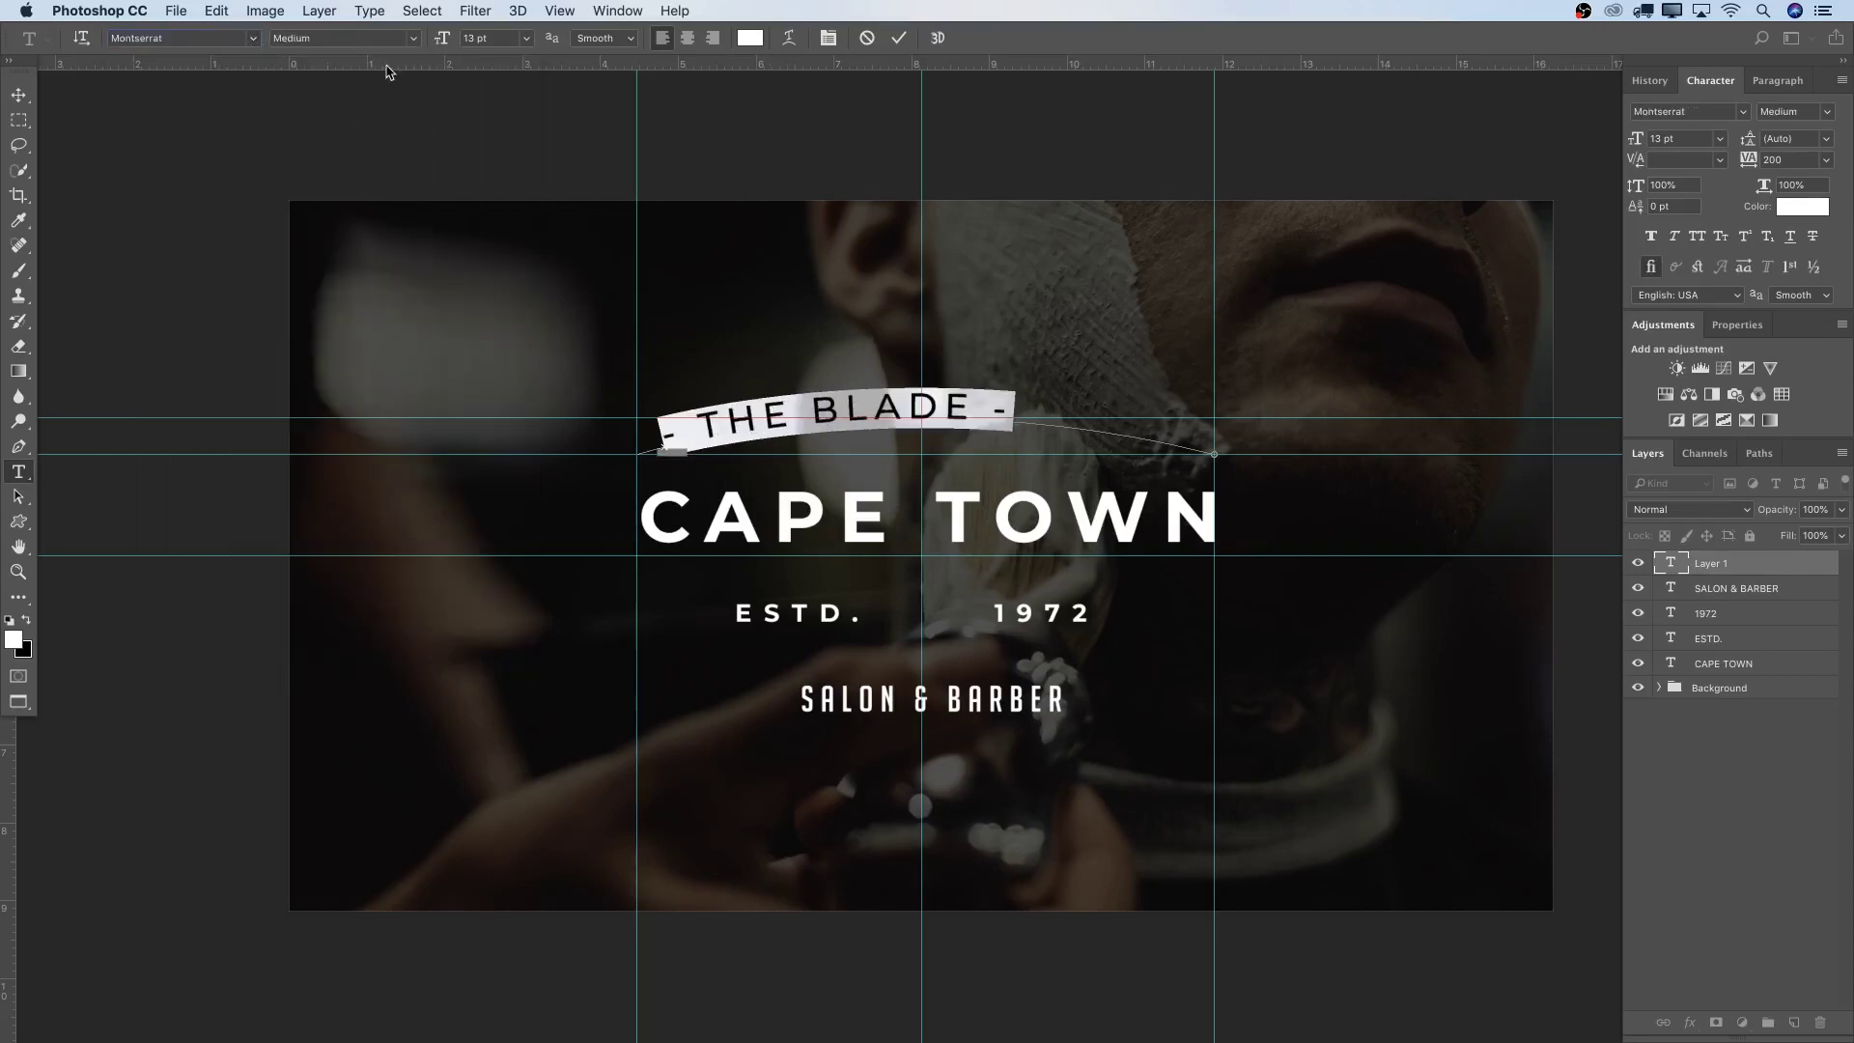
left_click(406, 42)
left_click(383, 60)
left_click(432, 32)
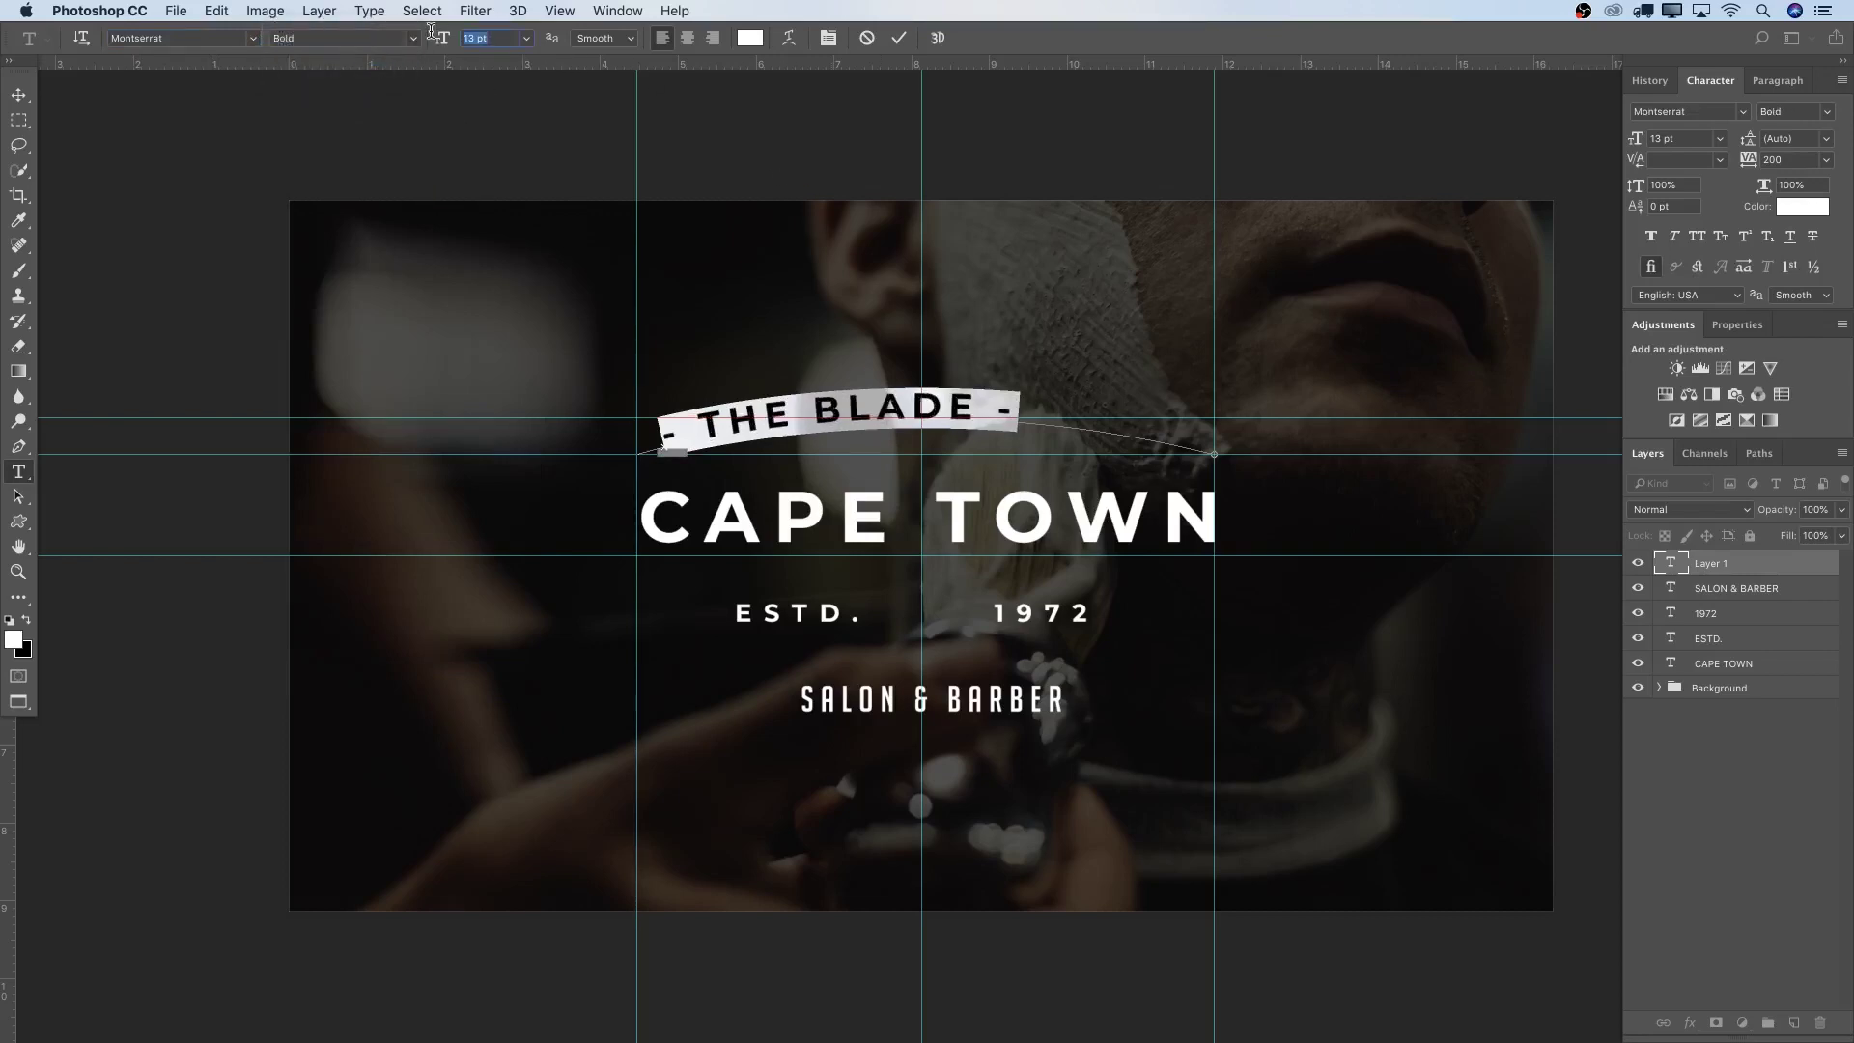
type("8")
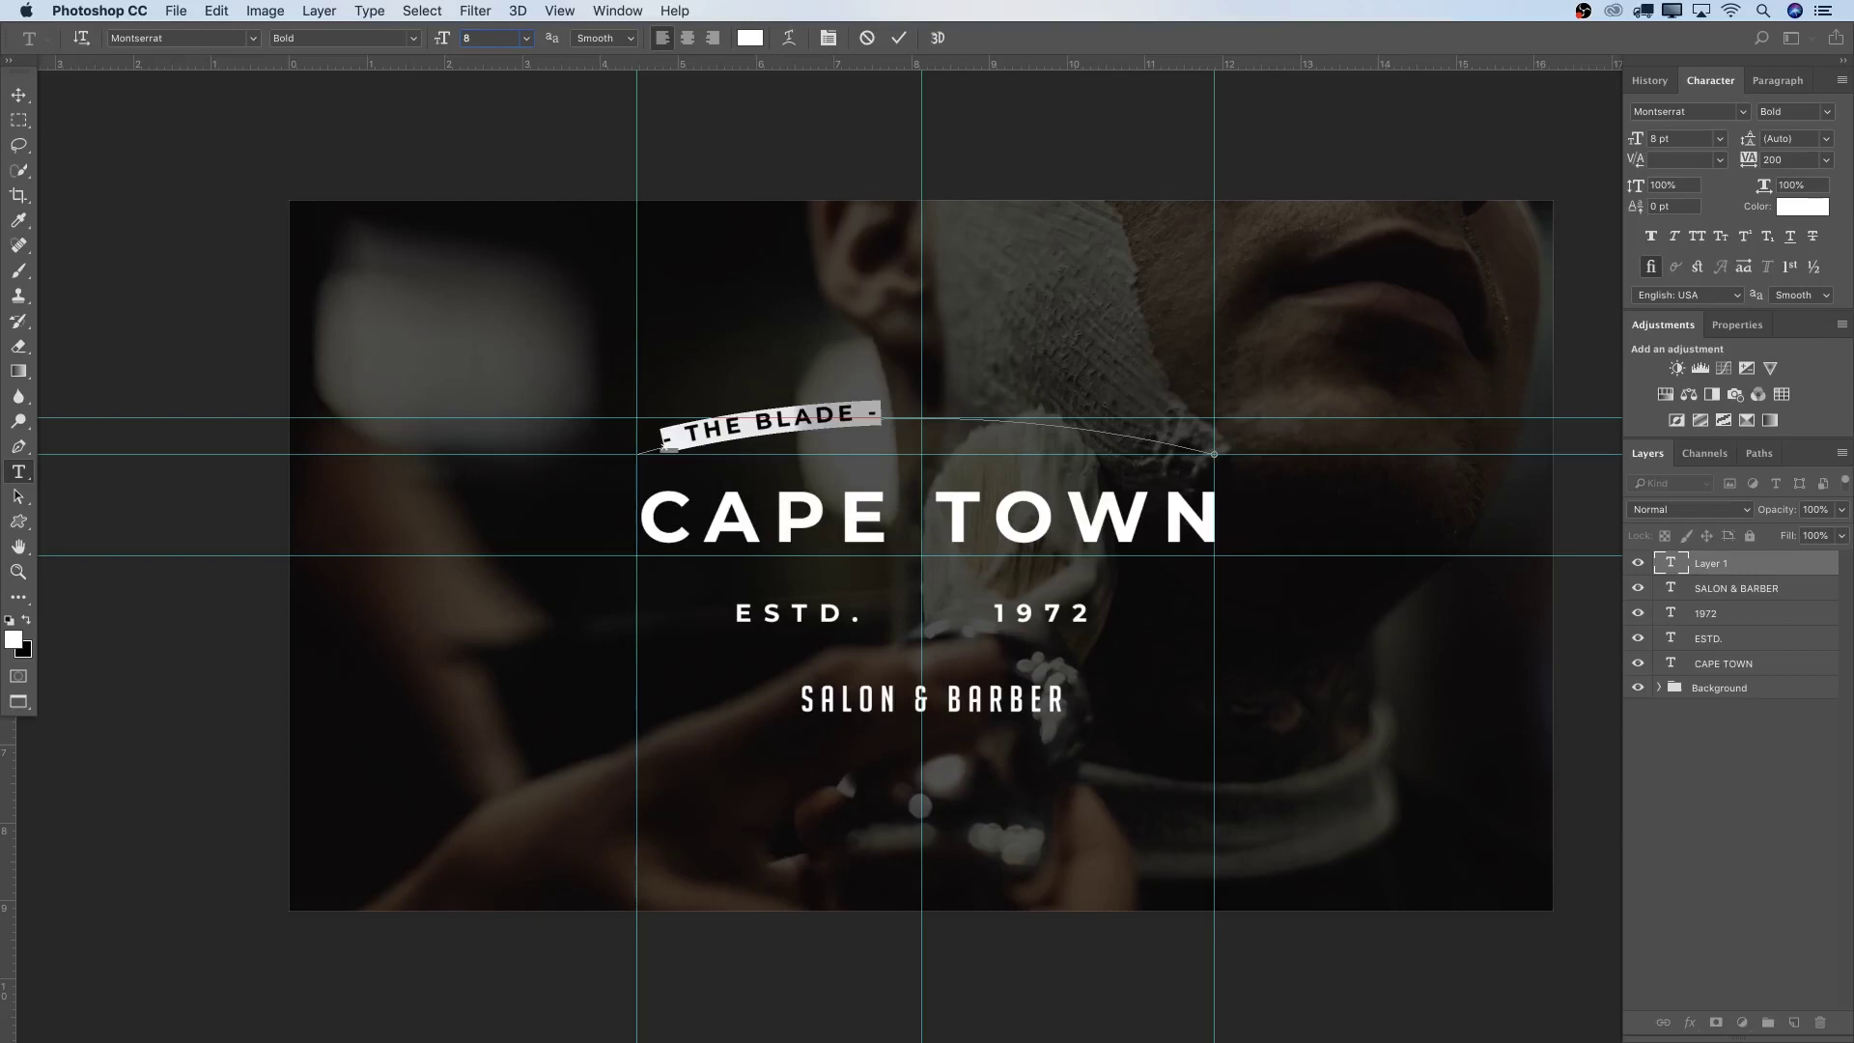
type("10")
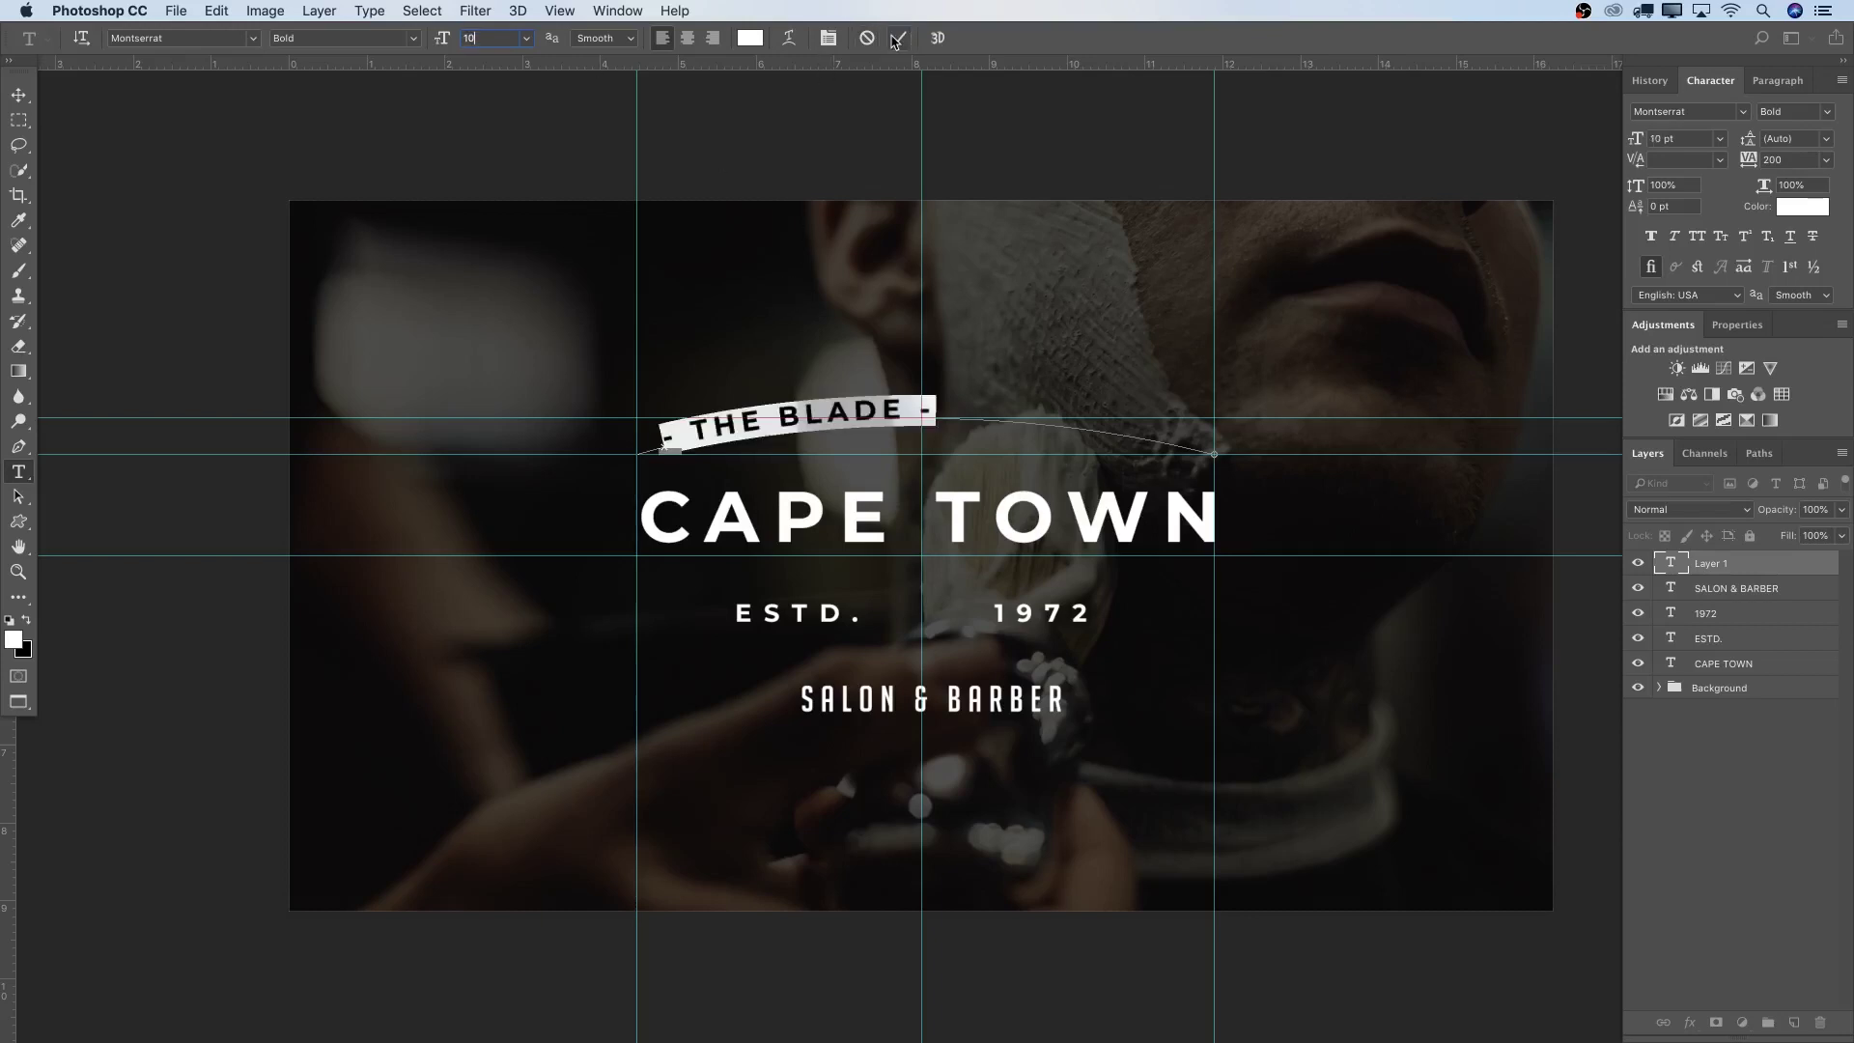
Pad the curved "- THE BLADE -" text with leading spaces toward the vertical centre guide and set its tracking to 500
left_click(665, 432)
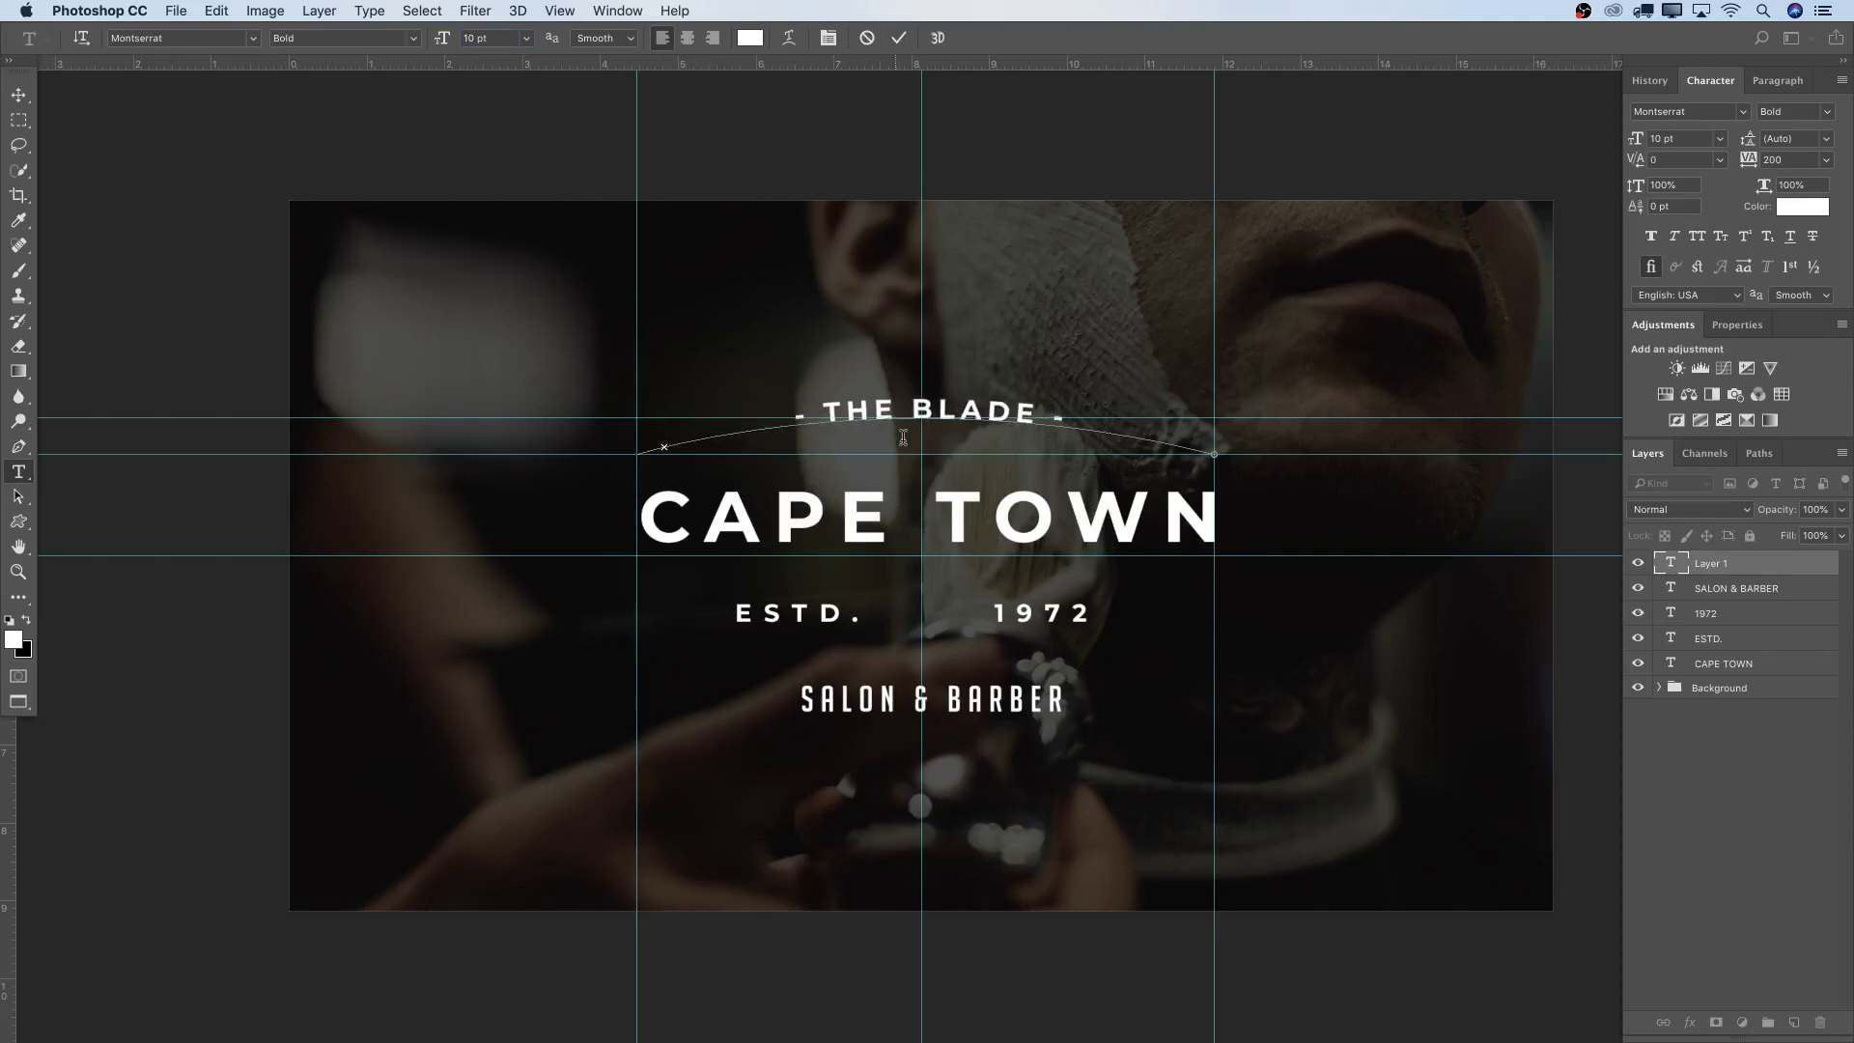
key("BackSpace")
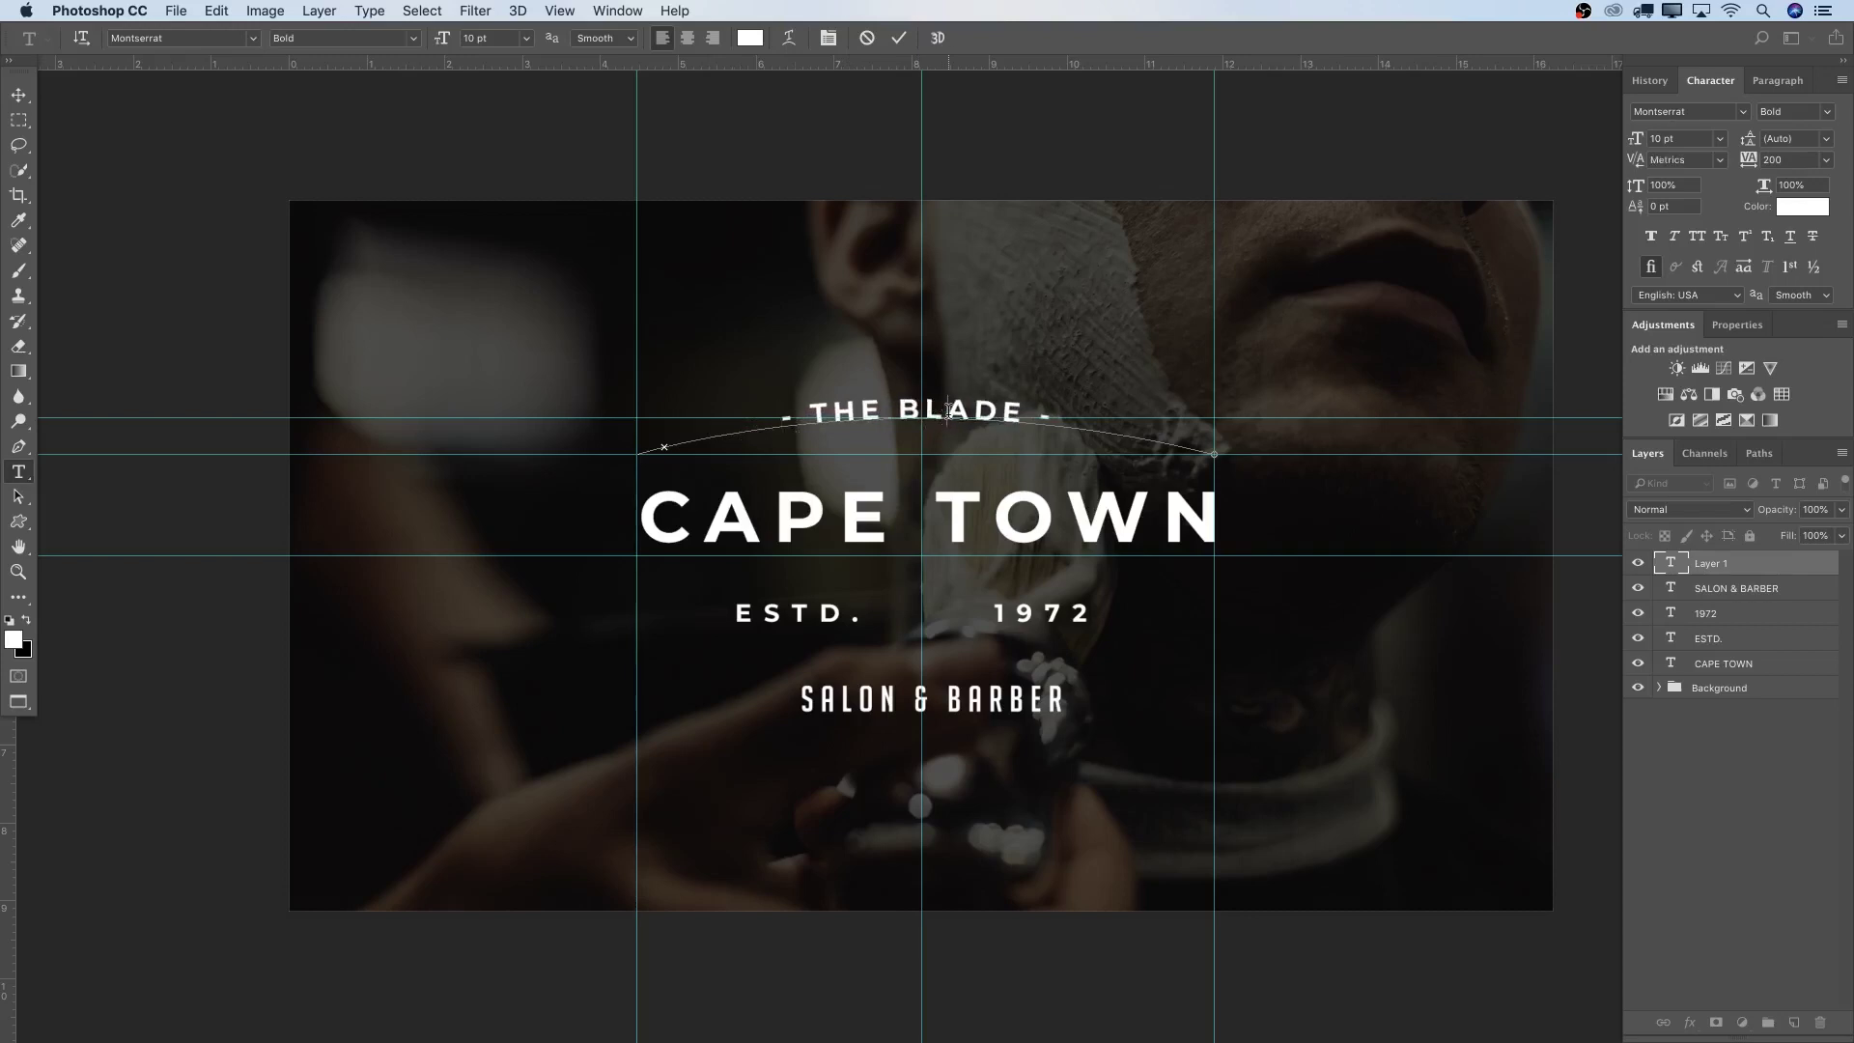
key("super+a")
left_click(1784, 160)
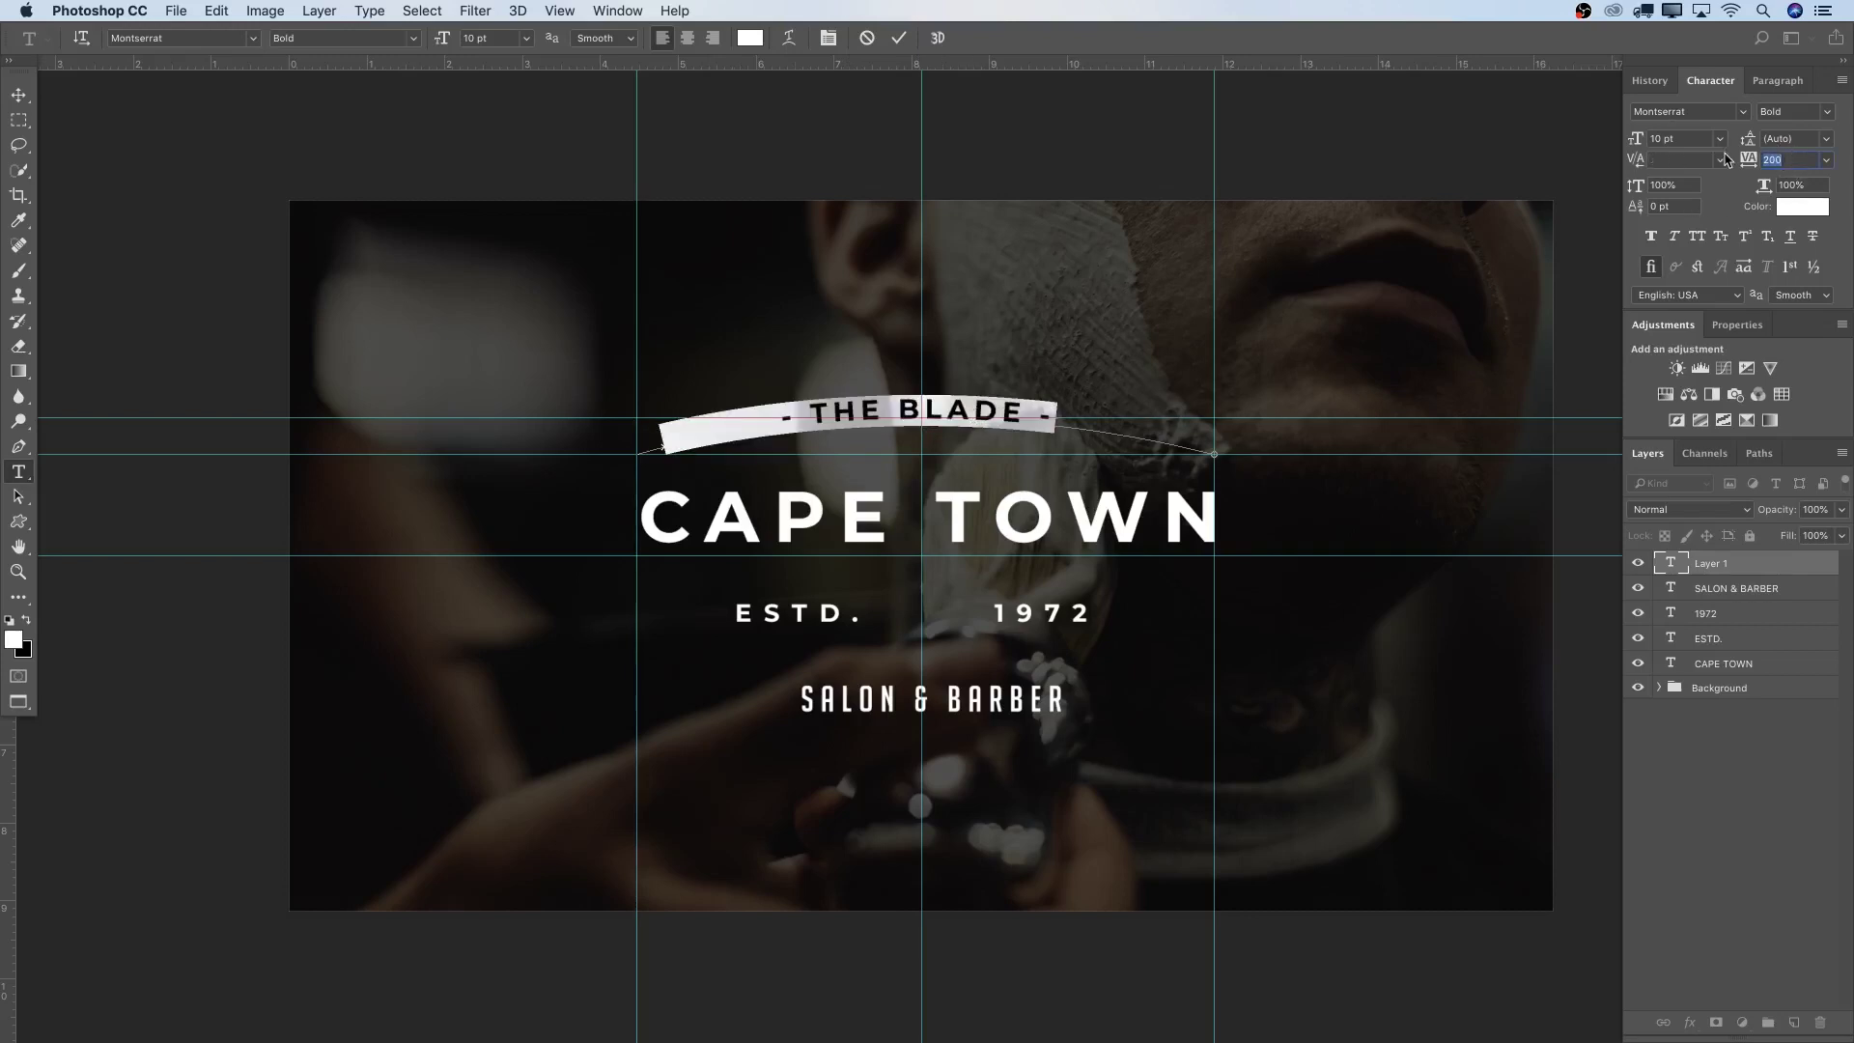
type("500")
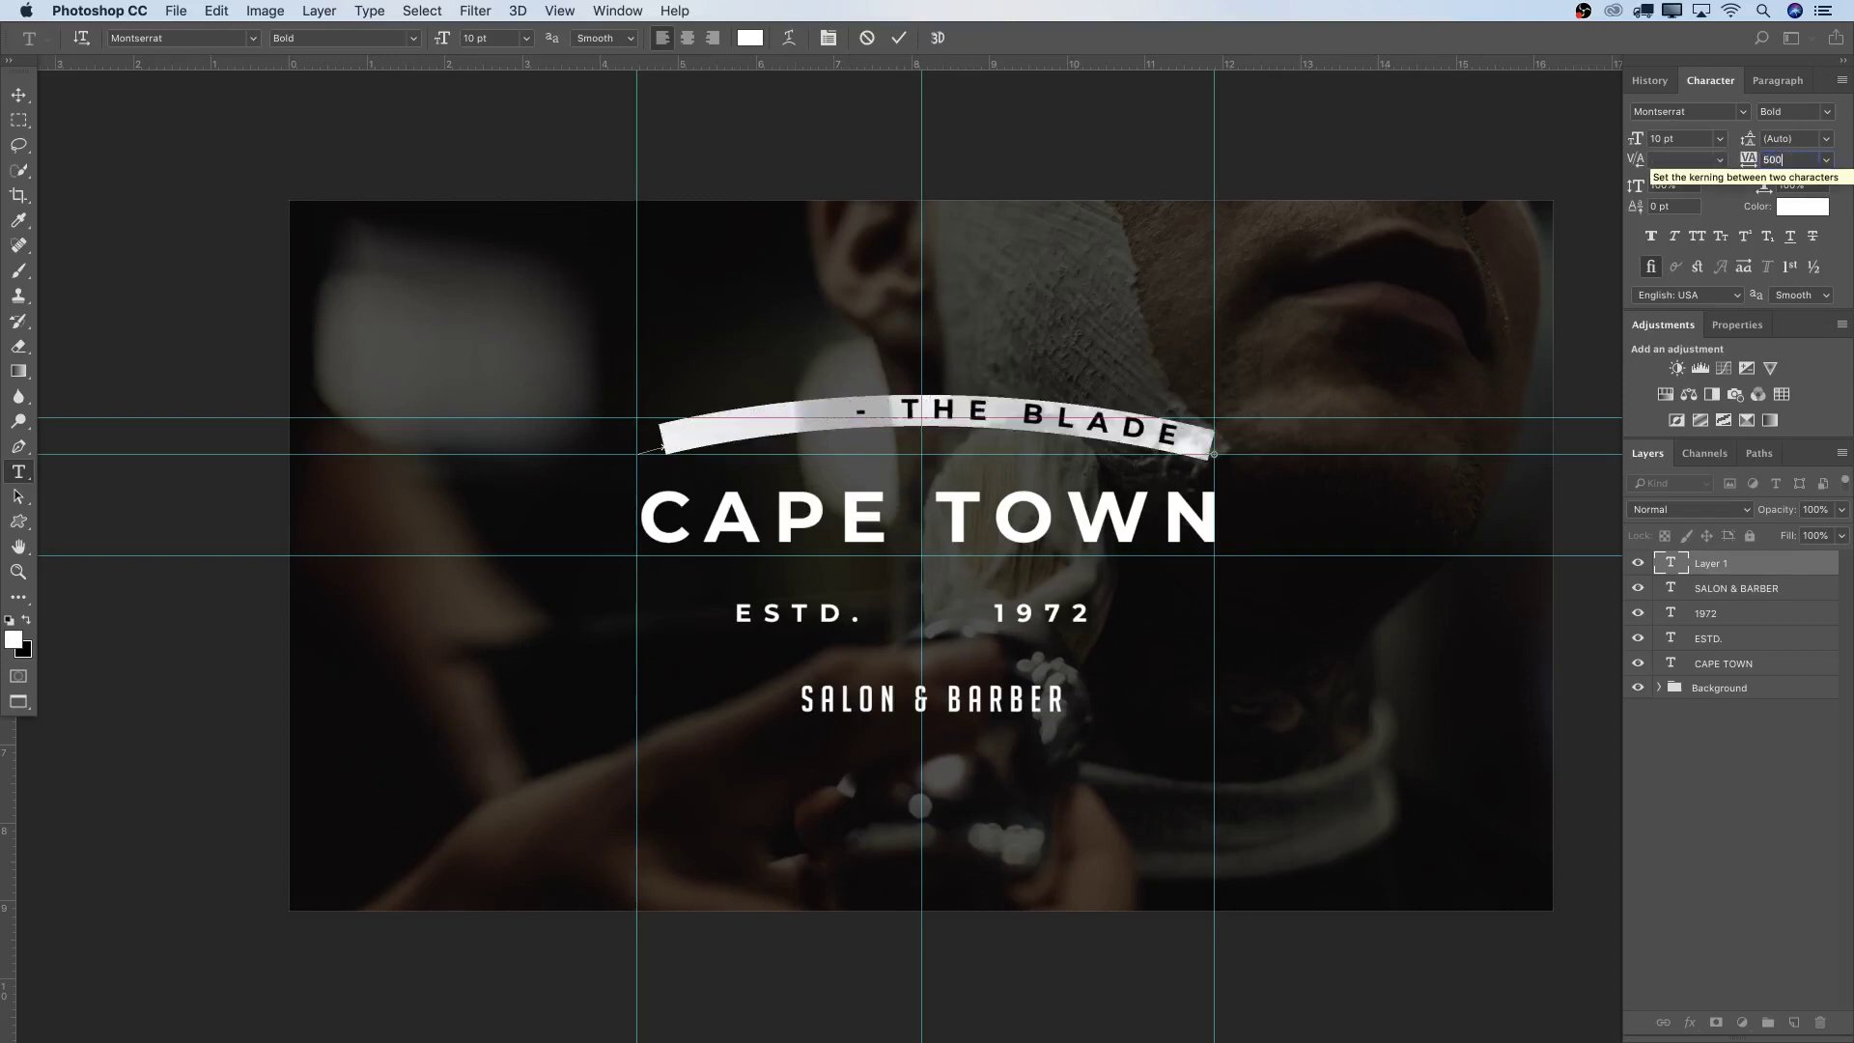
Remove surplus leading spaces from "- THE BLADE -" so it is centred on the vertical middle guide, and commit the text
left_click(873, 415)
key("BackSpace")
key("BackSpace")
key("BackSpace")
key("BackSpace")
key("BackSpace")
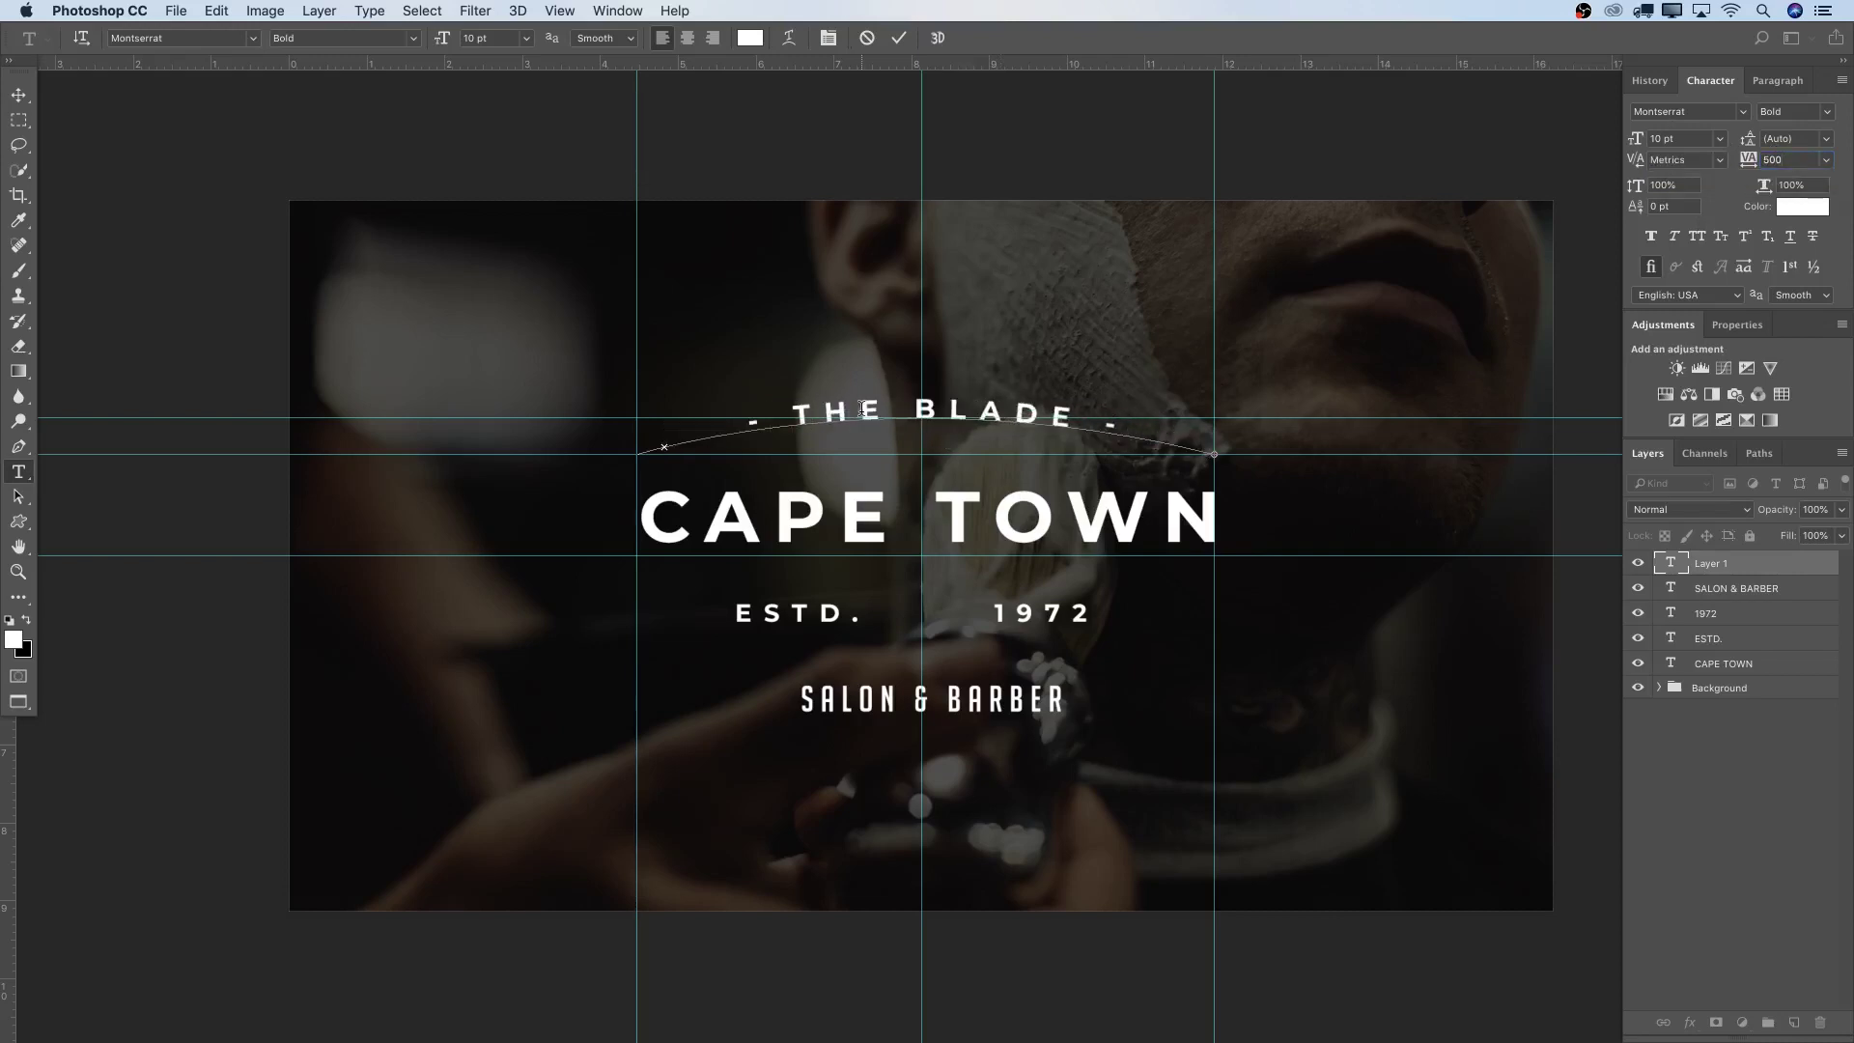
left_click(901, 38)
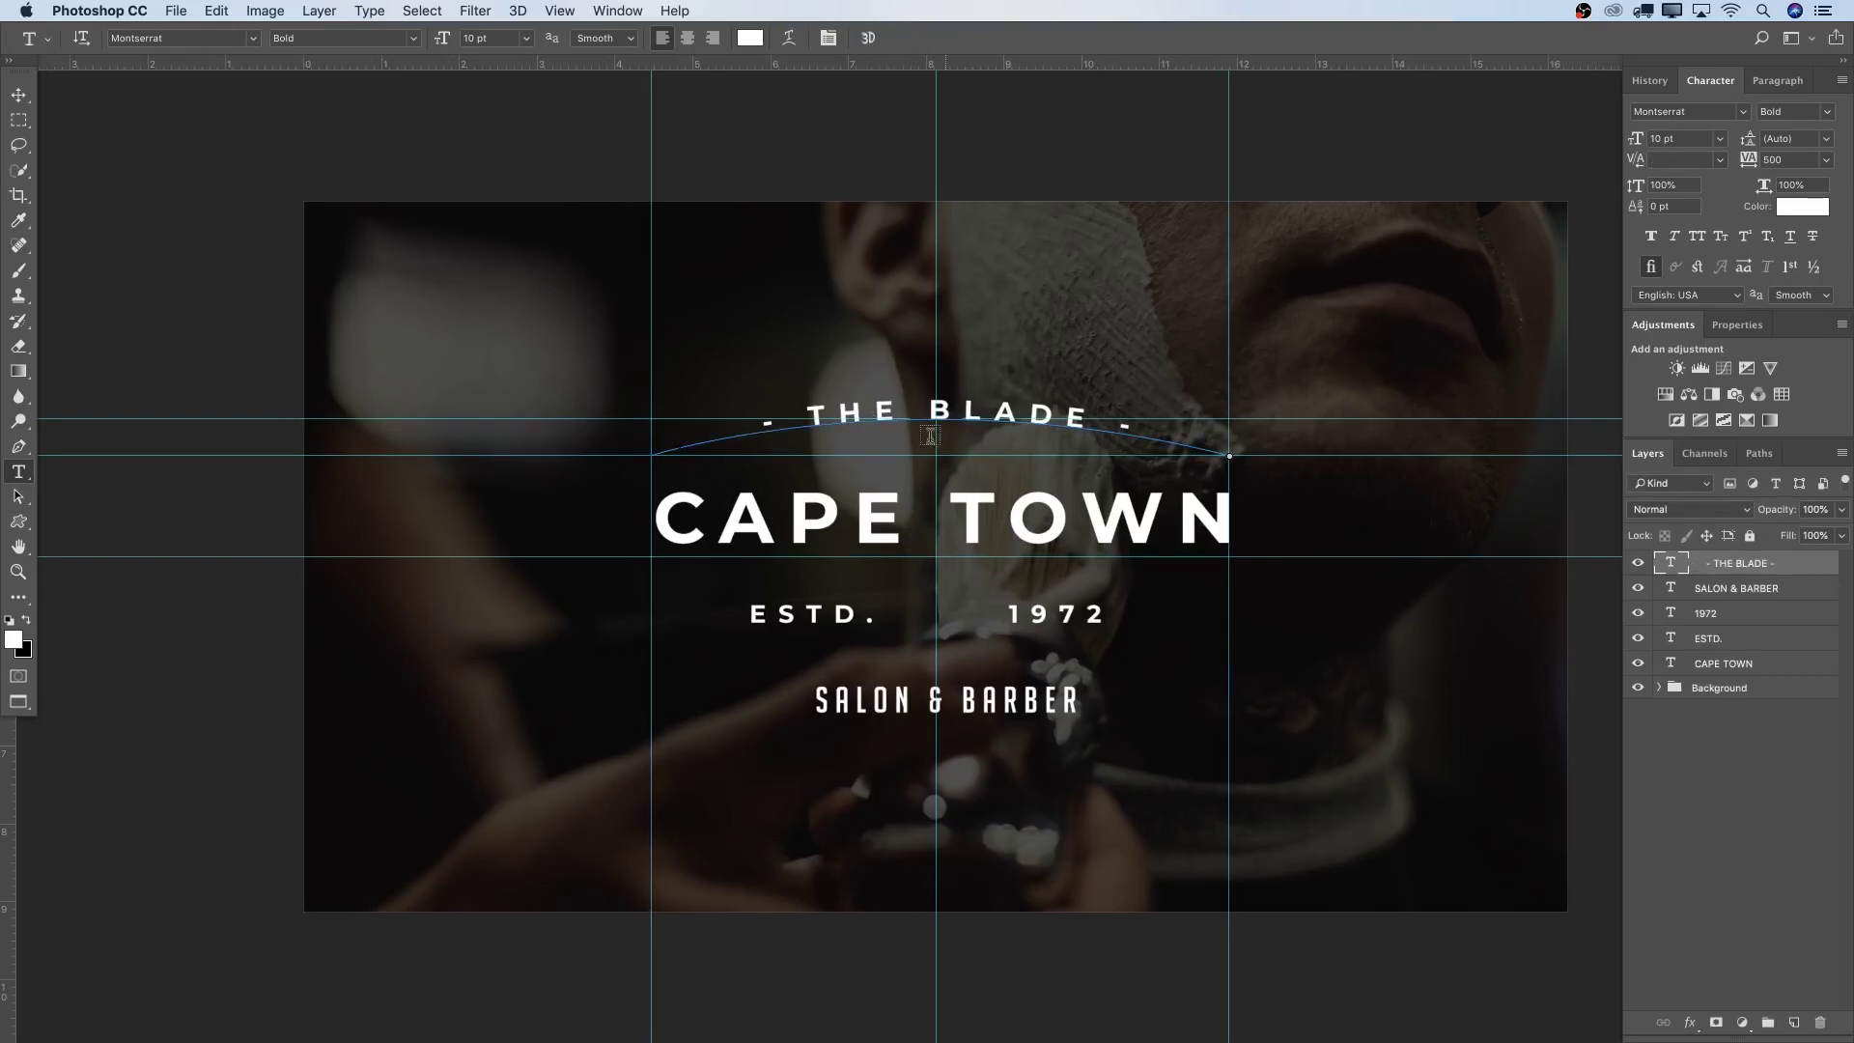
Set the whole "- THE BLADE -" text to 11 pt and trim its leading spaces to recentre it on the arch
left_click(856, 406)
key("super+a")
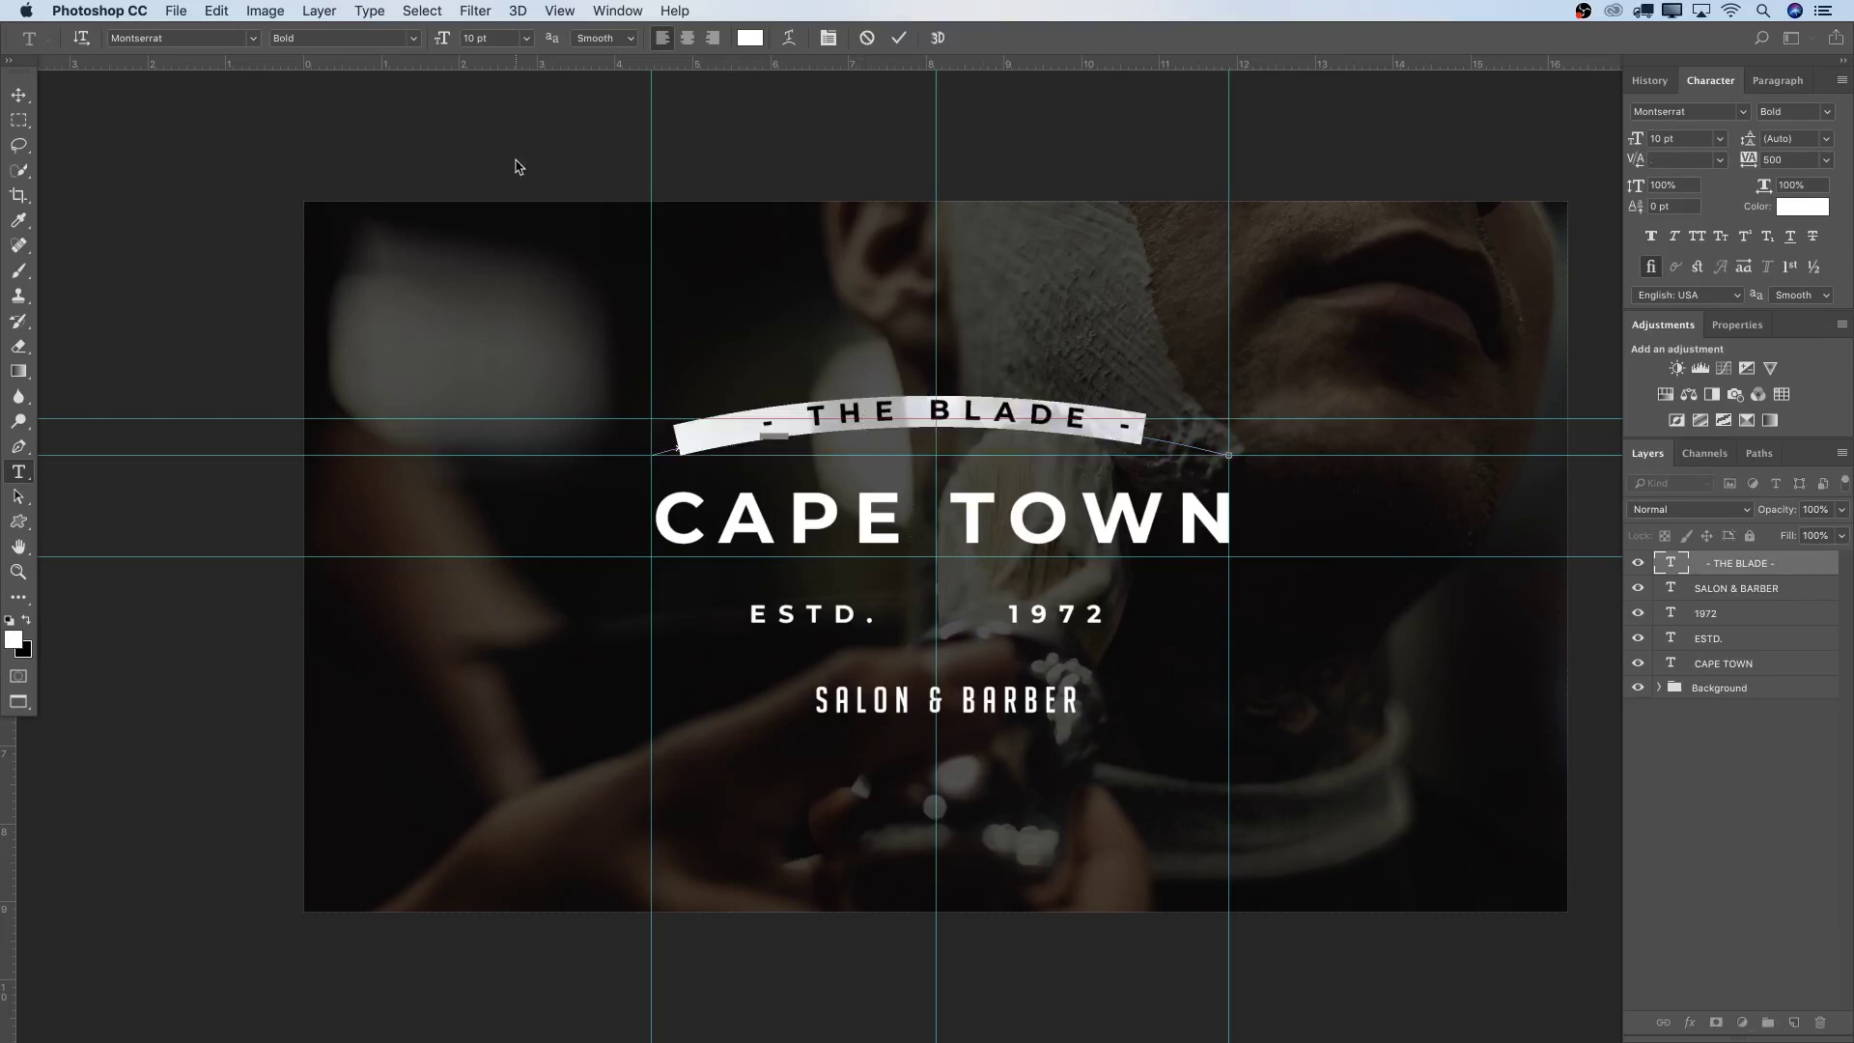
left_click(454, 36)
type("11")
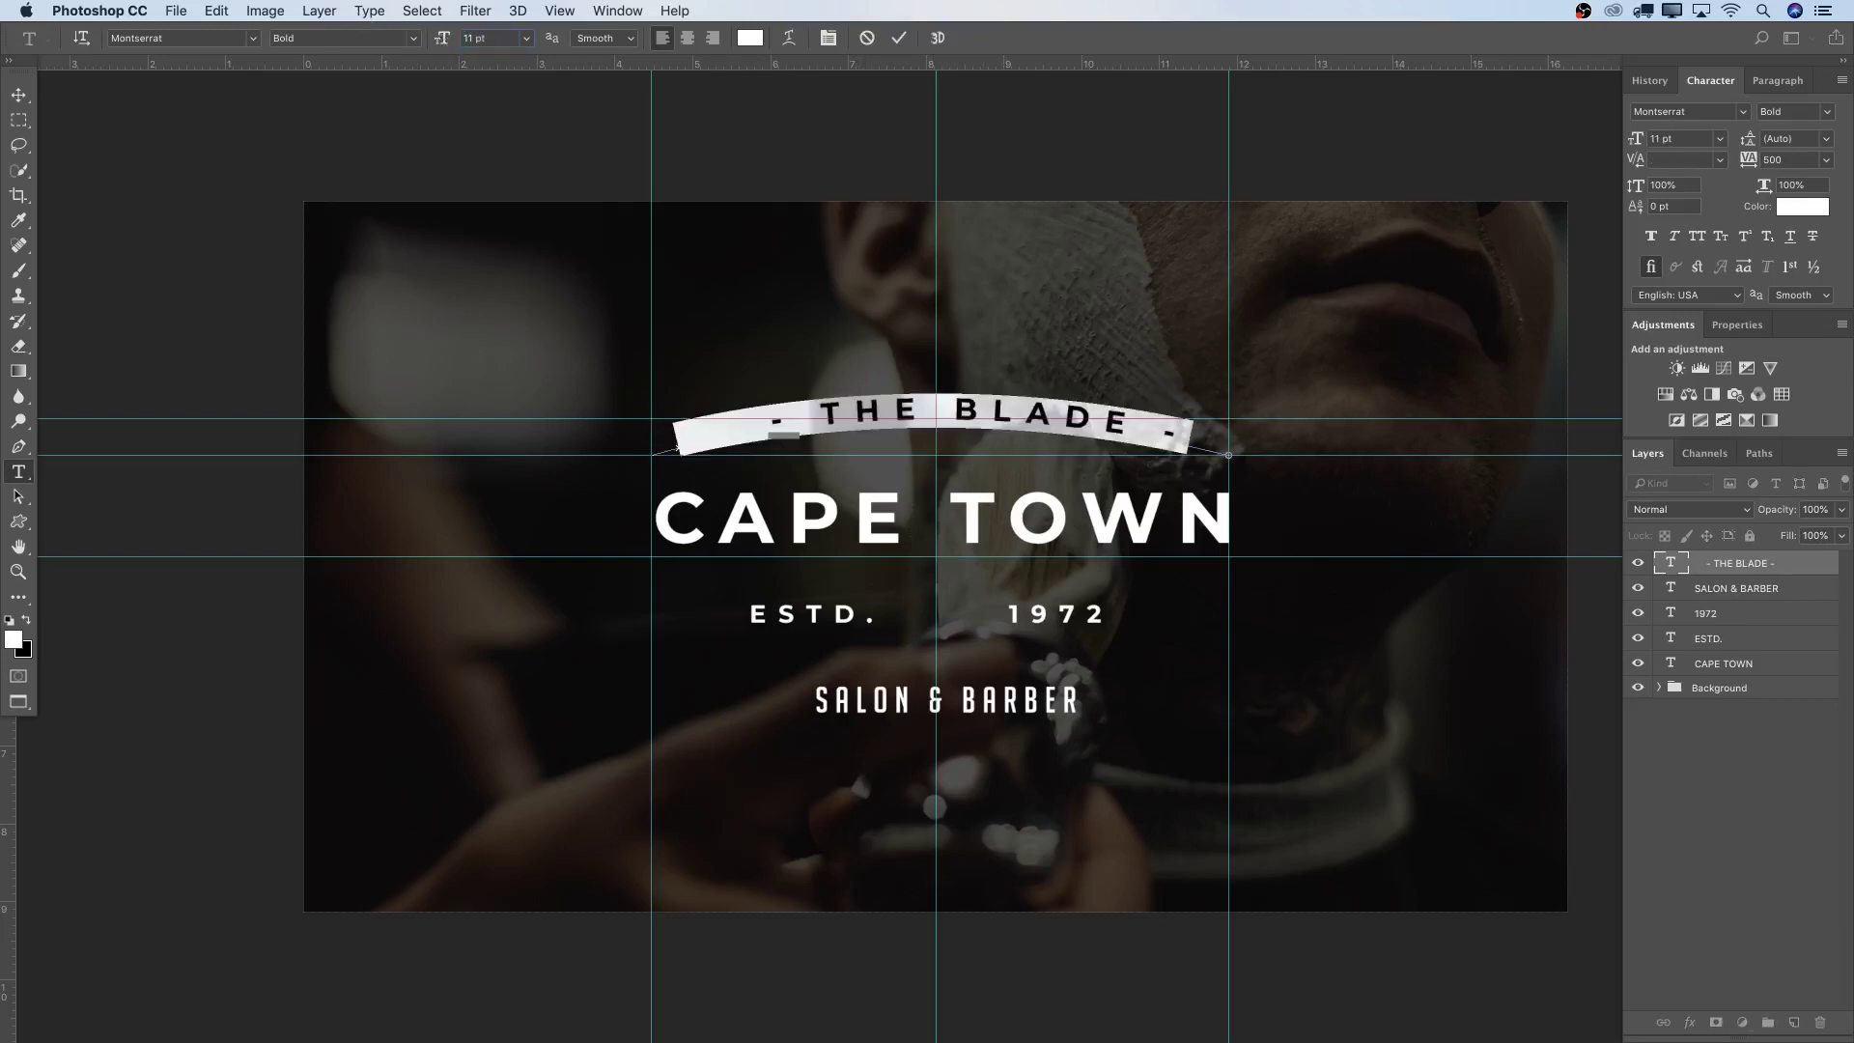
left_click(749, 419)
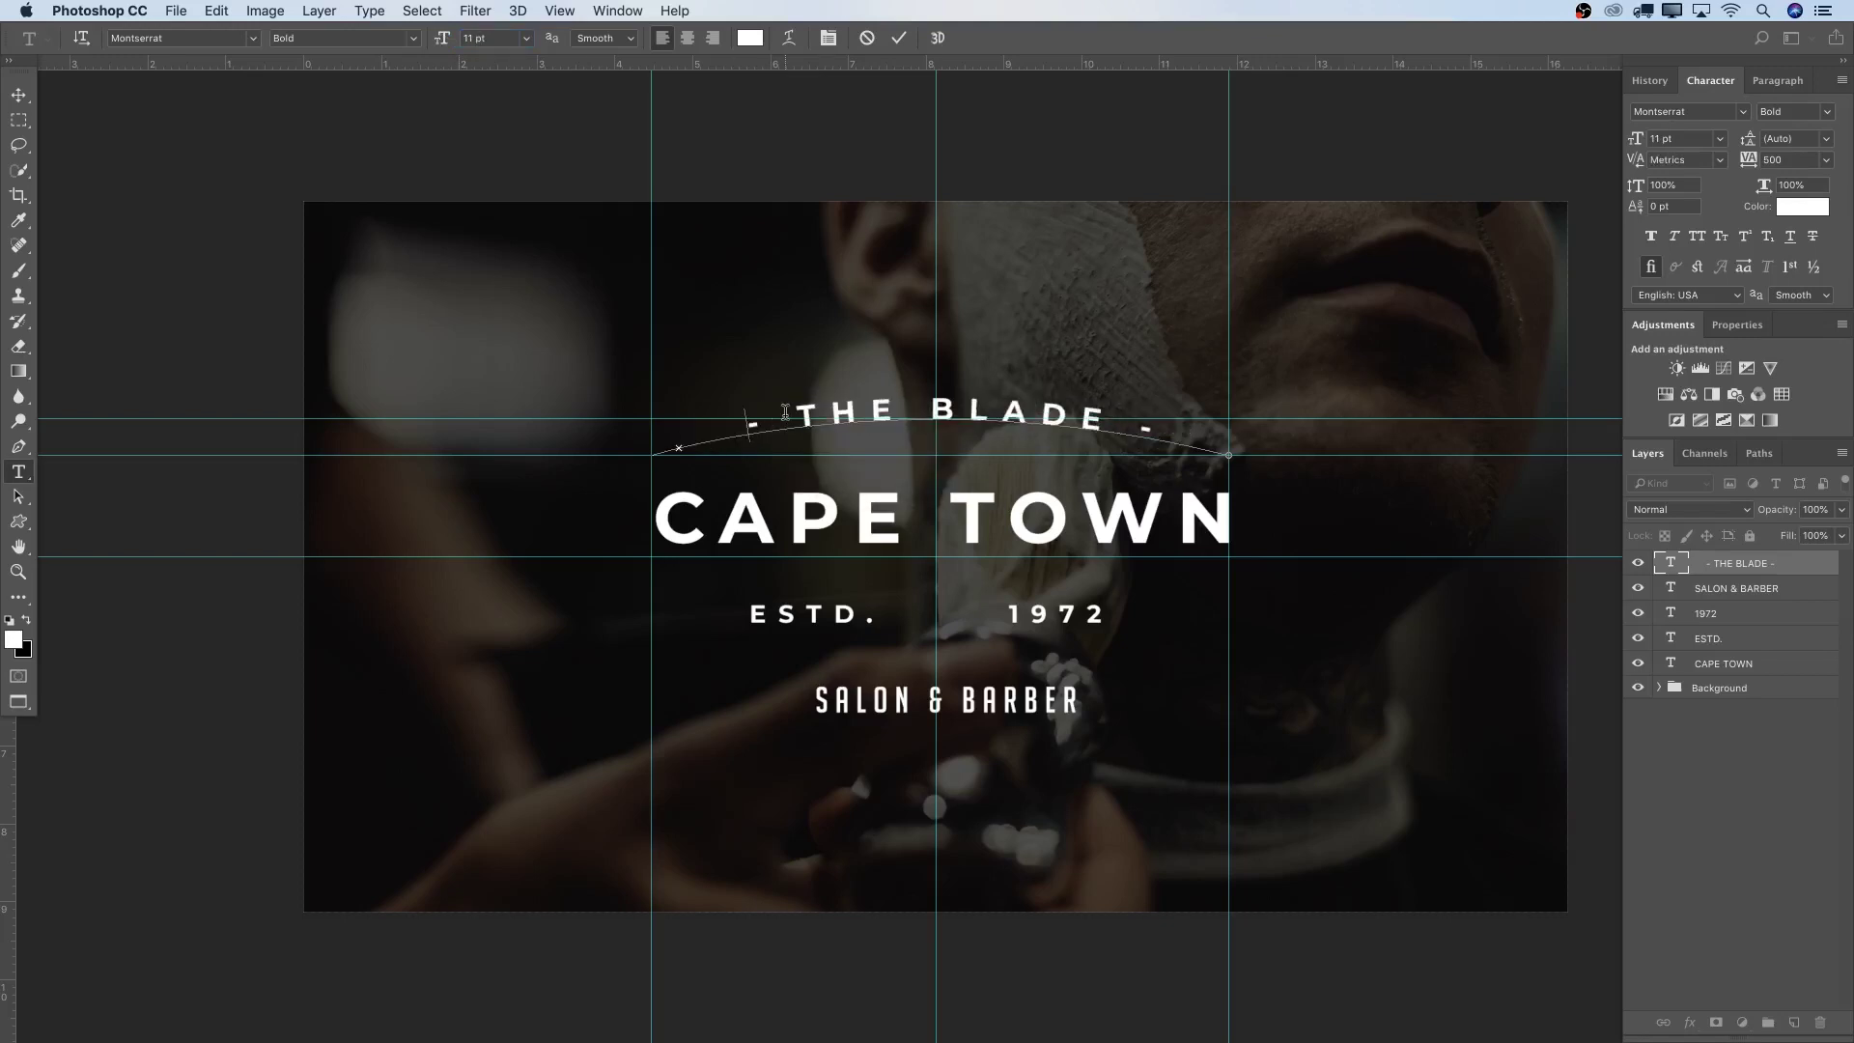
key("super+Return")
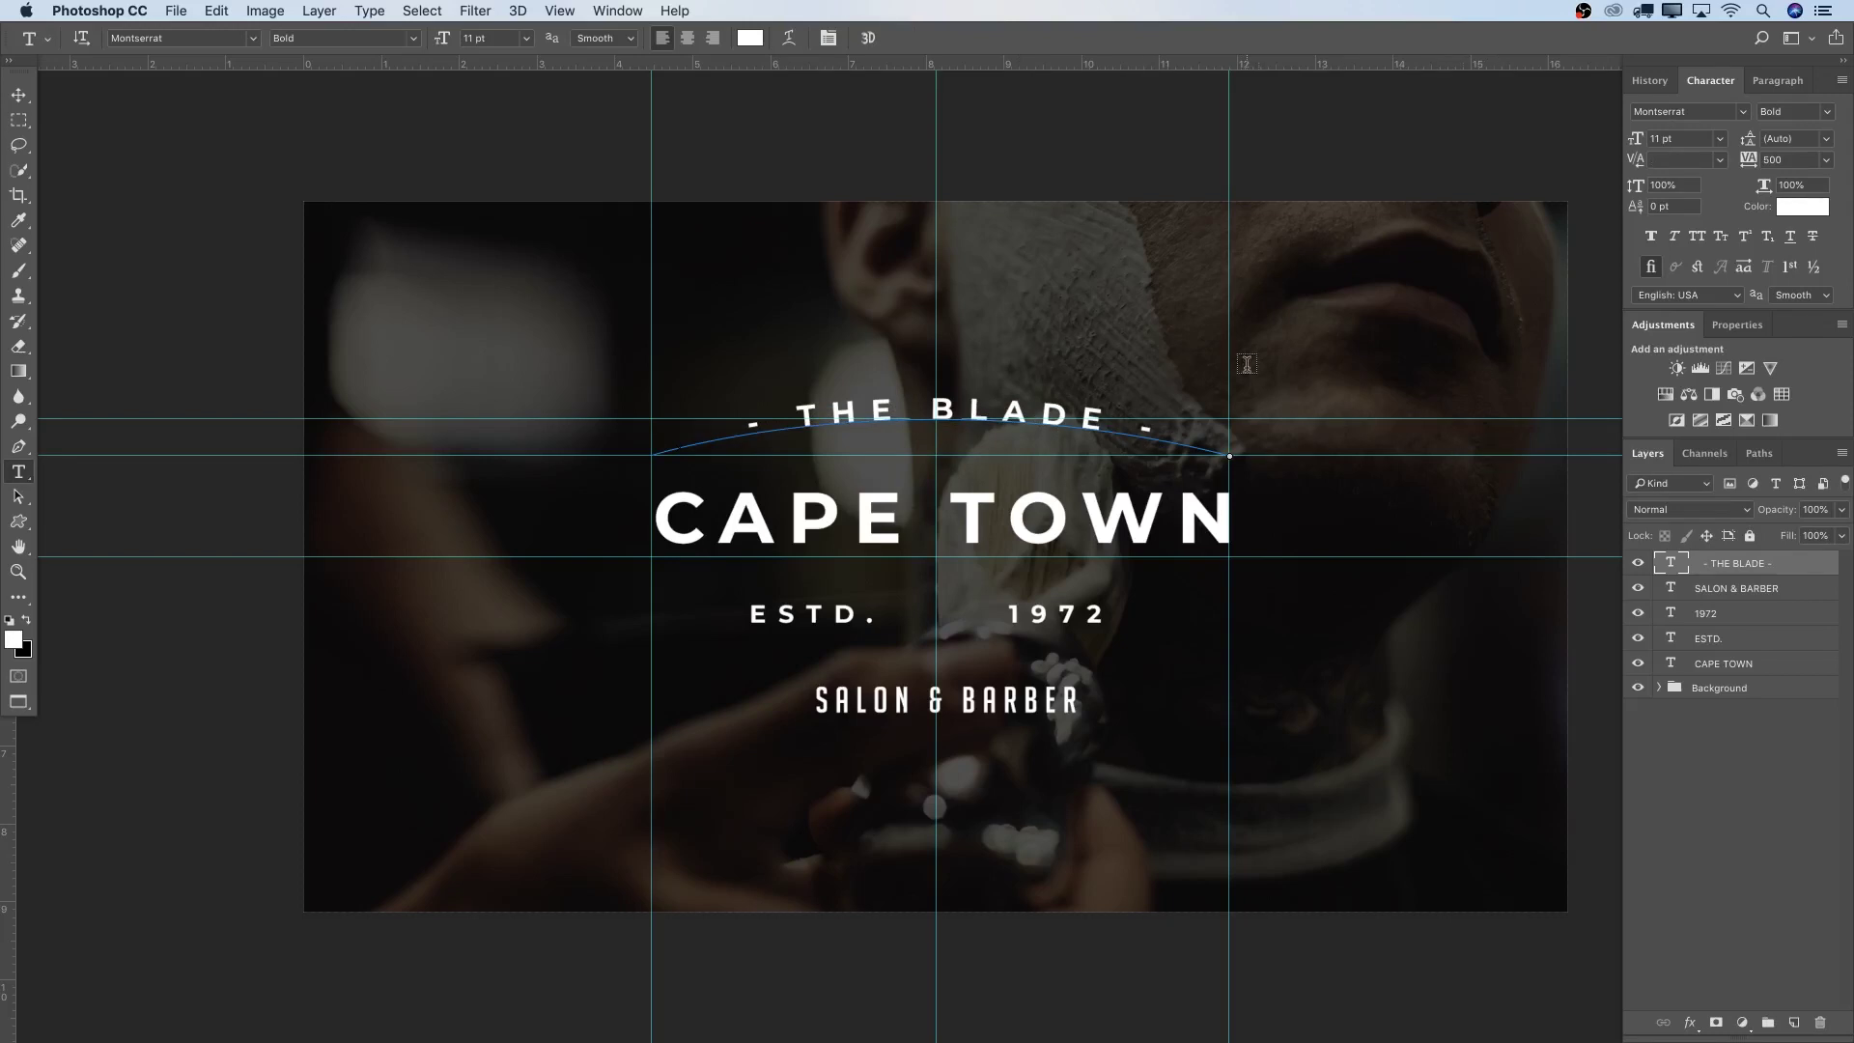
Hide the "- THE BLADE -" layer and activate the Pen tool
left_click(1642, 568)
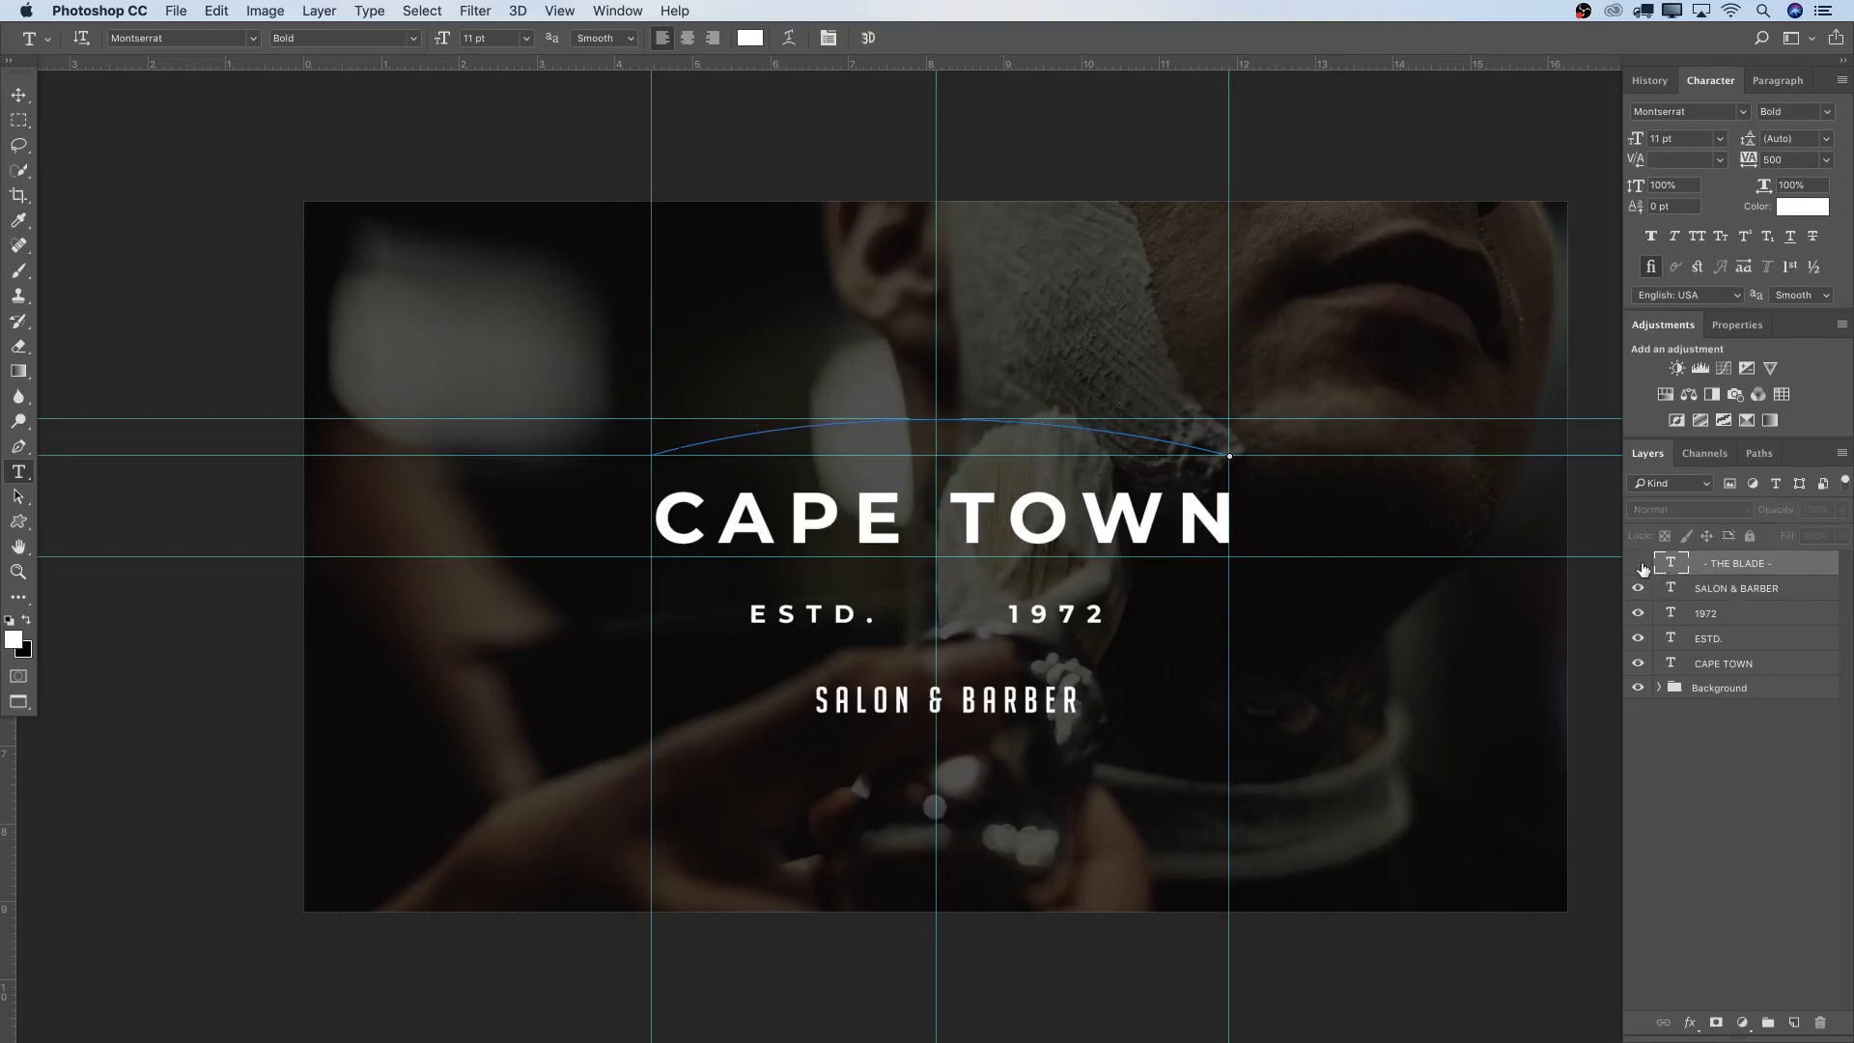
key("p")
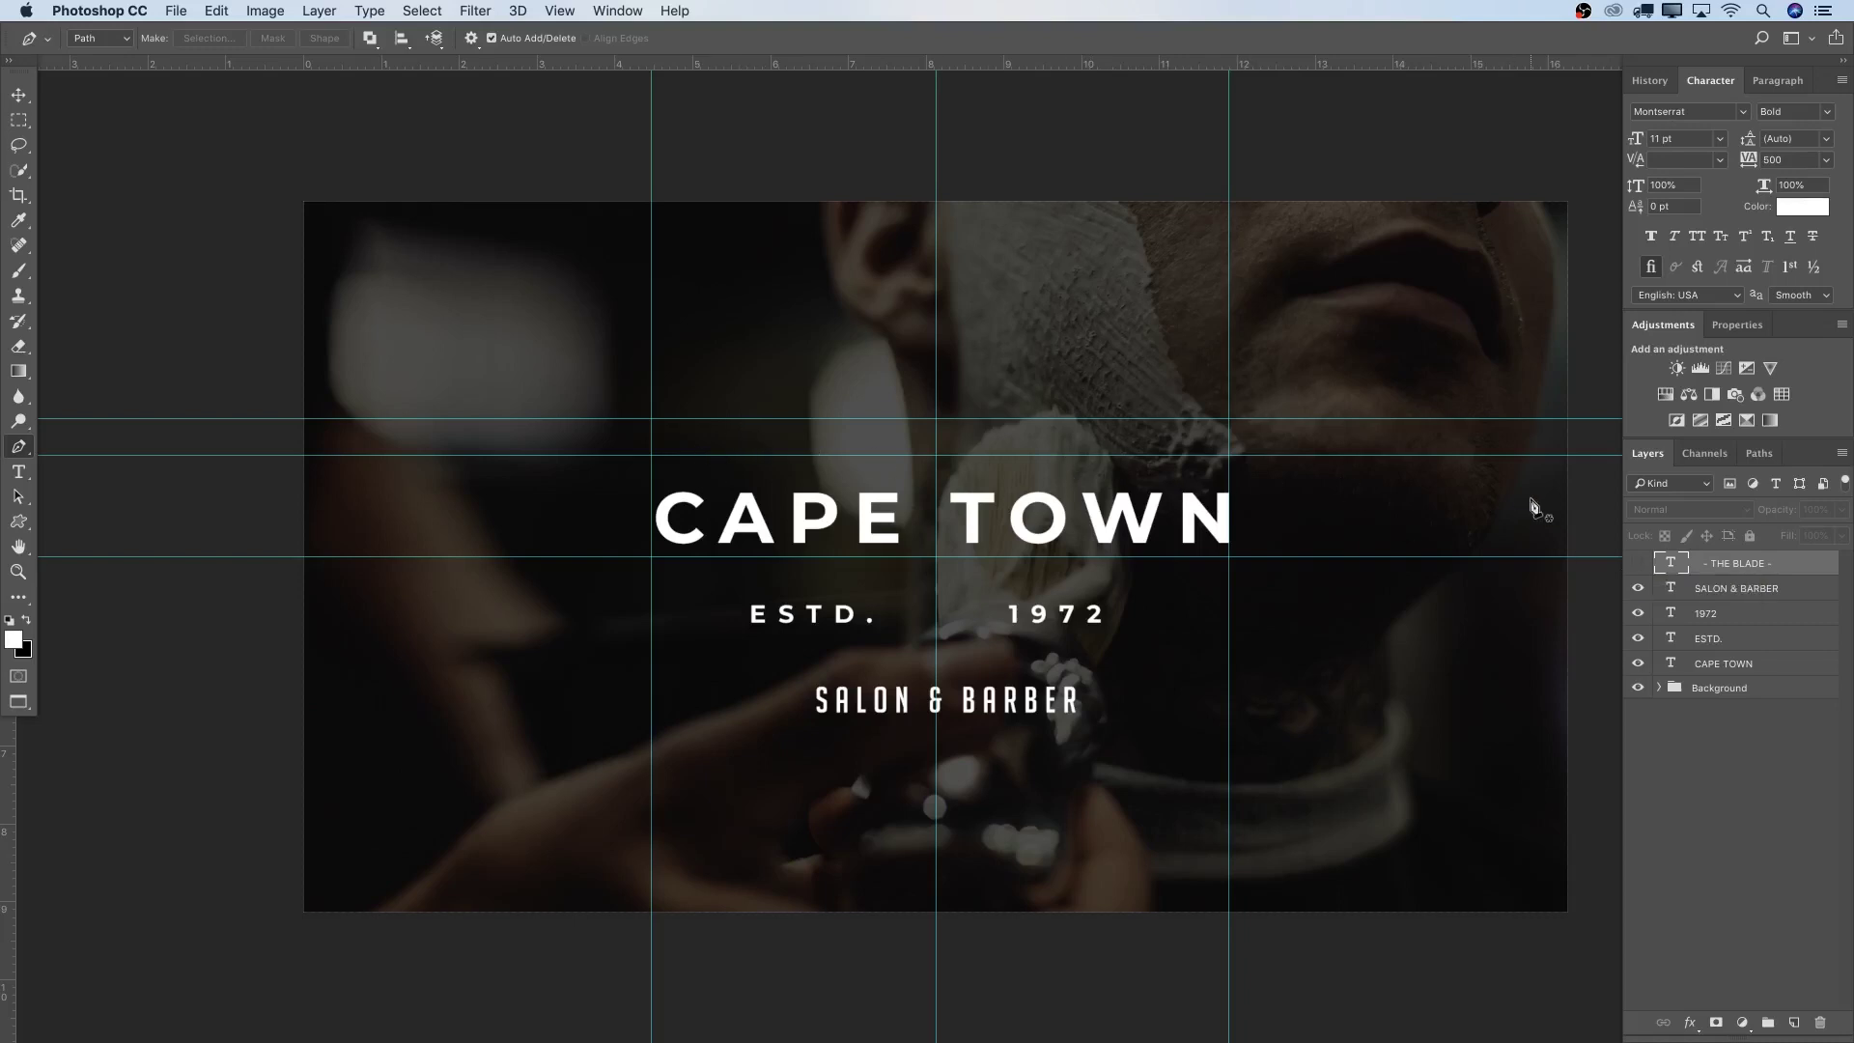
left_click(1638, 564)
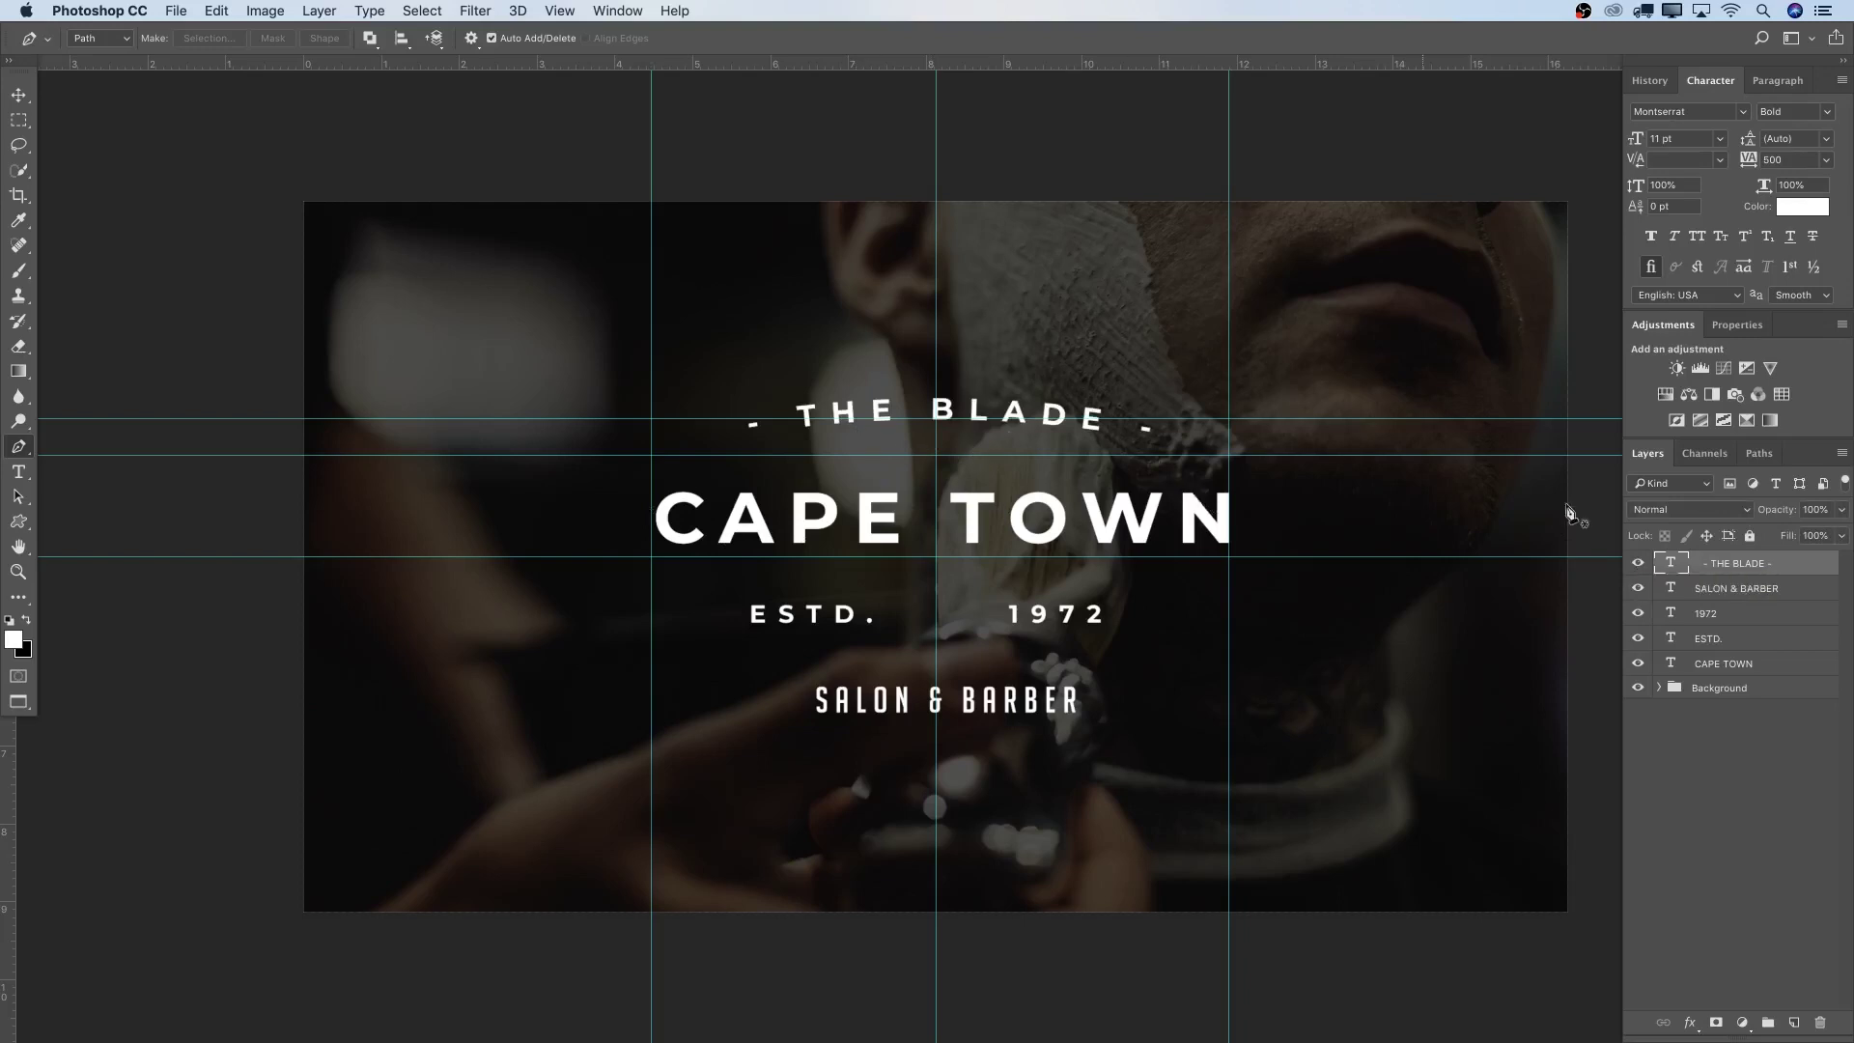
left_click(1639, 564)
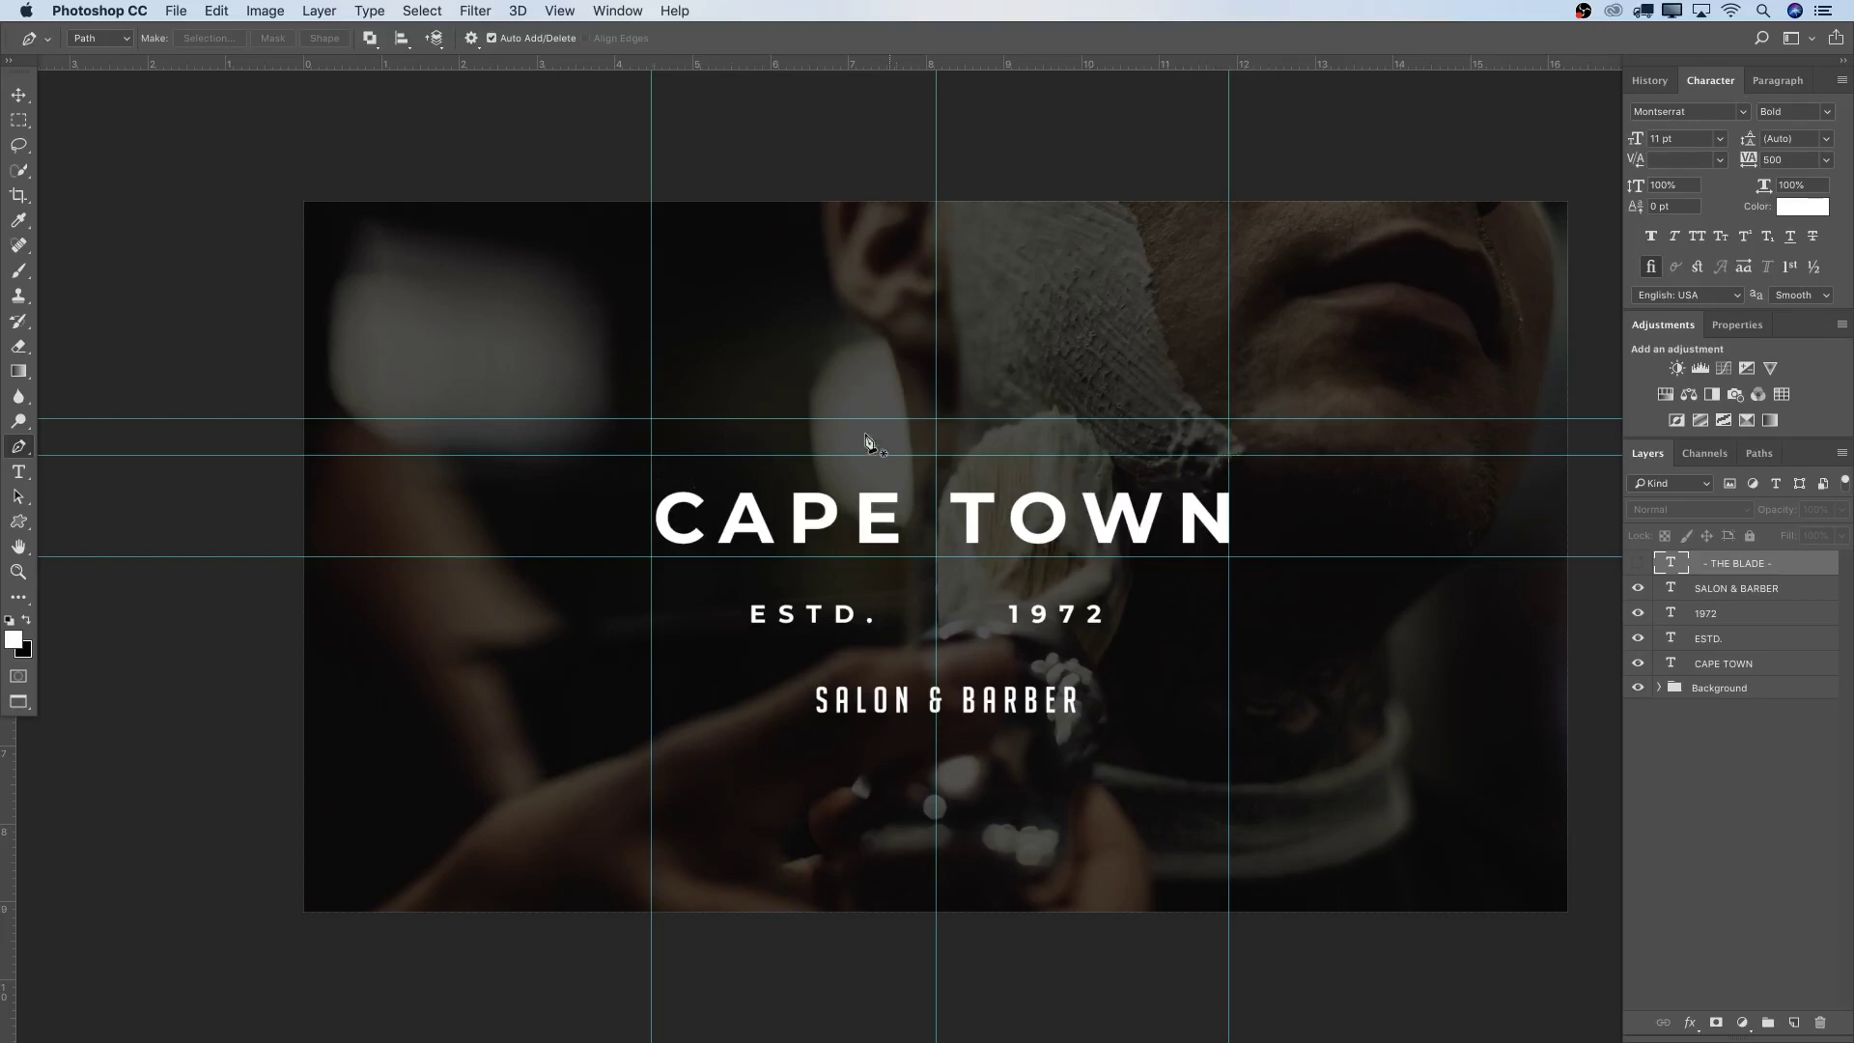
Draw a downward-bowing Pen path between the outer vertical guides, with ends on the upper horizontal guide and its low point near the next one
left_click(651, 418)
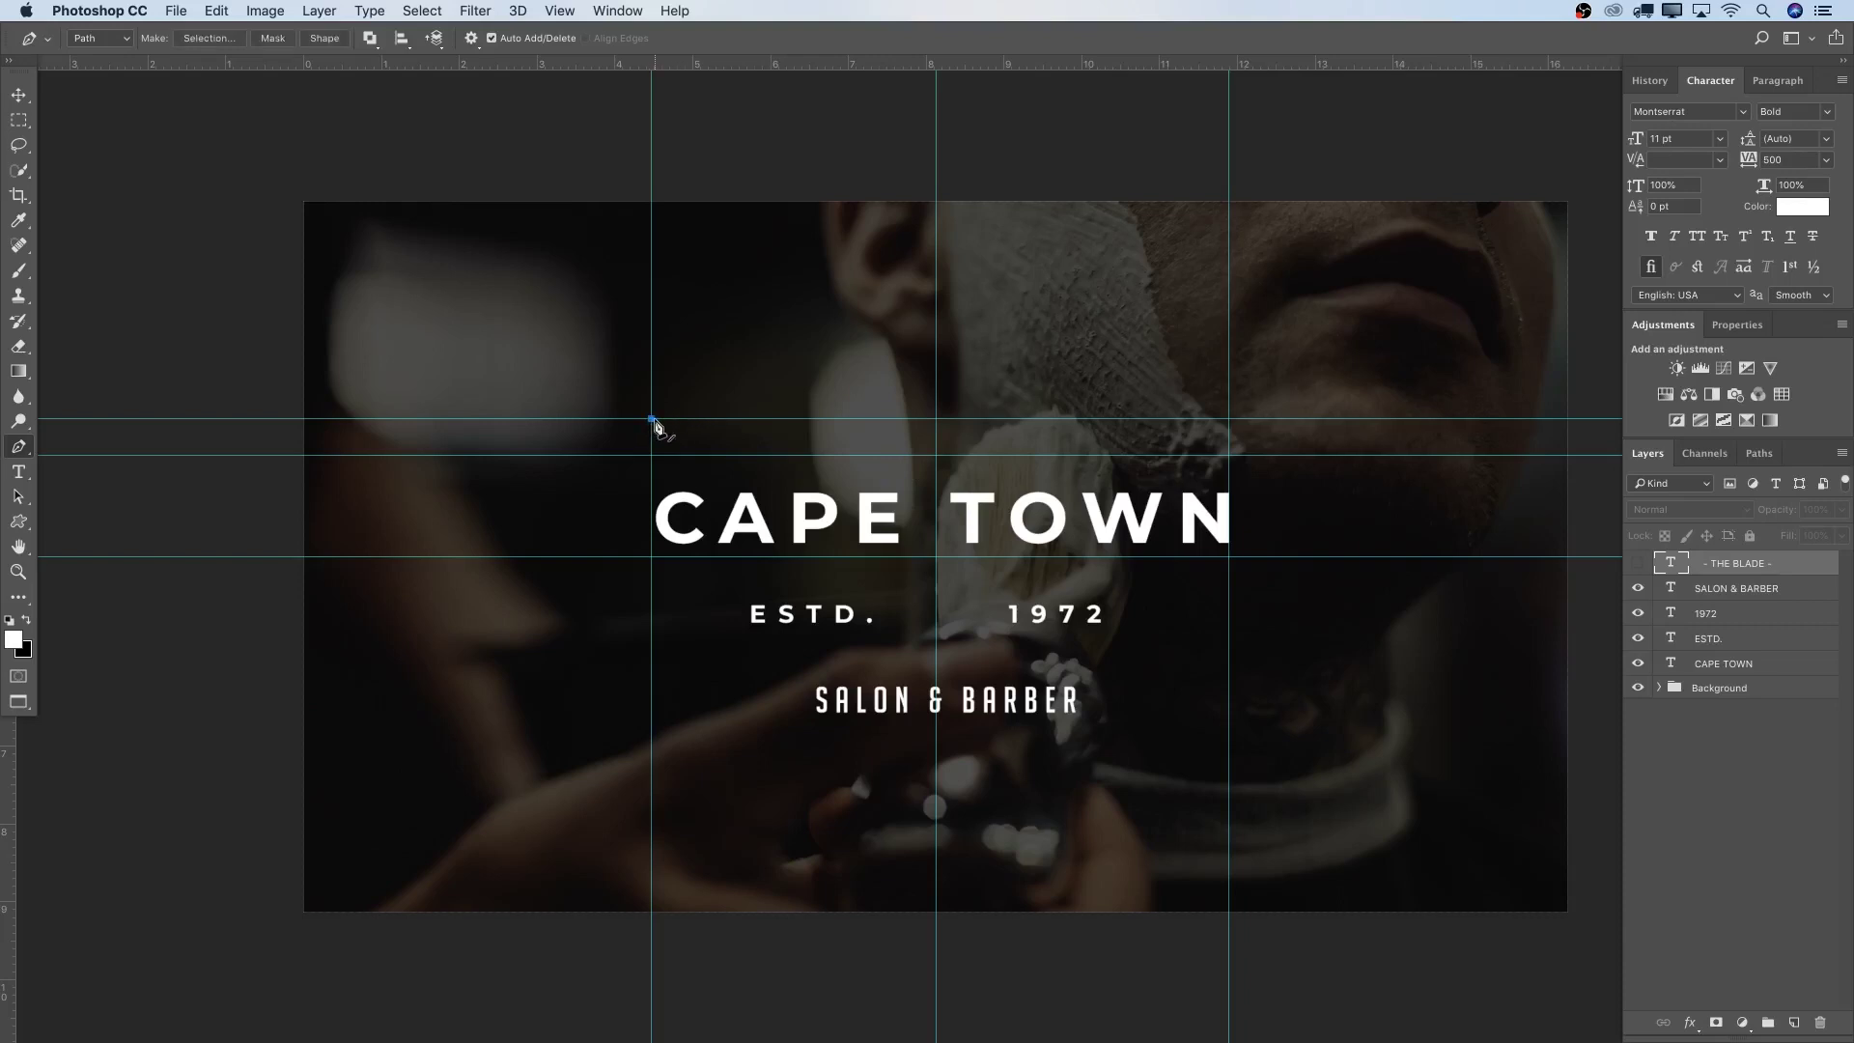
left_click(1228, 418)
left_click_drag(1231, 423, 1563, 339)
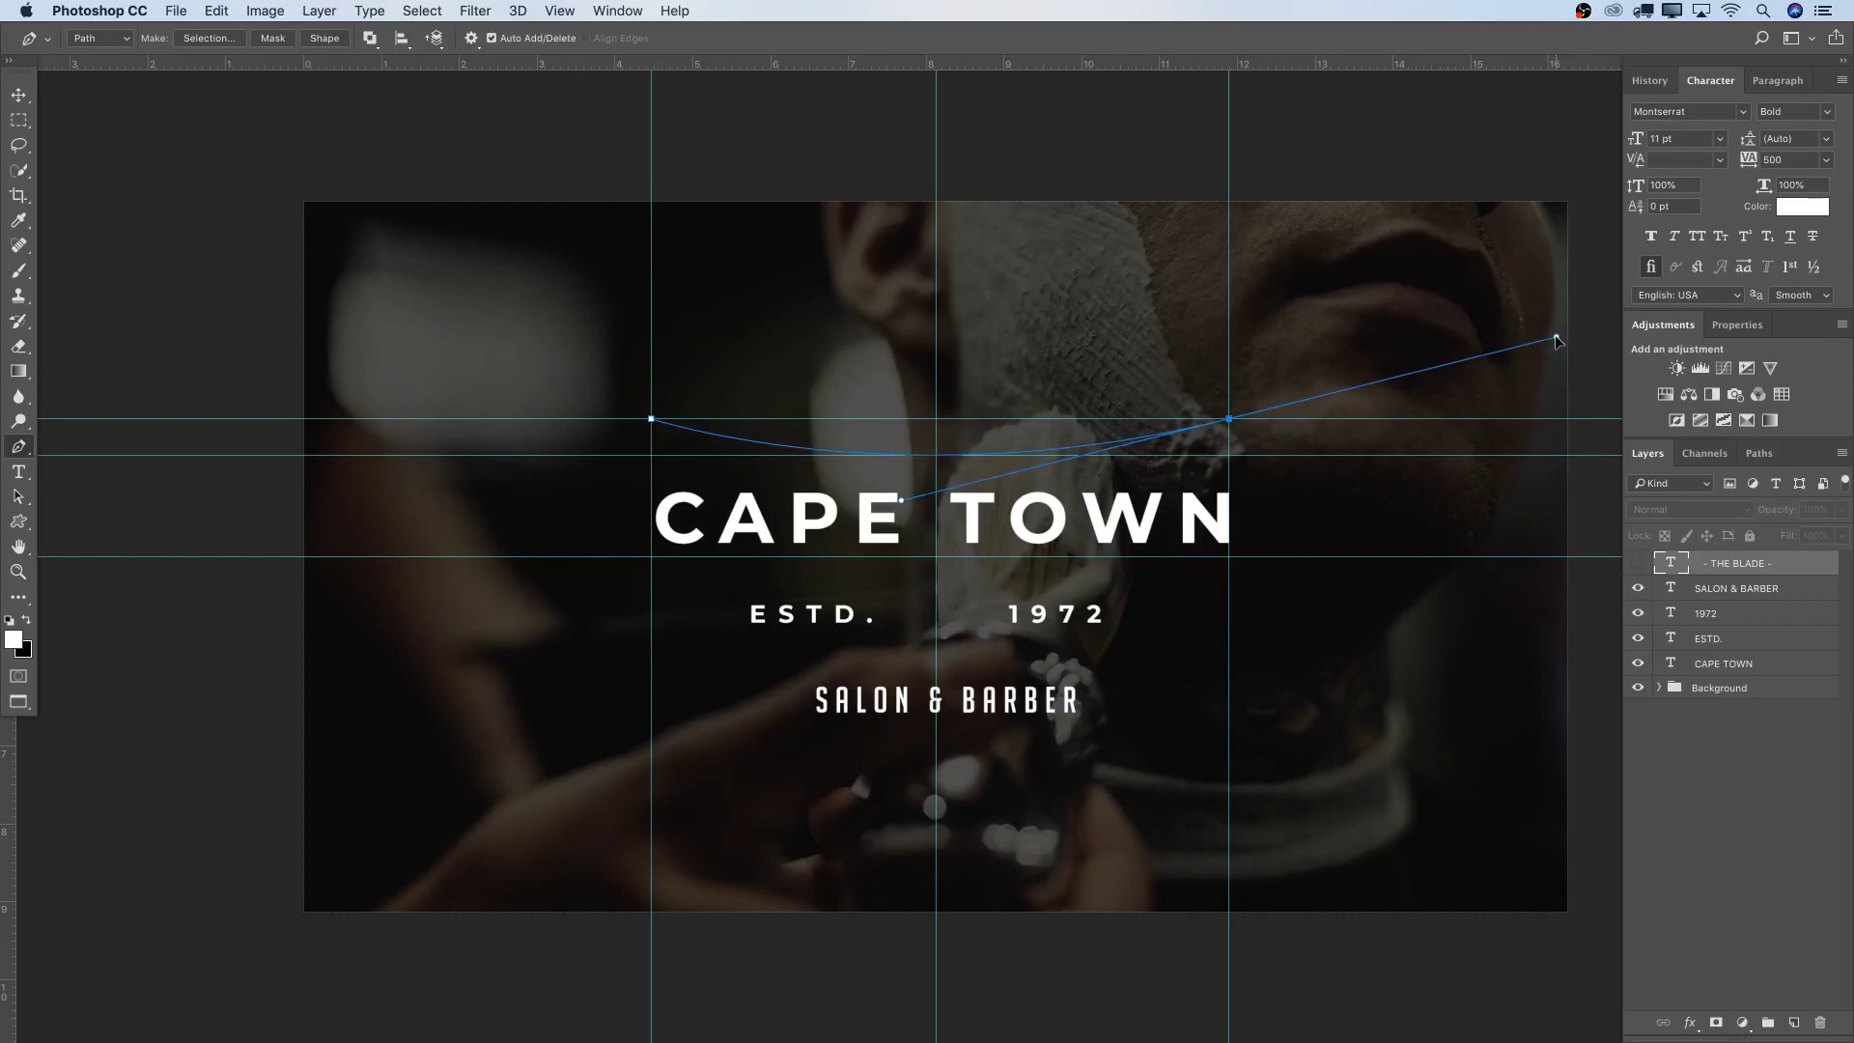
left_click_drag(1556, 340, 1555, 336)
Add the text "WOODSTOCK ELITE" along the downward-bowing path and set its size to 7 pt
key("t")
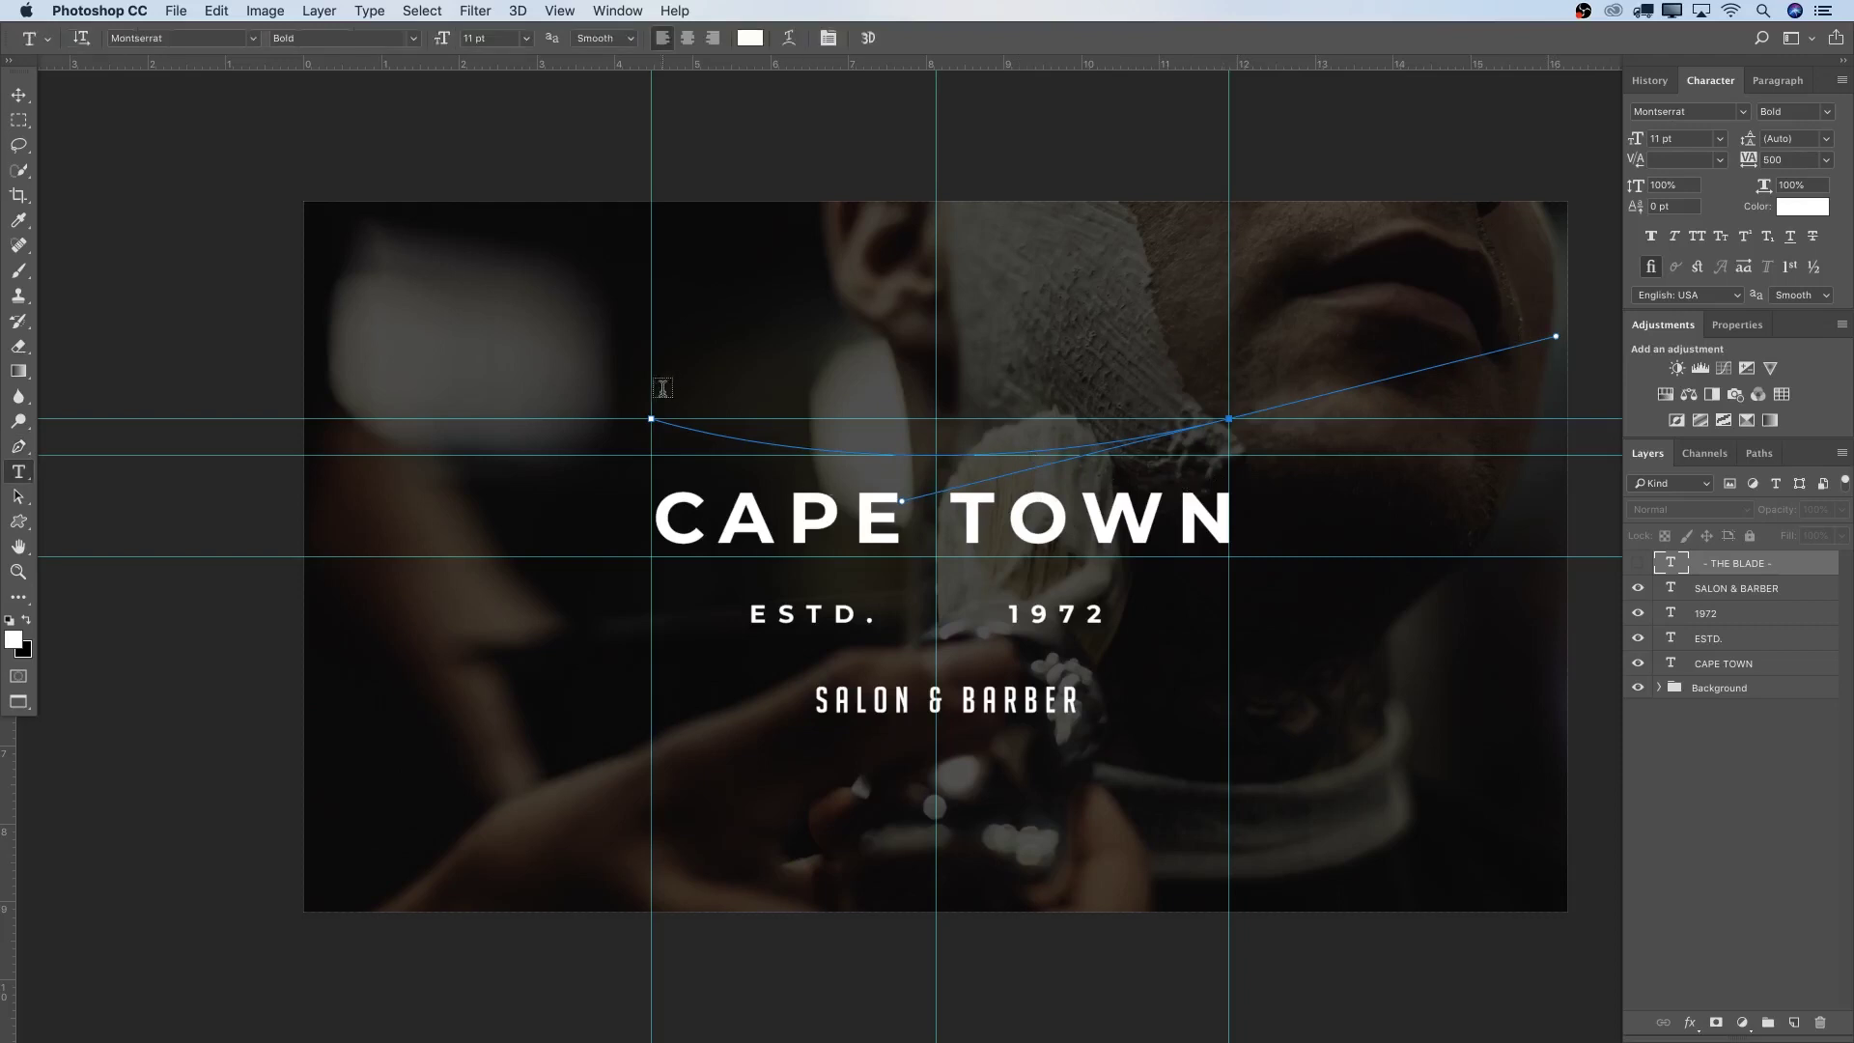
left_click(683, 422)
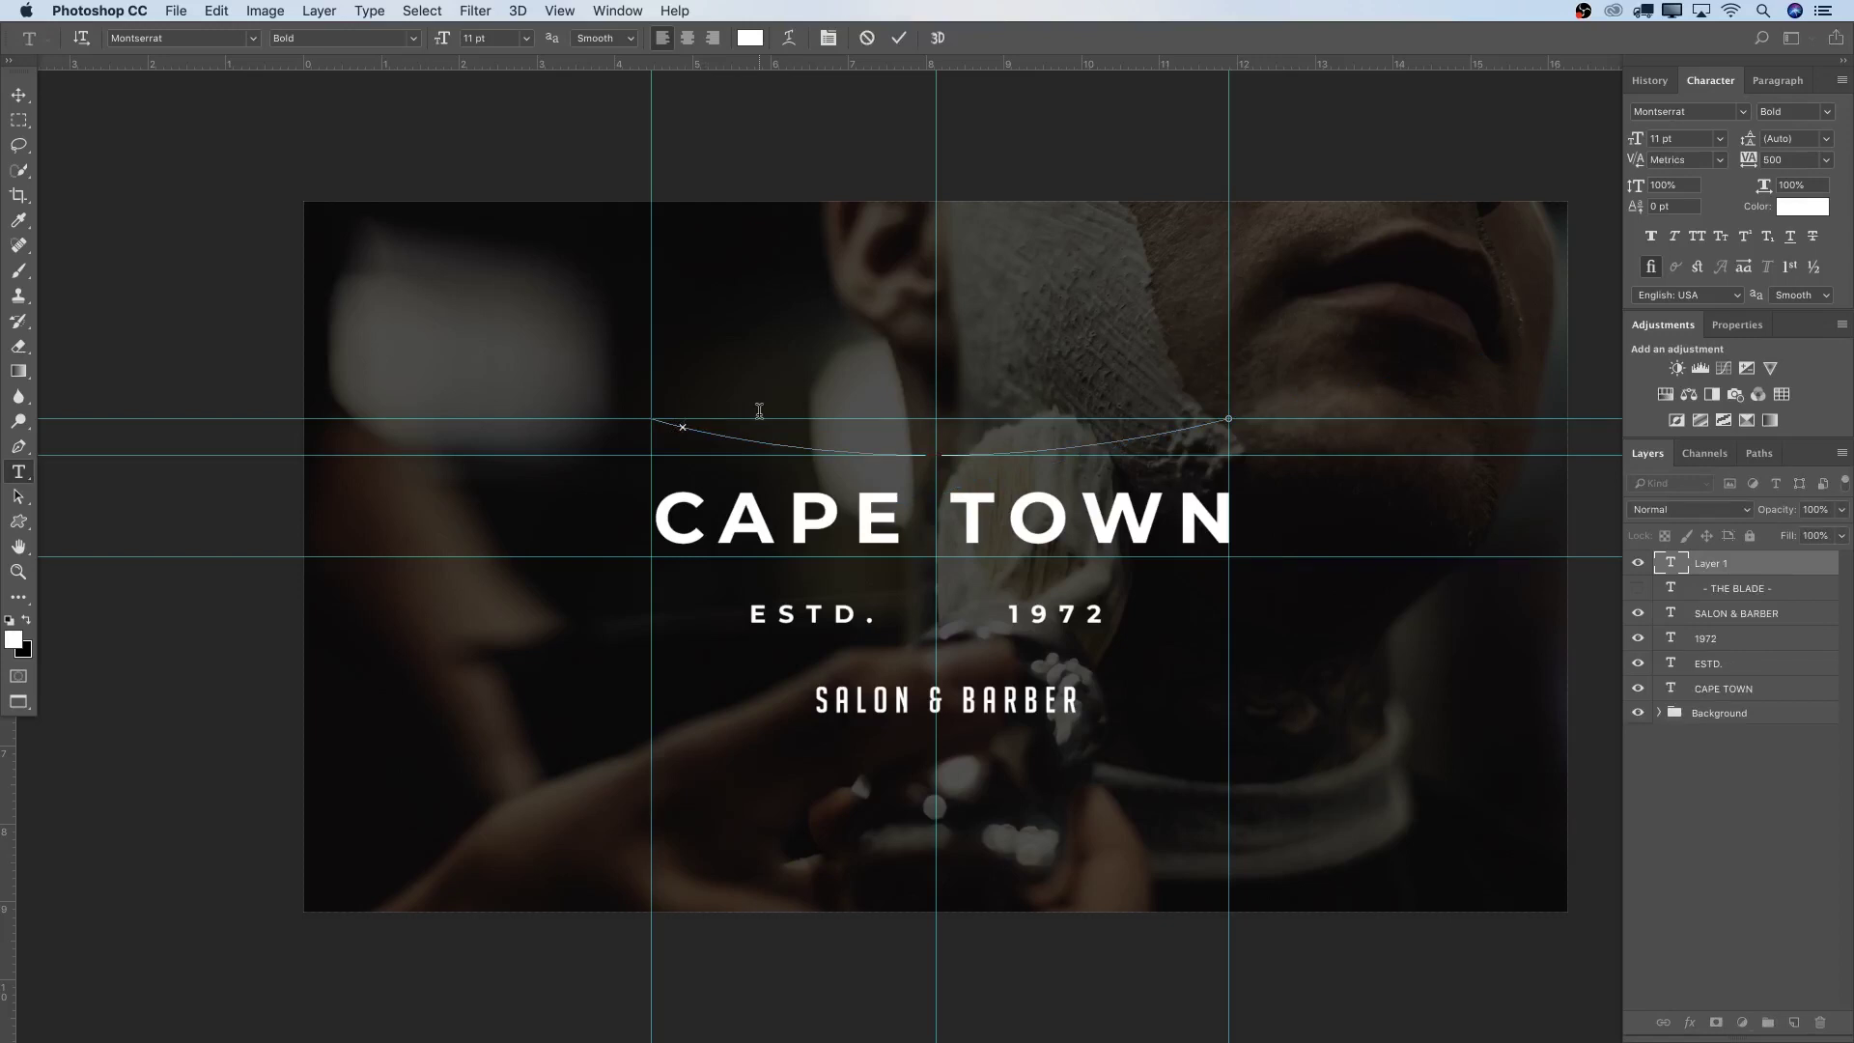
type("WOODSTOCK ELITE")
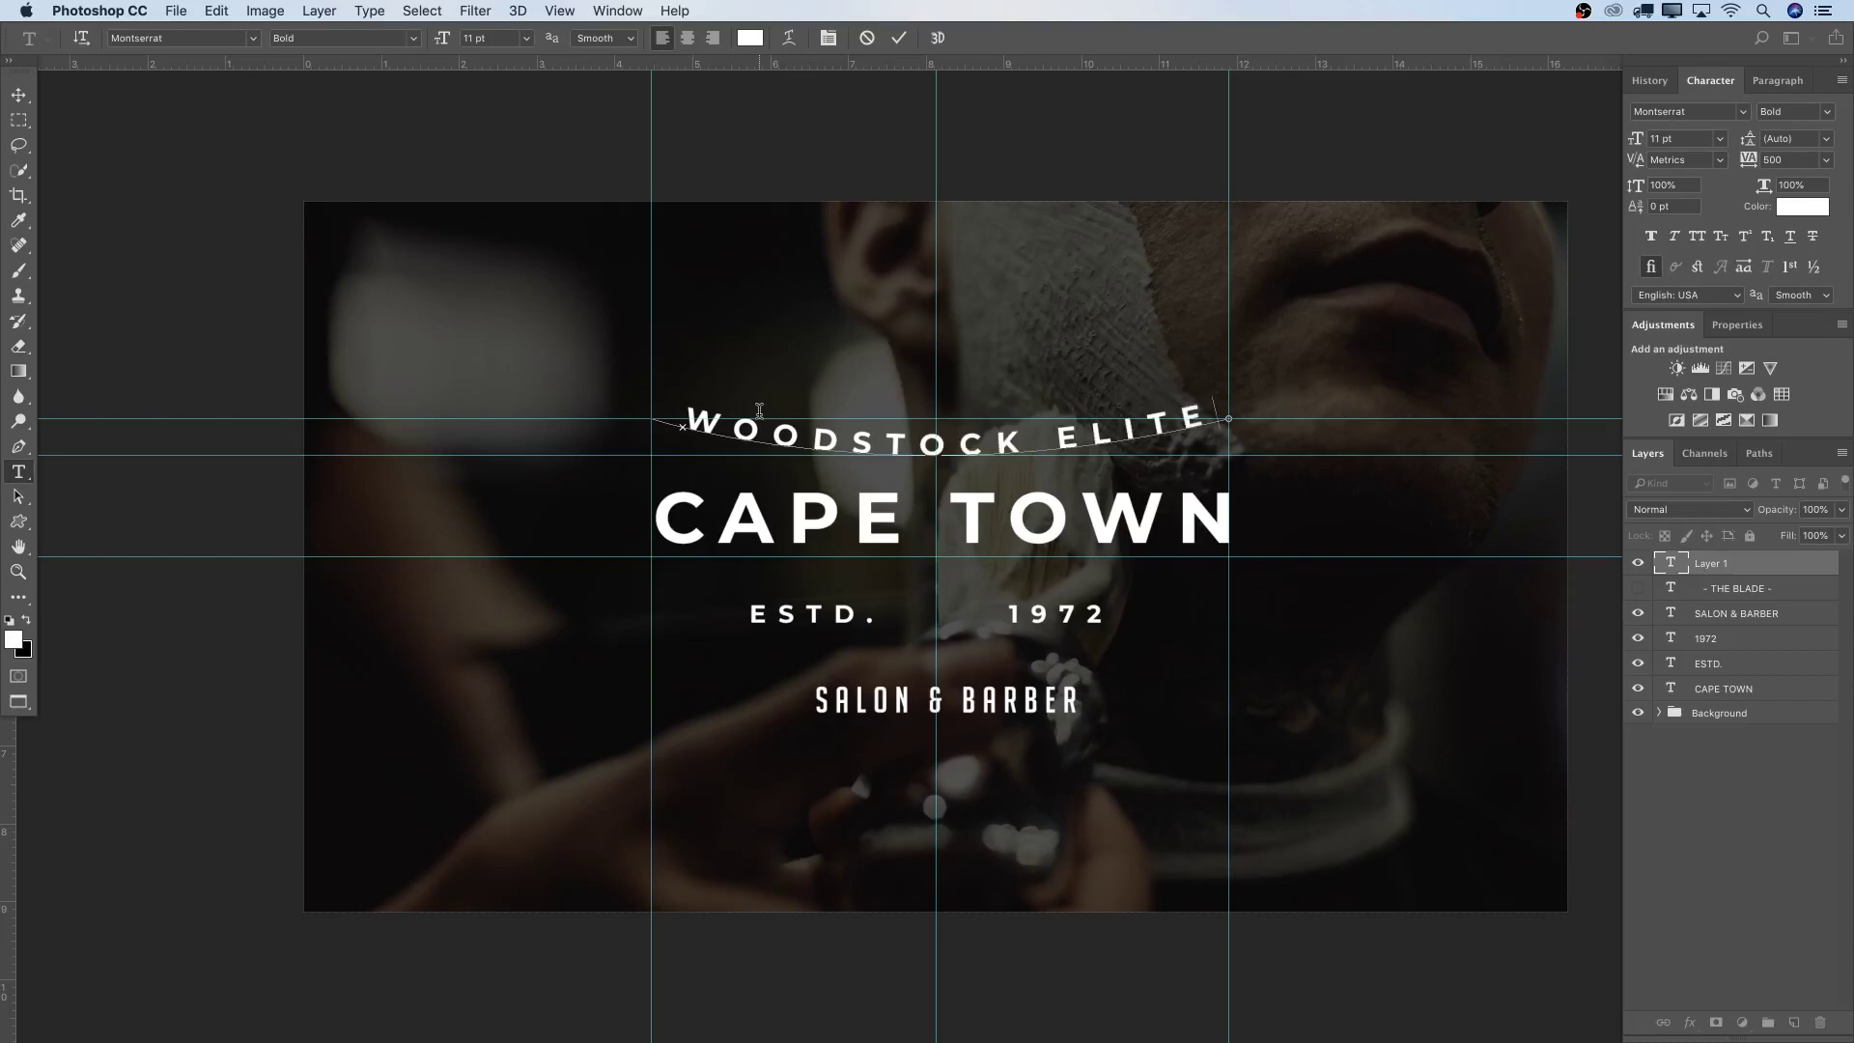
key("super+a")
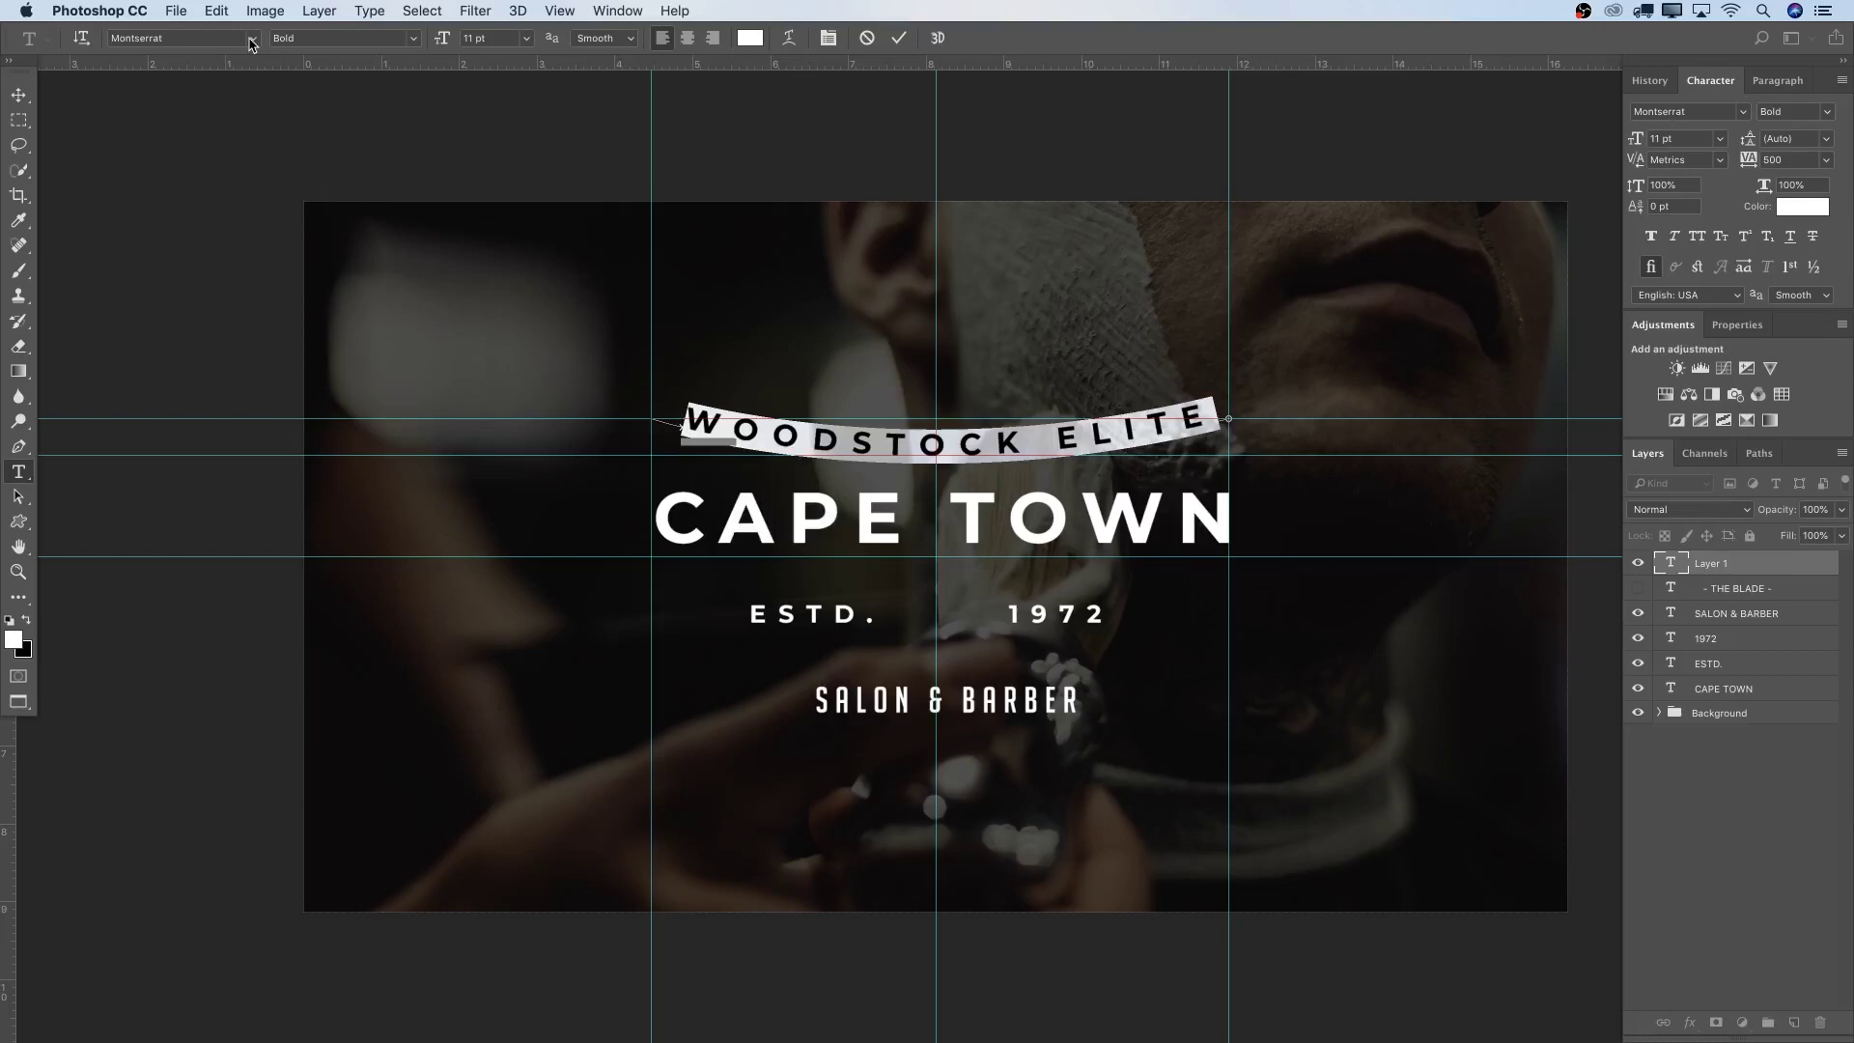
left_click(464, 39)
type("7")
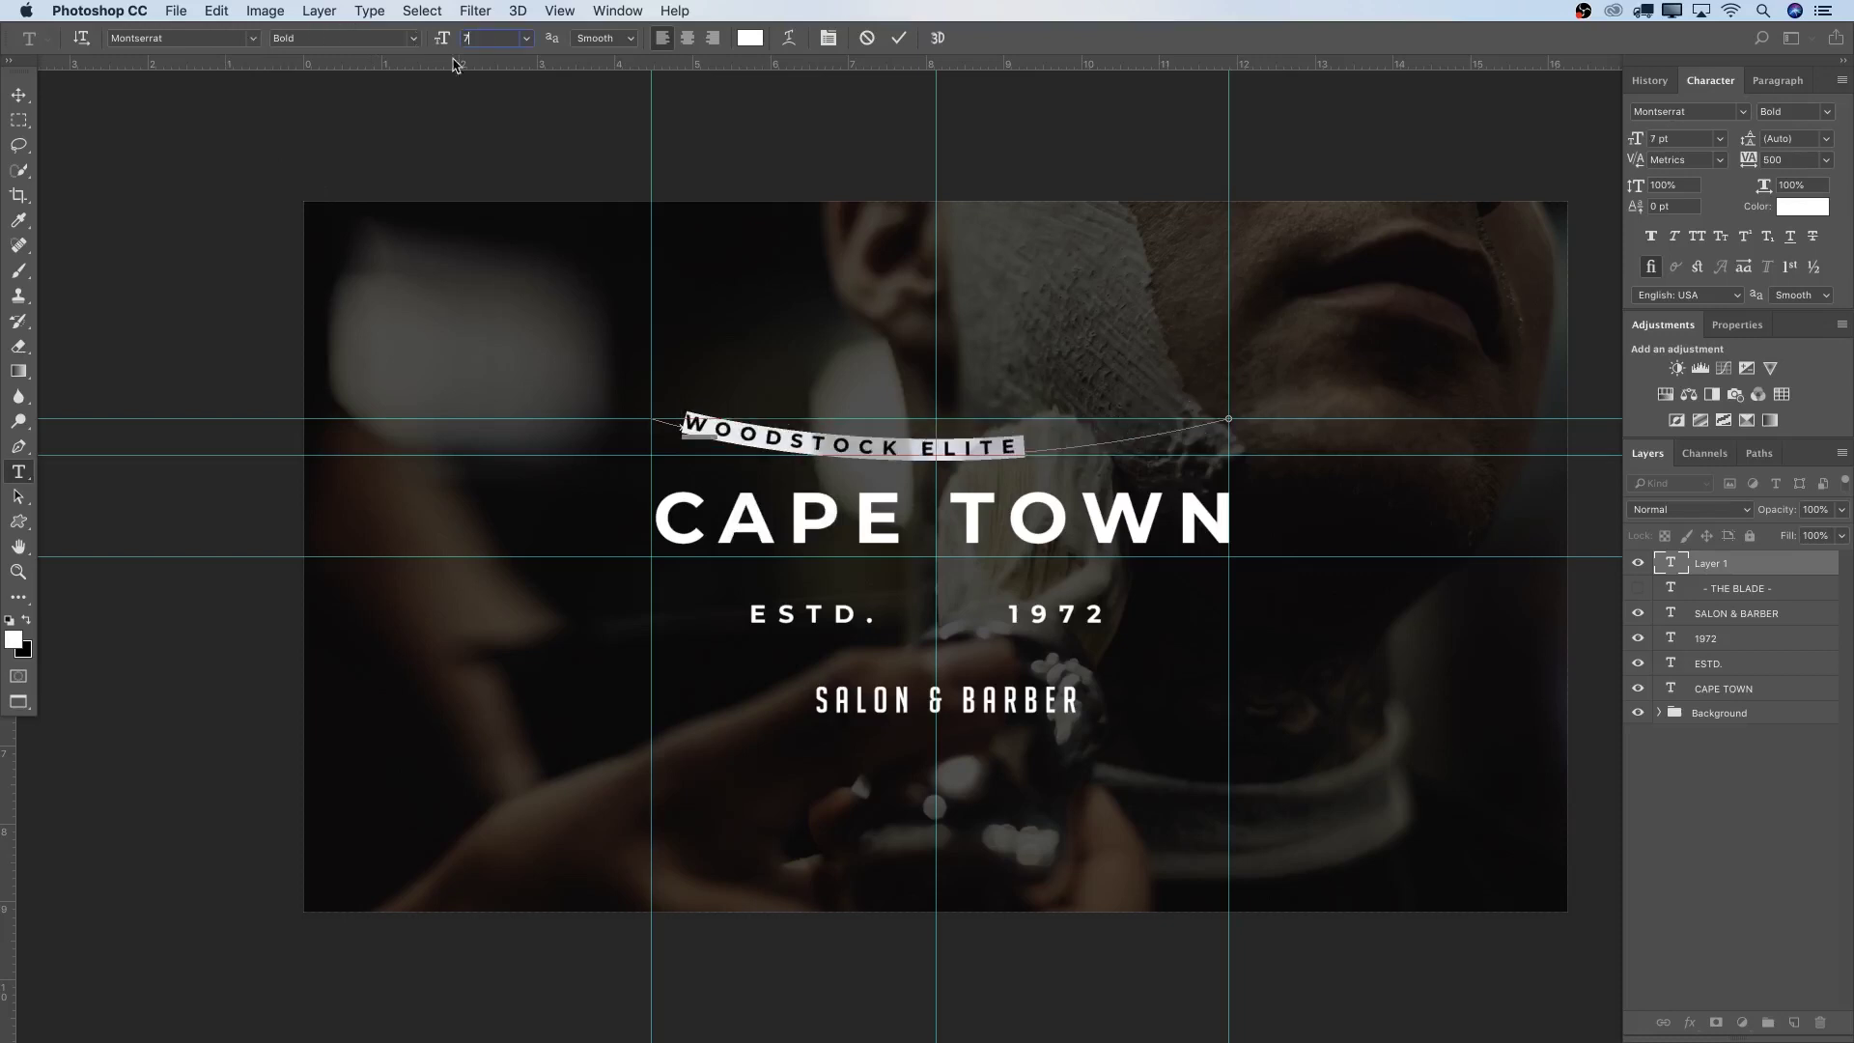
Centre "WOODSTOCK ELITE" on its path using leading spaces, commit it, and move it below SALON & BARBER
mouse_move(683, 421)
left_mouse_down()
mouse_move(1022, 448)
mouse_move(685, 418)
left_mouse_up()
key("BackSpace")
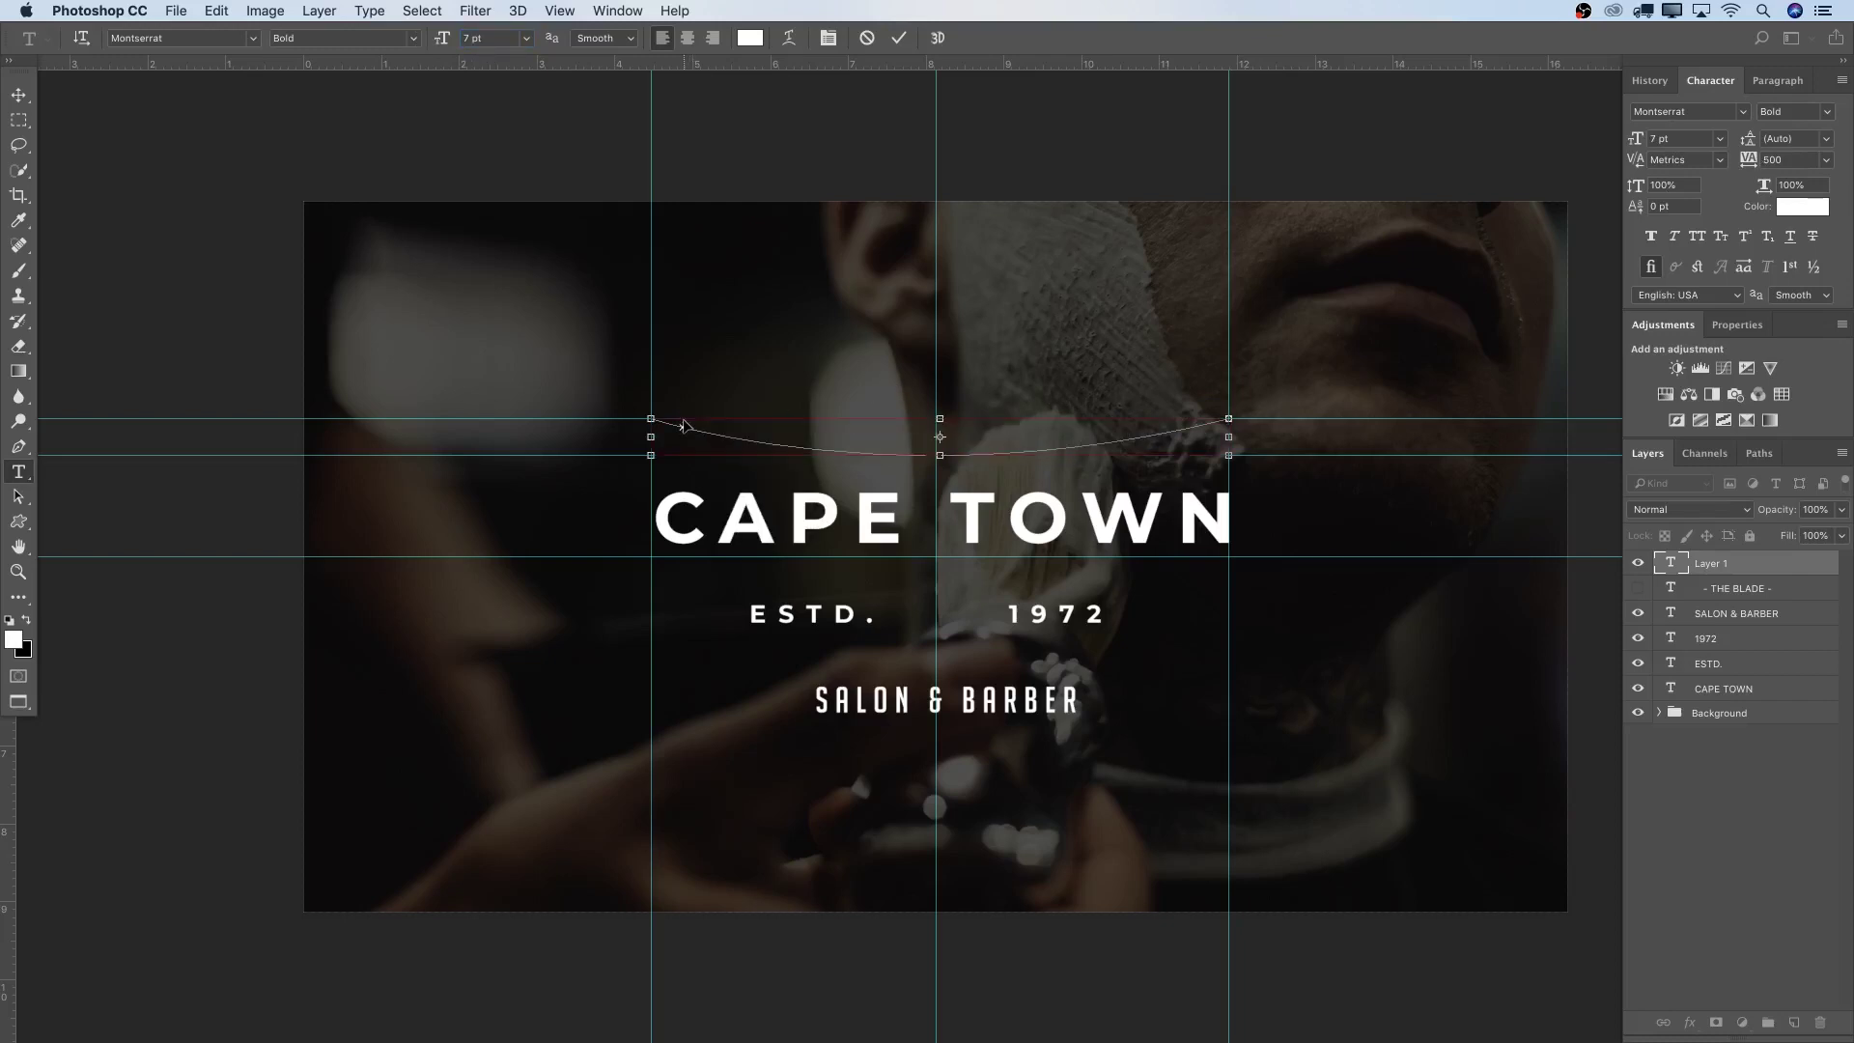
key("super+z")
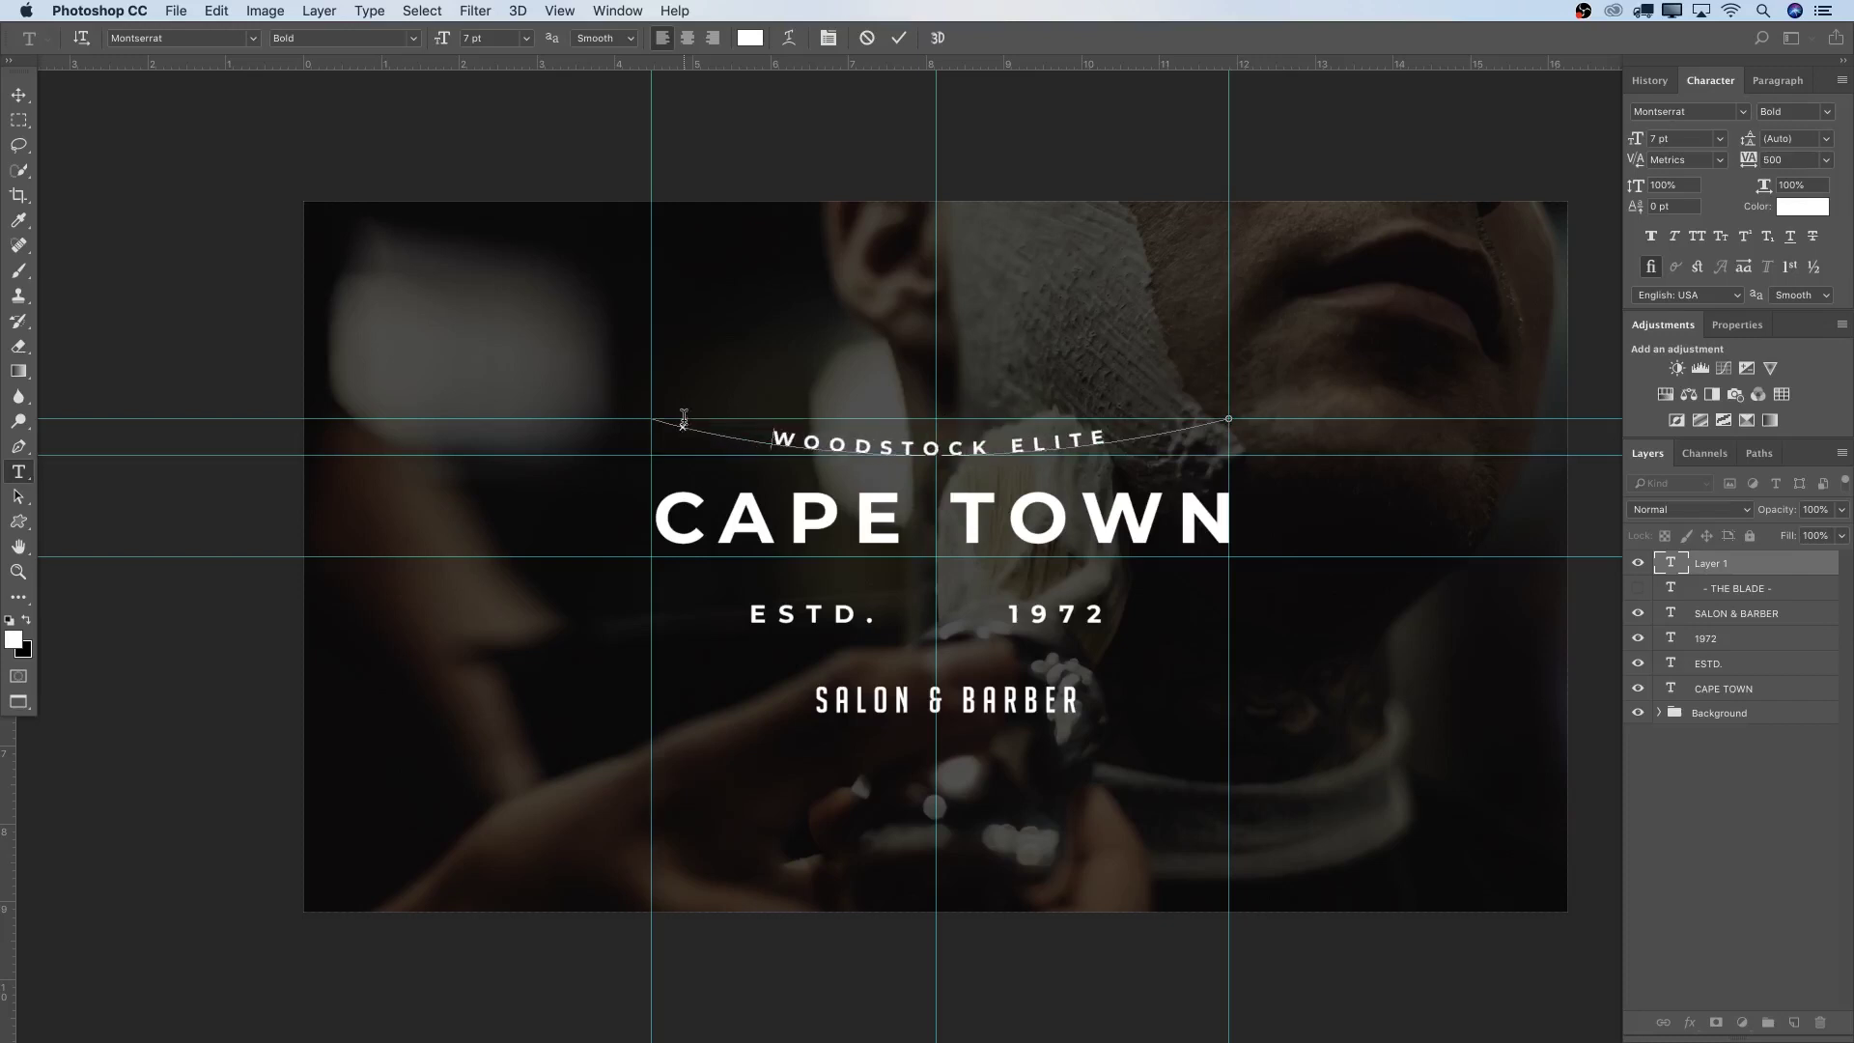
key("BackSpace")
left_click(905, 46)
left_click(32, 95)
left_click_drag(949, 460, 999, 793)
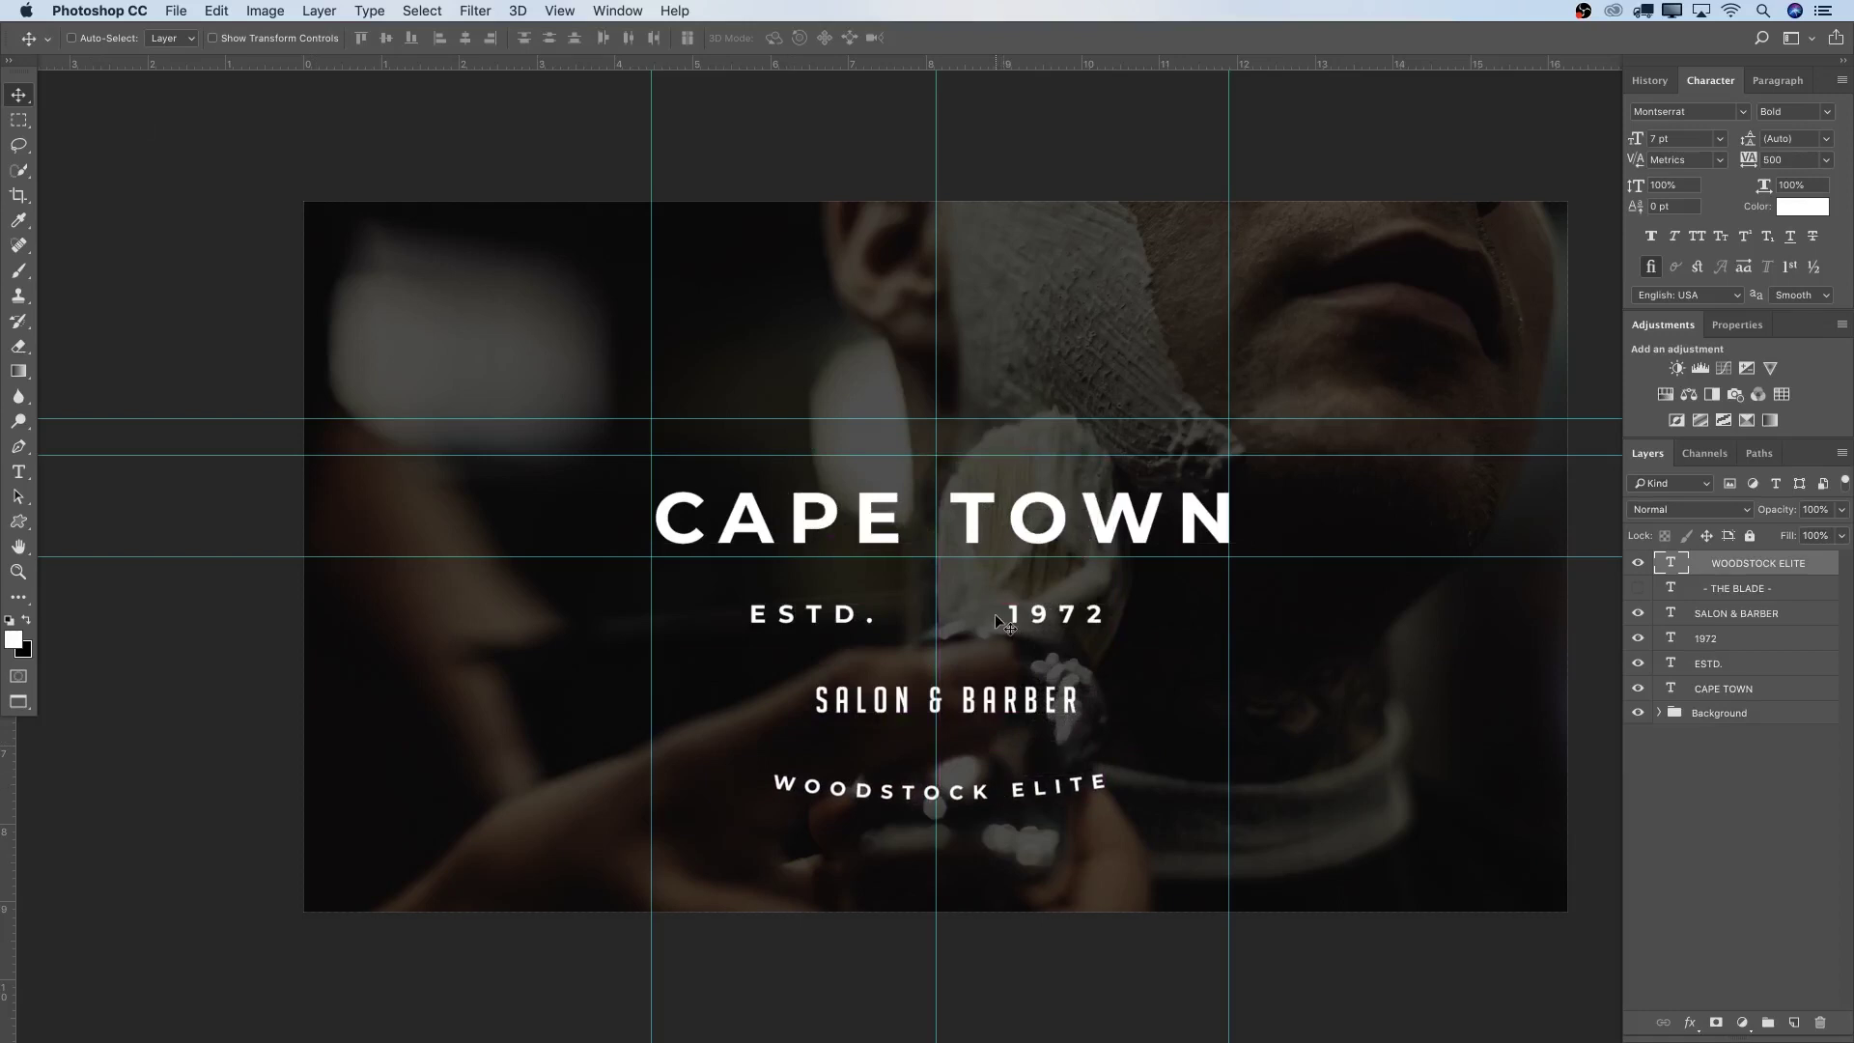
Clear all guides from the document
left_click(617, 11)
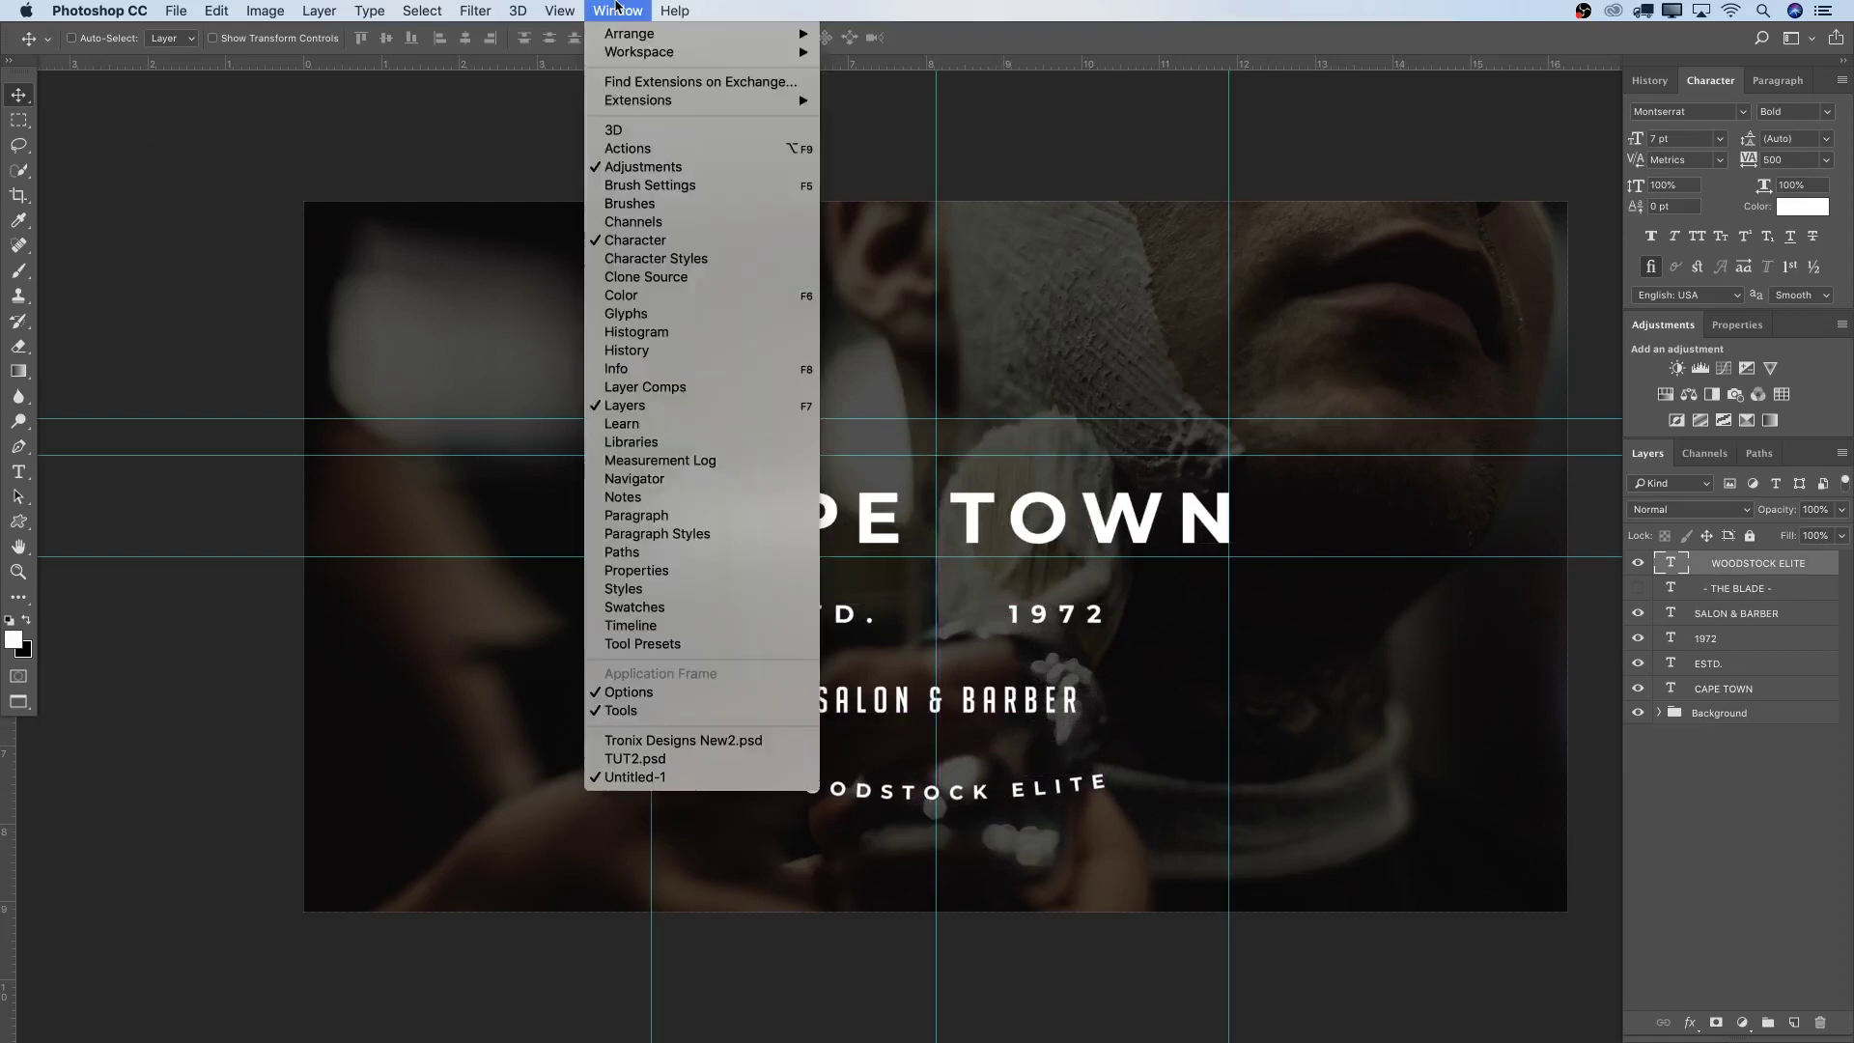
mouse_move(541, 8)
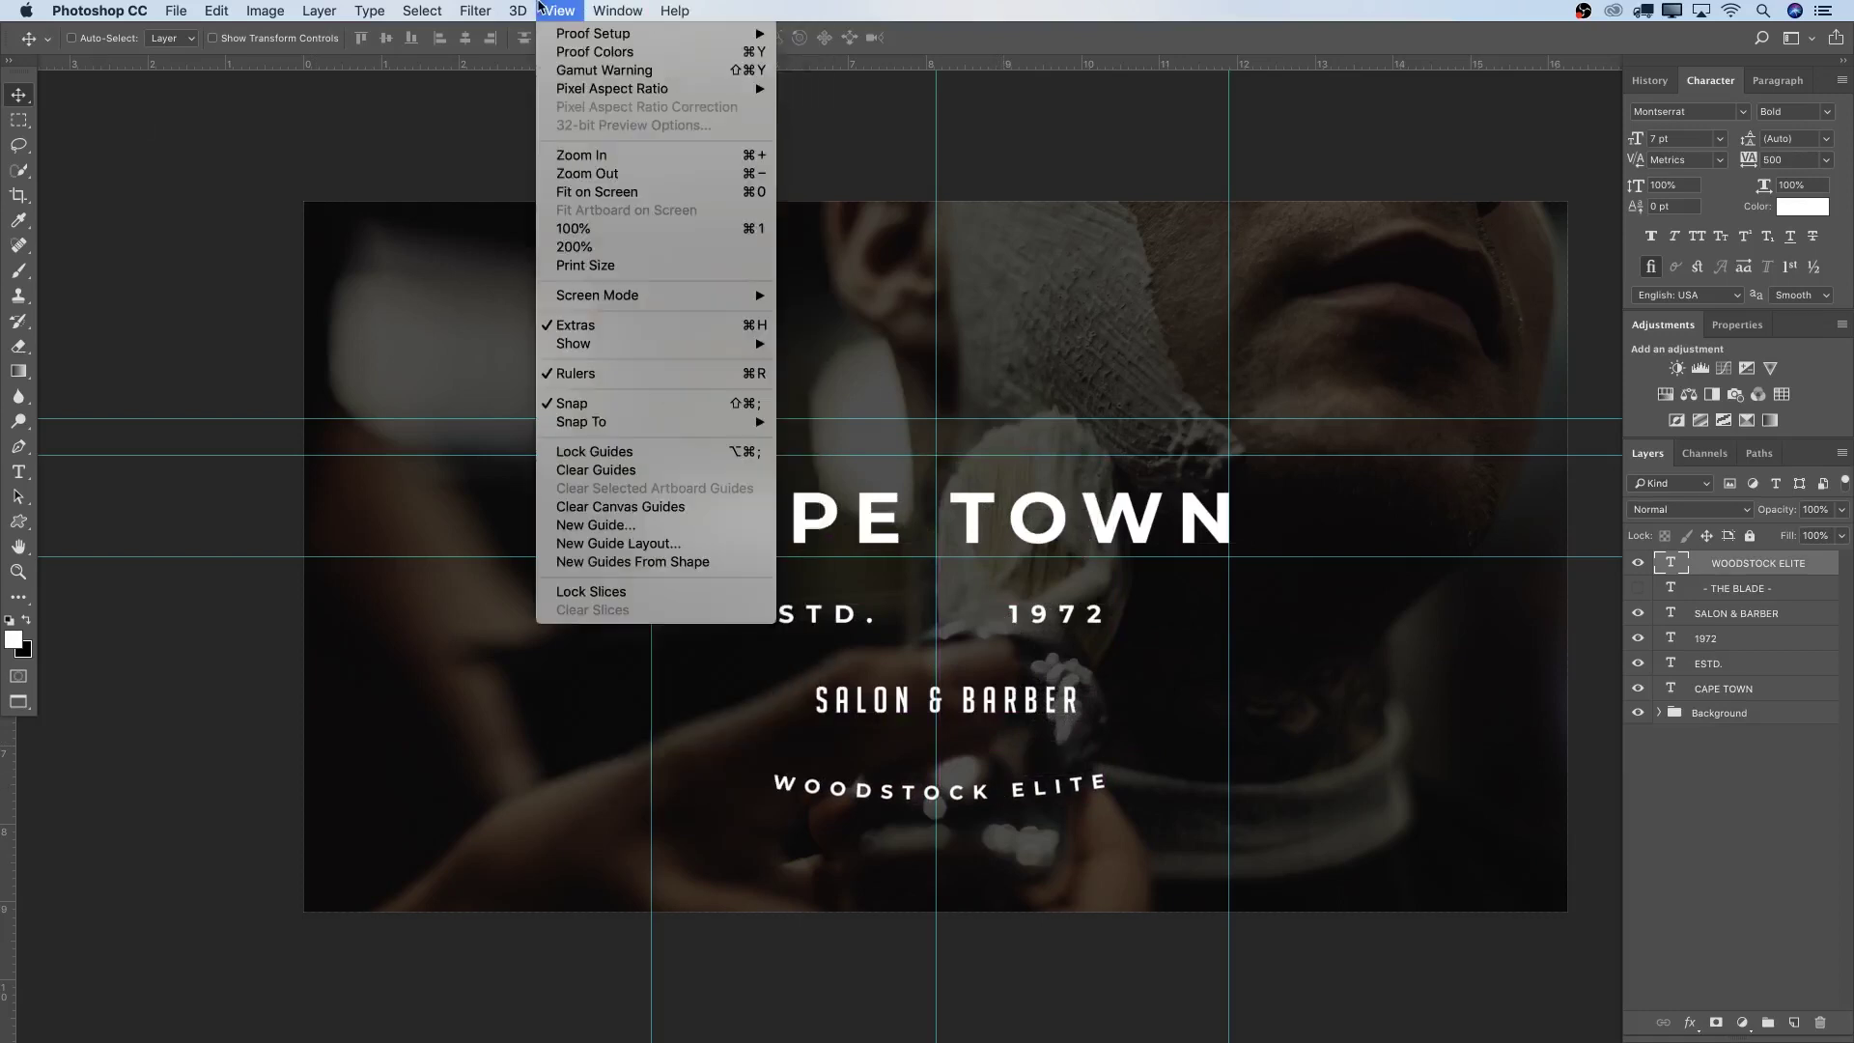
left_click(639, 473)
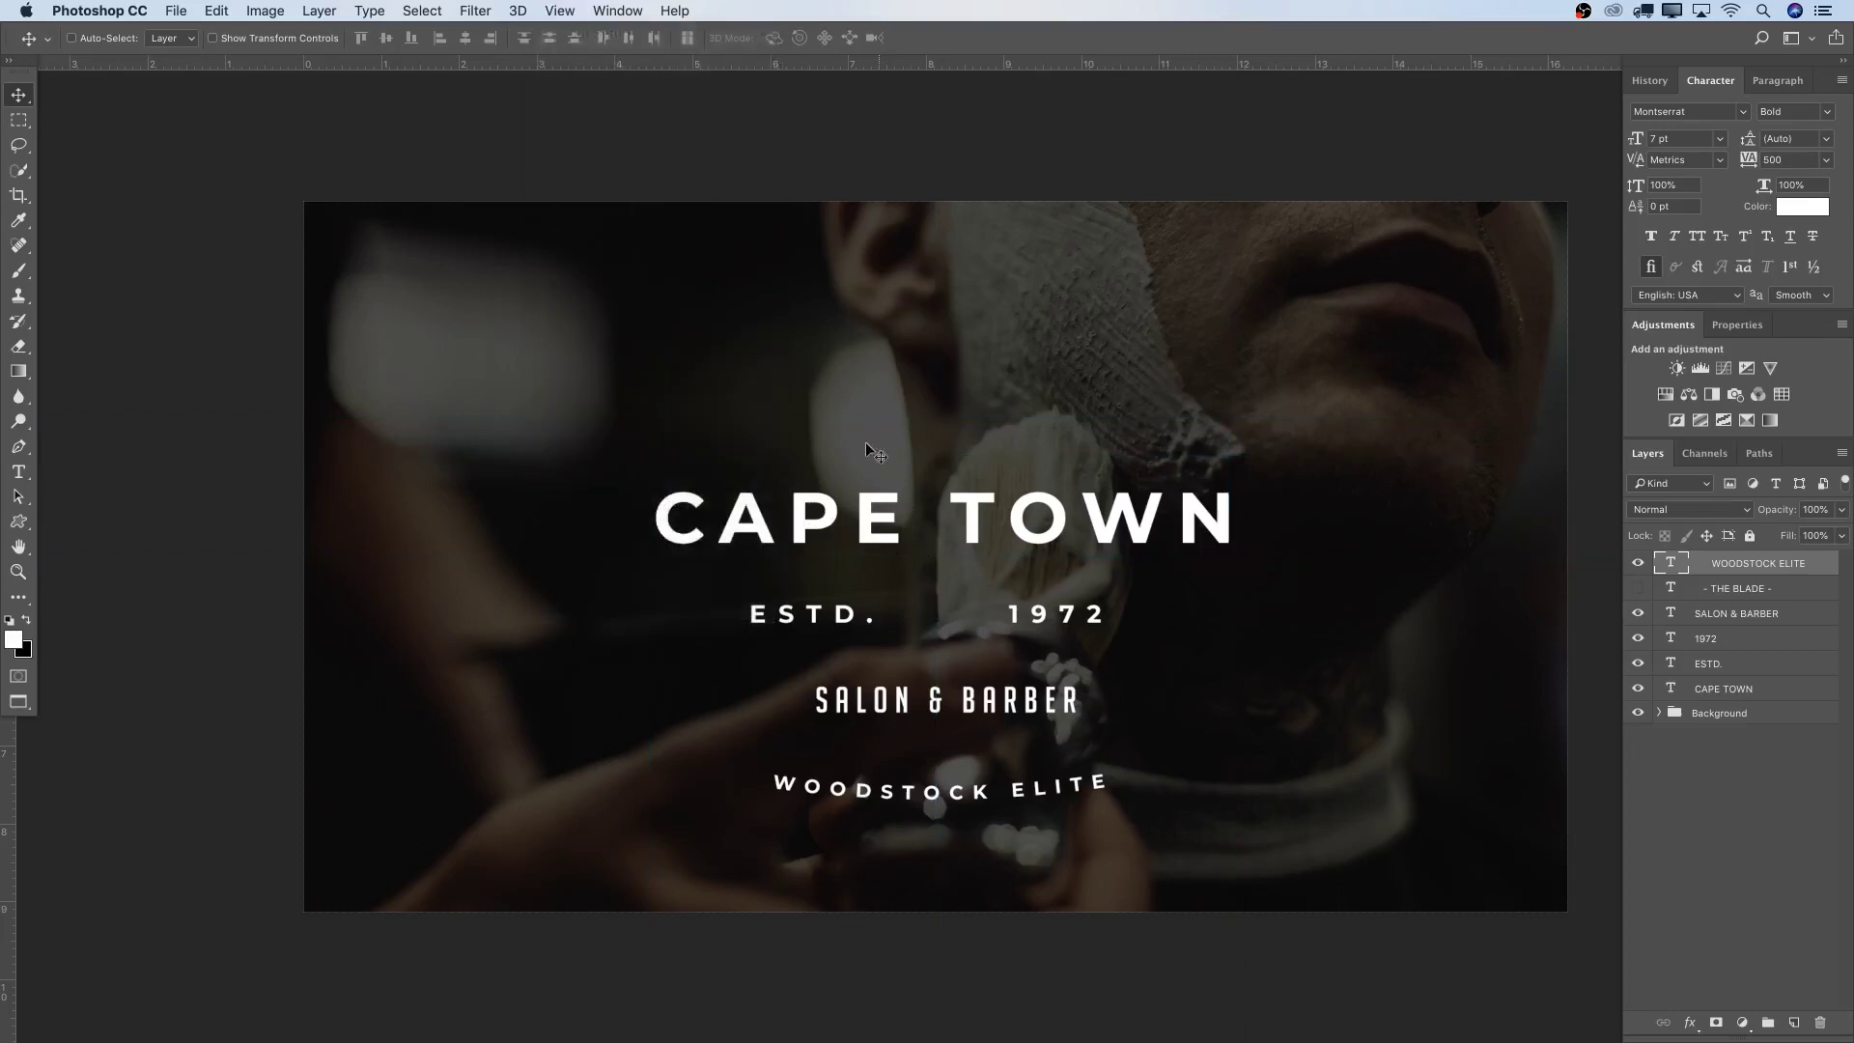
Add a new vertical guide at 50% of the canvas
left_click(569, 9)
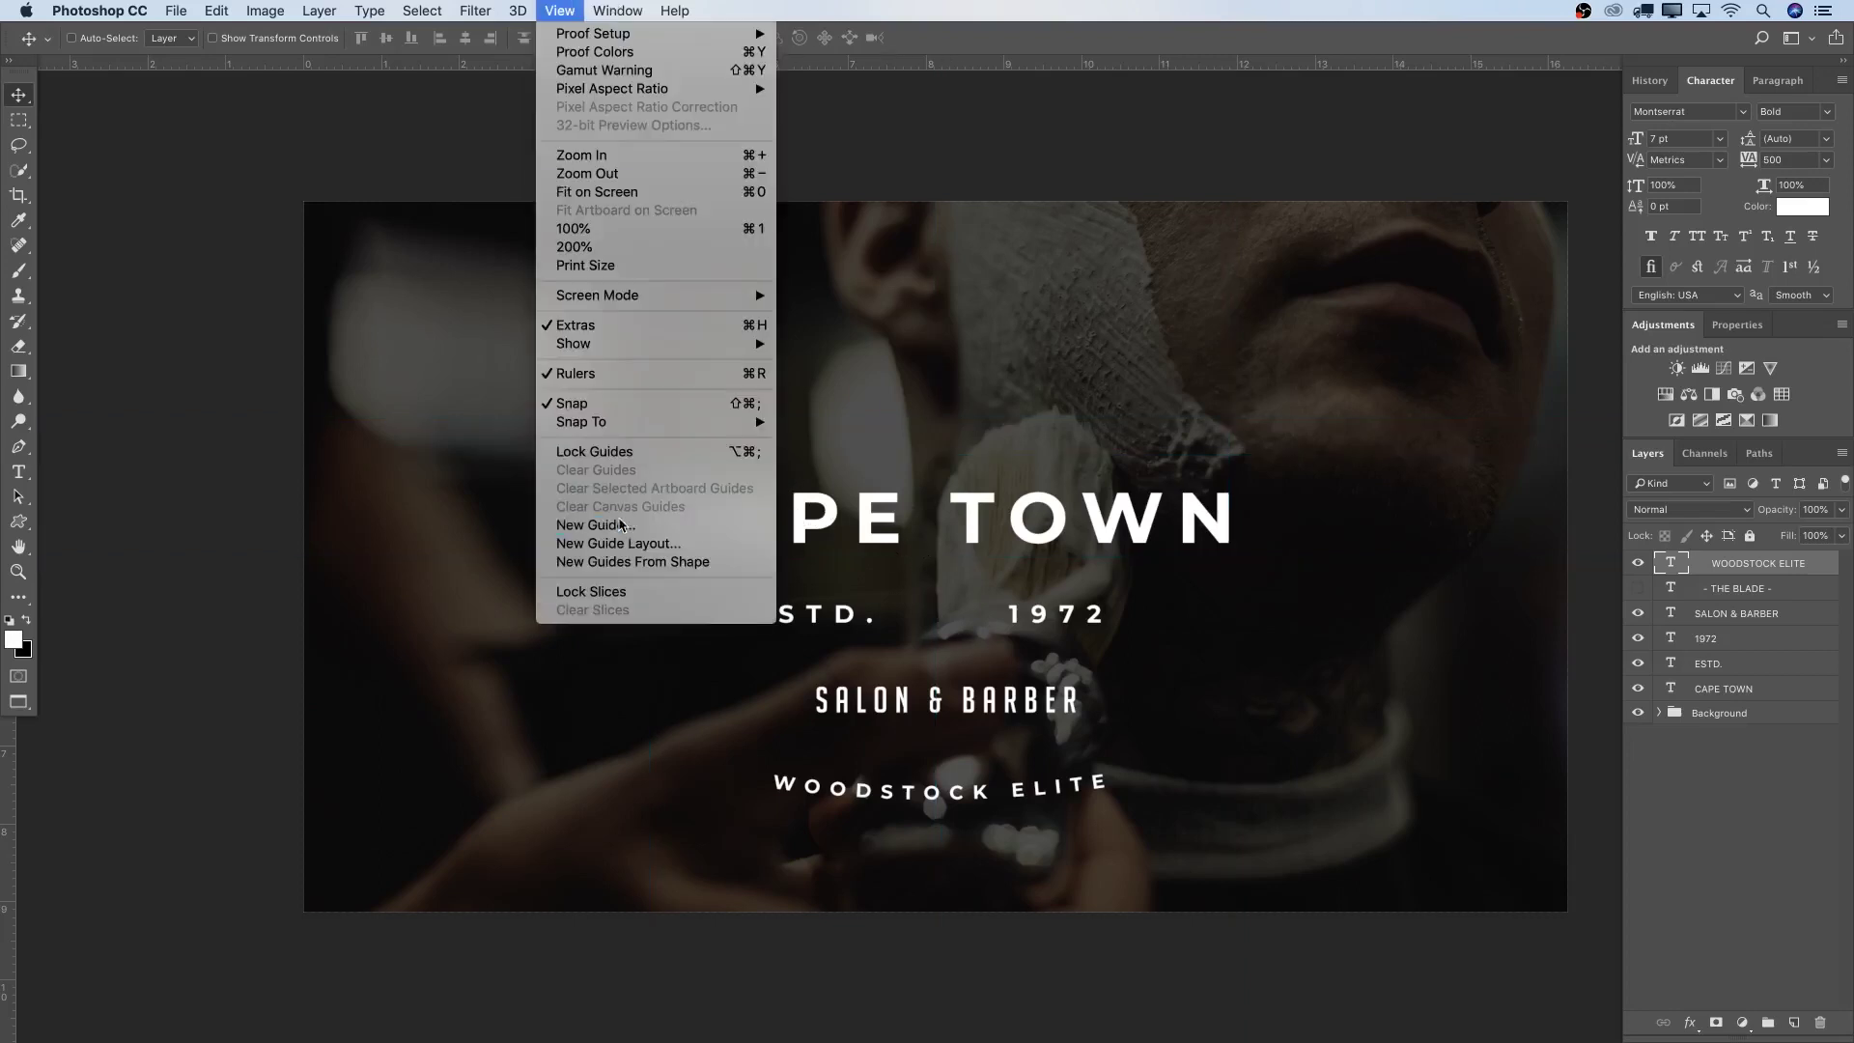
left_click(620, 524)
type("50")
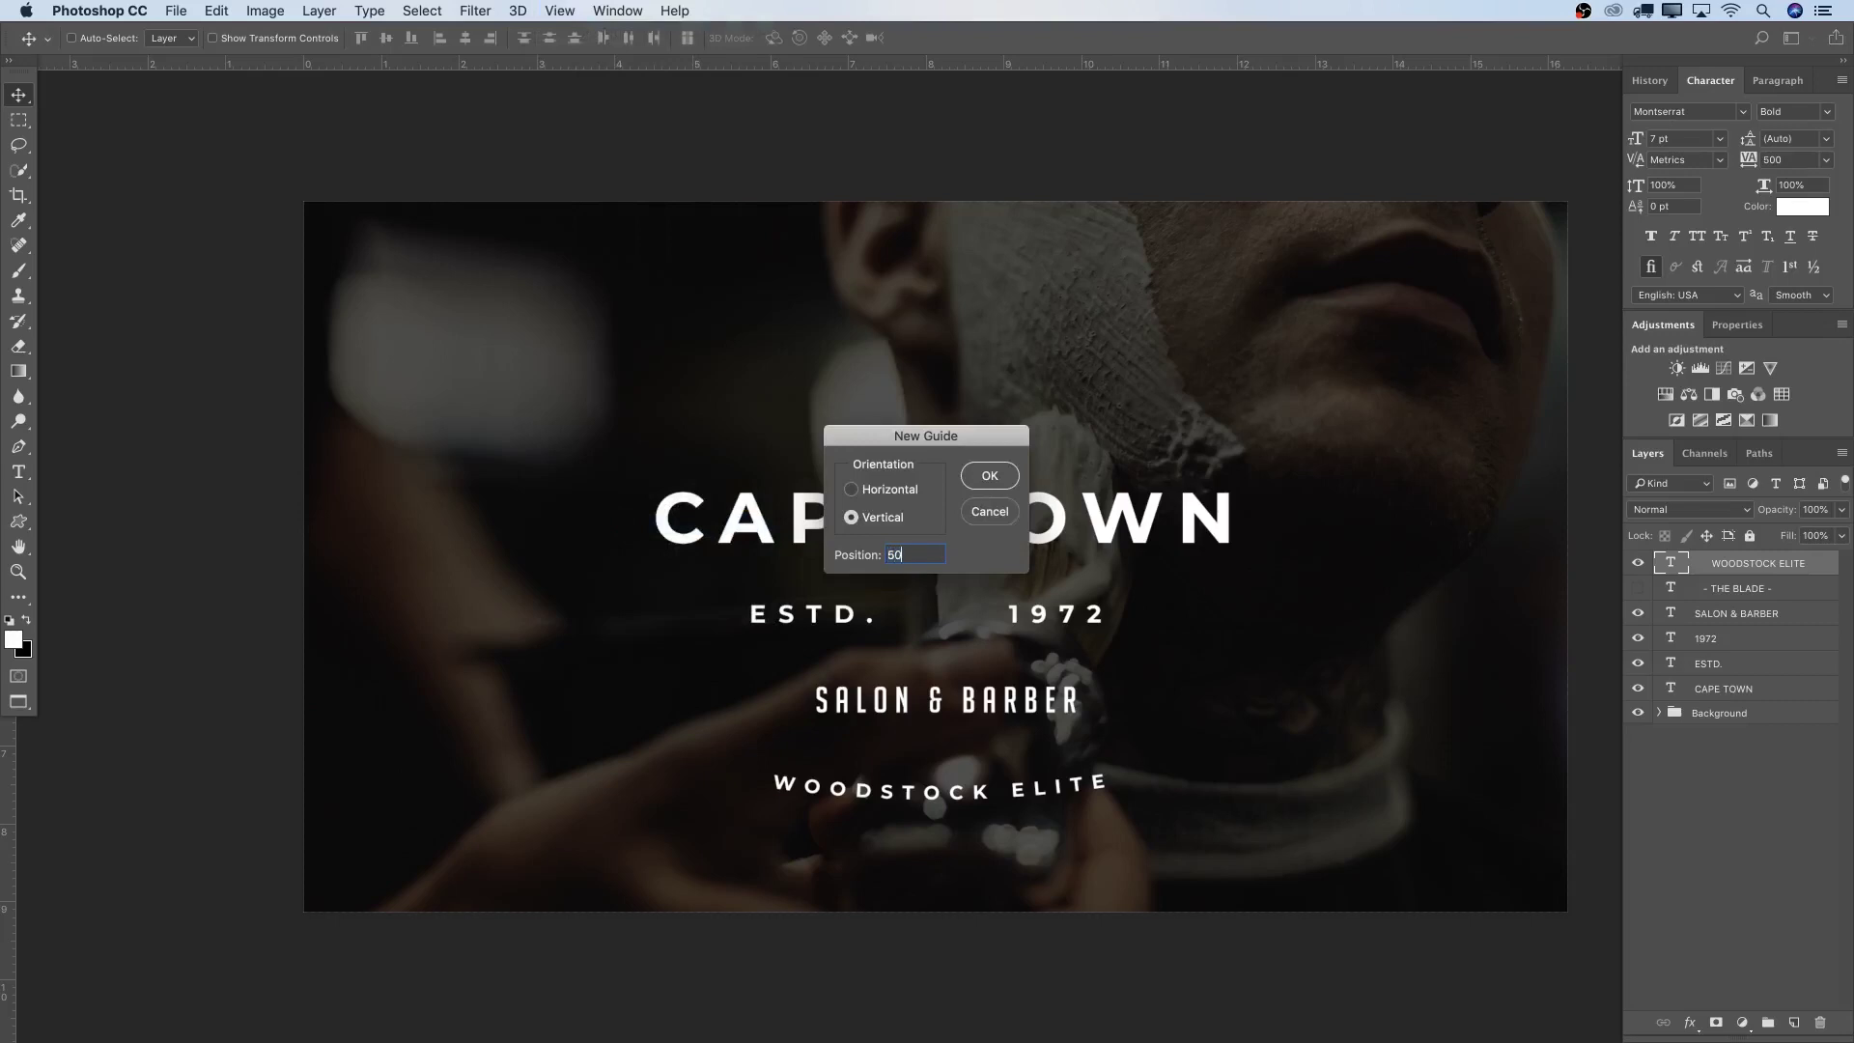
type("%")
key("Return")
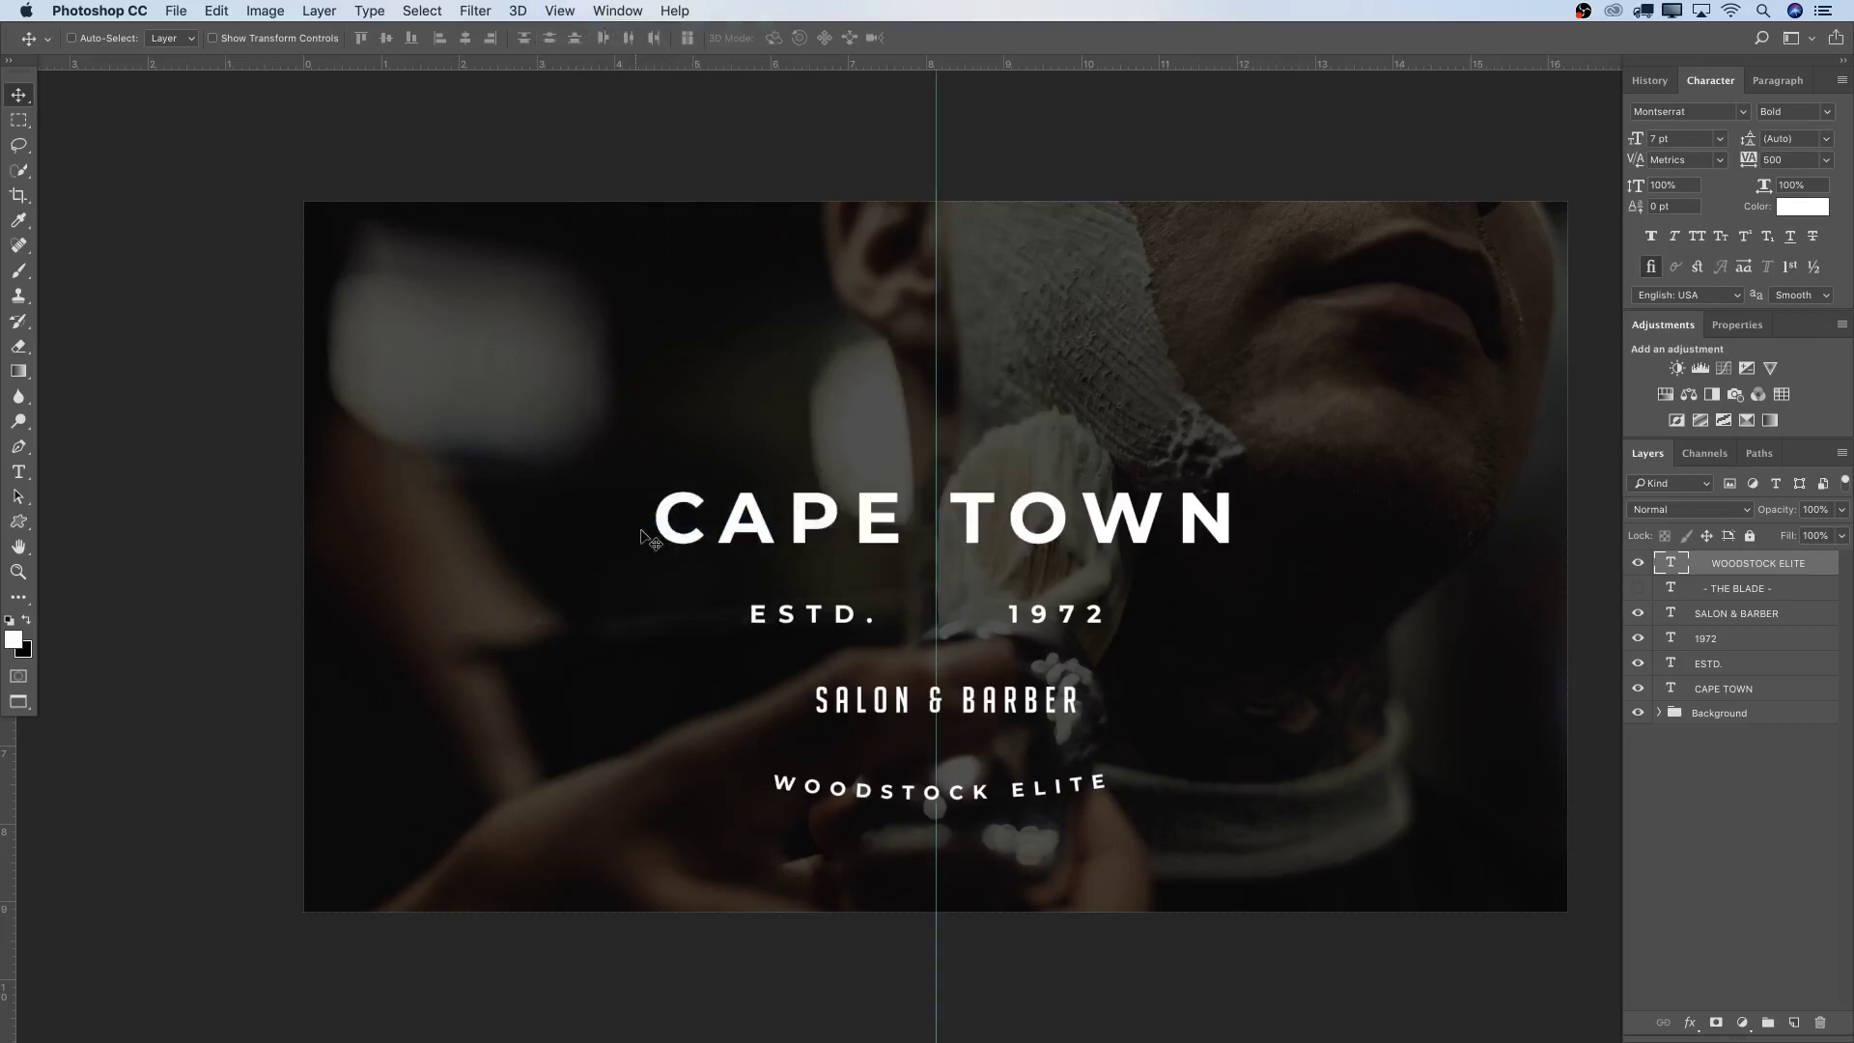
Add a new horizontal guide at 50% of the canvas
left_click(560, 11)
left_click(611, 525)
left_click(918, 496)
type("50")
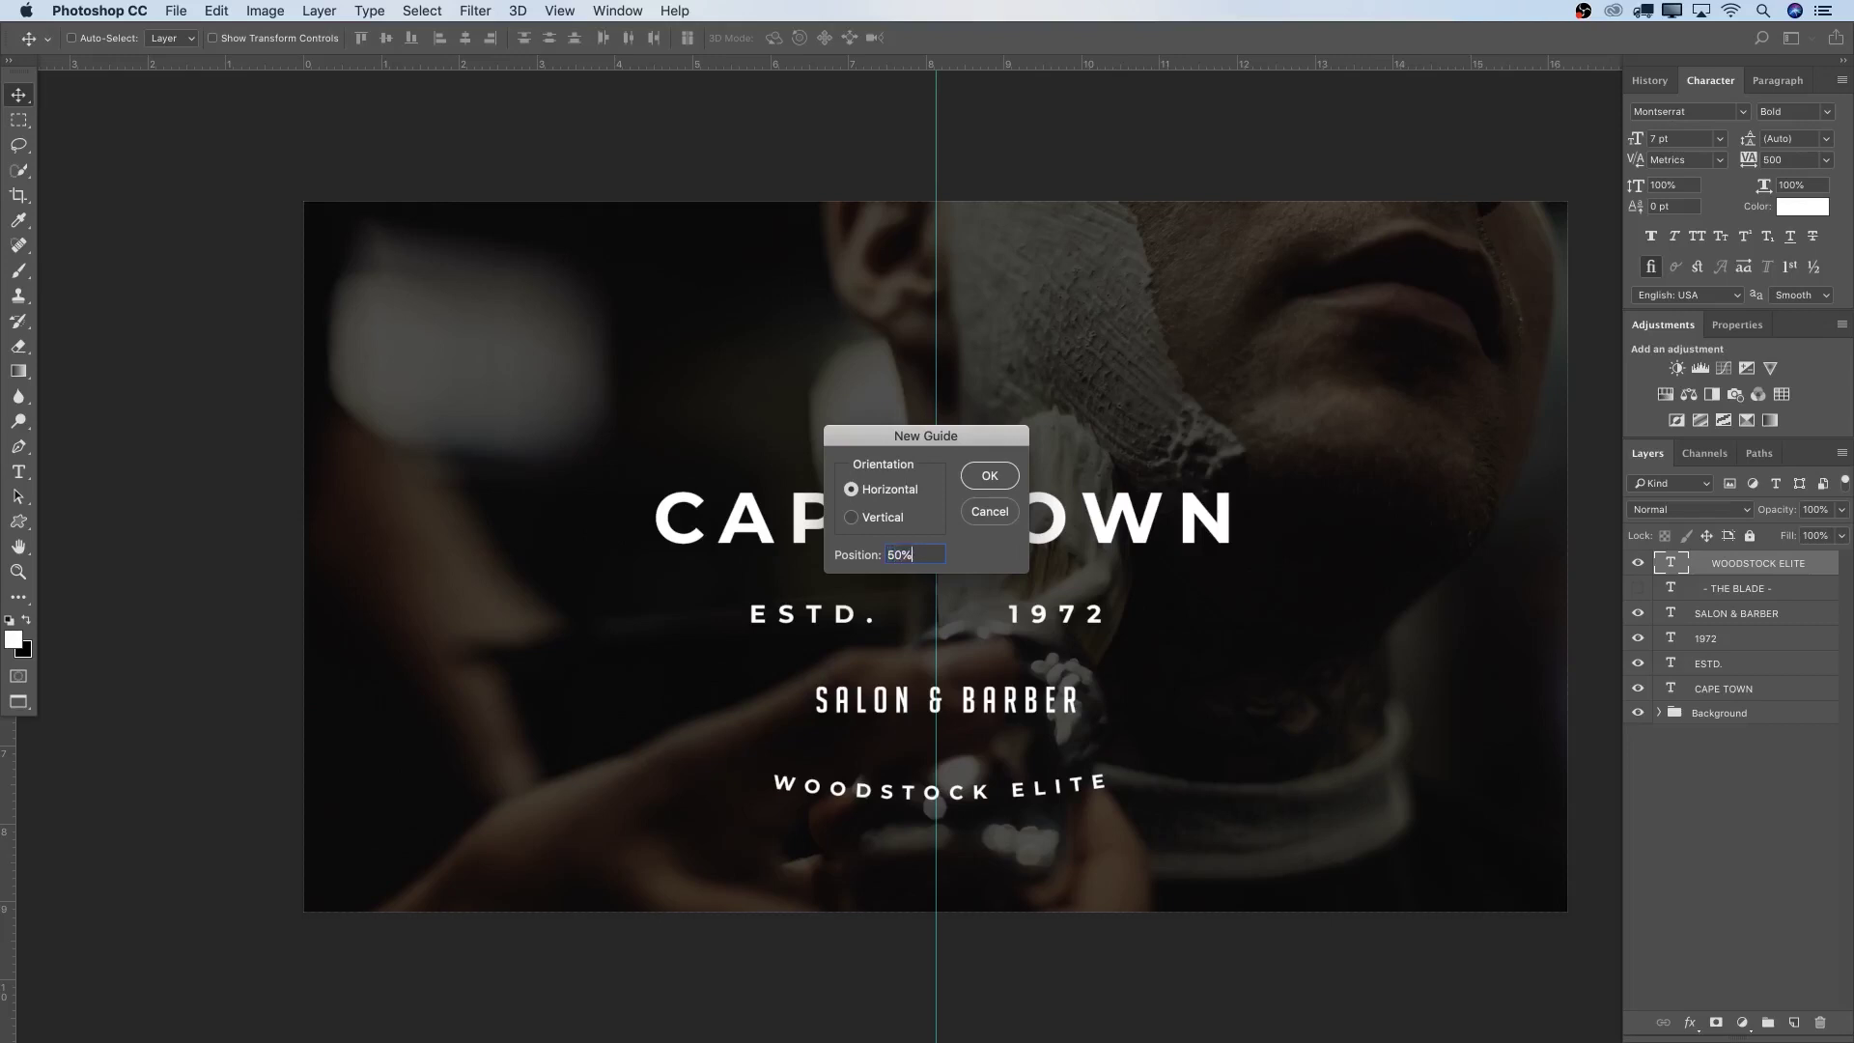
key("Return")
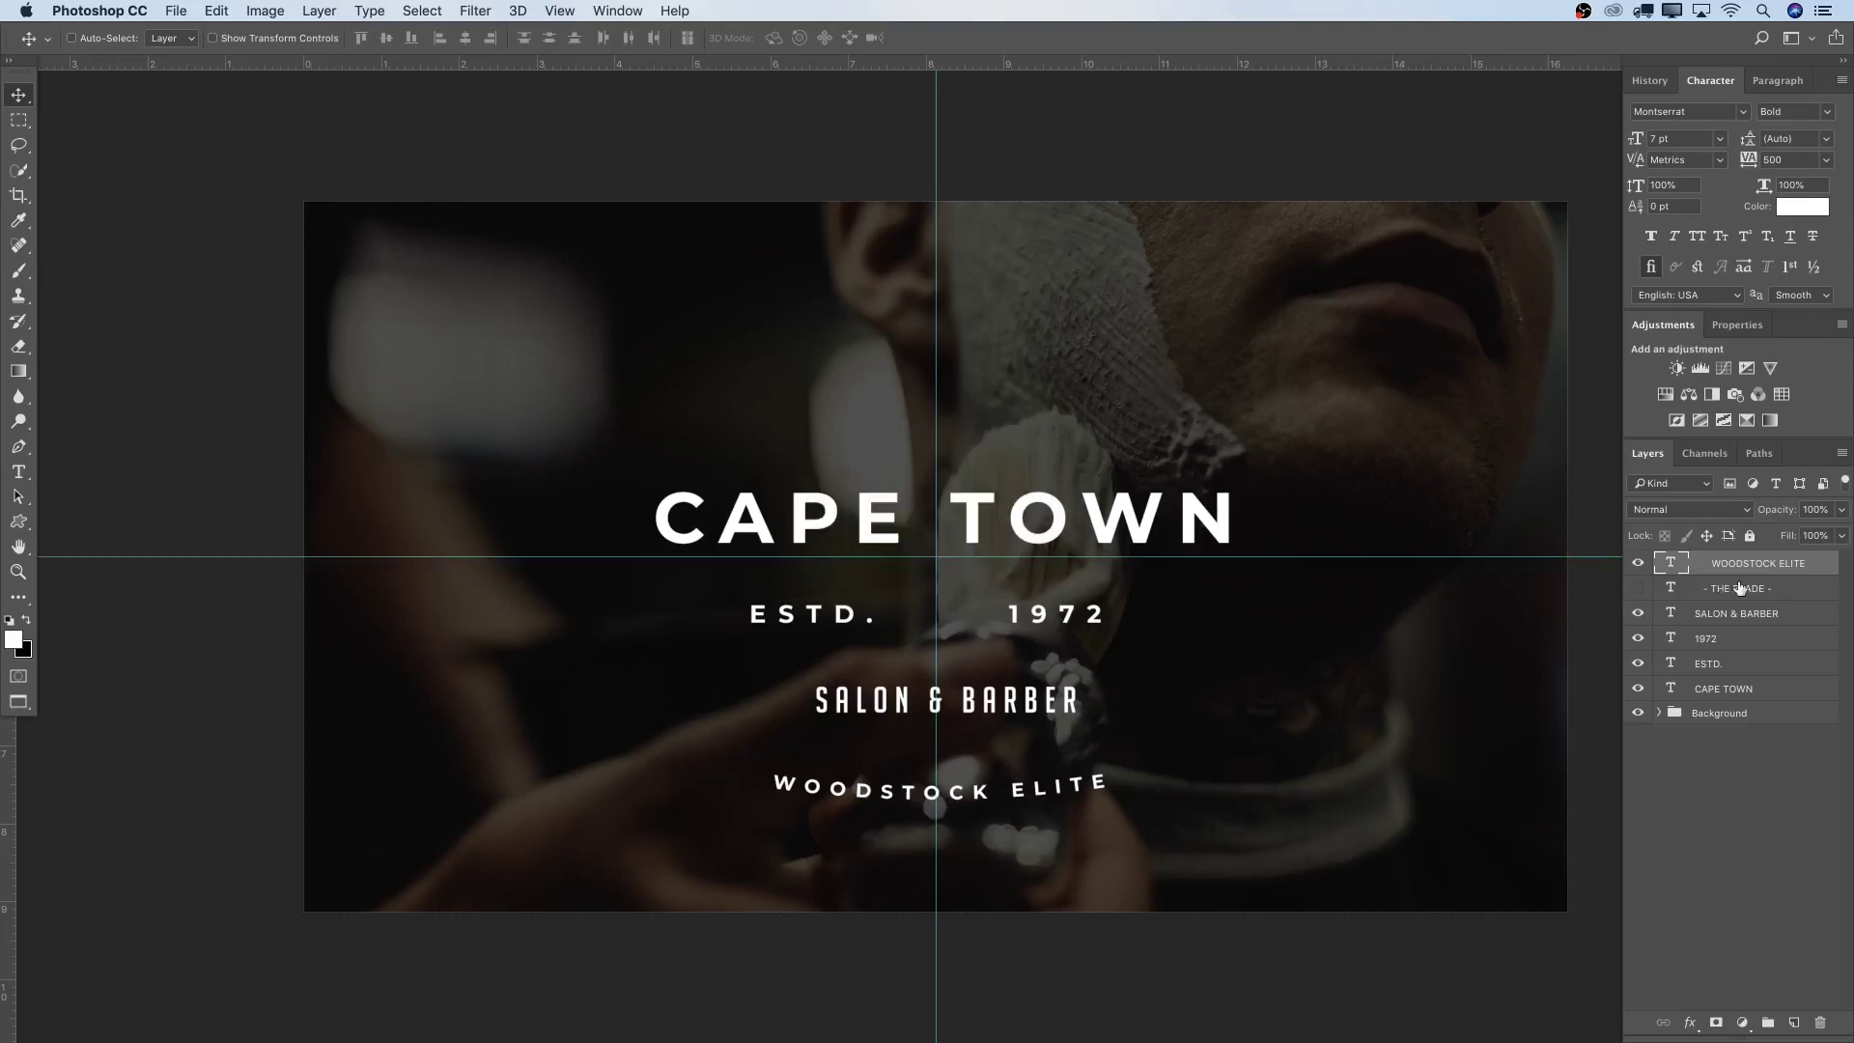
Show the "- THE BLADE -" layer and shift both WOODSTOCK ELITE and "- THE BLADE -" slightly down
left_click(1637, 589)
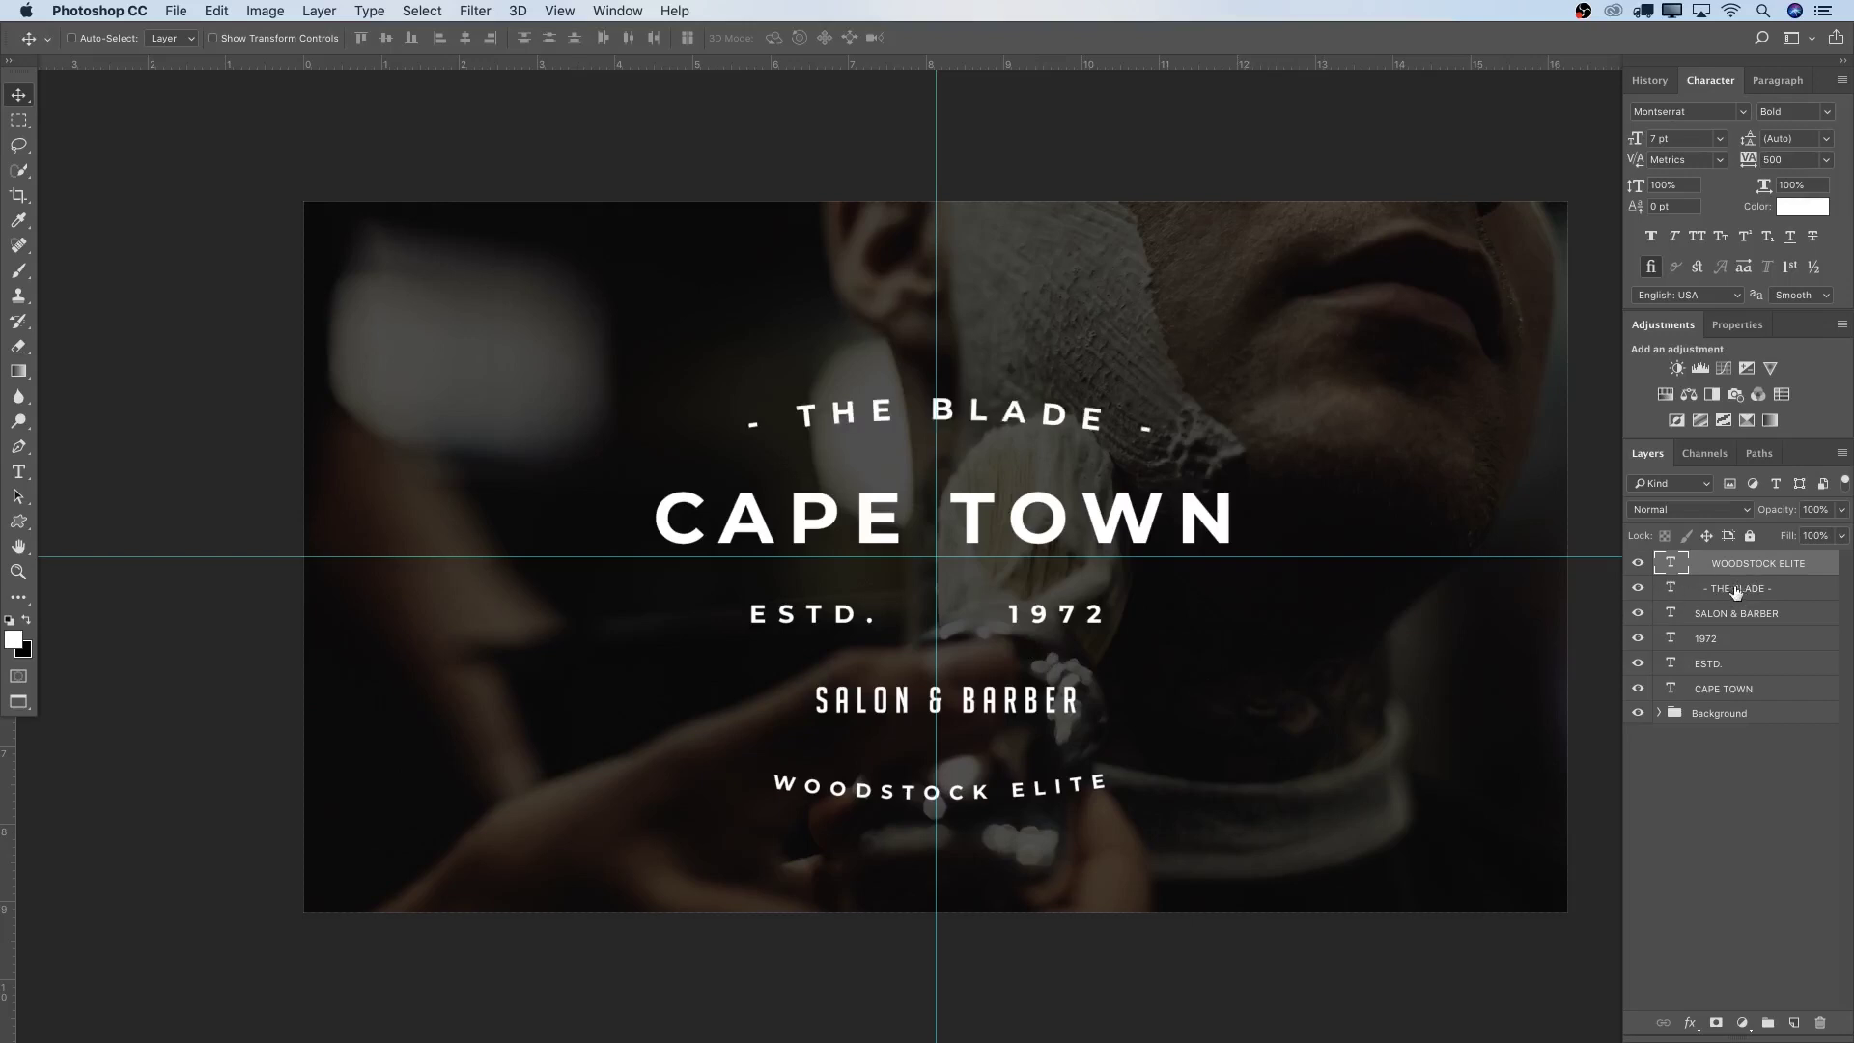
left_click_drag(1028, 427, 1017, 440)
left_click(1762, 591)
left_click_drag(1317, 419, 1317, 437)
Move the CAPE TOWN text slightly up, closer to "- THE BLADE -"
left_click(1762, 637)
left_click(1762, 687)
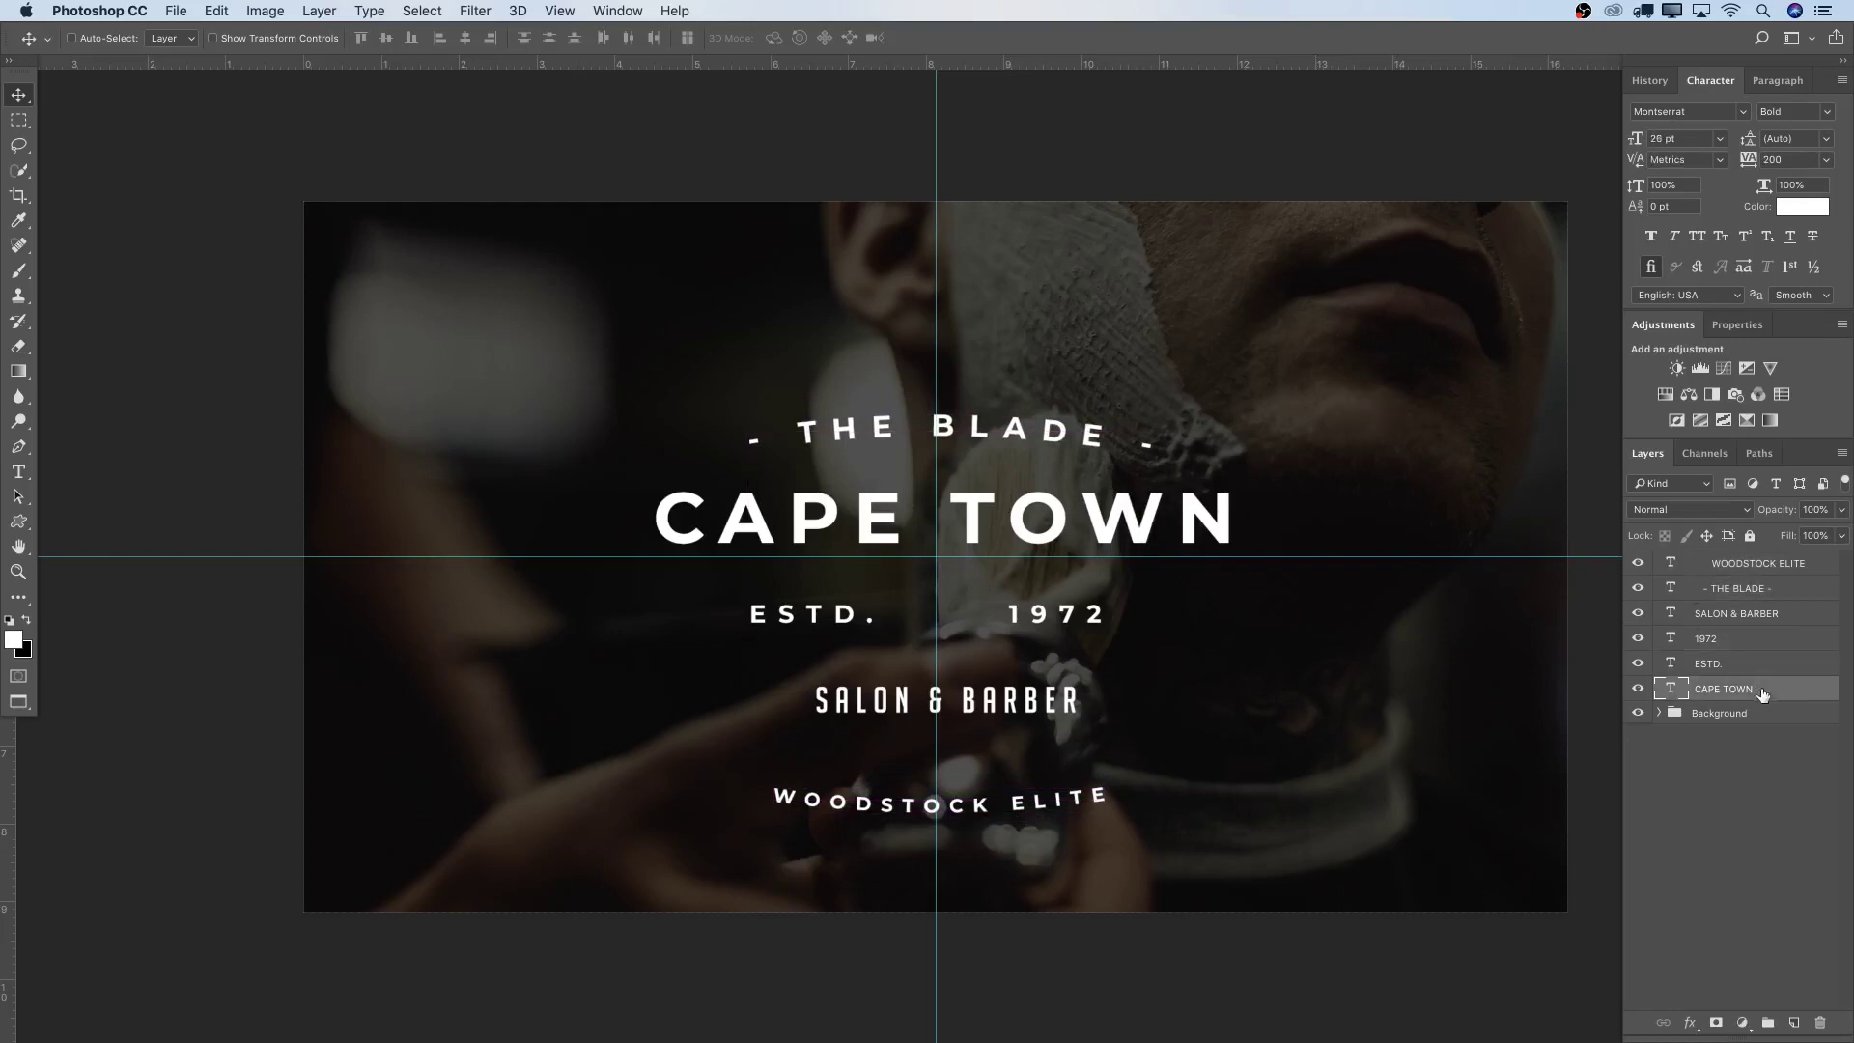
left_click_drag(1192, 477, 1184, 472)
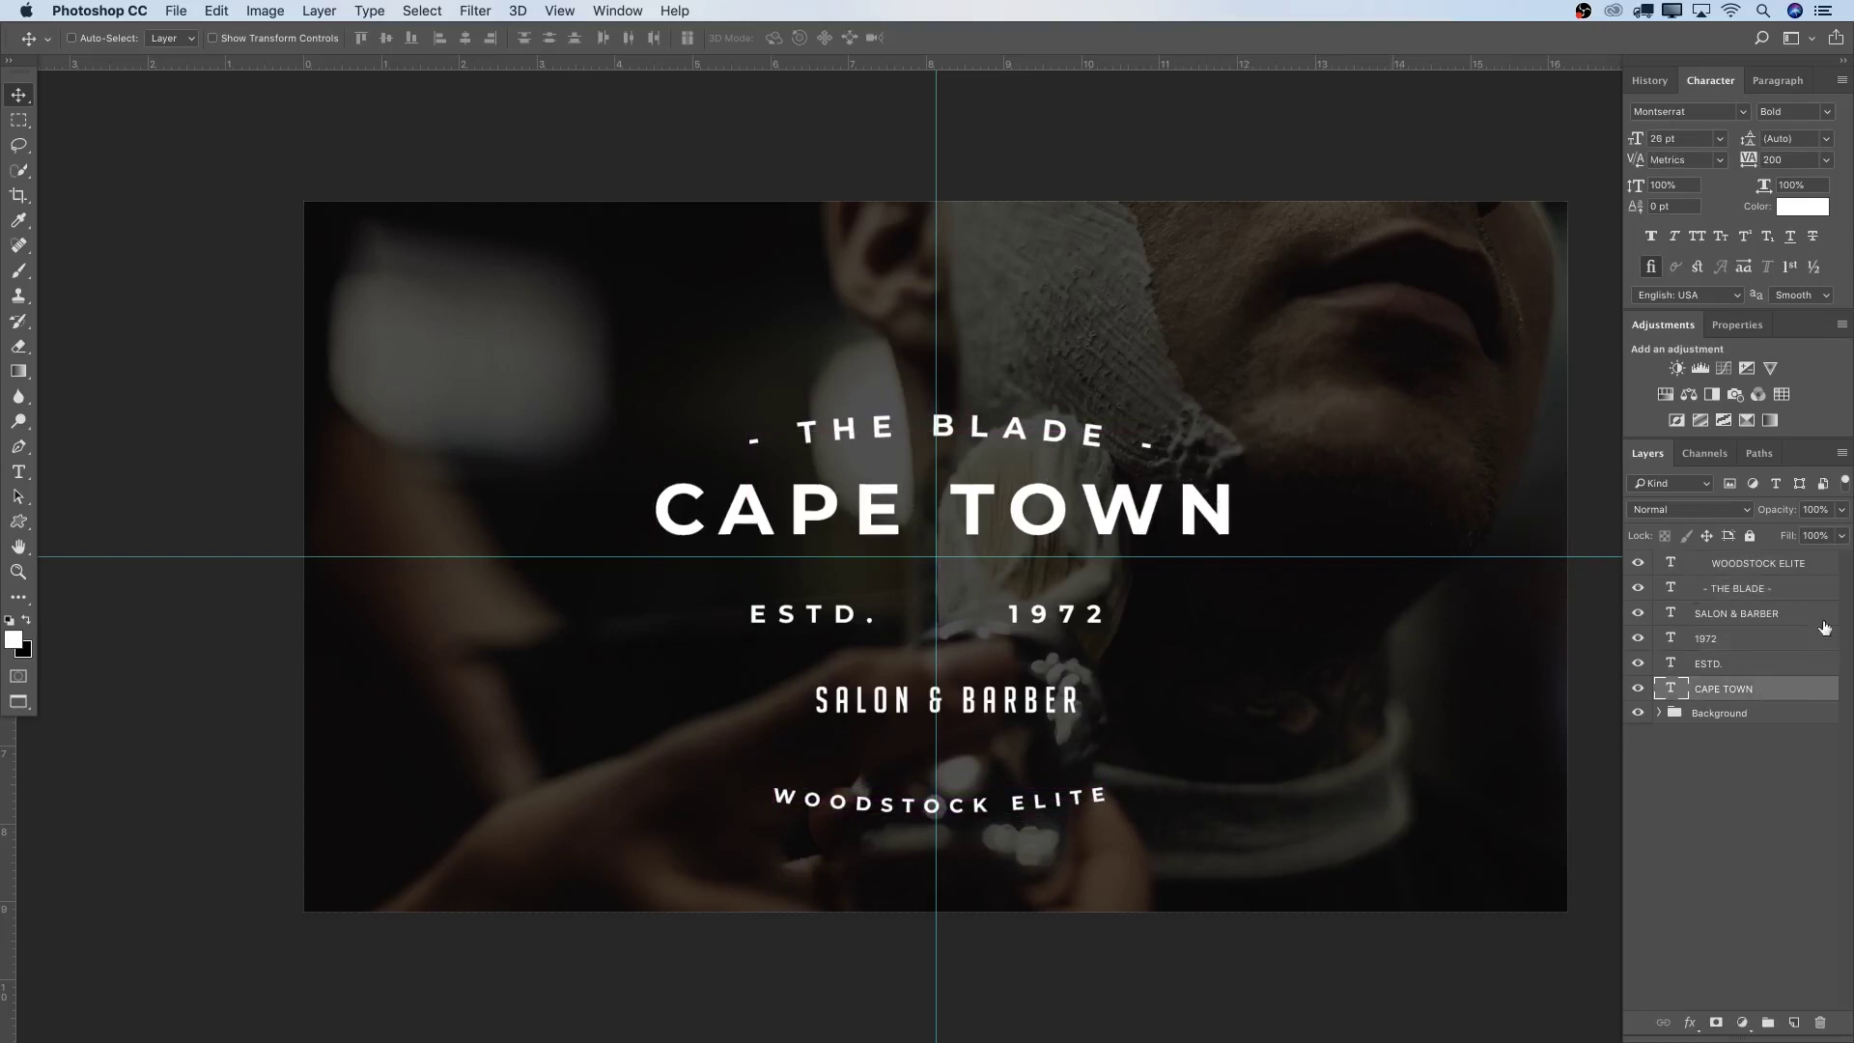
Move the WOODSTOCK ELITE text straight up by about 0.33 cm, closer to SALON & BARBER
left_click(1777, 642)
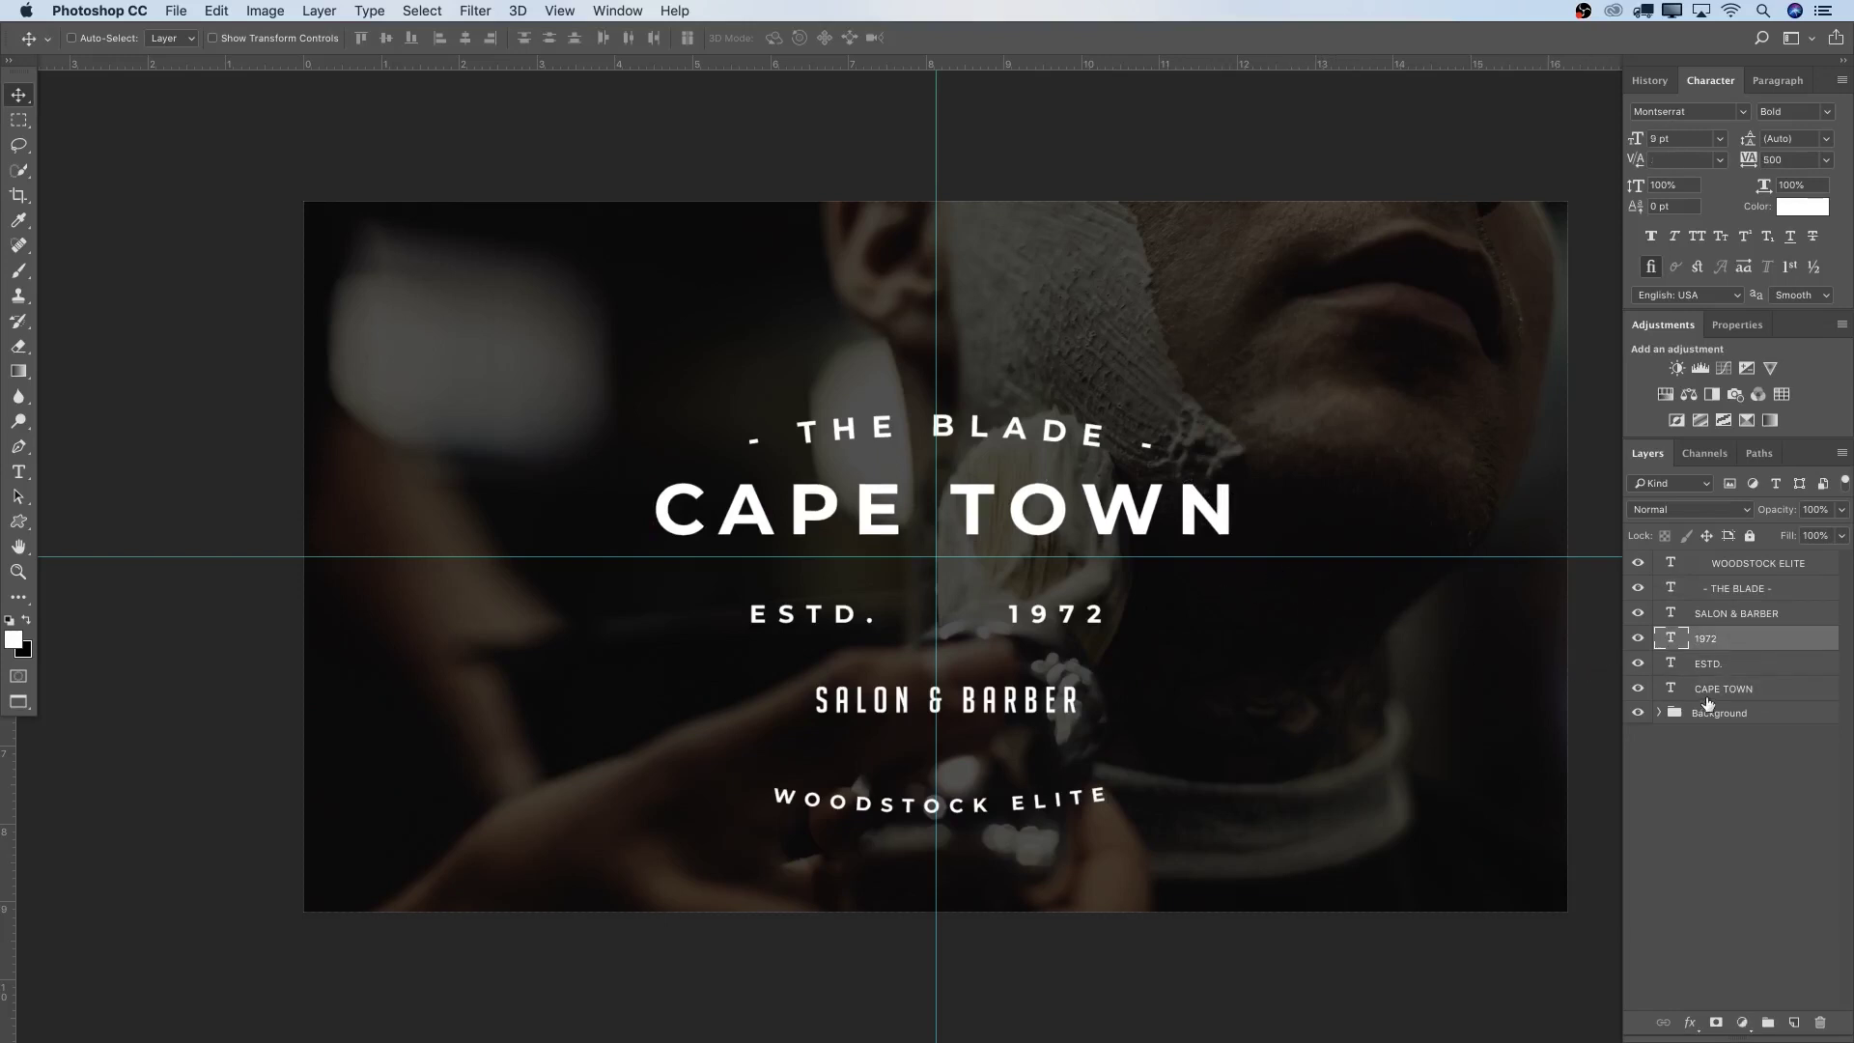
left_click(1731, 671)
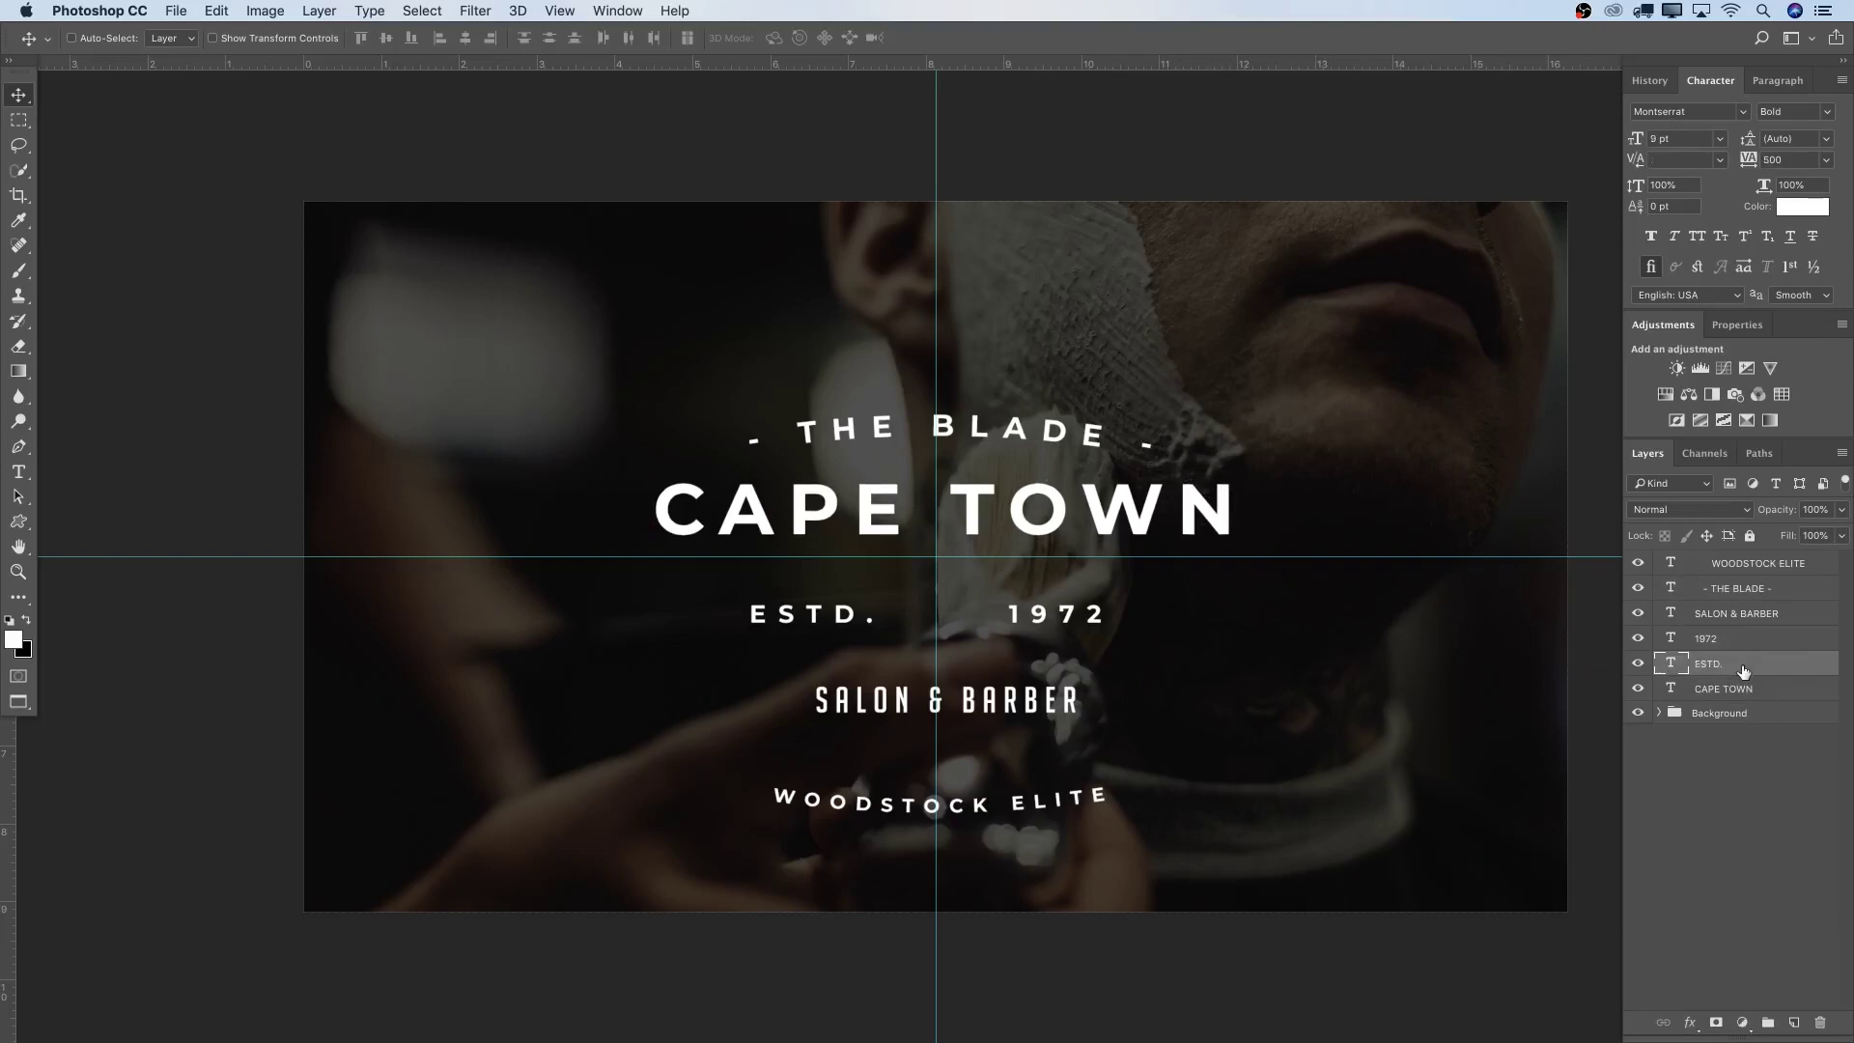
left_click(1744, 691)
left_click(1748, 576)
left_click_drag(1101, 802, 1099, 770)
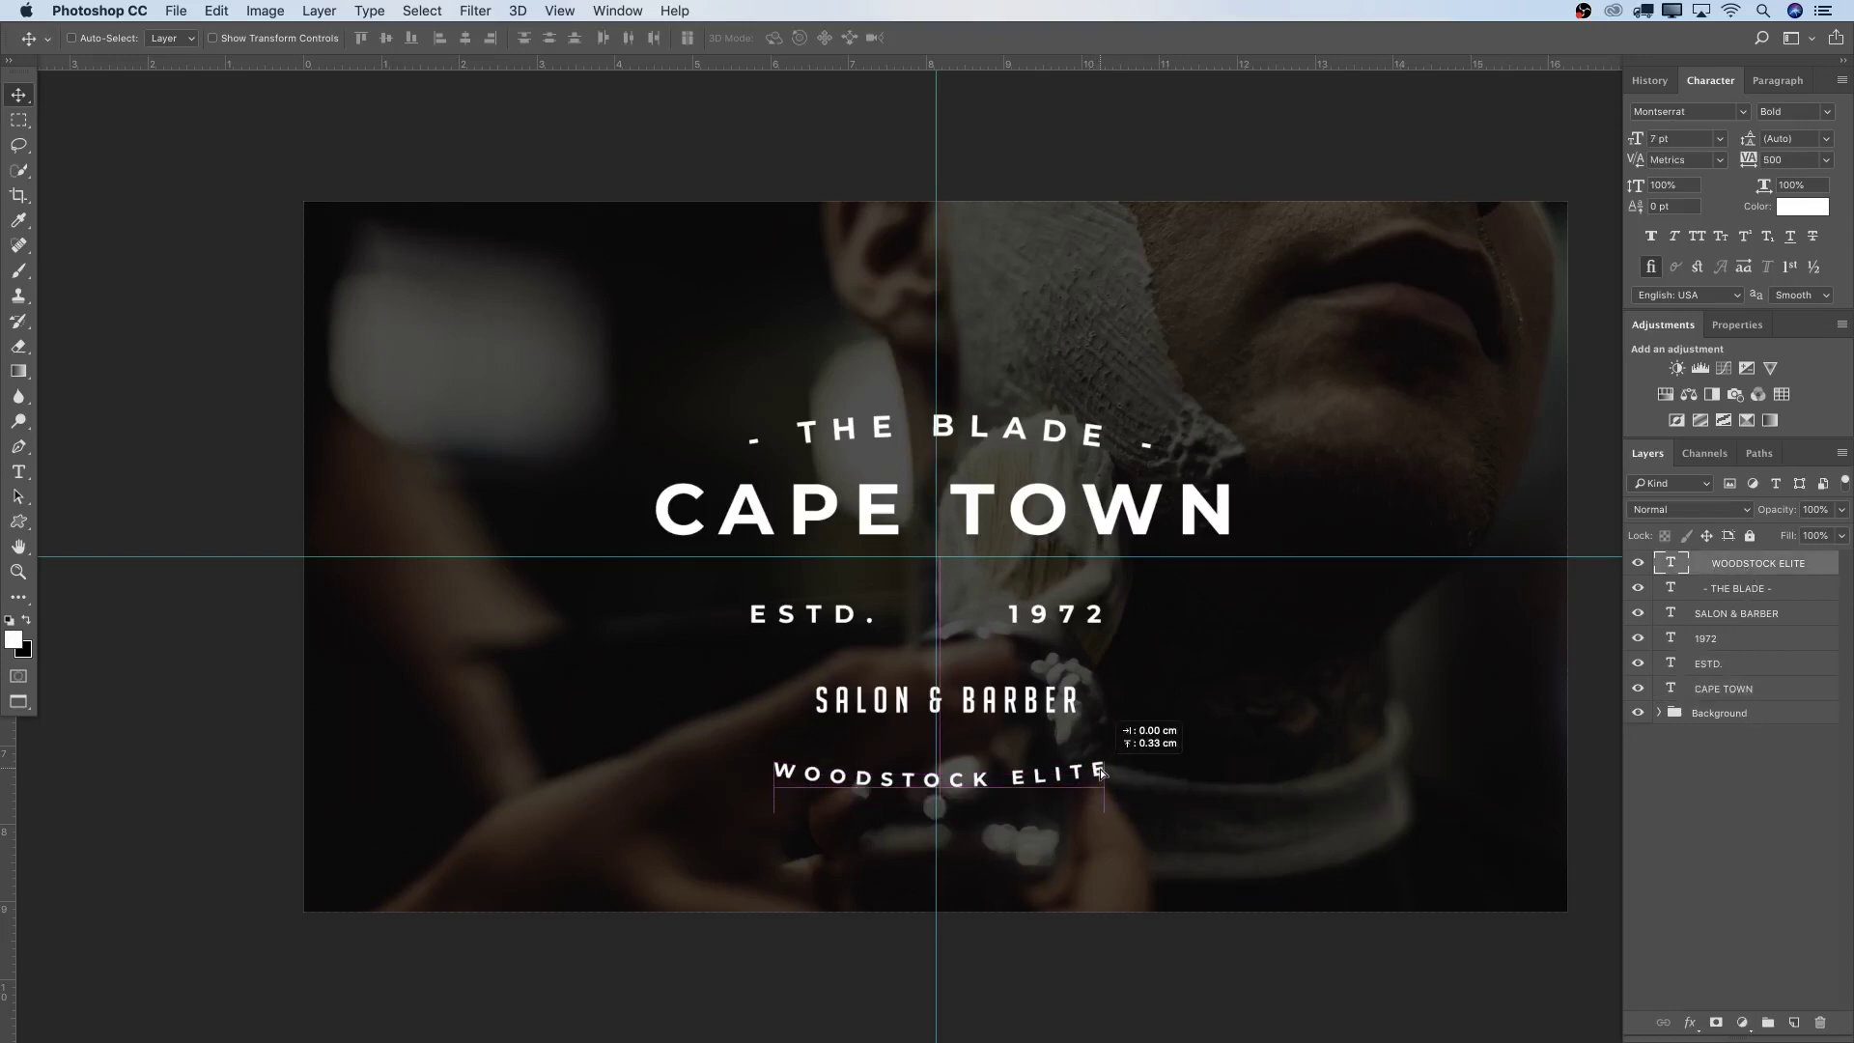
Move SALON & BARBER down to sit just above WOODSTOCK ELITE, and shift both texts slightly up together
left_click(1760, 618)
left_click_drag(1154, 666, 1144, 708)
key("Down")
key("Down")
key("Down")
key("Down")
key("Down")
key("Down")
key("Down")
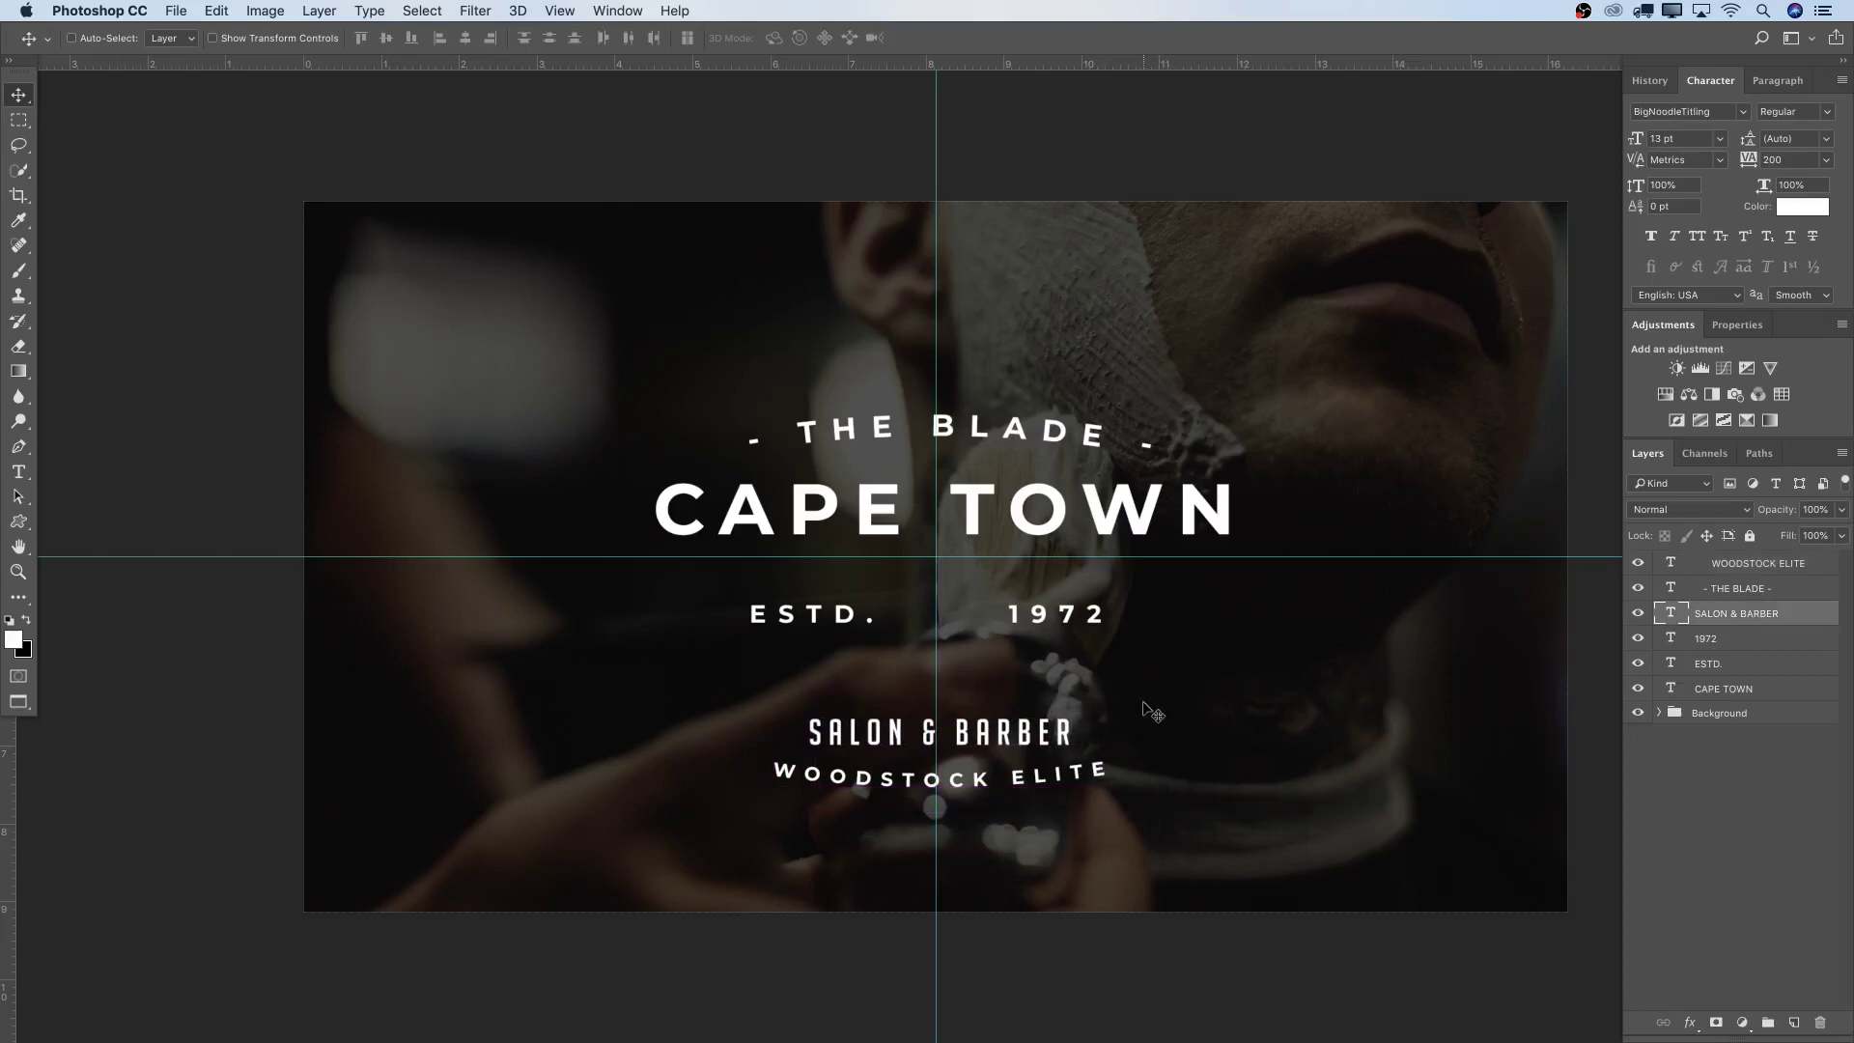
key("Up")
key("Up")
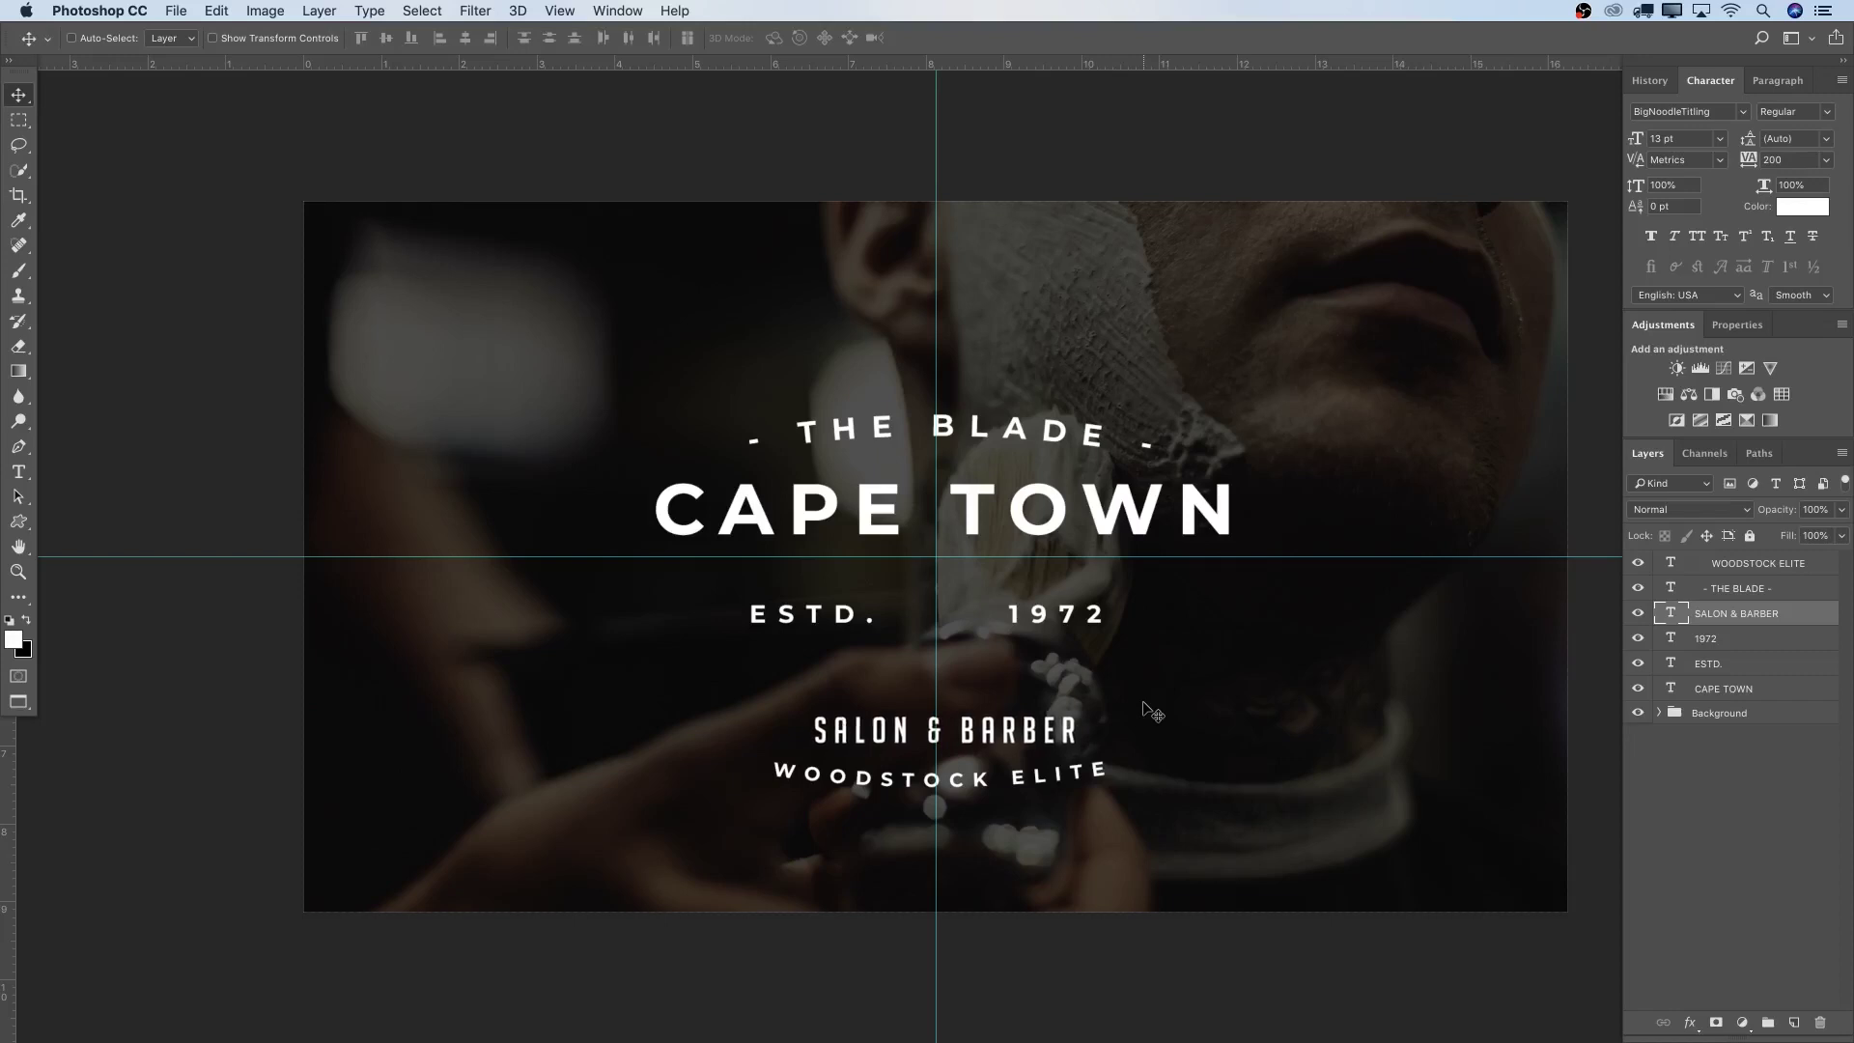
left_click(1759, 566, "super")
left_click_drag(1239, 676, 1236, 651)
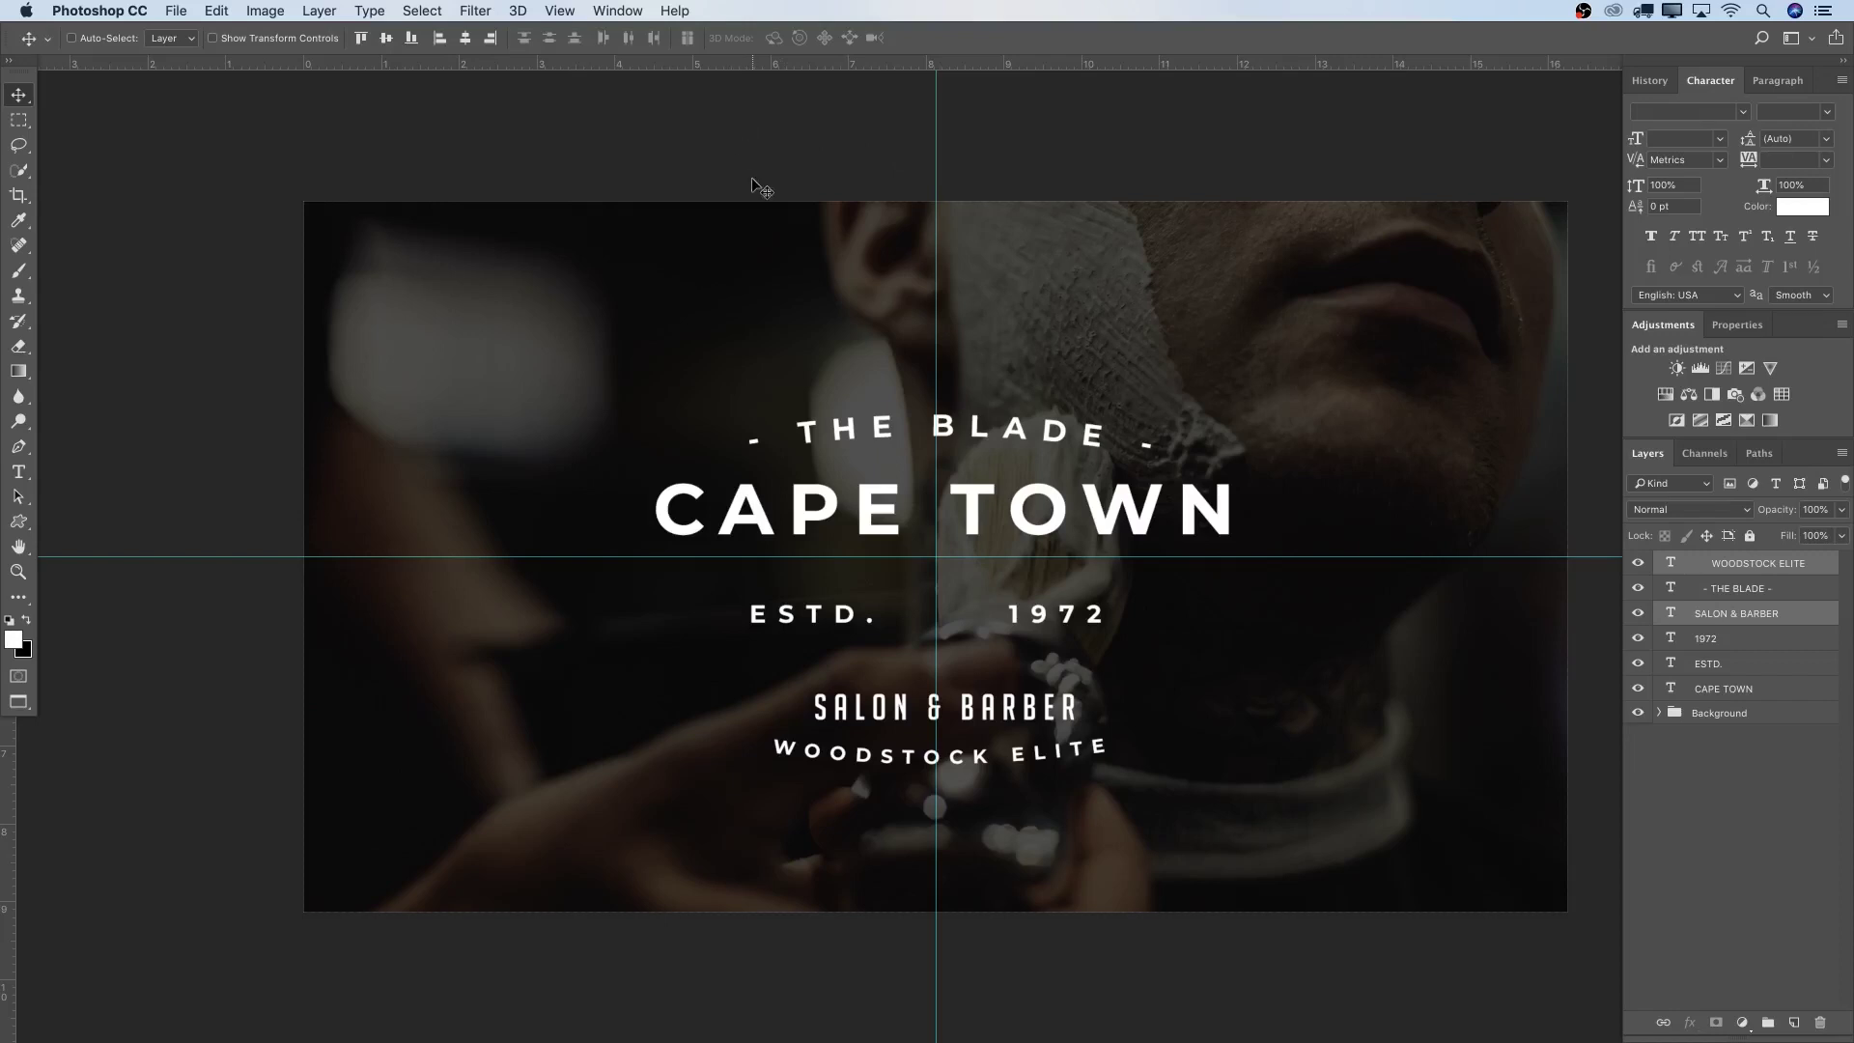
Browse the preview gallery of the custom shapes pack for banners, badges, frames and other logo shapes
key("u")
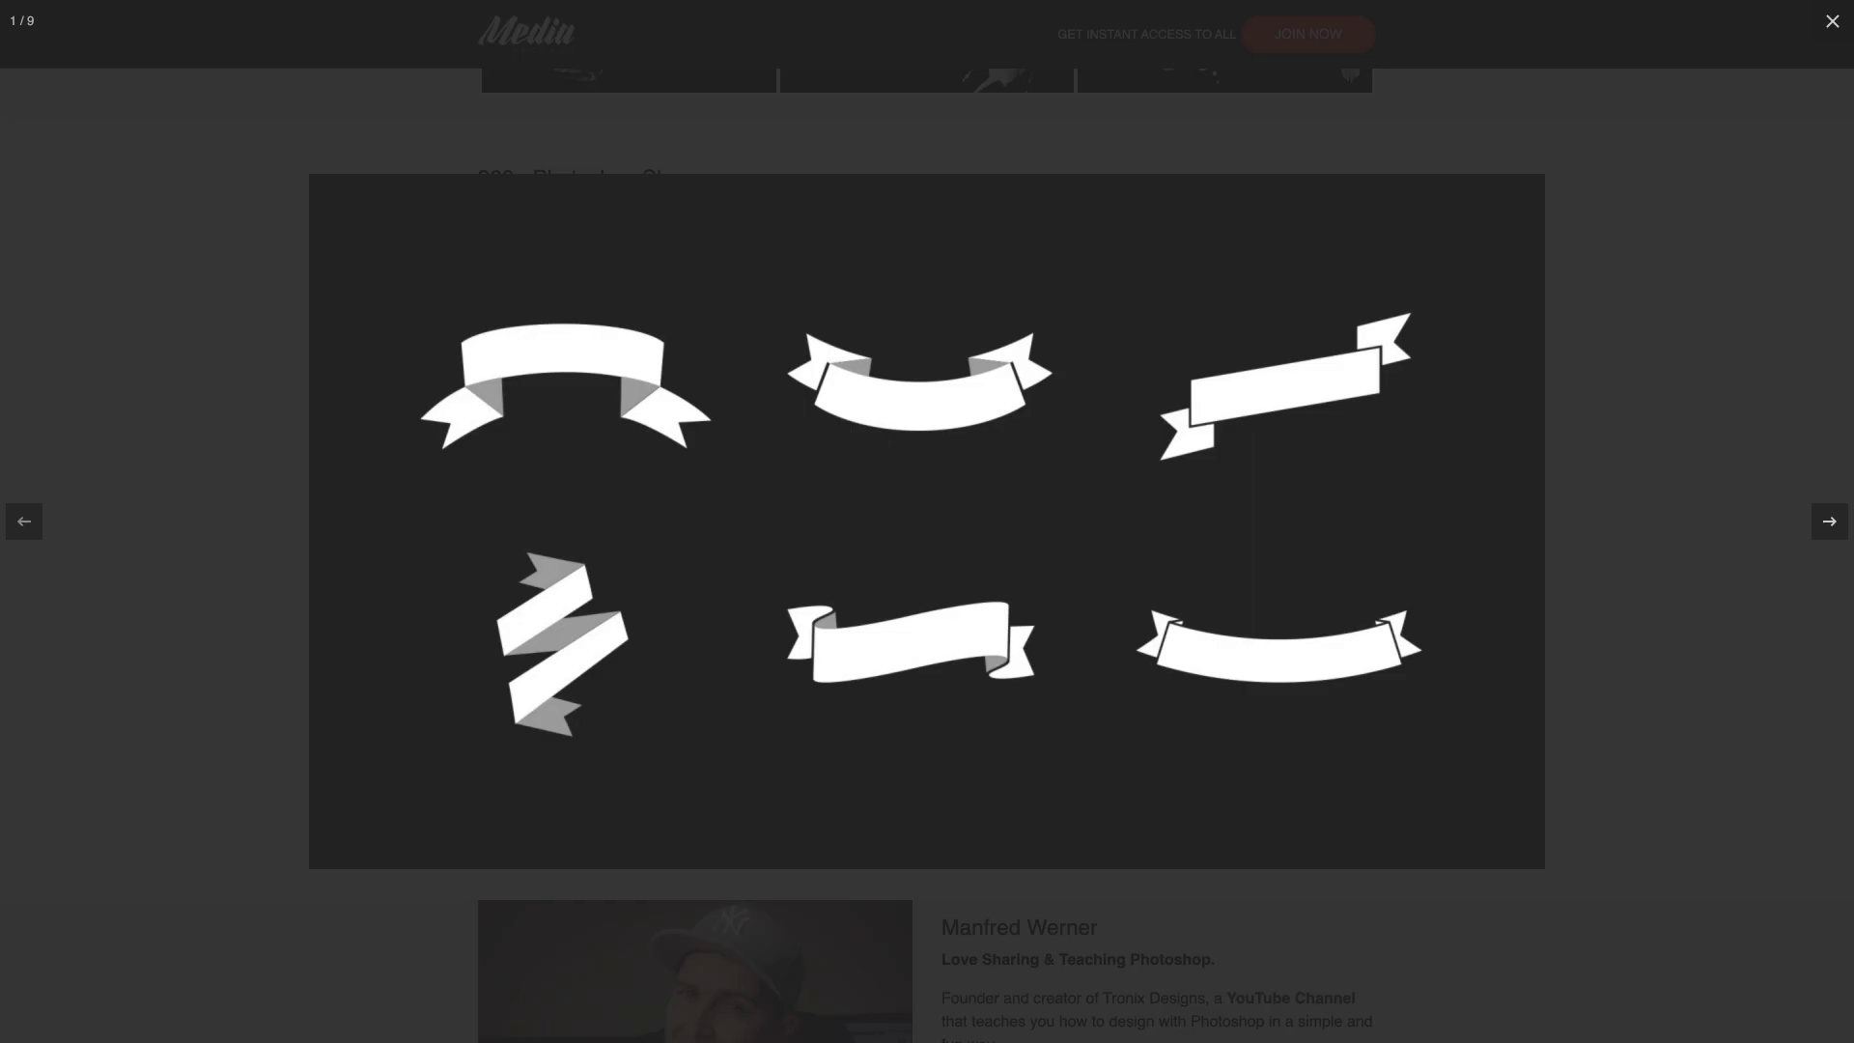
left_click(1831, 522)
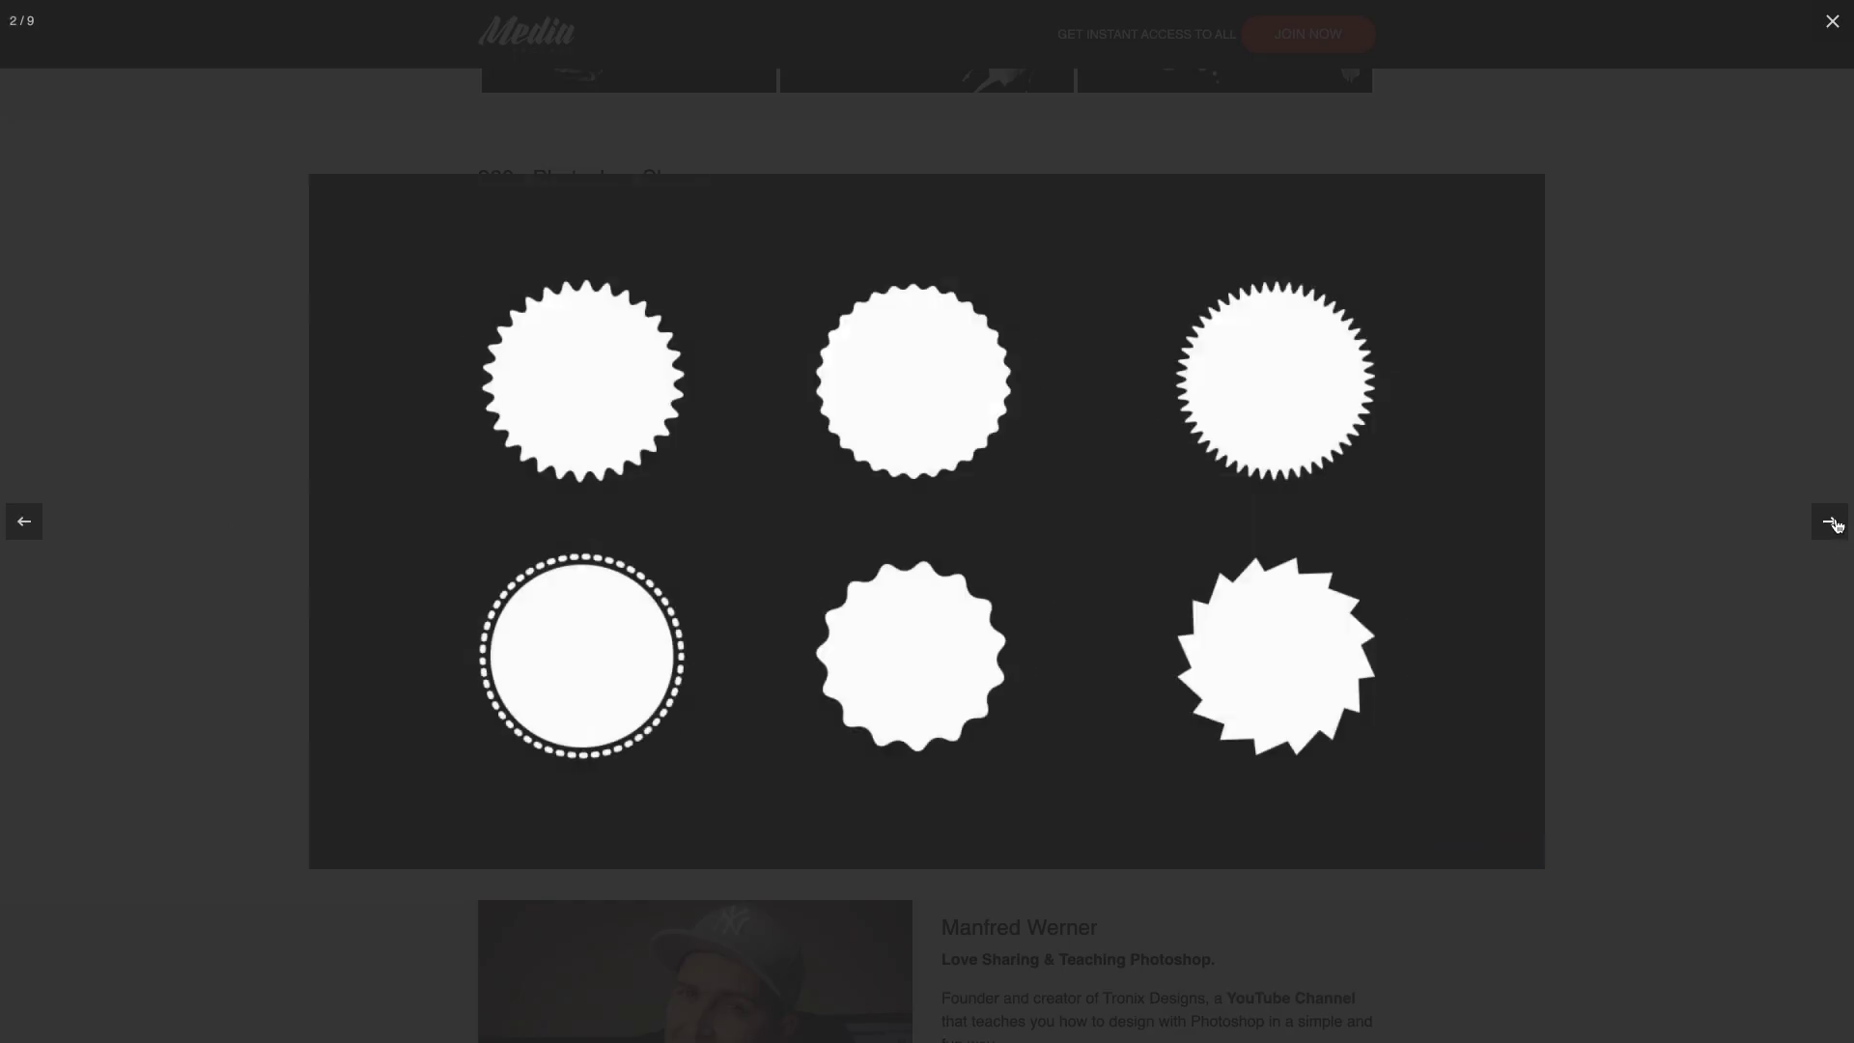
left_click(1830, 522)
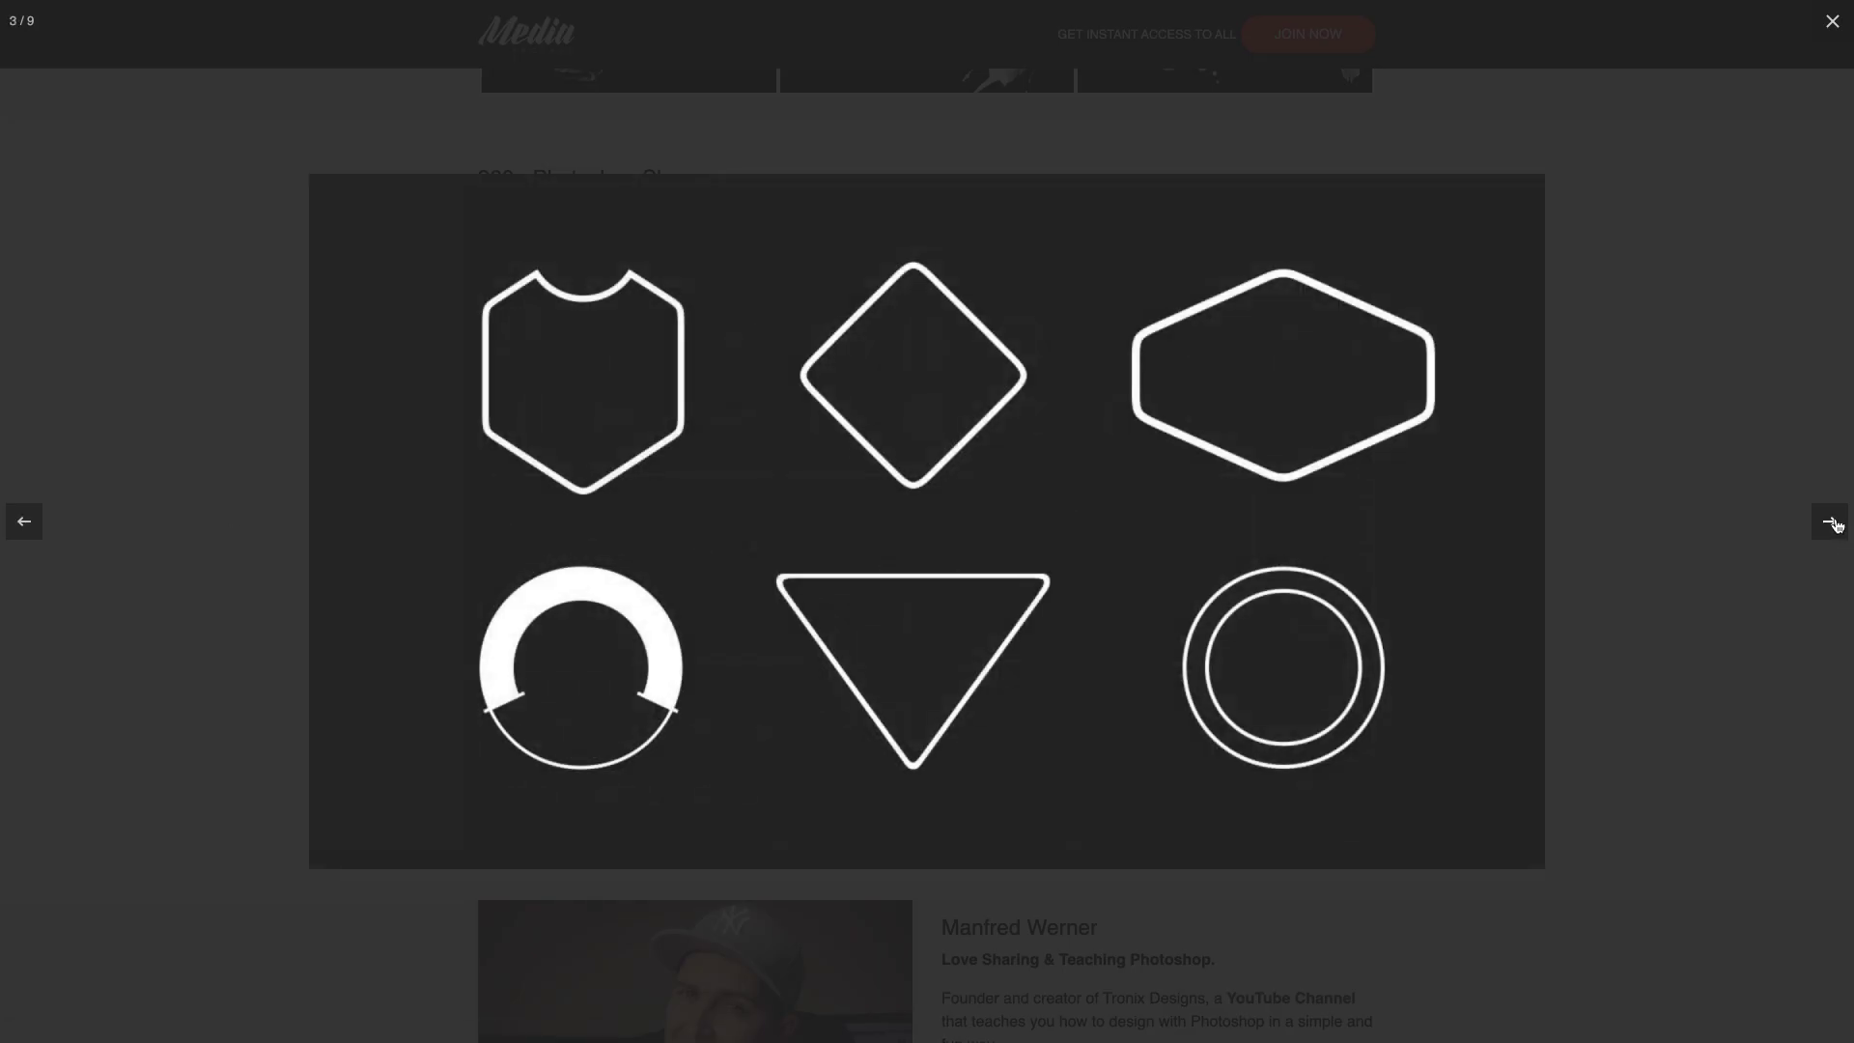
left_click(1831, 521)
left_click(1831, 521)
left_click(1831, 521)
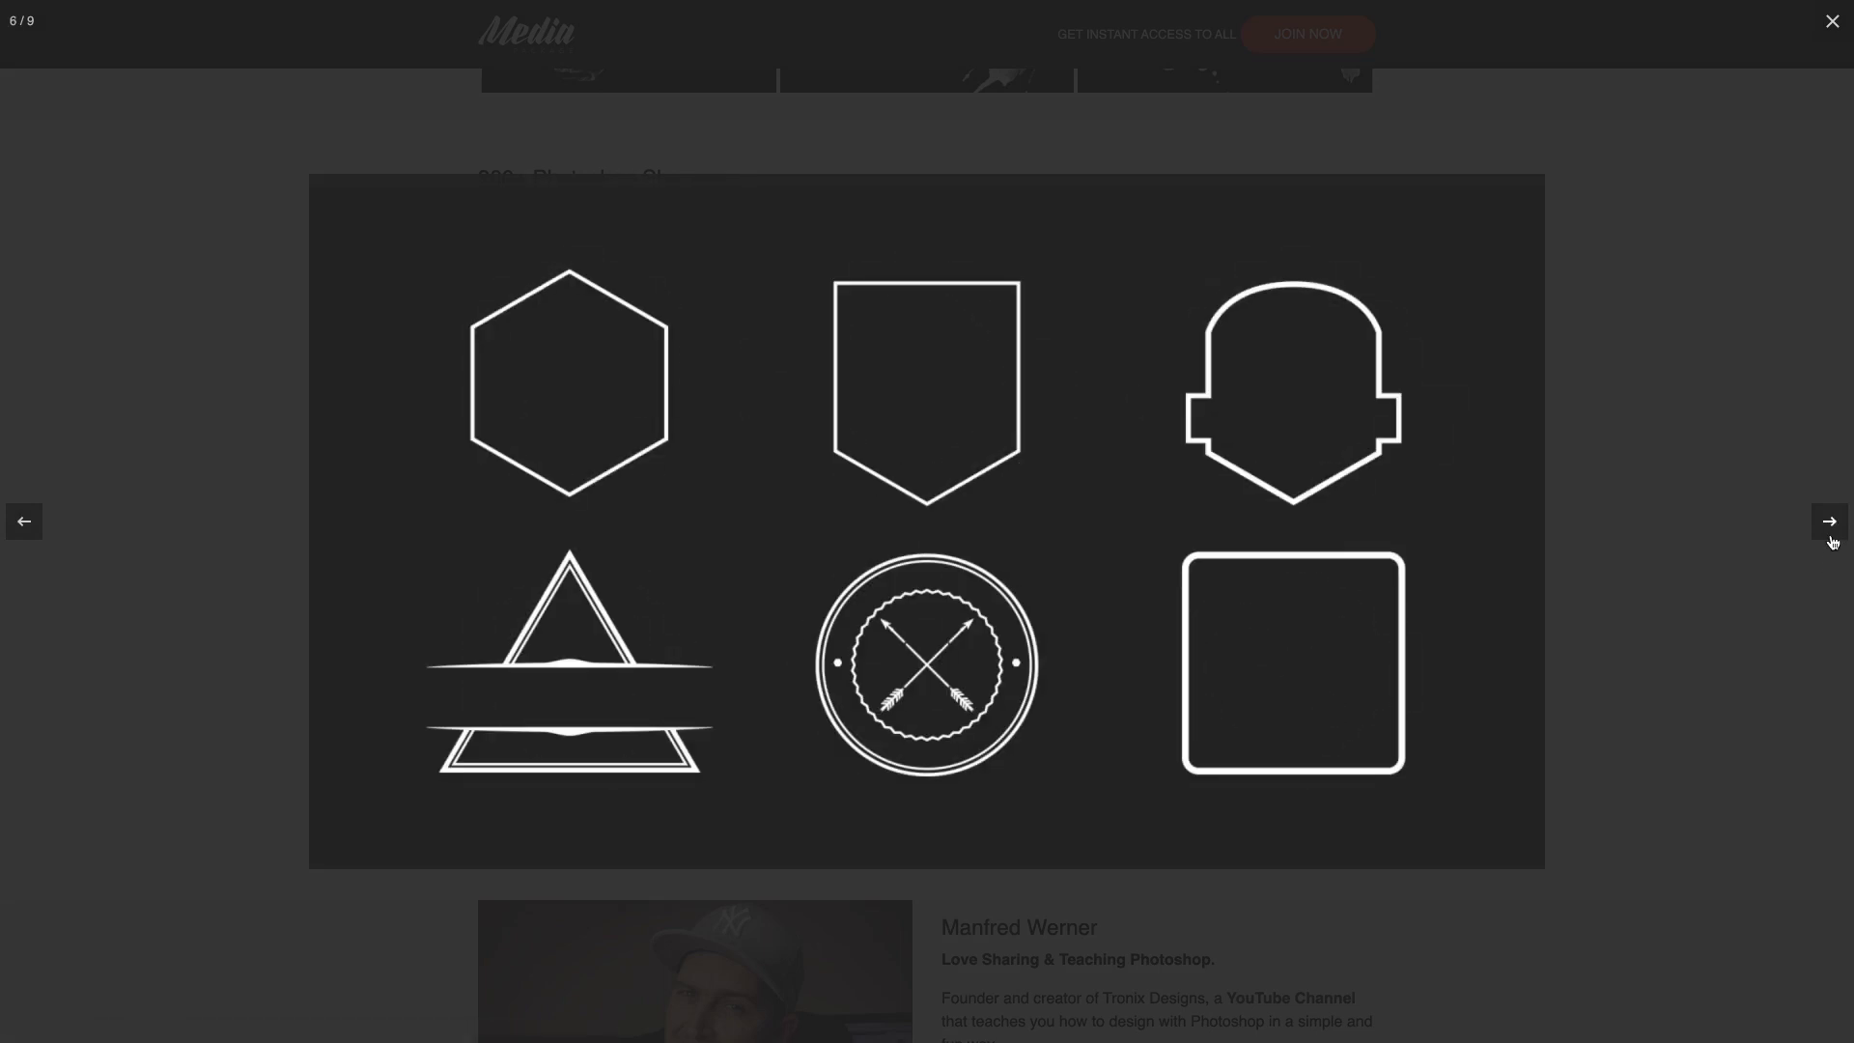
left_click(1831, 521)
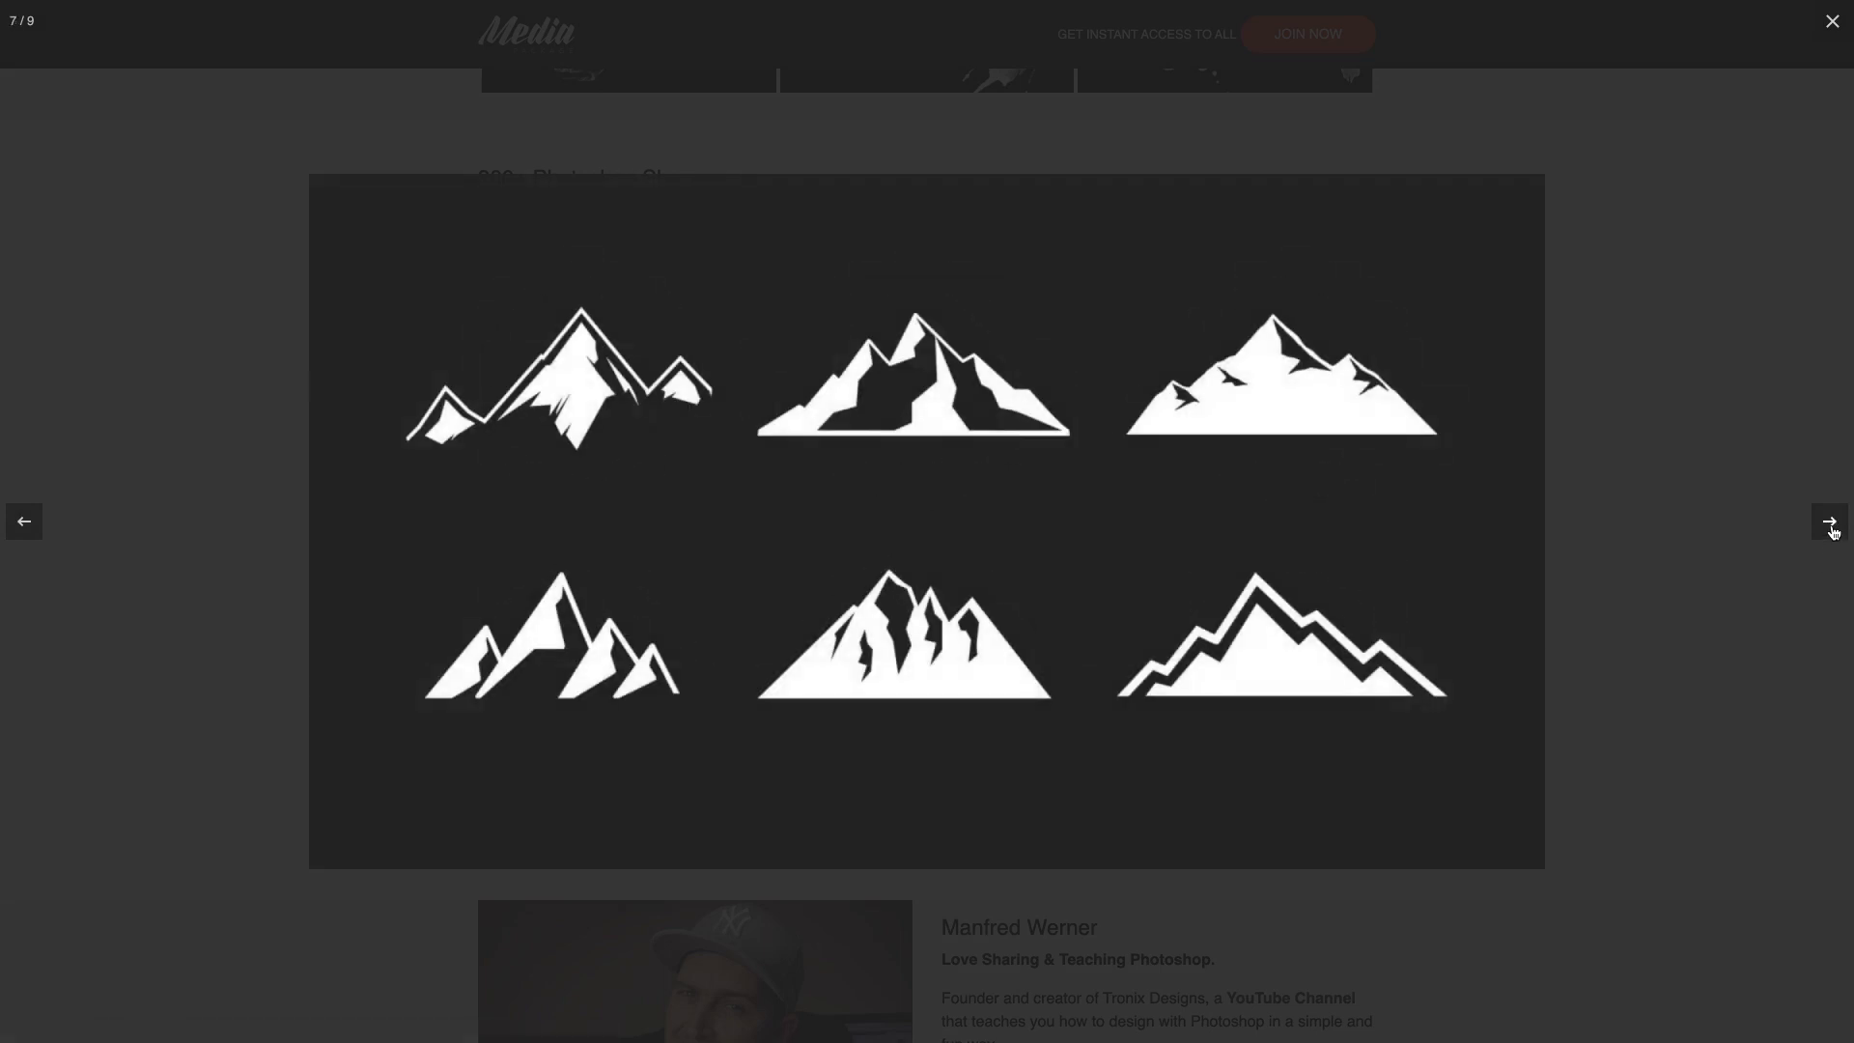
left_click(1831, 522)
left_click(1831, 524)
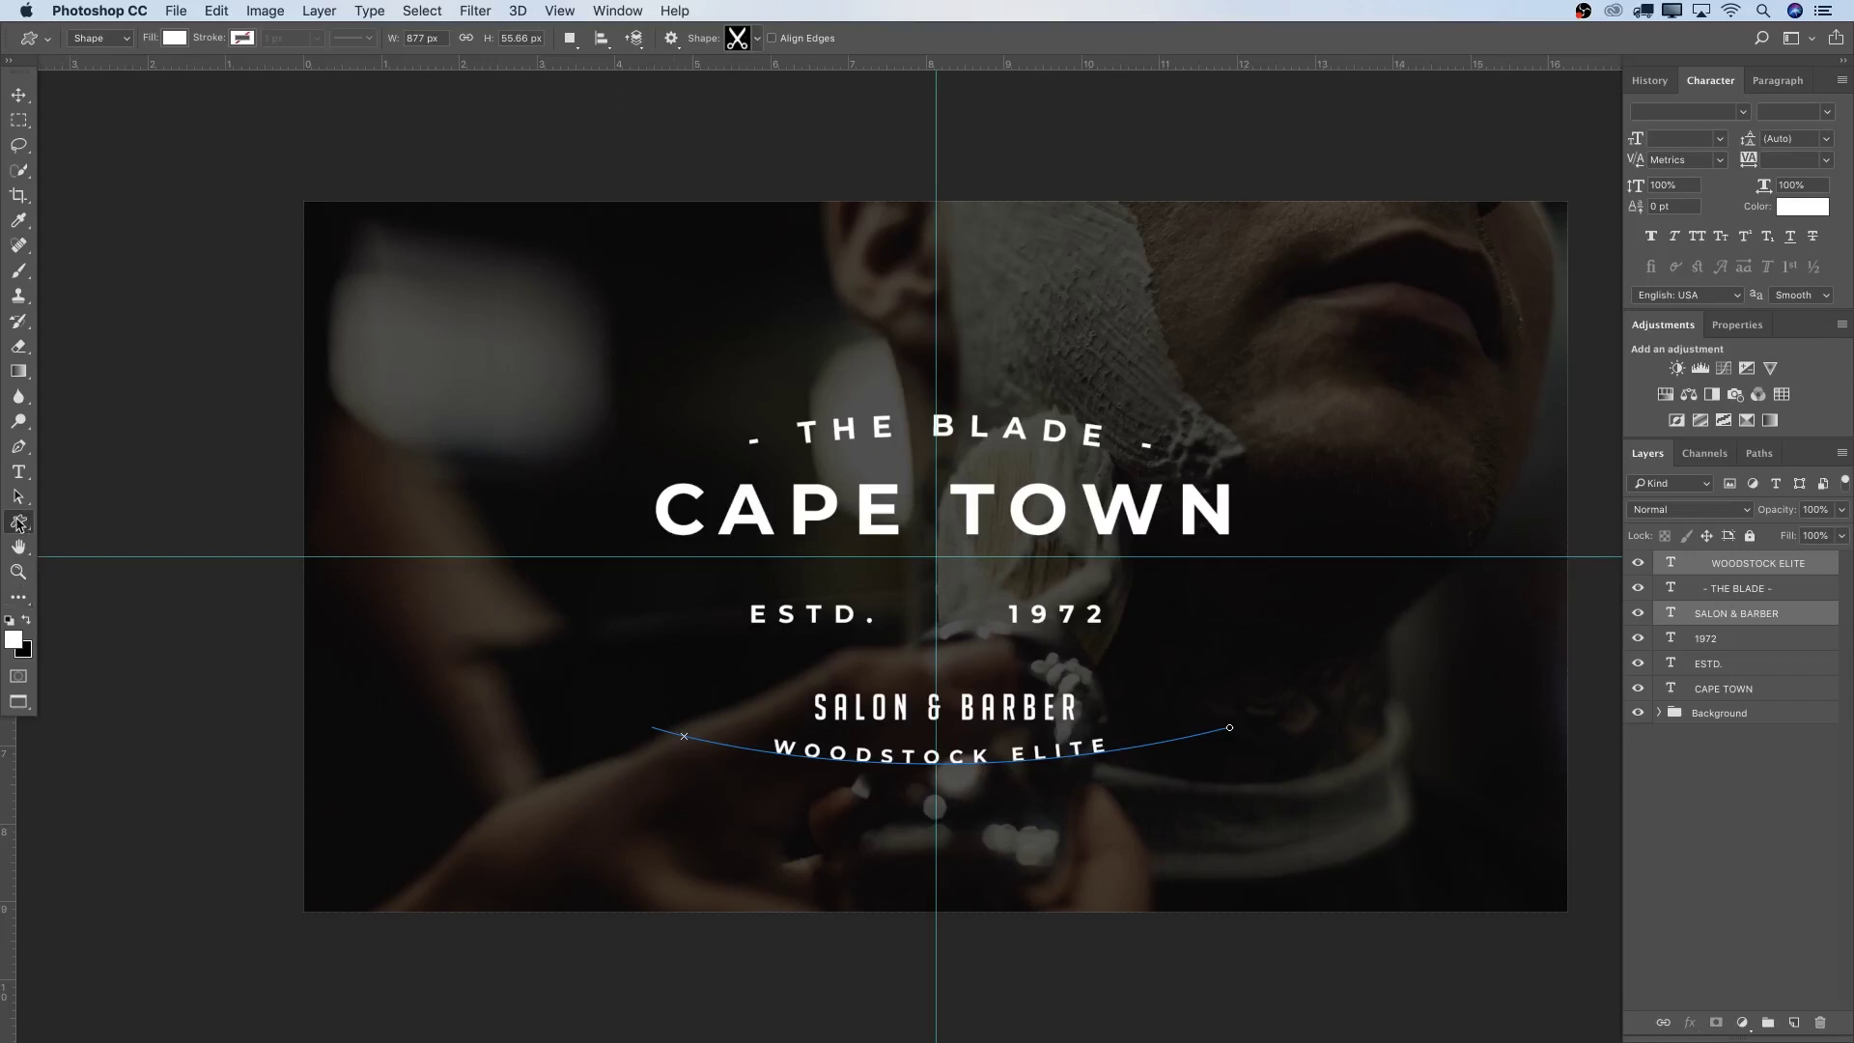
Draw a white crossed-scissors custom shape of about 118 by 132 px and place it between ESTD. and 1972
right_click(19, 521)
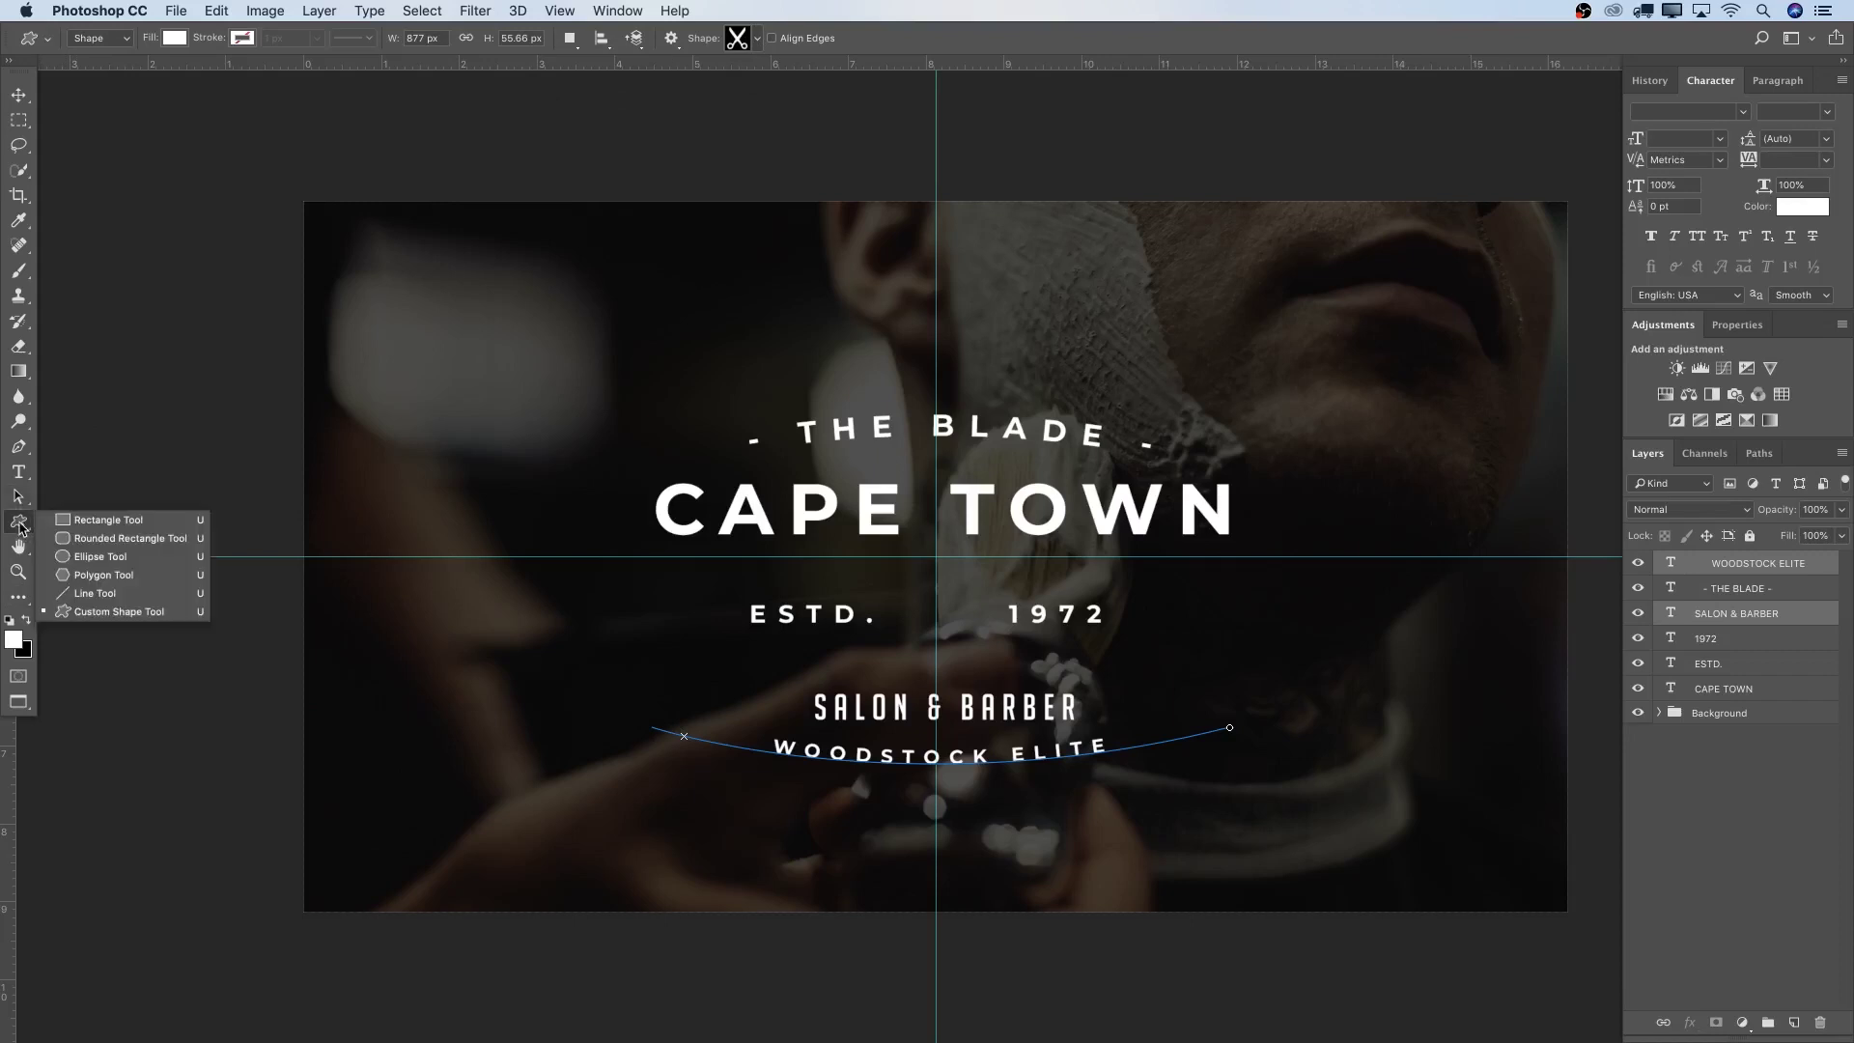
left_click(128, 612)
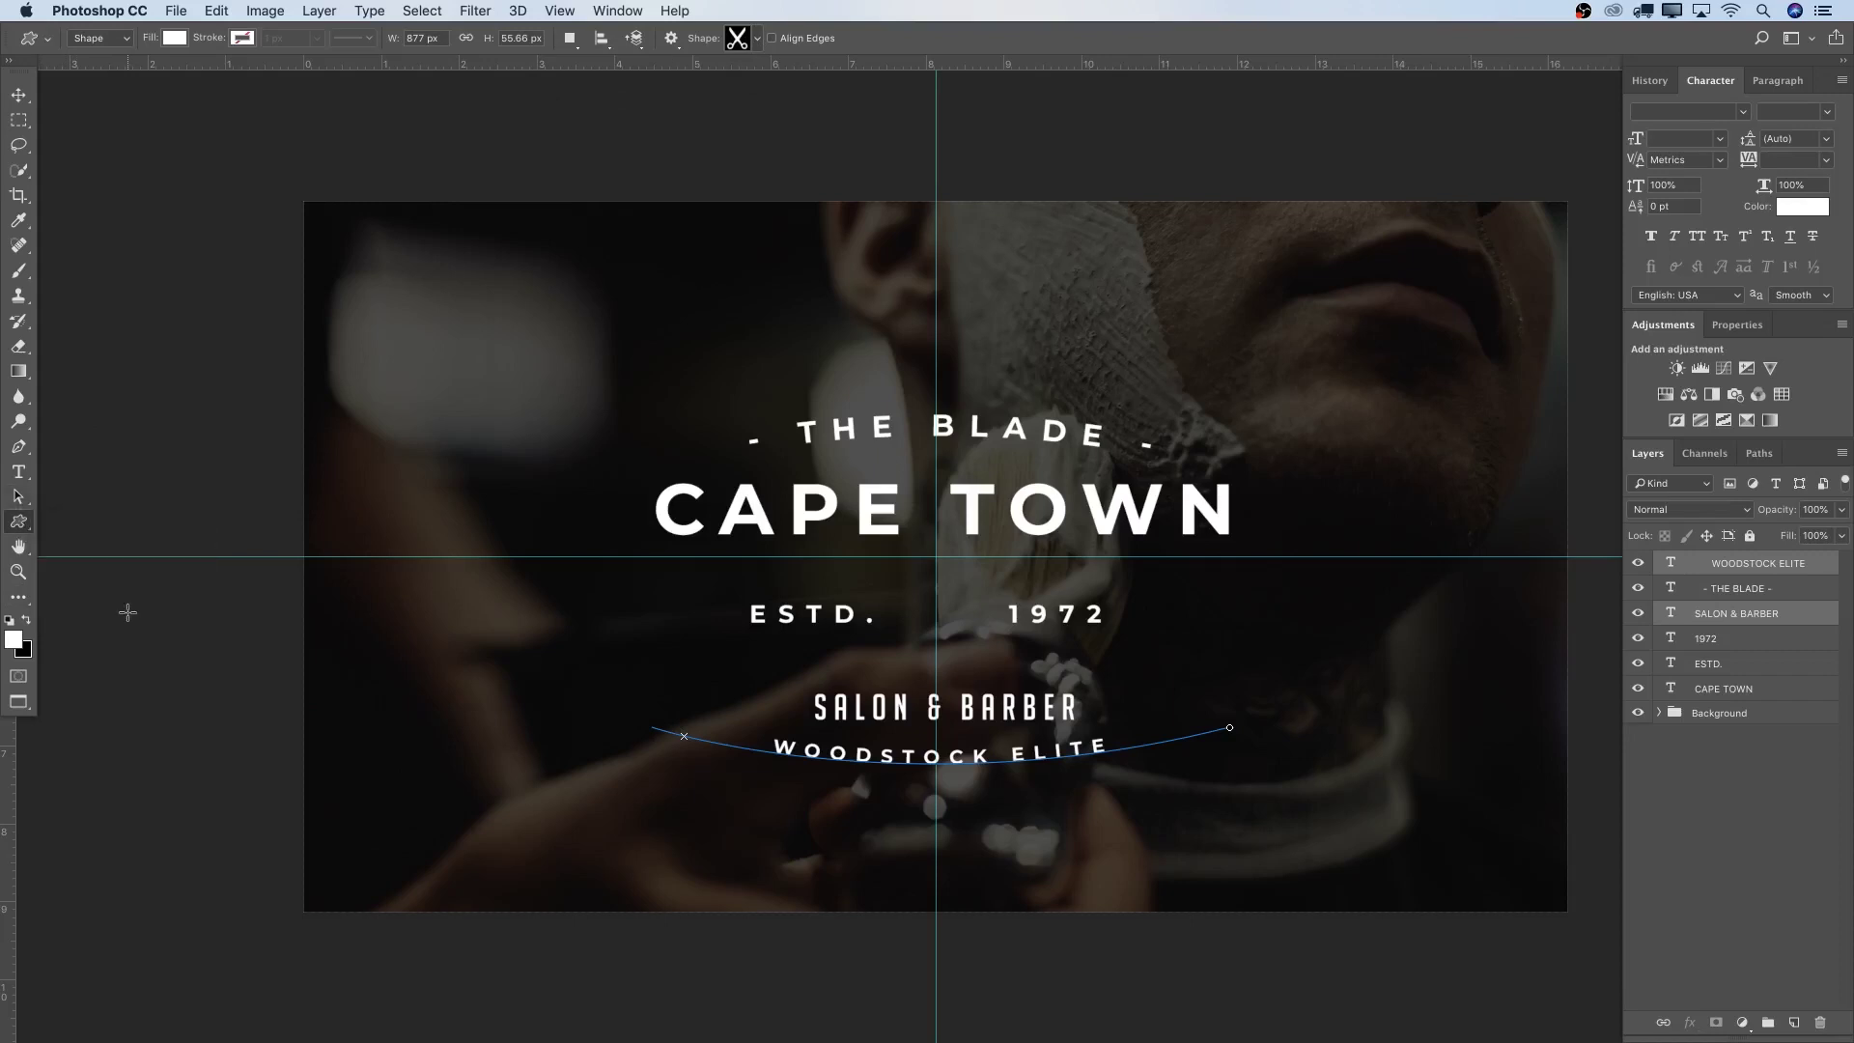
left_click(756, 39)
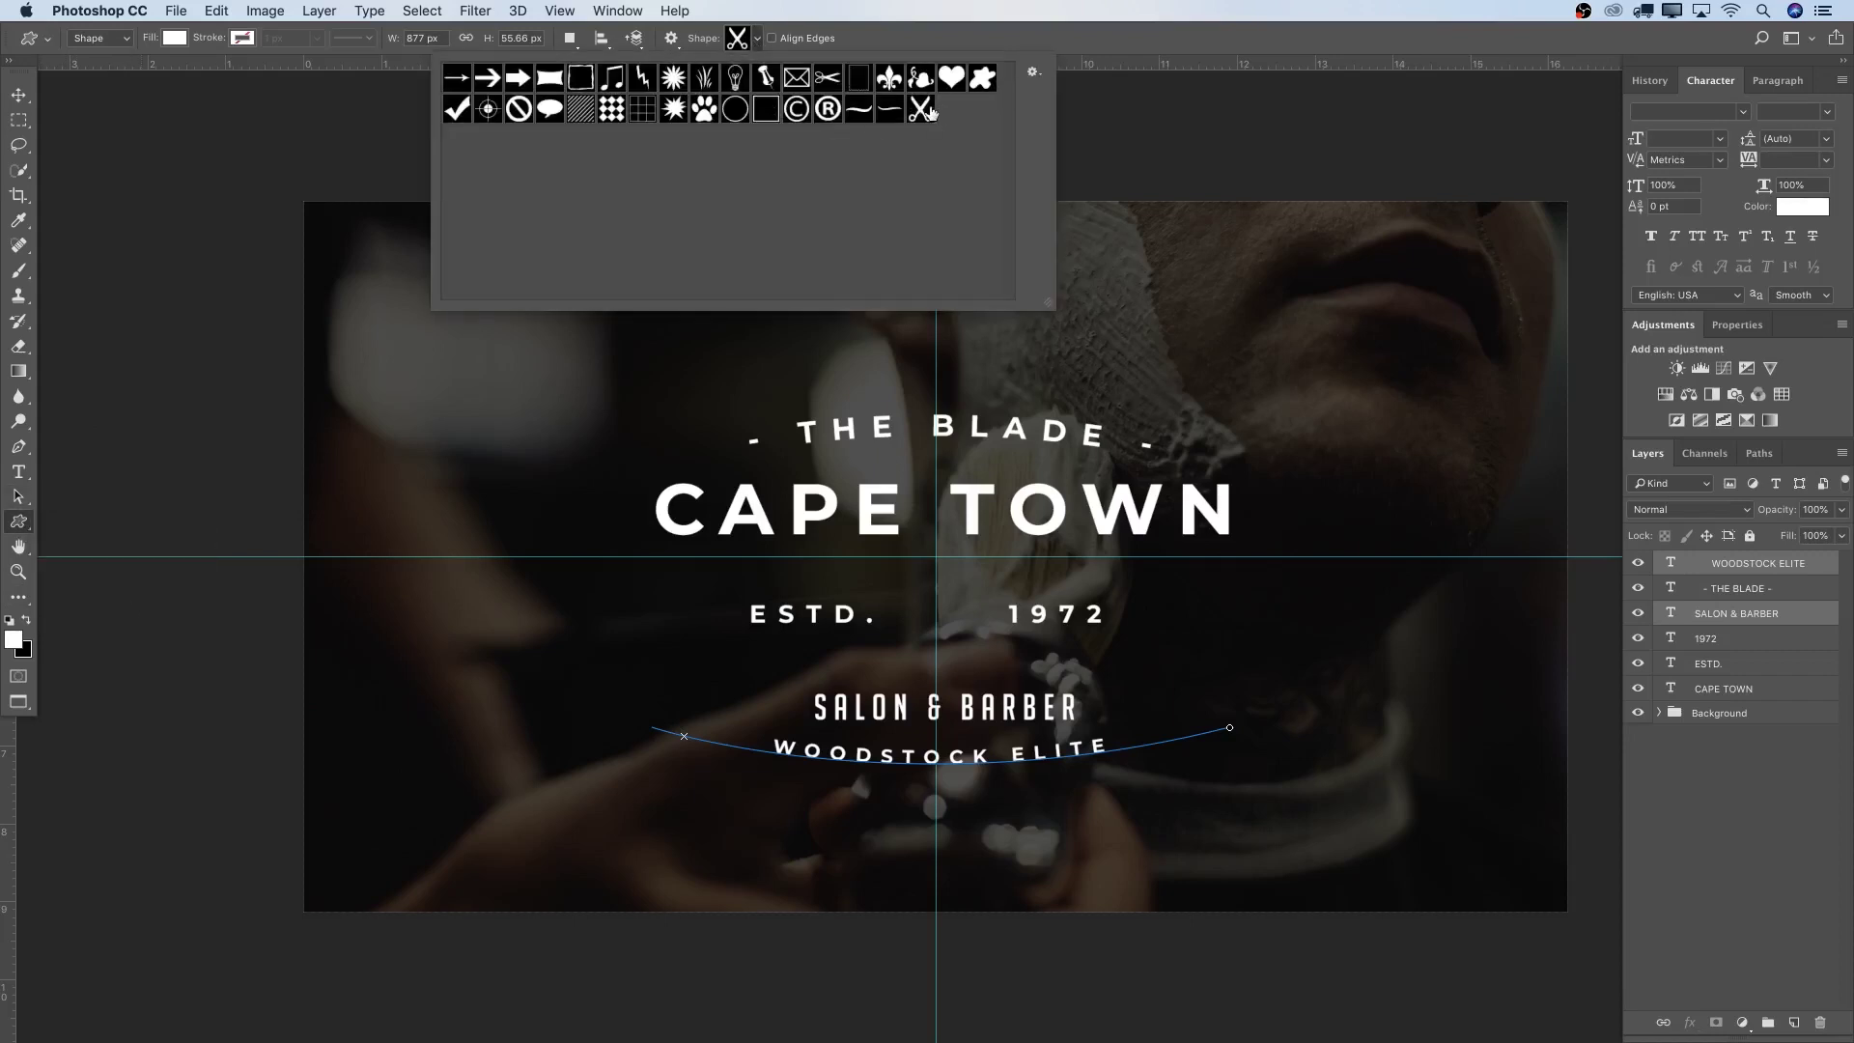
left_click(1078, 179)
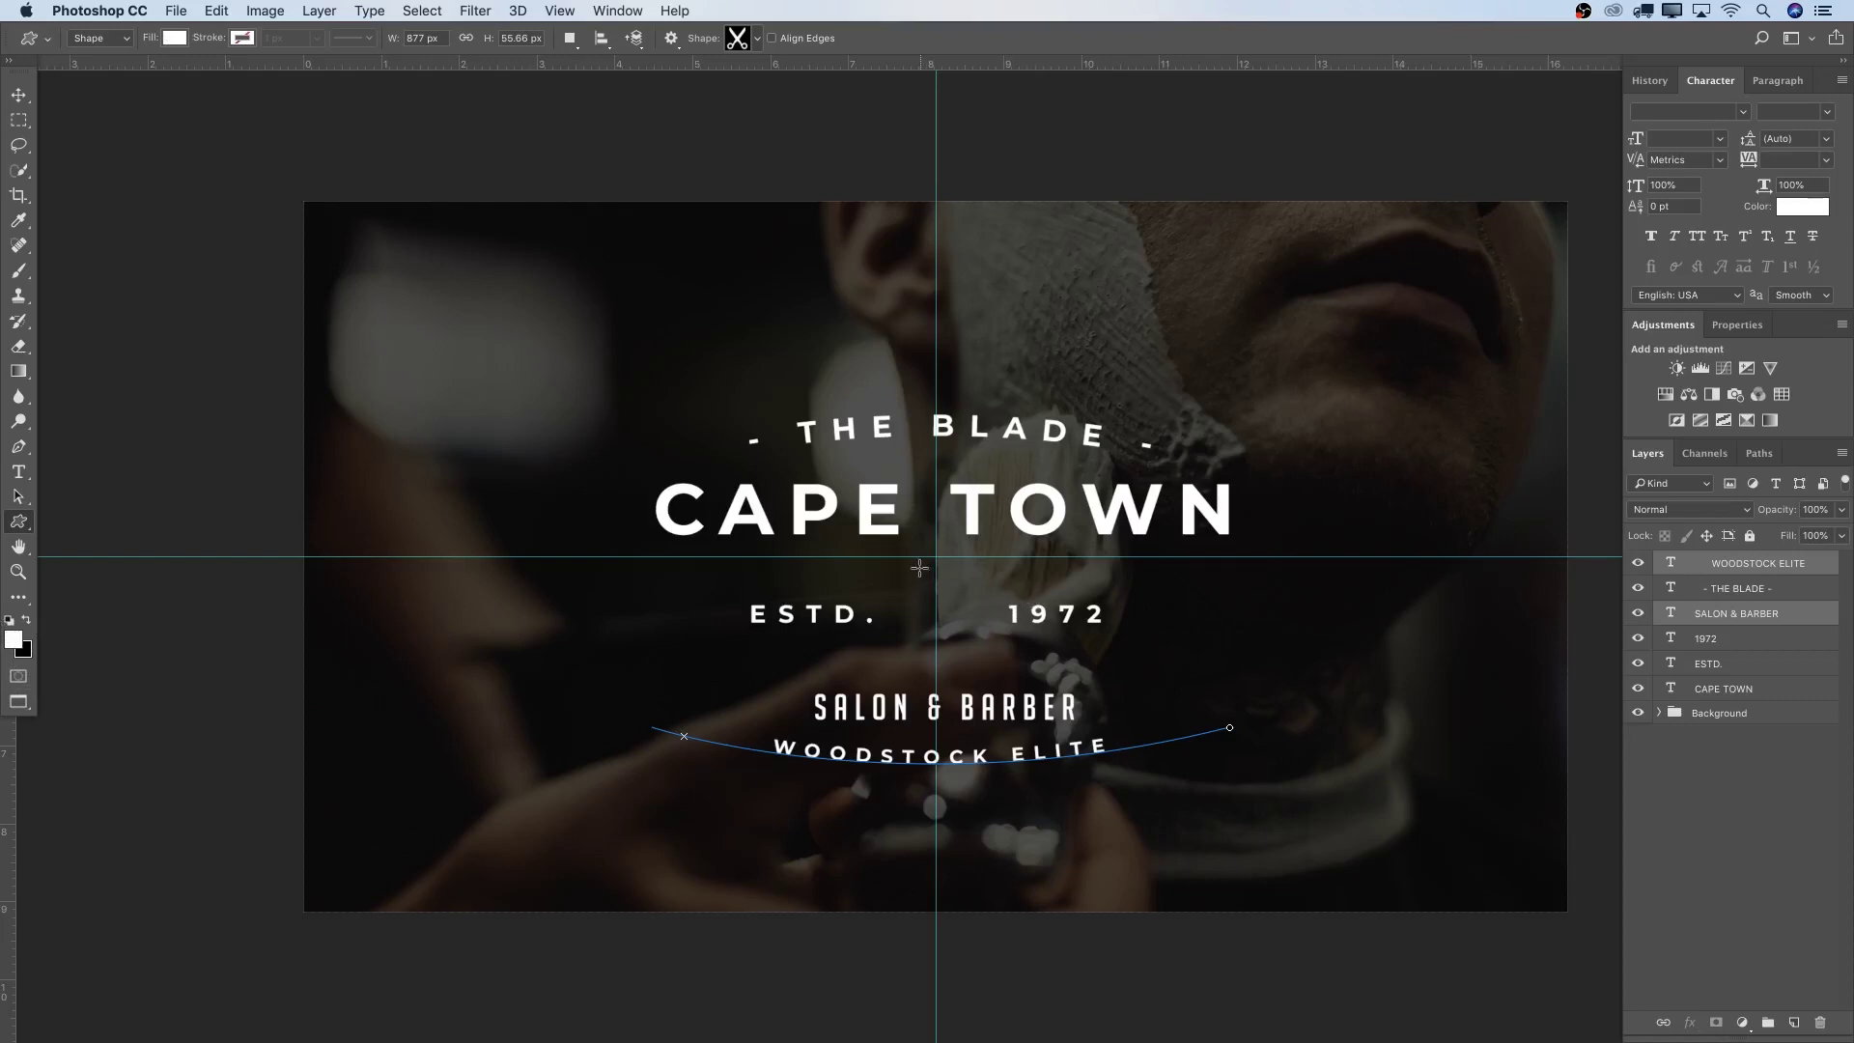
left_click_drag(909, 561, 986, 691)
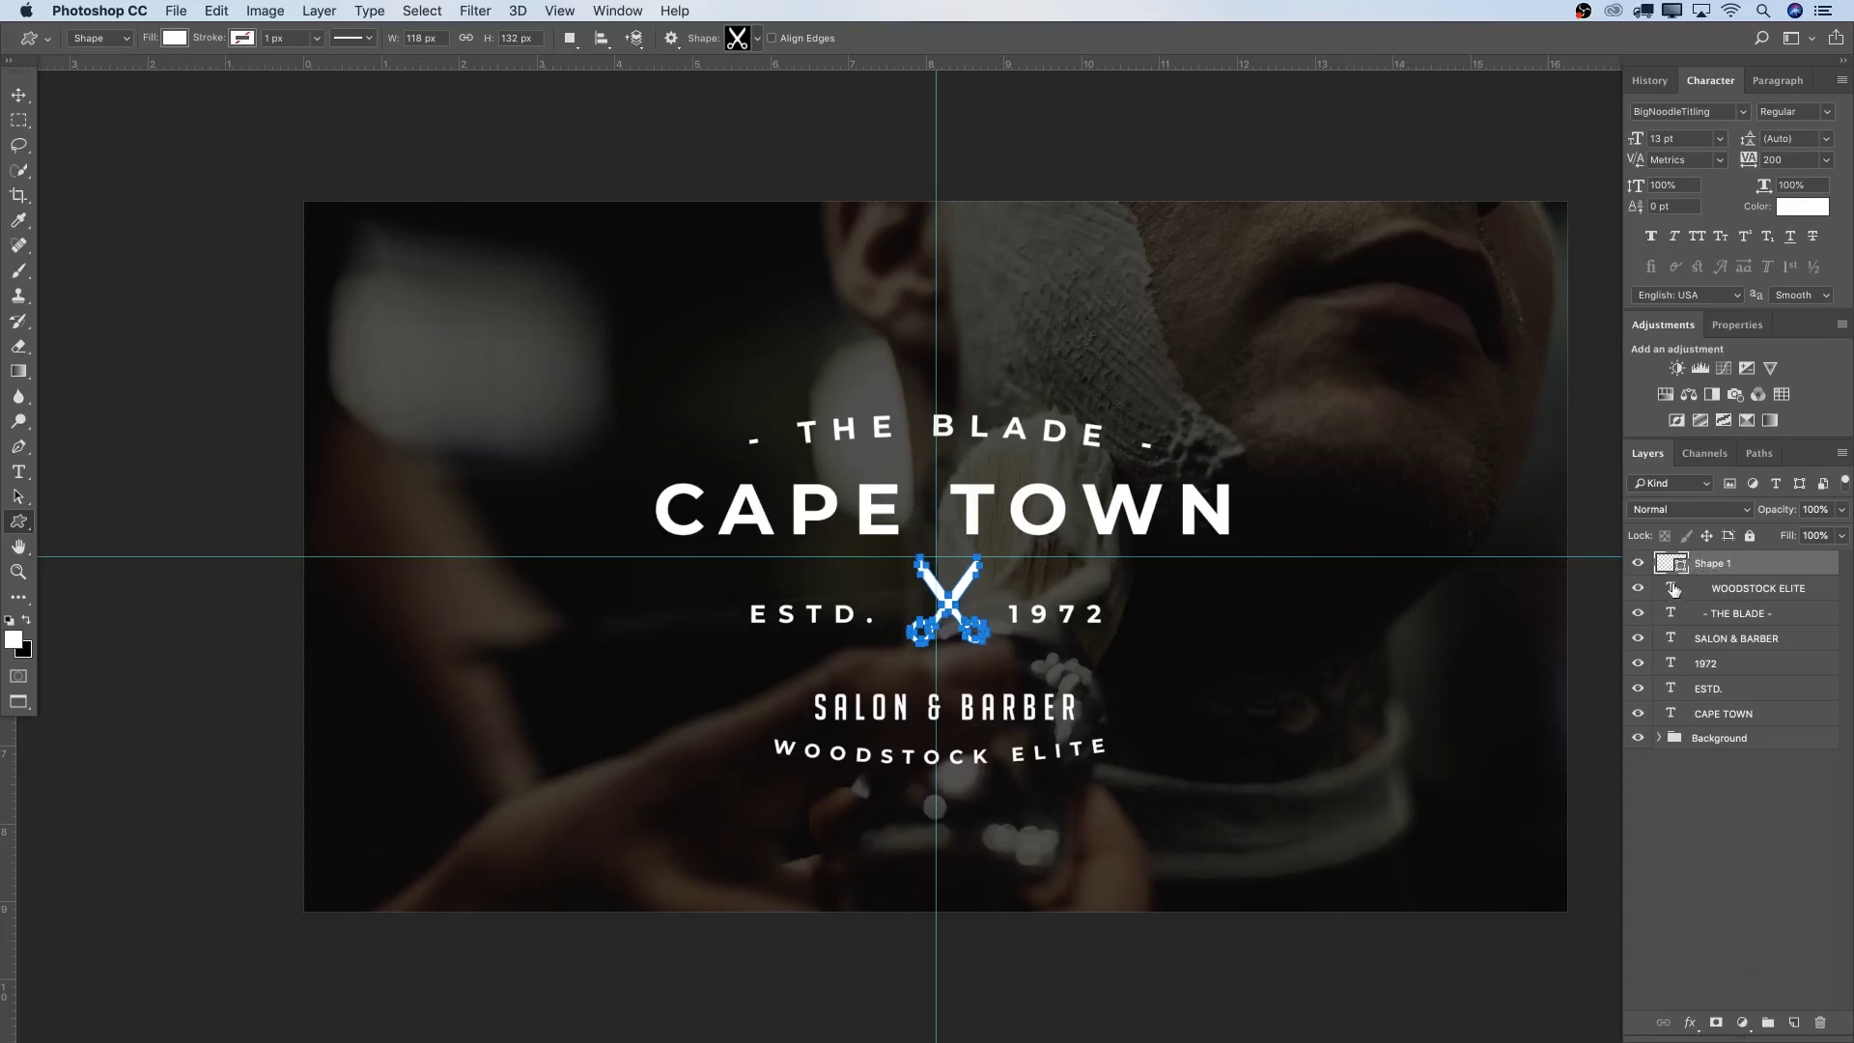
key("v")
left_click_drag(948, 607, 950, 623)
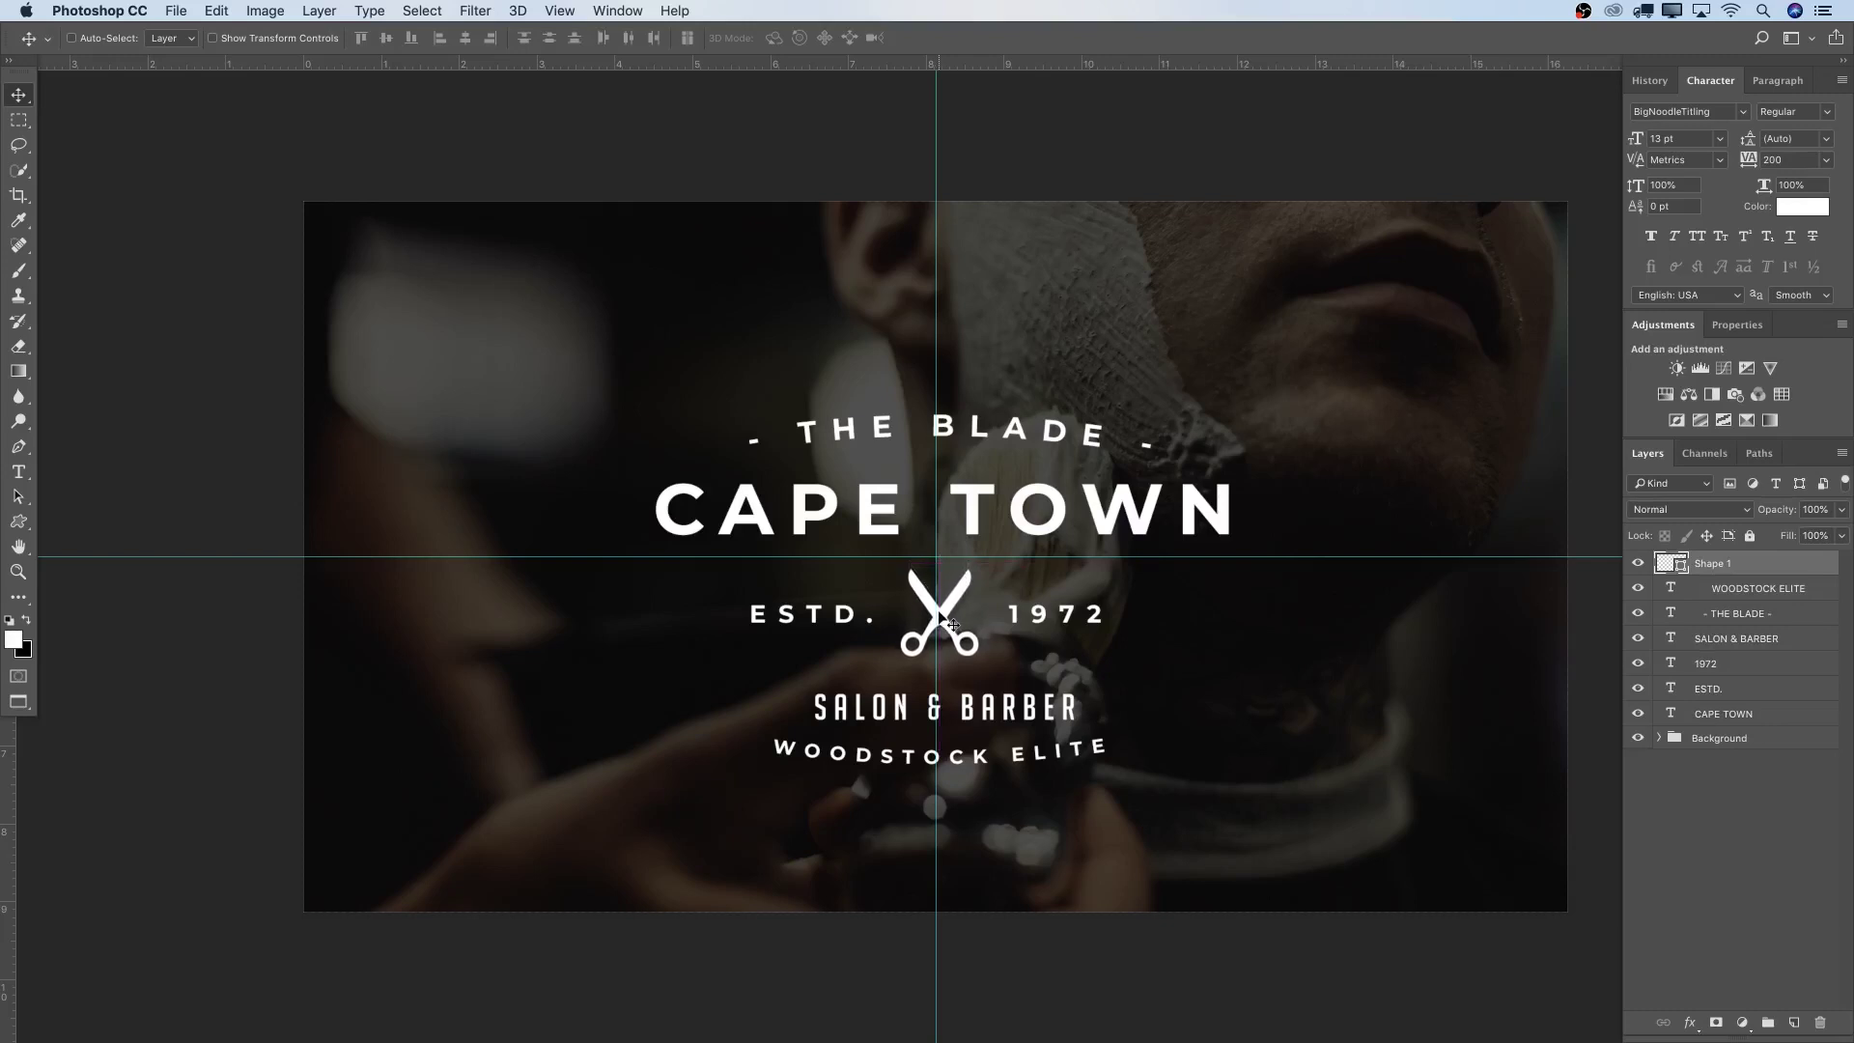
Move the scissors, ESTD. and 1972 together slightly left and up, centering the scissors on the vertical guide under CAPE TOWN
key("super")
left_click(1775, 669, "super")
left_click(1768, 689, "super")
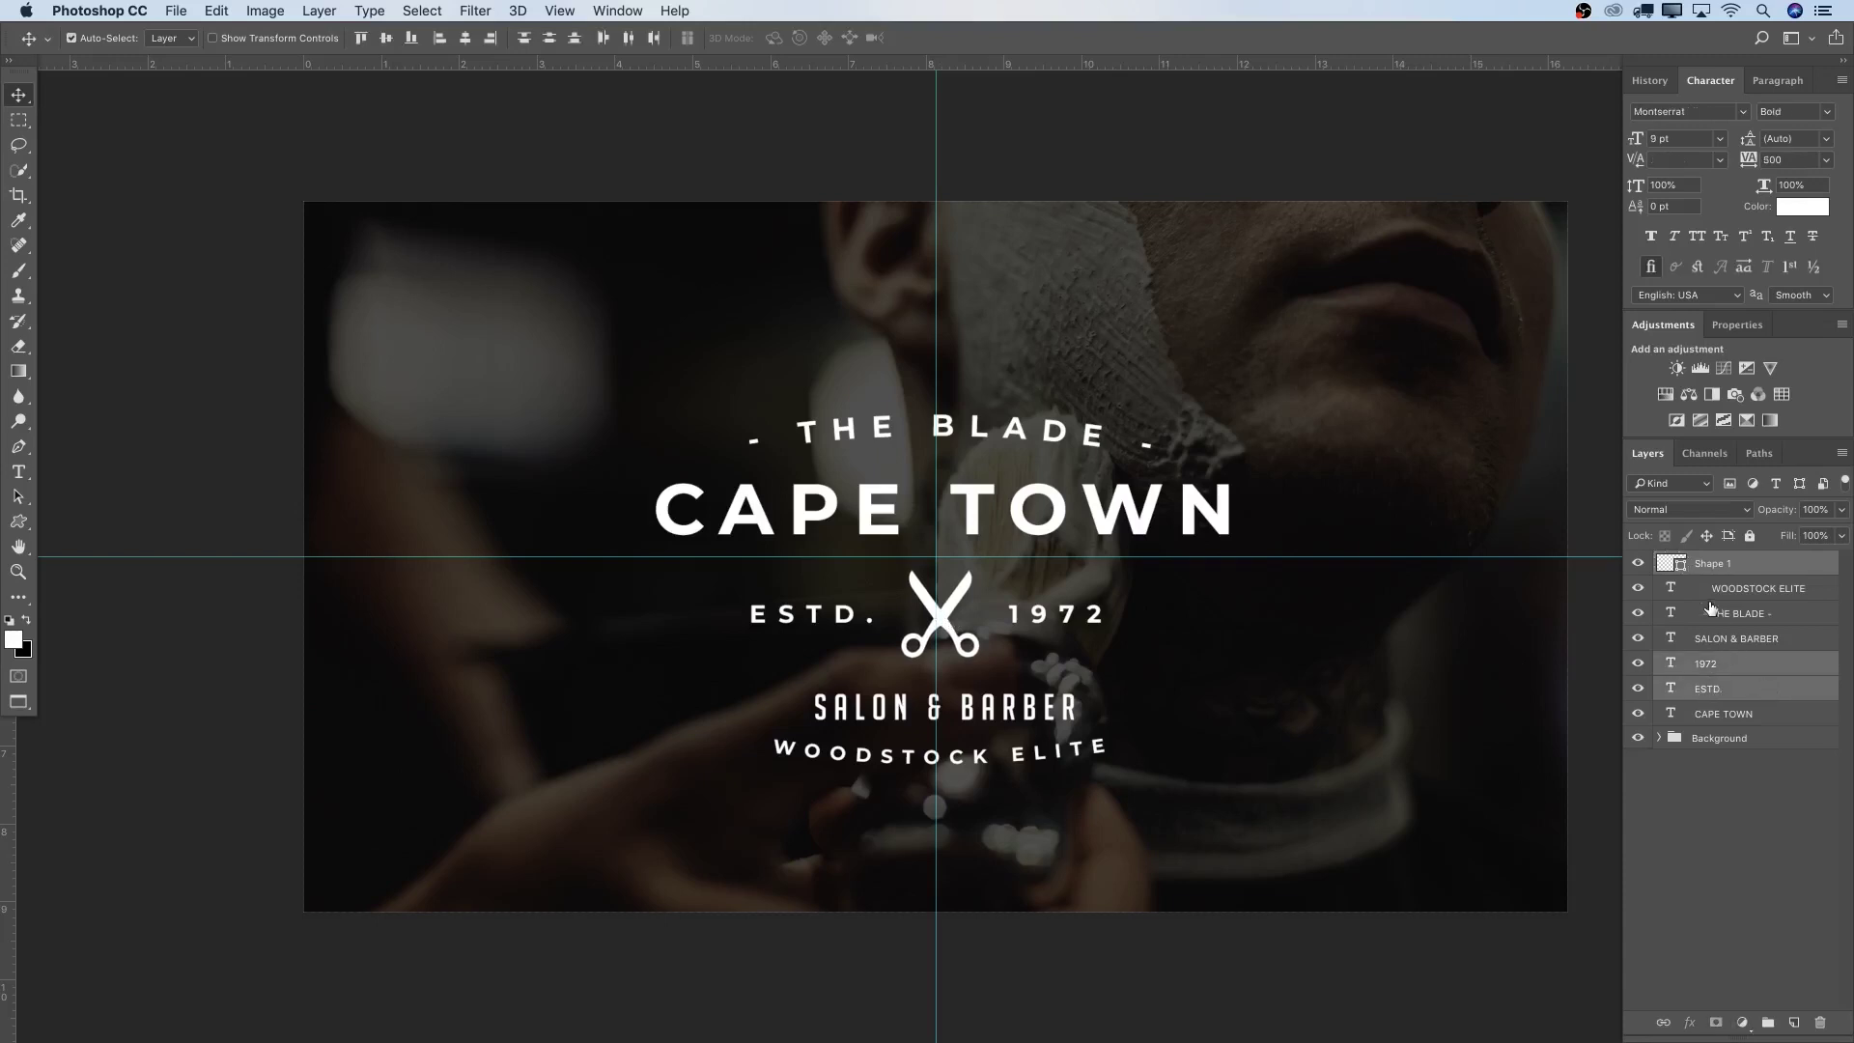
left_click_drag(1197, 611, 1183, 605)
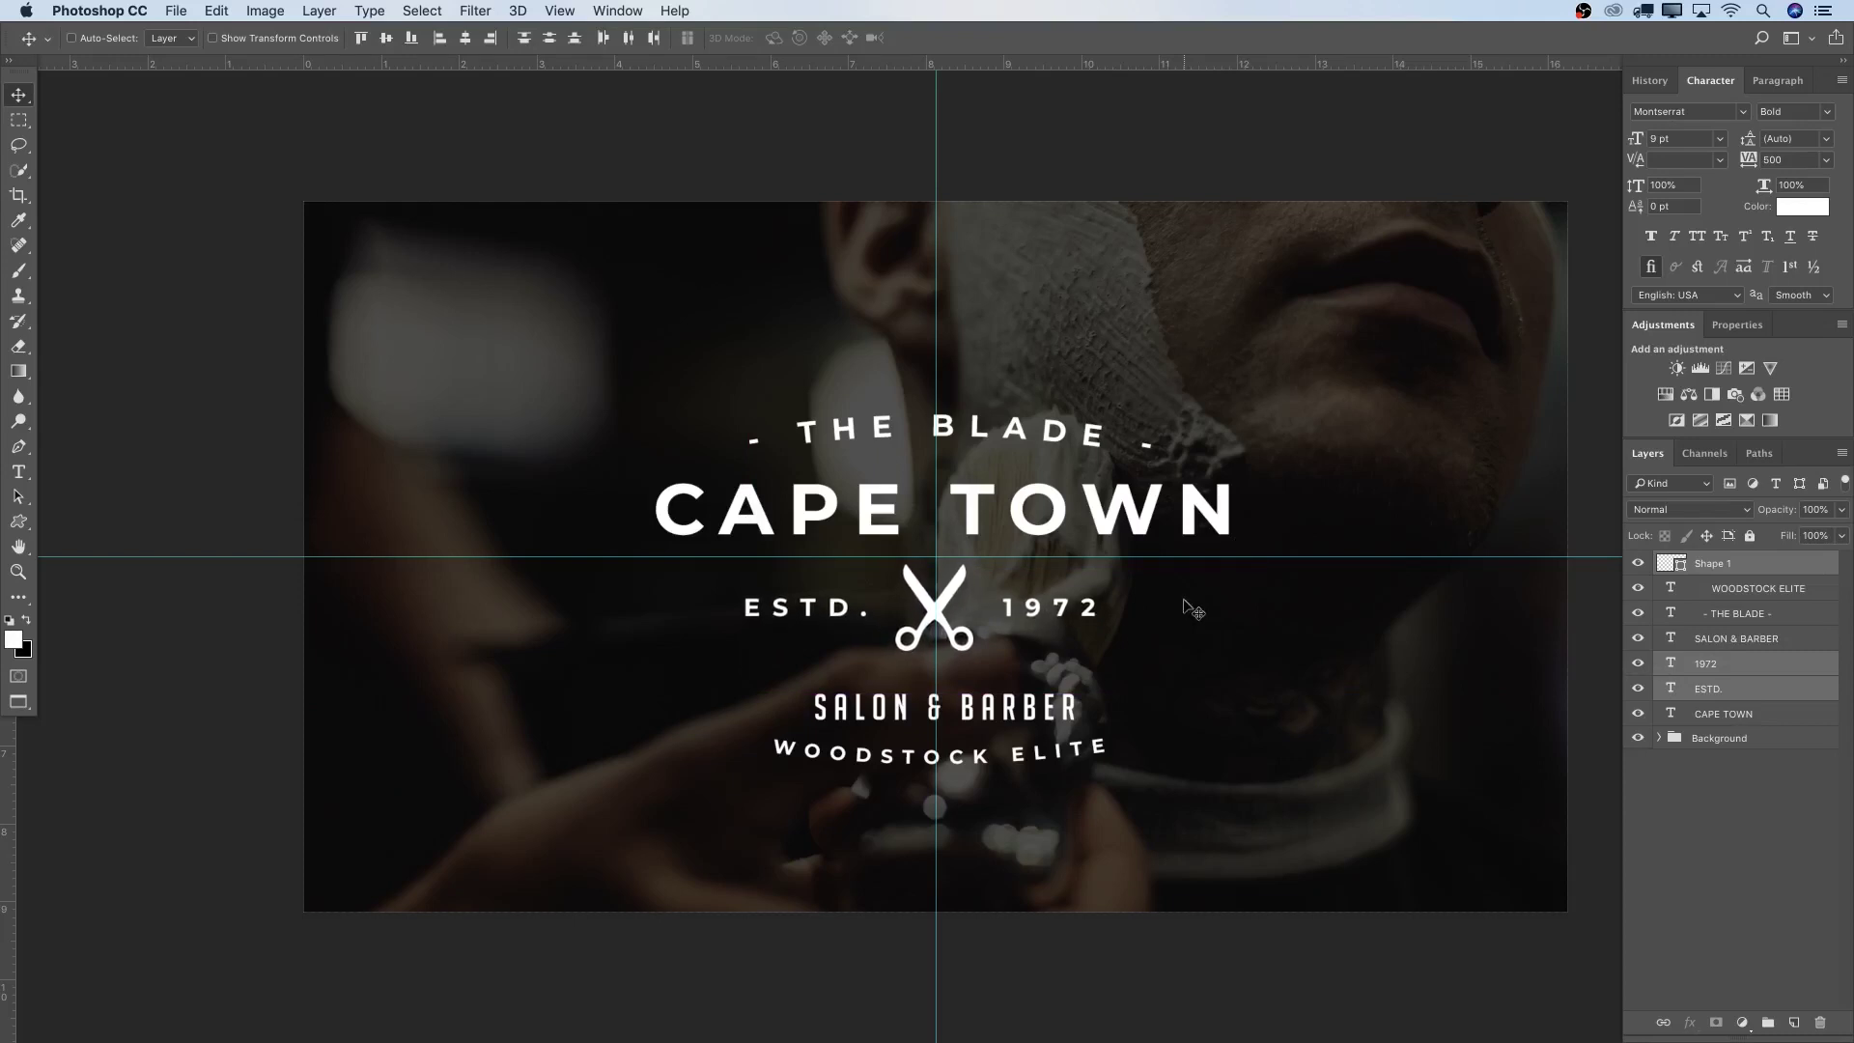
key("shift+Up")
key("Up")
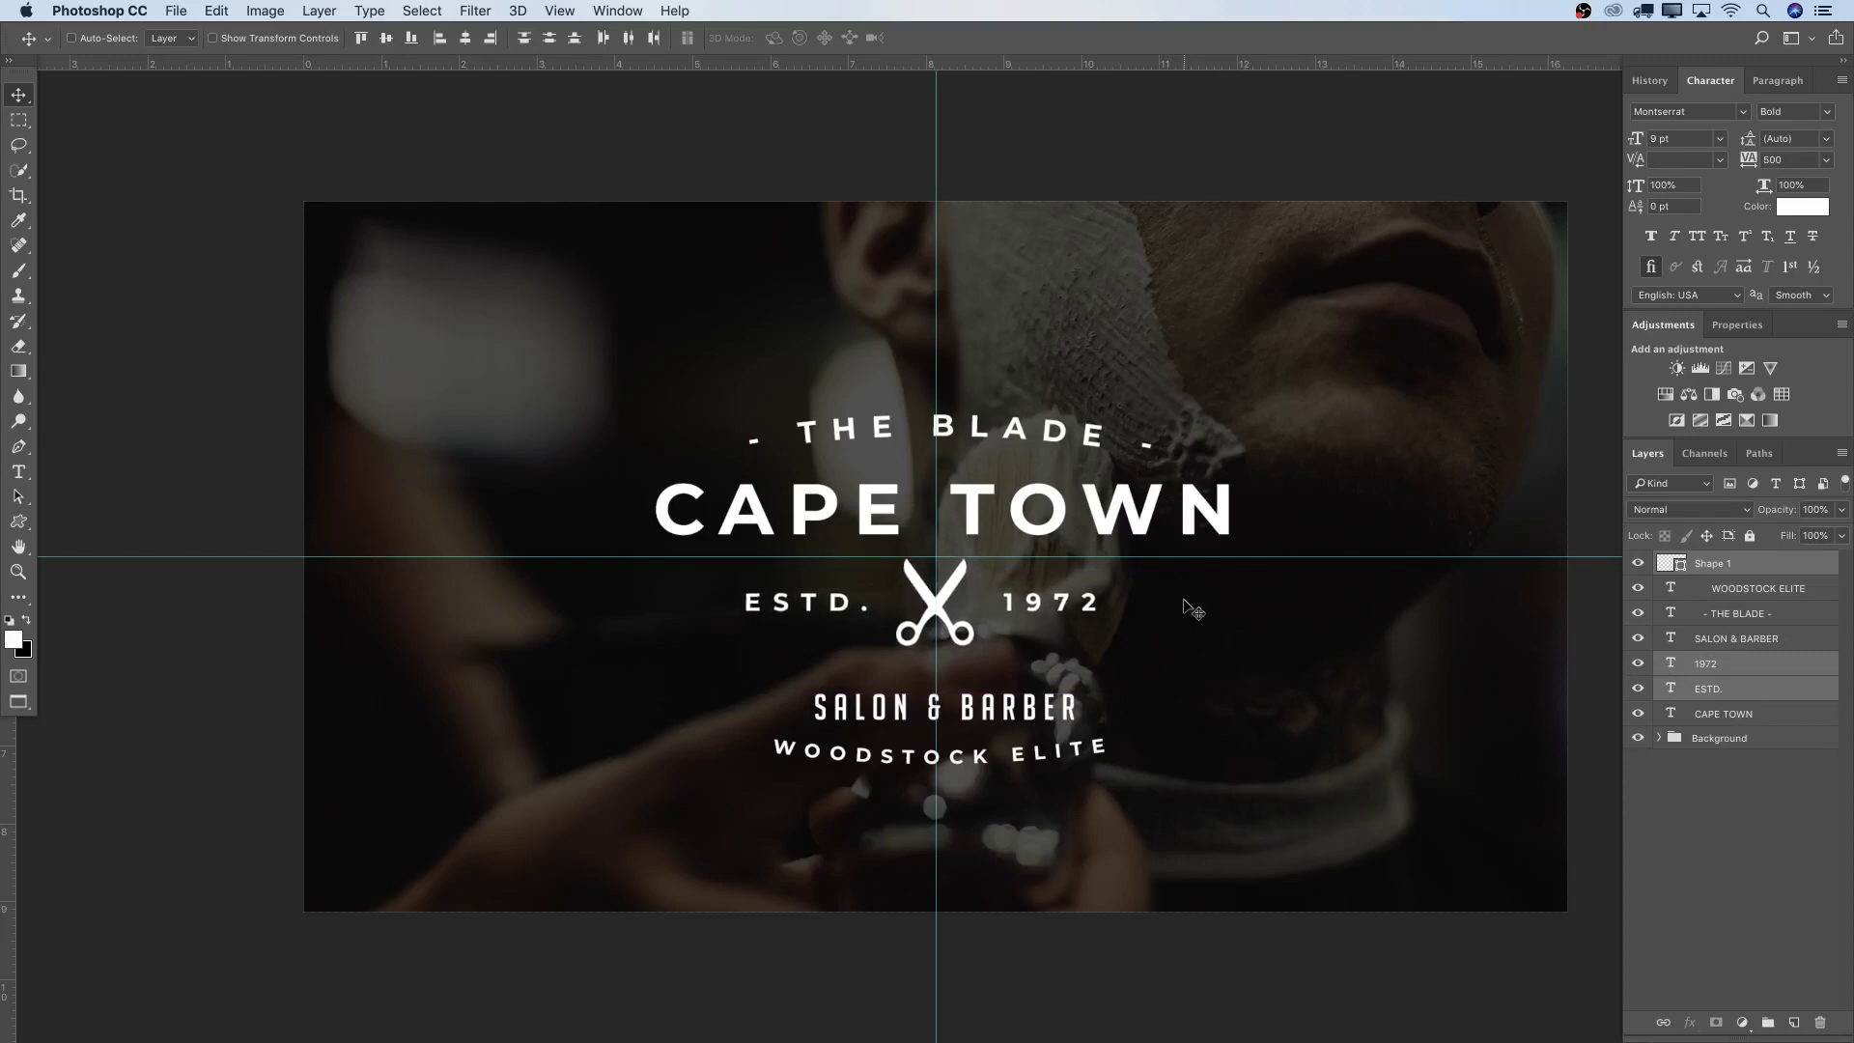
Clear all guides from the canvas
left_click(560, 11)
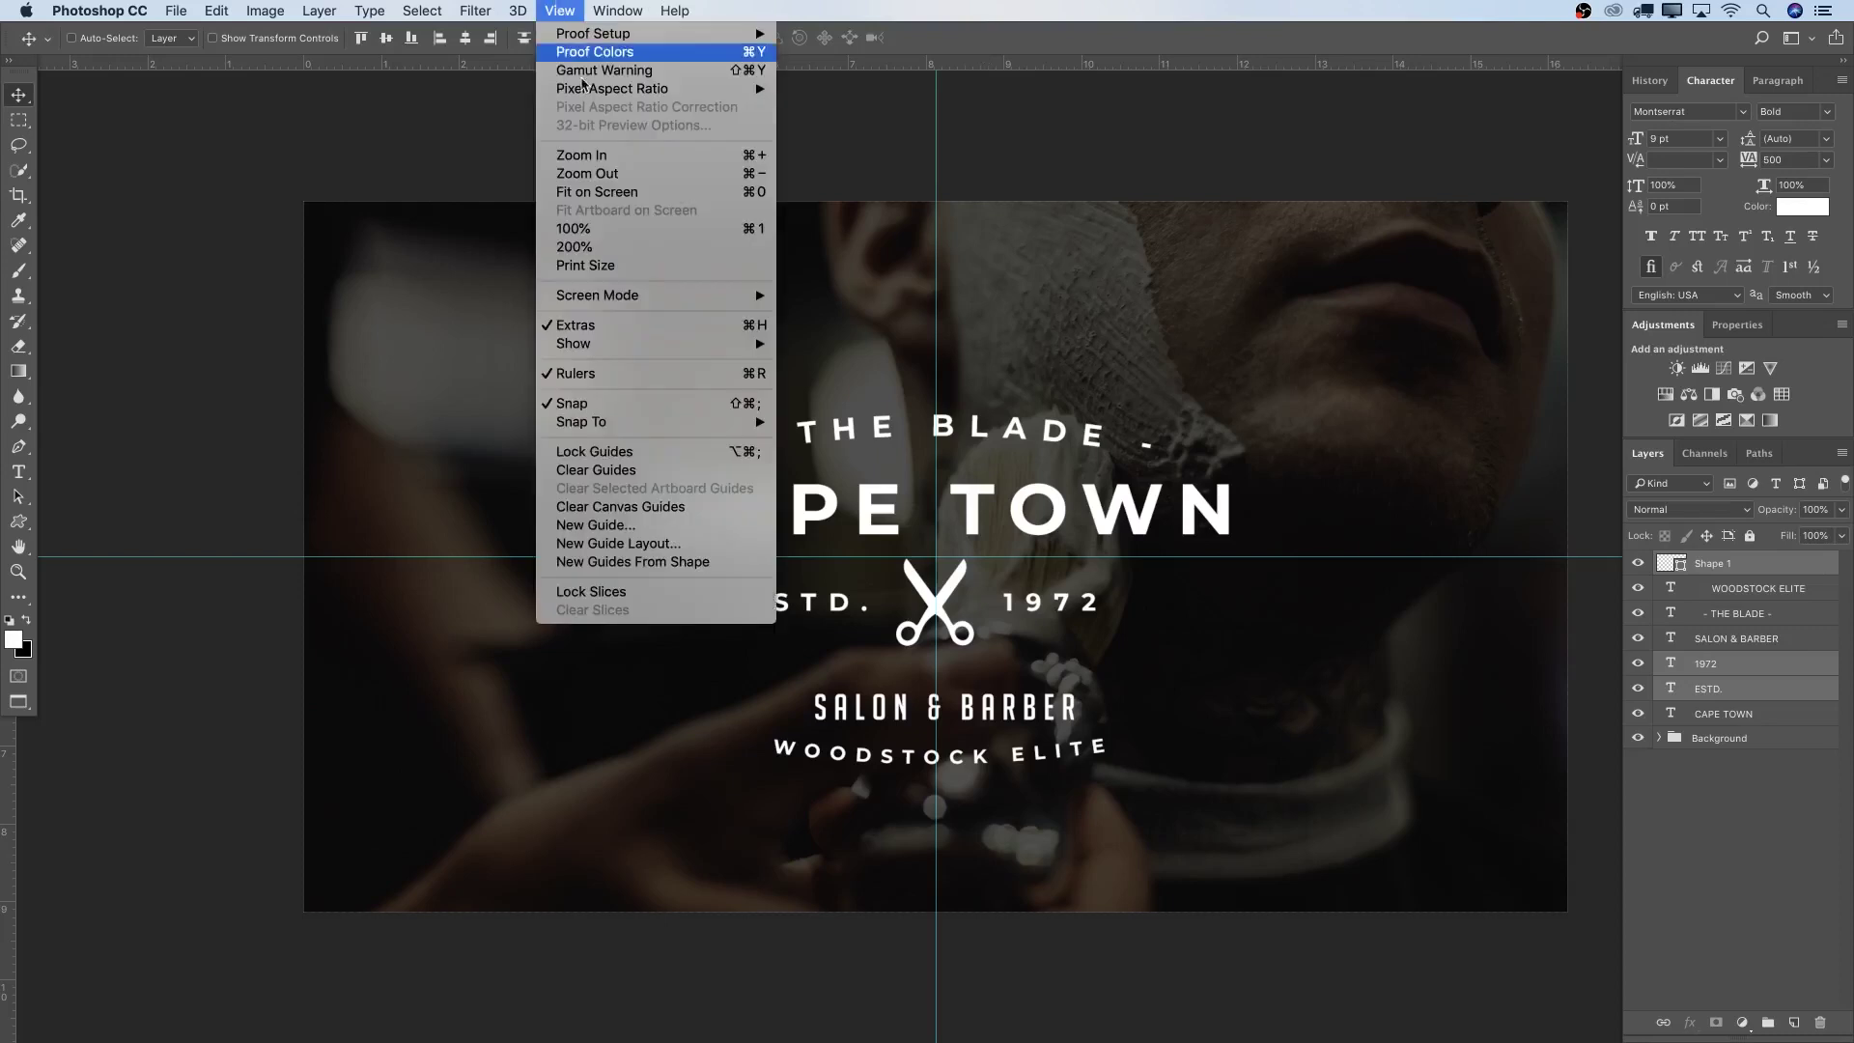
left_click(633, 472)
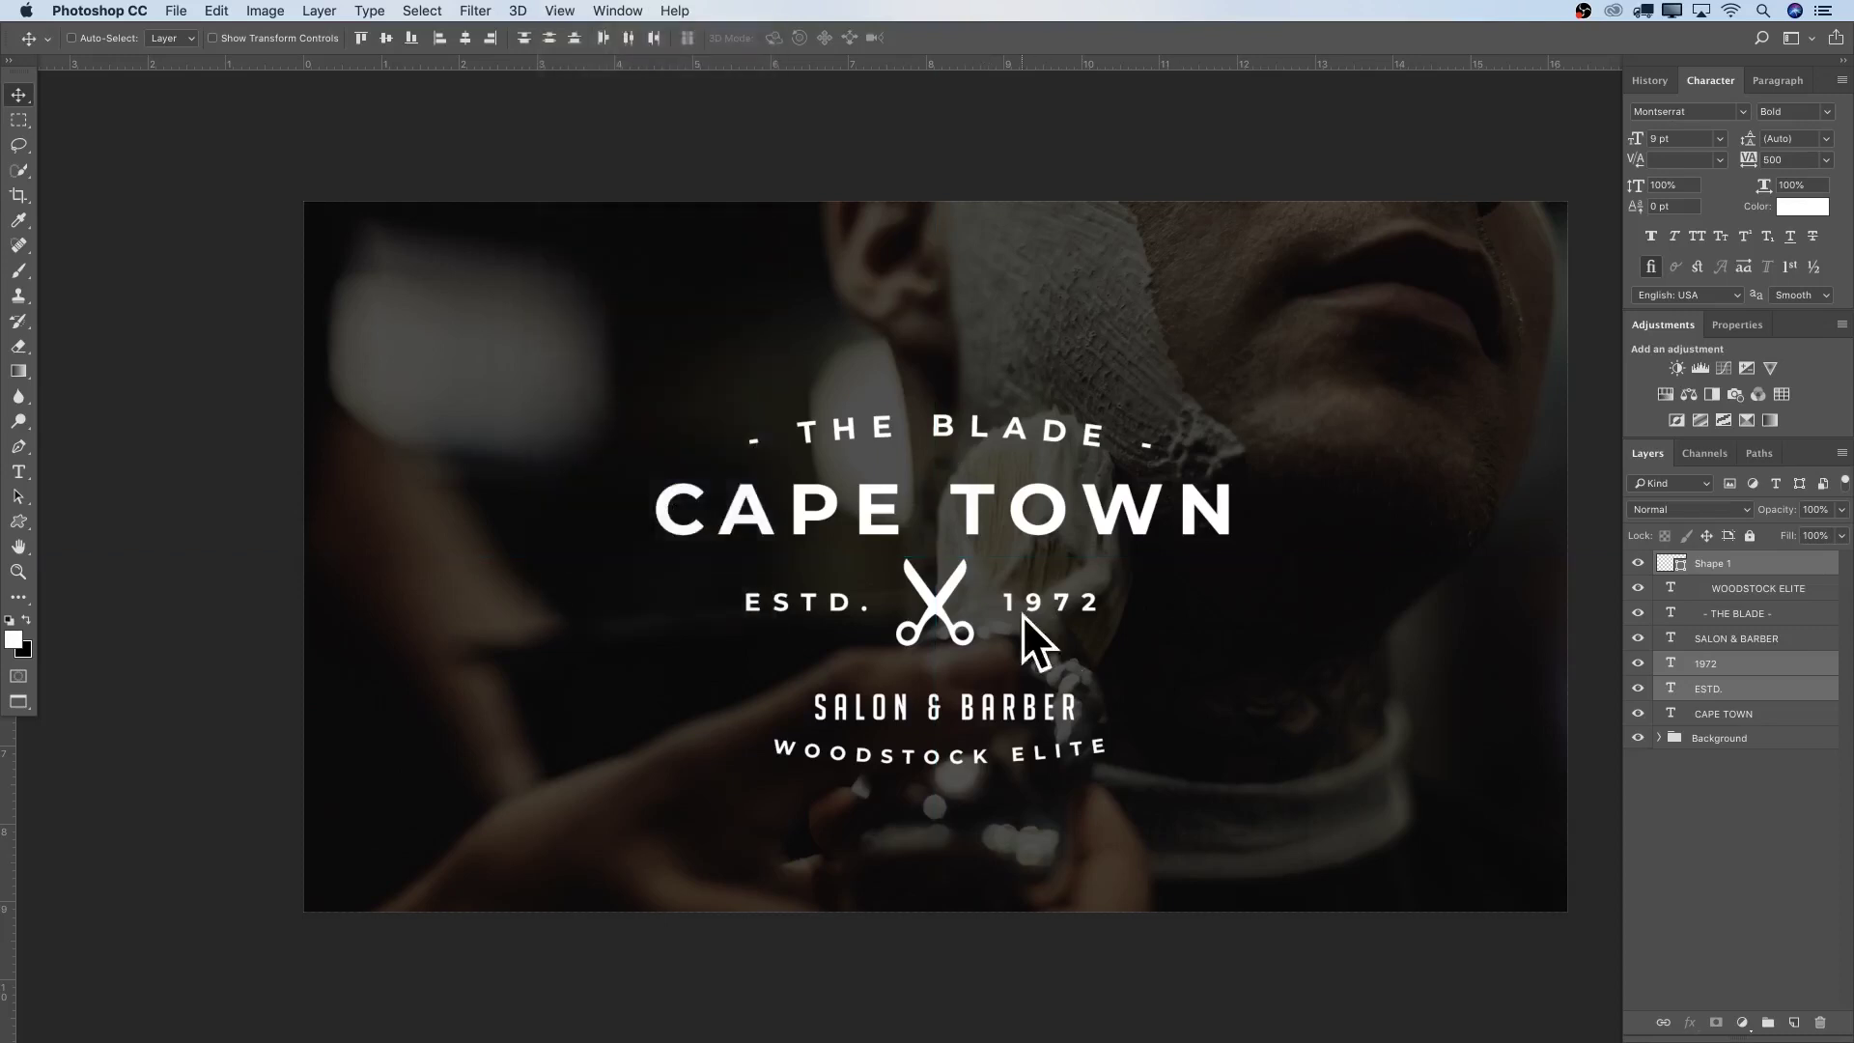
left_click_drag(1193, 697, 983, 770)
key("super+z")
Shift SALON & BARBER and WOODSTOCK ELITE together up towards the scissors and slightly left to center them
left_click(1774, 665)
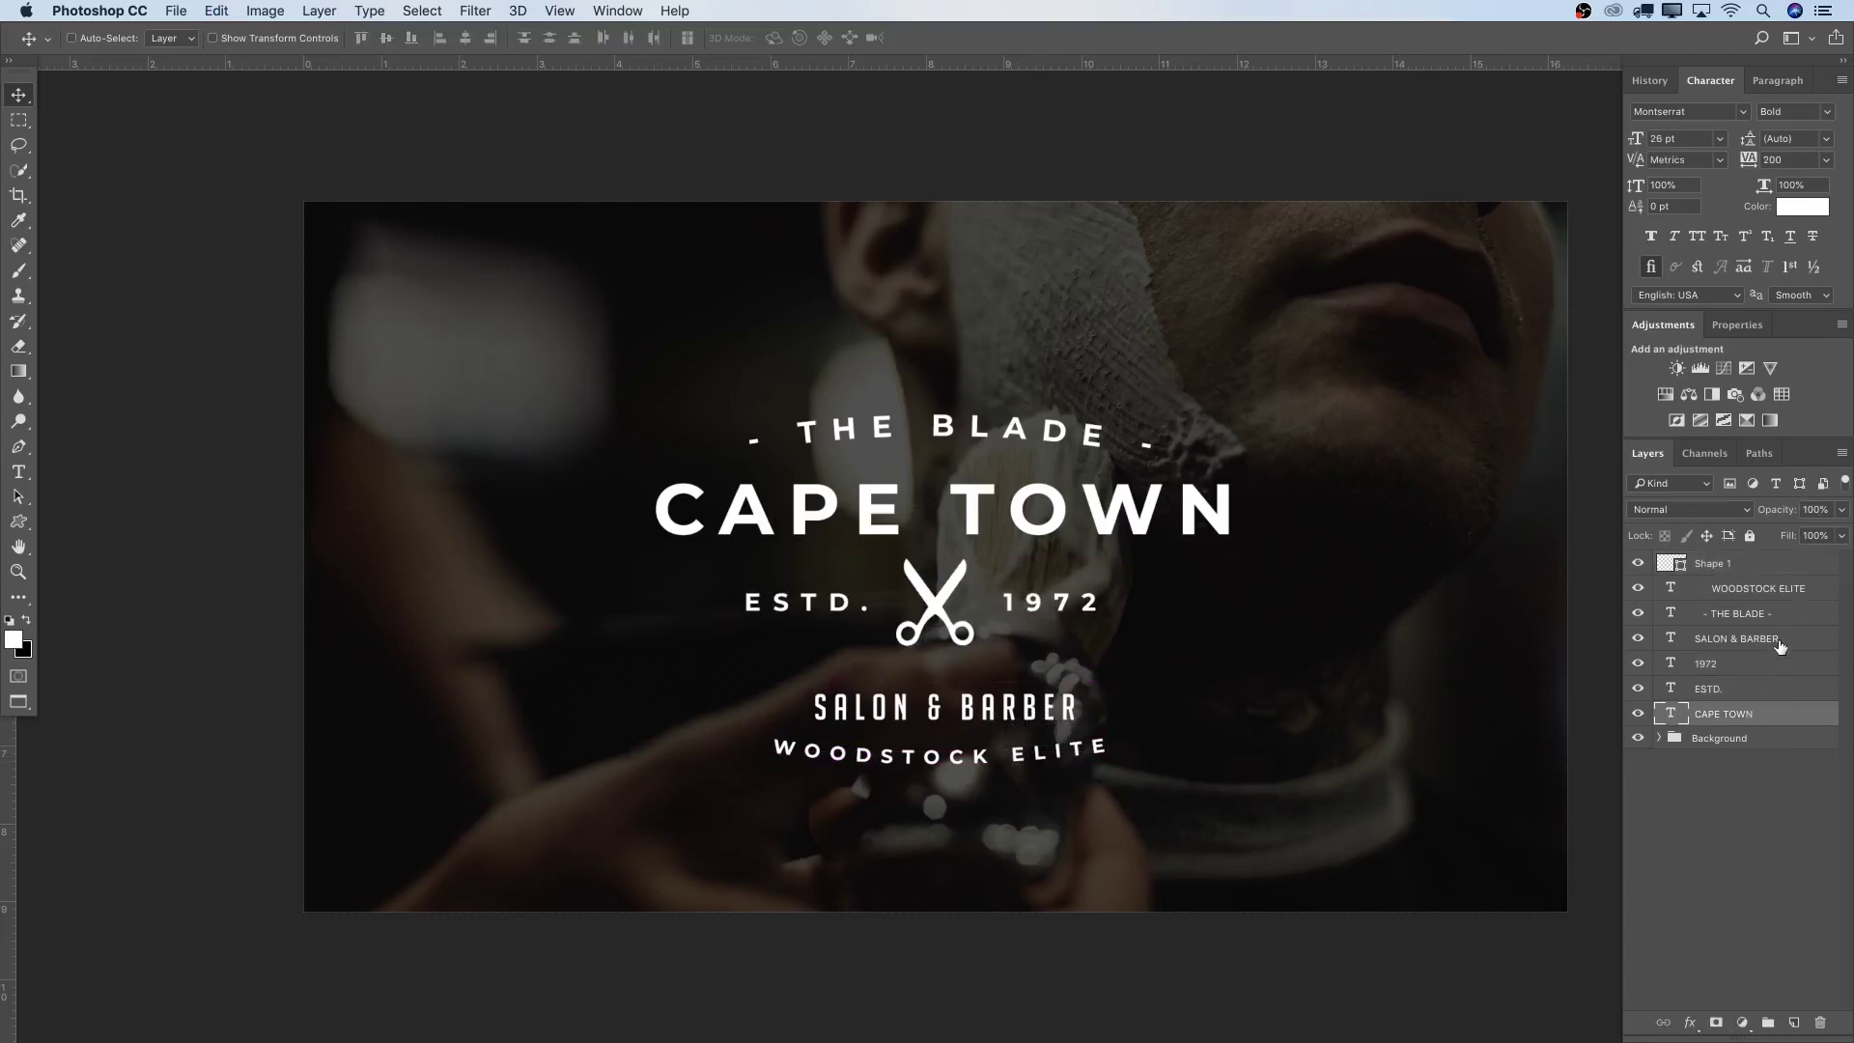
left_click(1774, 638)
left_click(1775, 613, "shift")
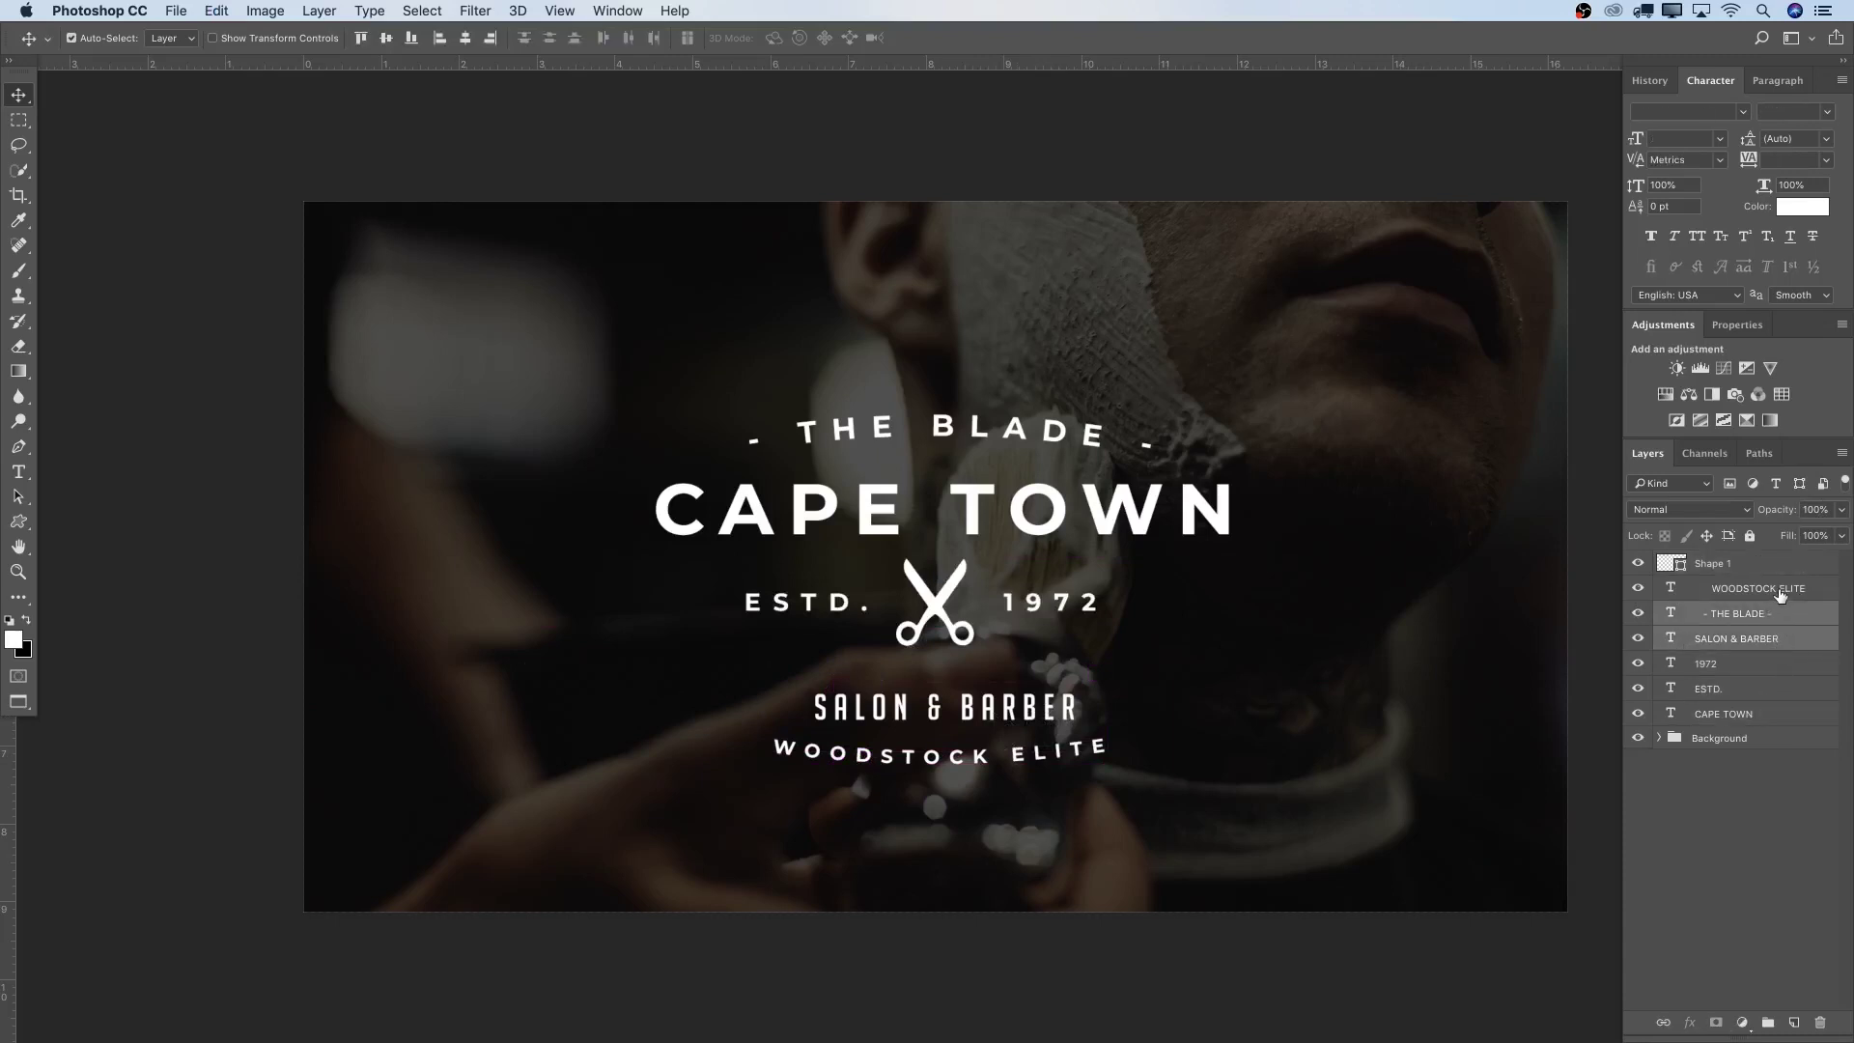
left_click(1773, 588)
left_click(1760, 639, "super")
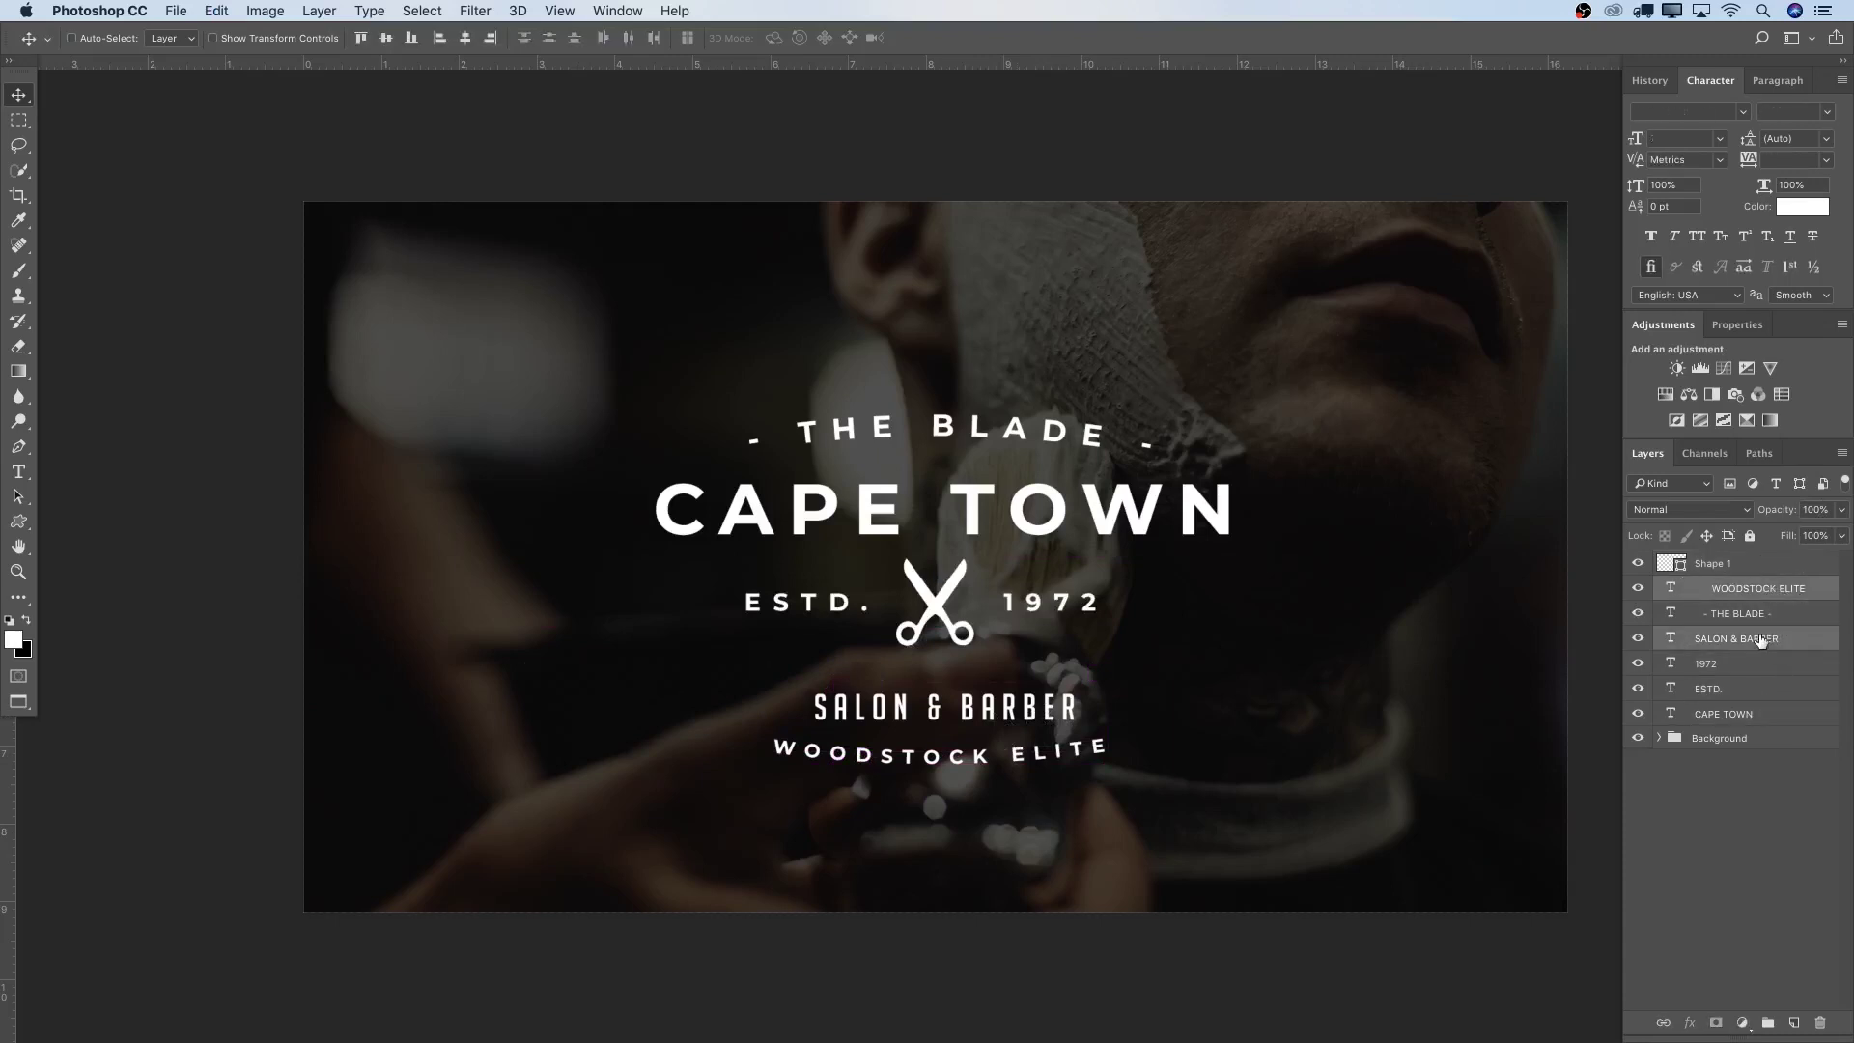
key("Up")
key("Up")
key("Left")
key("Left")
key("Up")
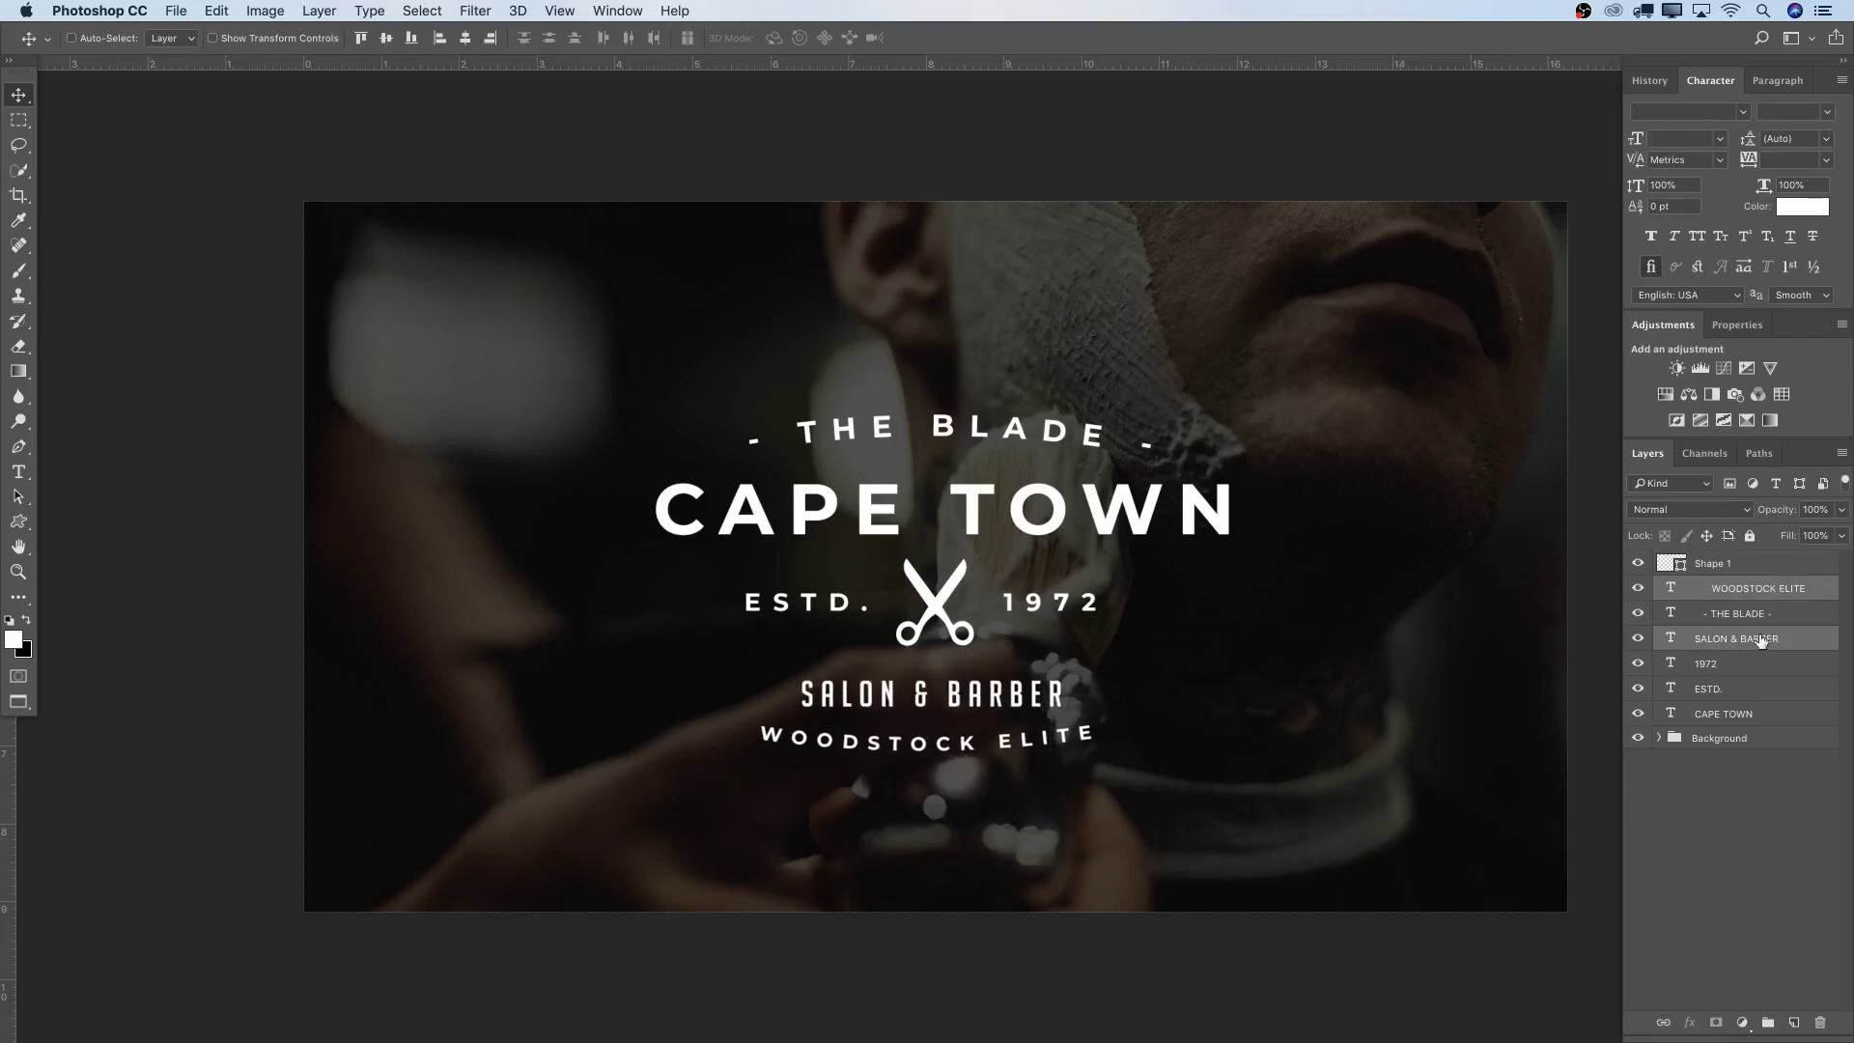
key("Up")
key("Up")
key("Up")
key("Right")
key("Right")
key("Right")
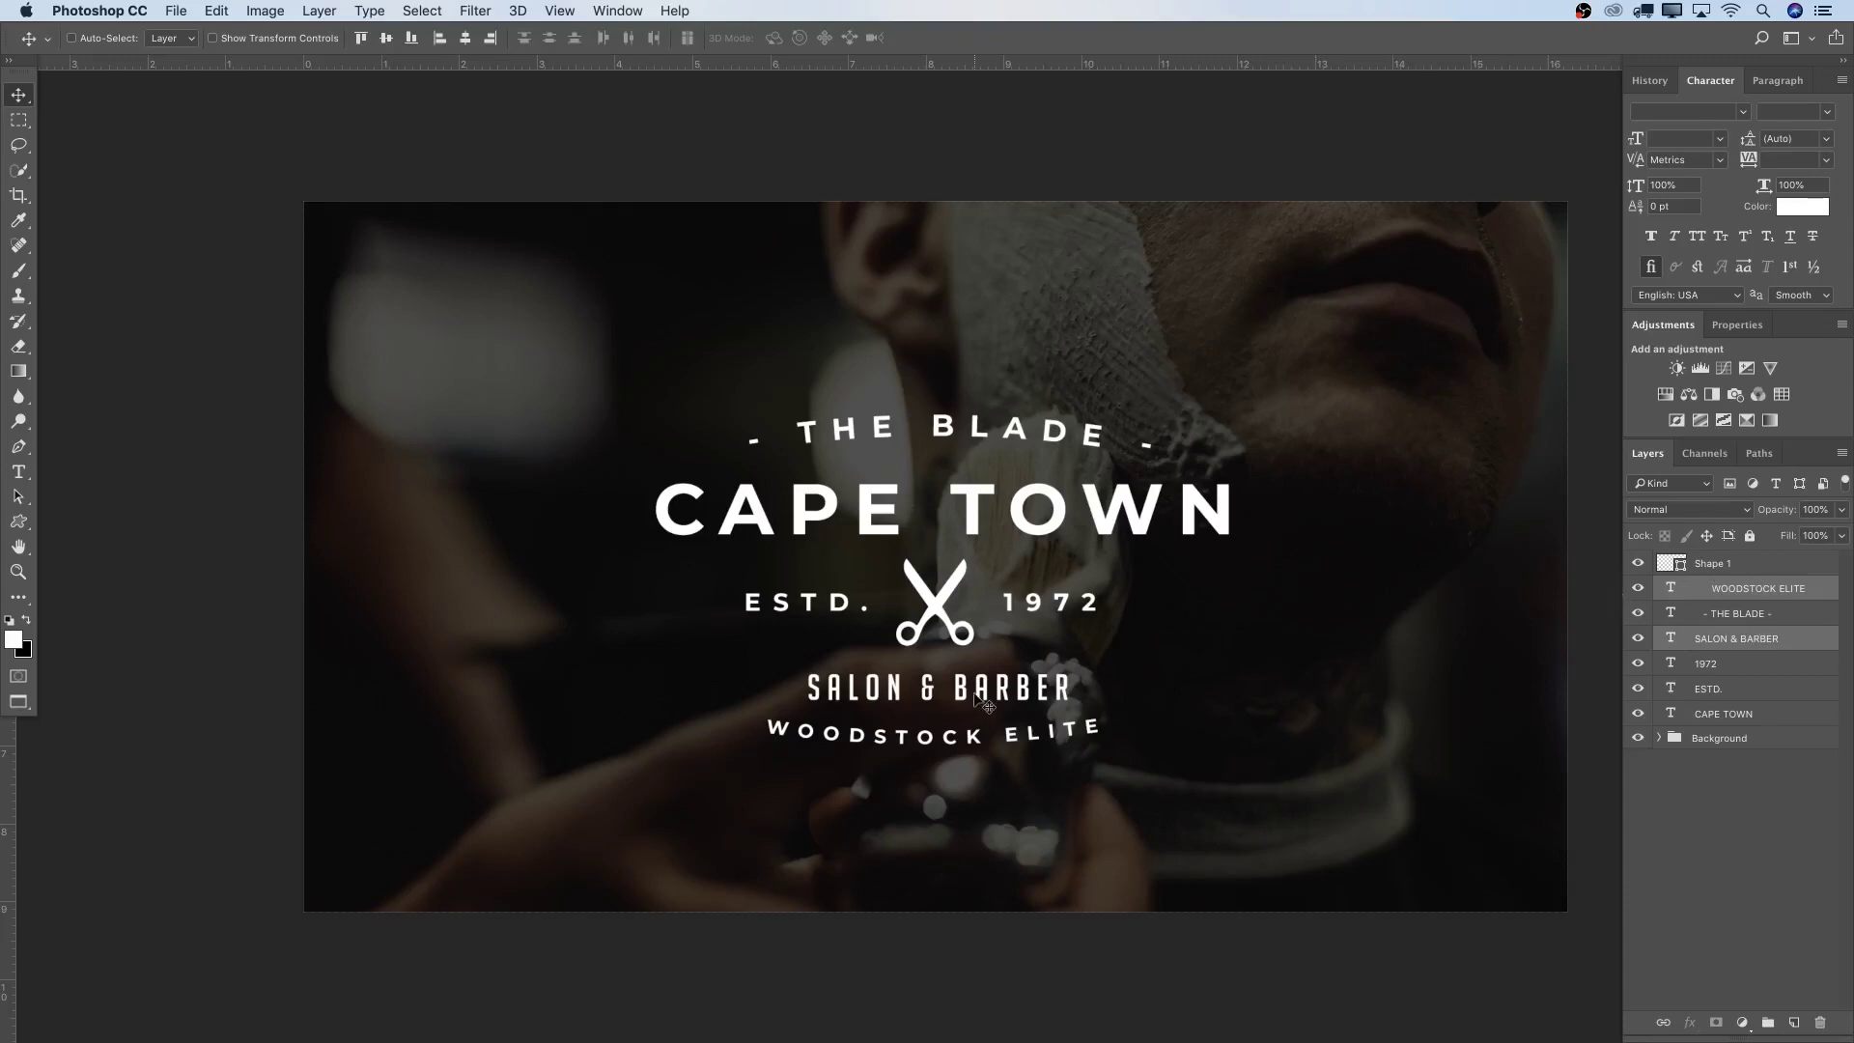
key("t")
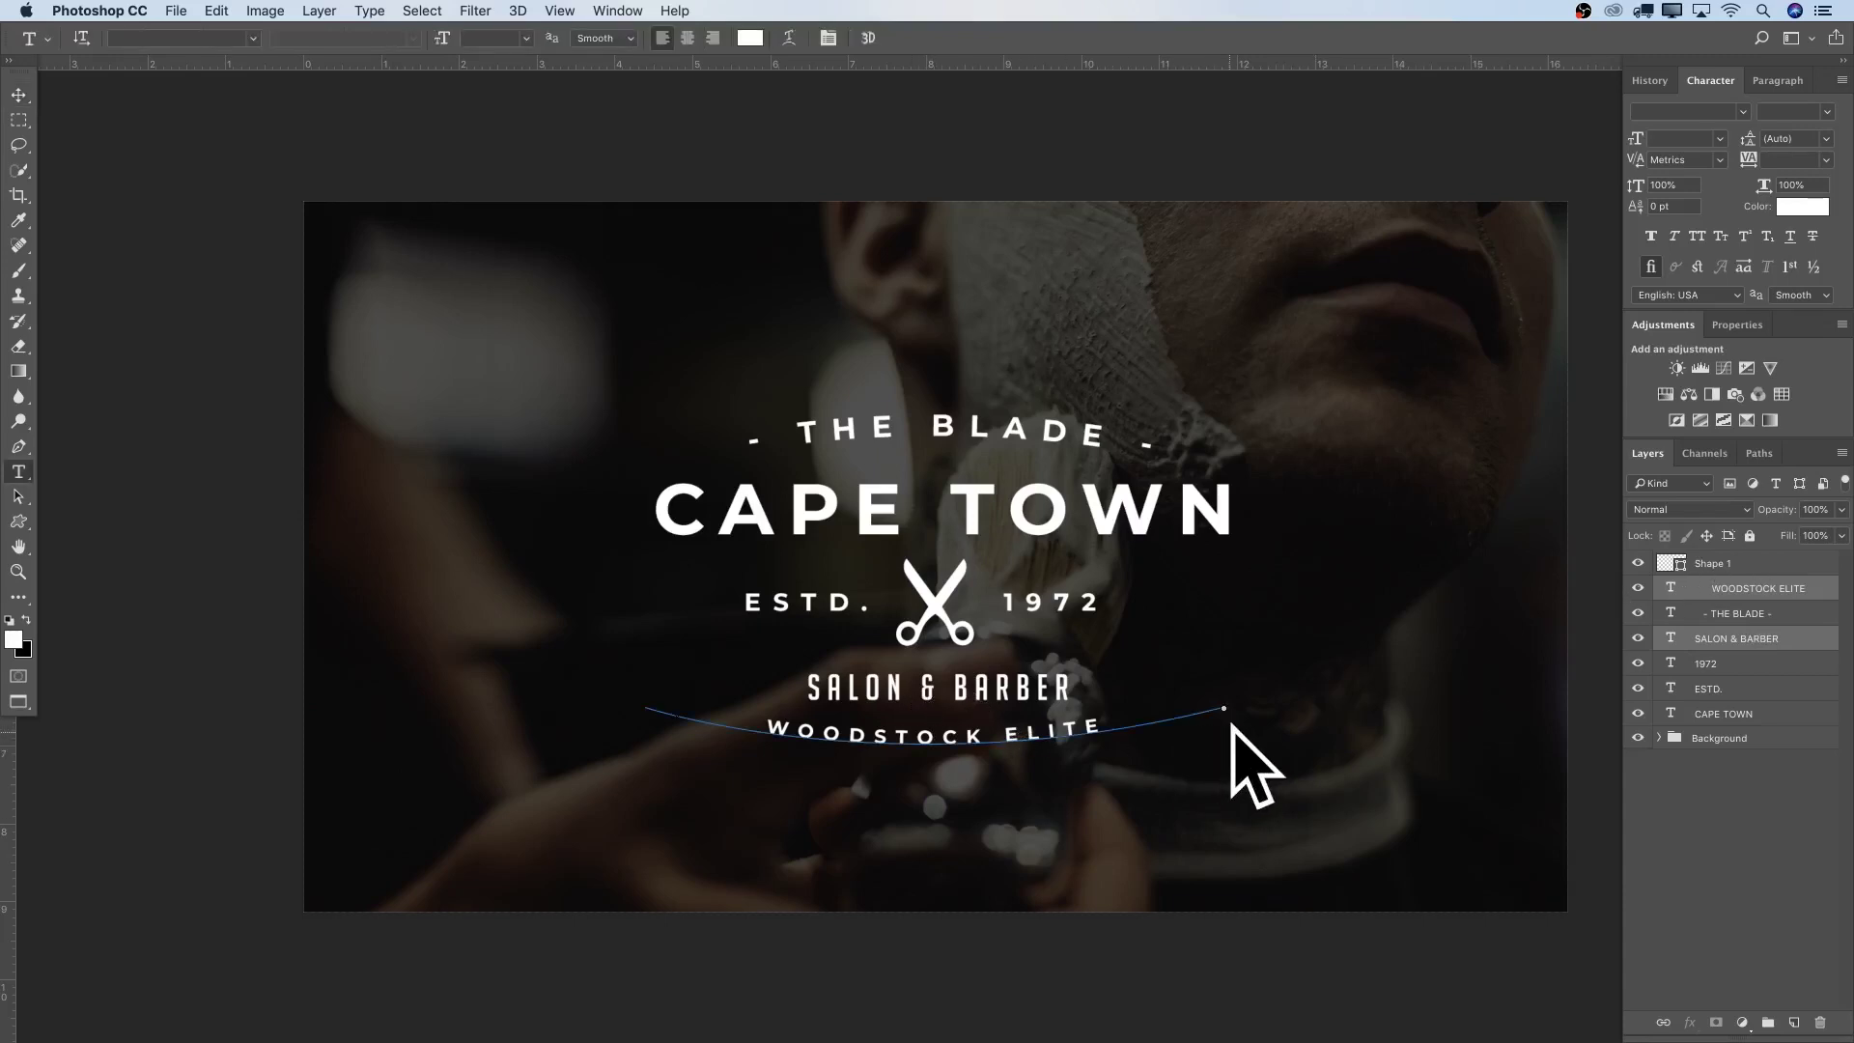
mouse_move(1223, 708)
left_mouse_down()
mouse_move(1221, 693)
mouse_move(1218, 741)
left_mouse_up()
key("super+z")
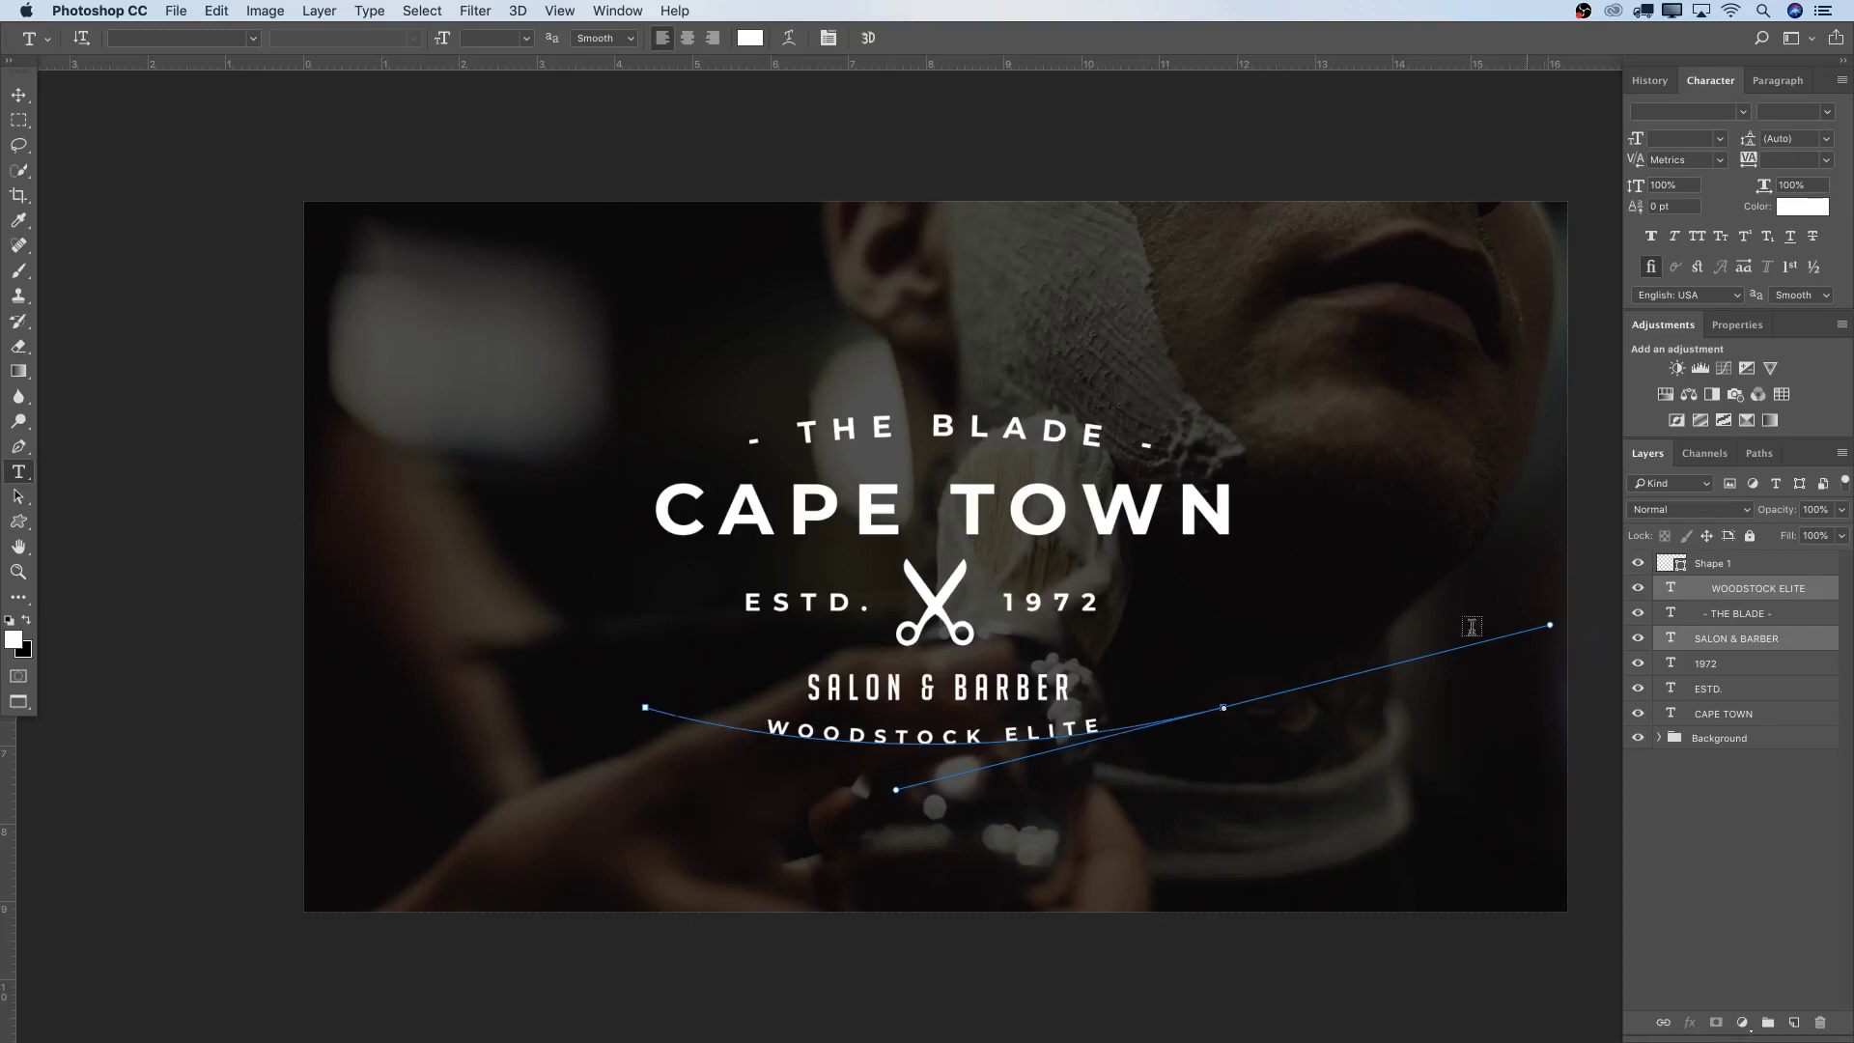
key("v")
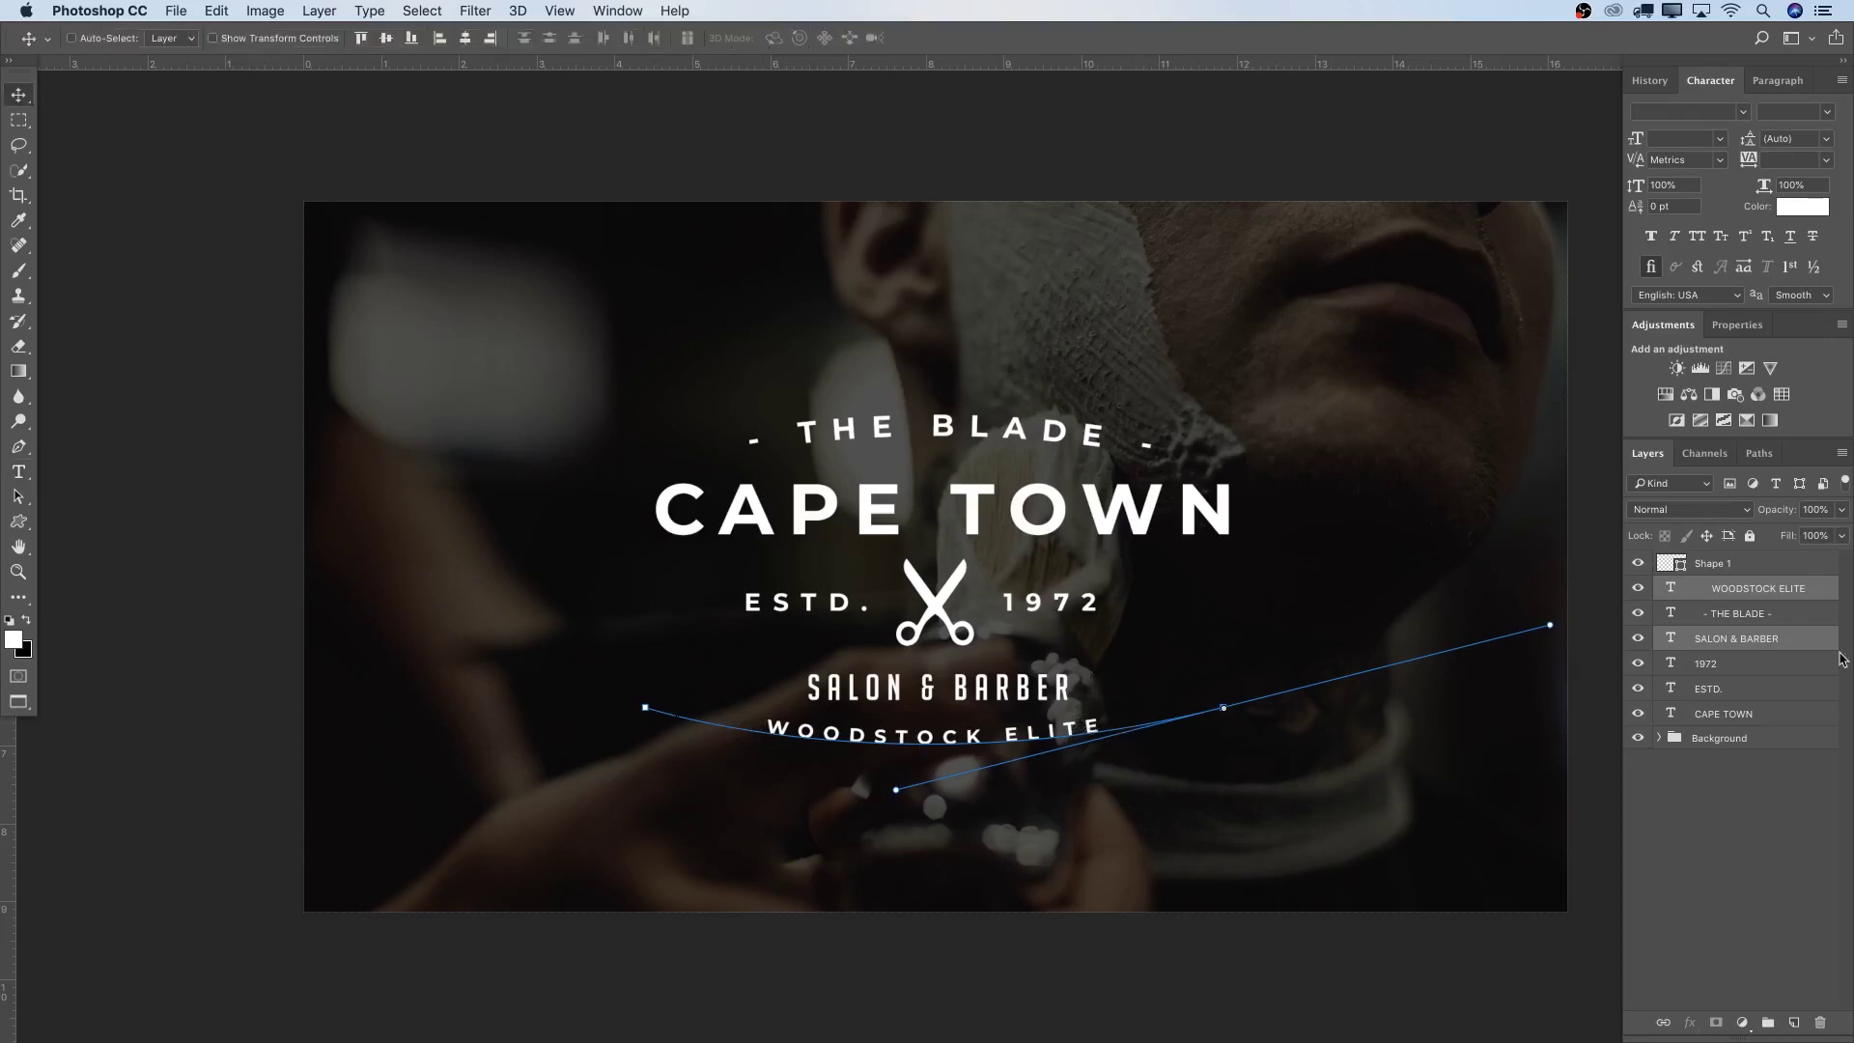
left_click(1779, 570)
left_click_drag(1107, 736, 1126, 747)
key("super+z")
Move the WOODSTOCK ELITE text slightly down to widen the gap below SALON & BARBER
left_click(1768, 591)
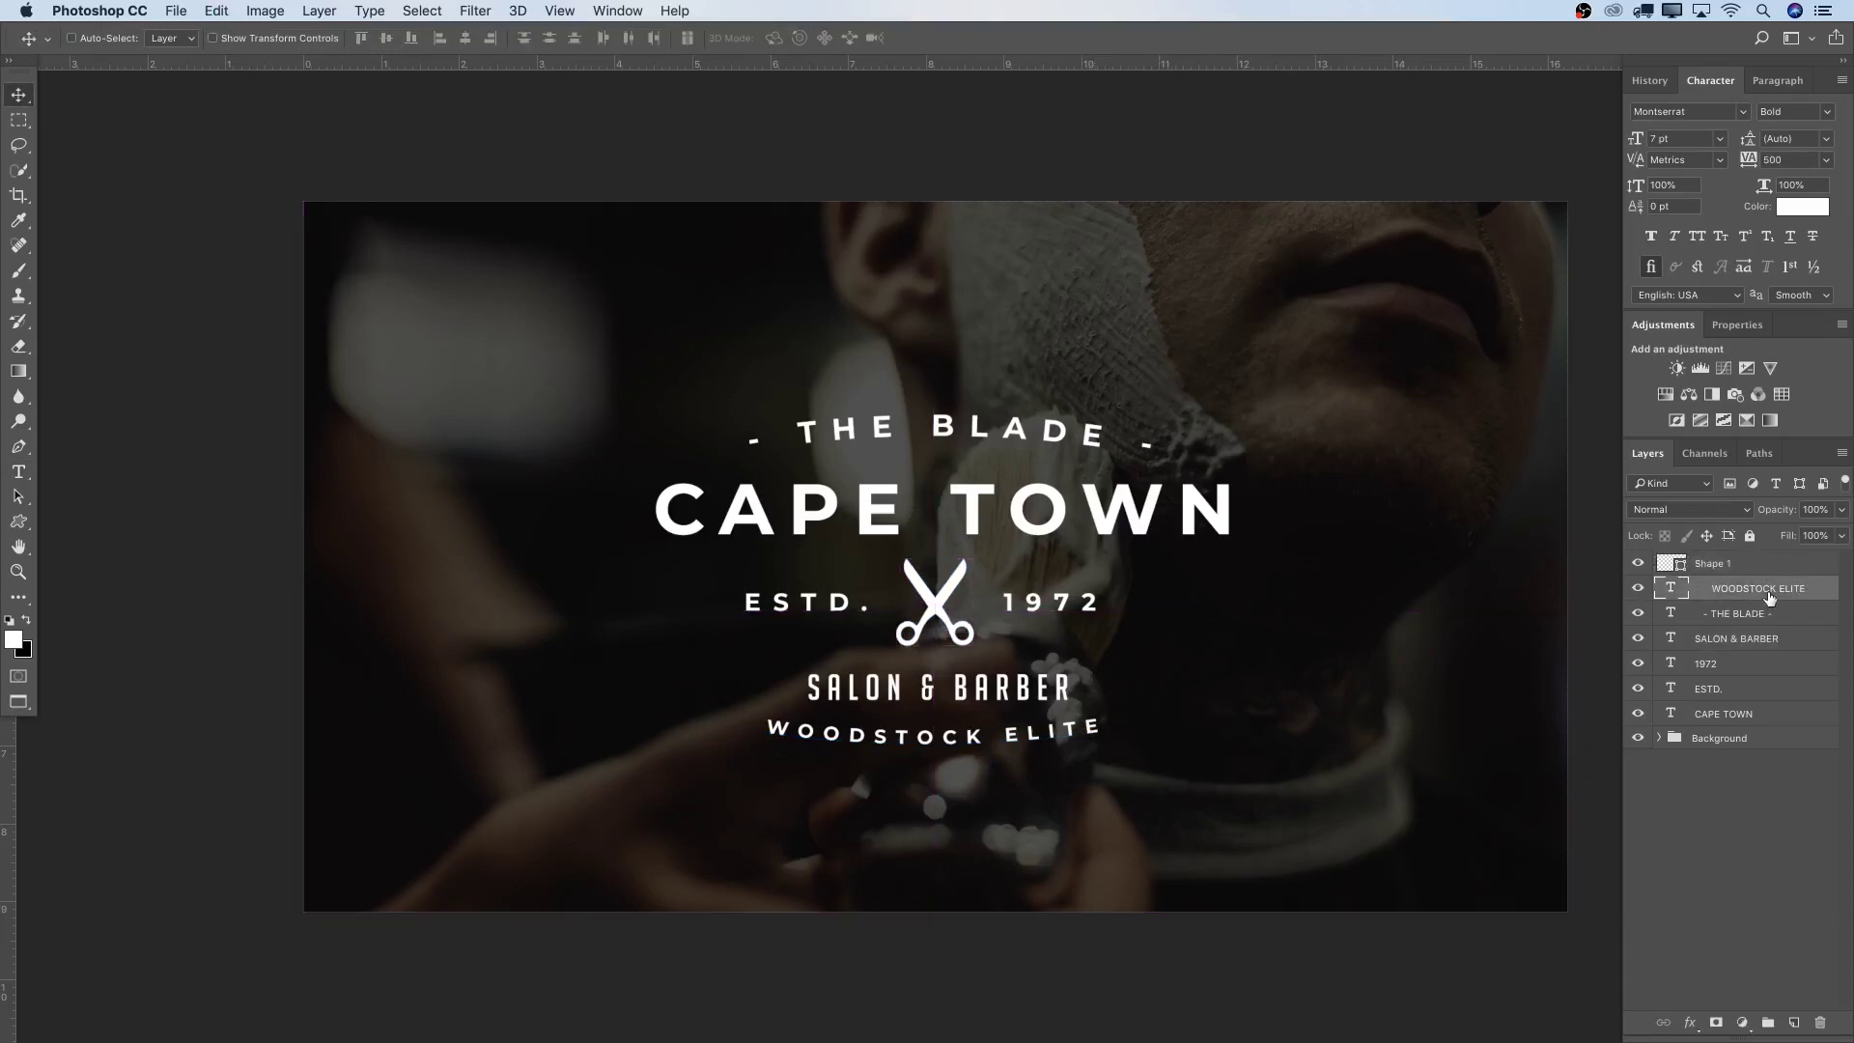
key("shift+Down")
key("shift+Down")
key("shift+Down")
key("shift+Down")
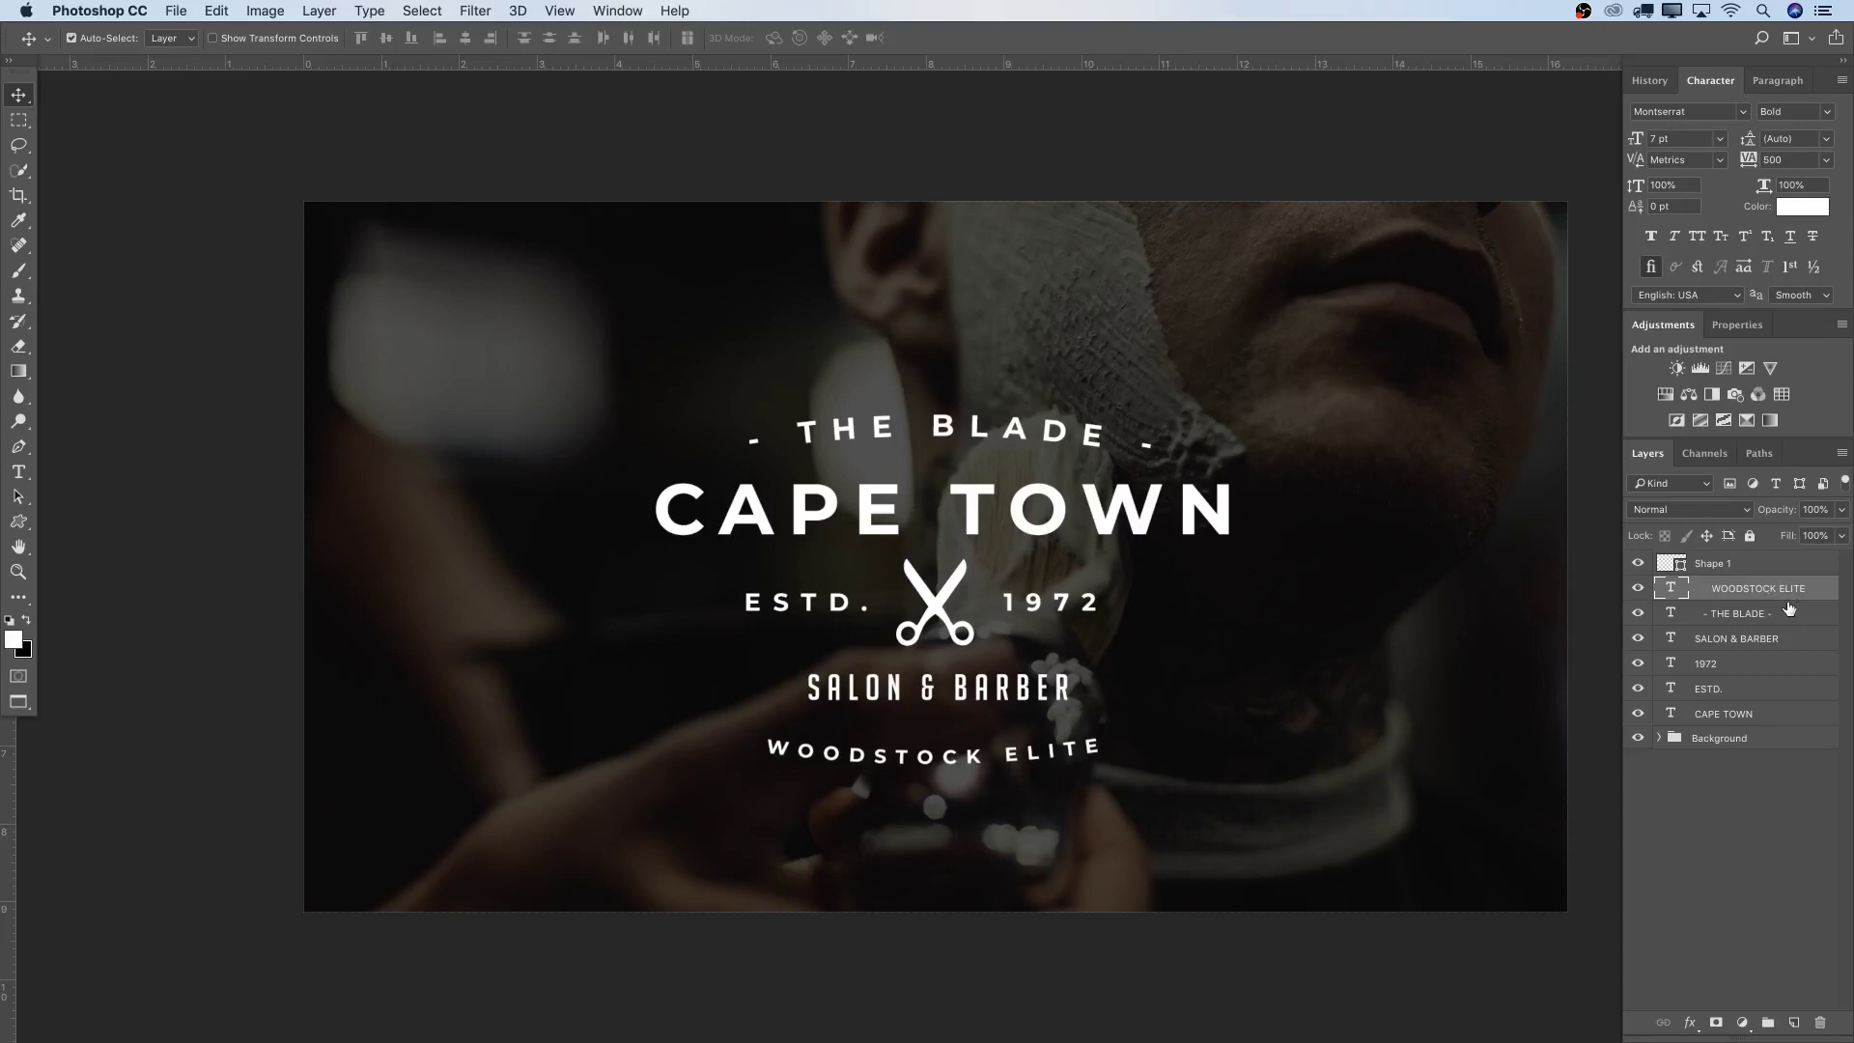
Group all six text layers, from WOODSTOCK ELITE to CAPE TOWN, and name the group Text
left_click(1782, 613, "super")
left_click(1772, 638, "super")
left_click(1762, 663, "super")
left_click(1751, 689, "super")
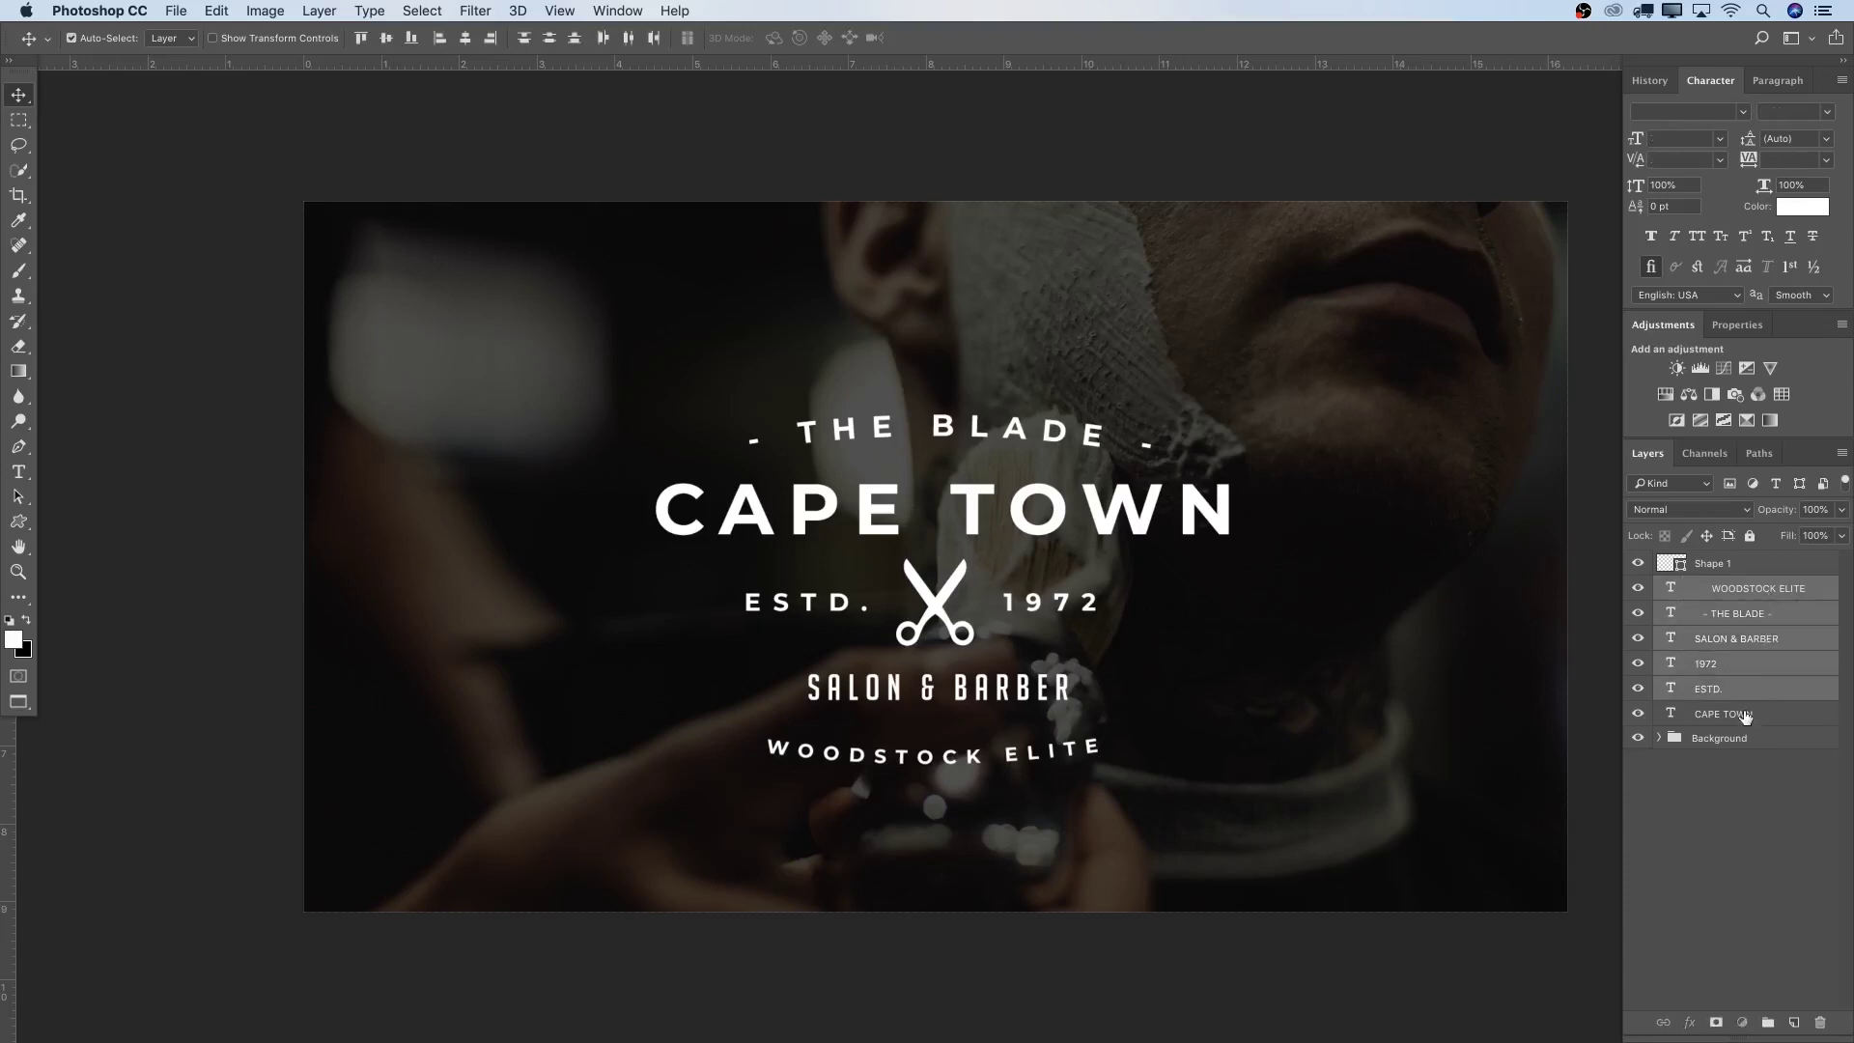
left_click(1746, 716, "super")
double_click(1708, 586)
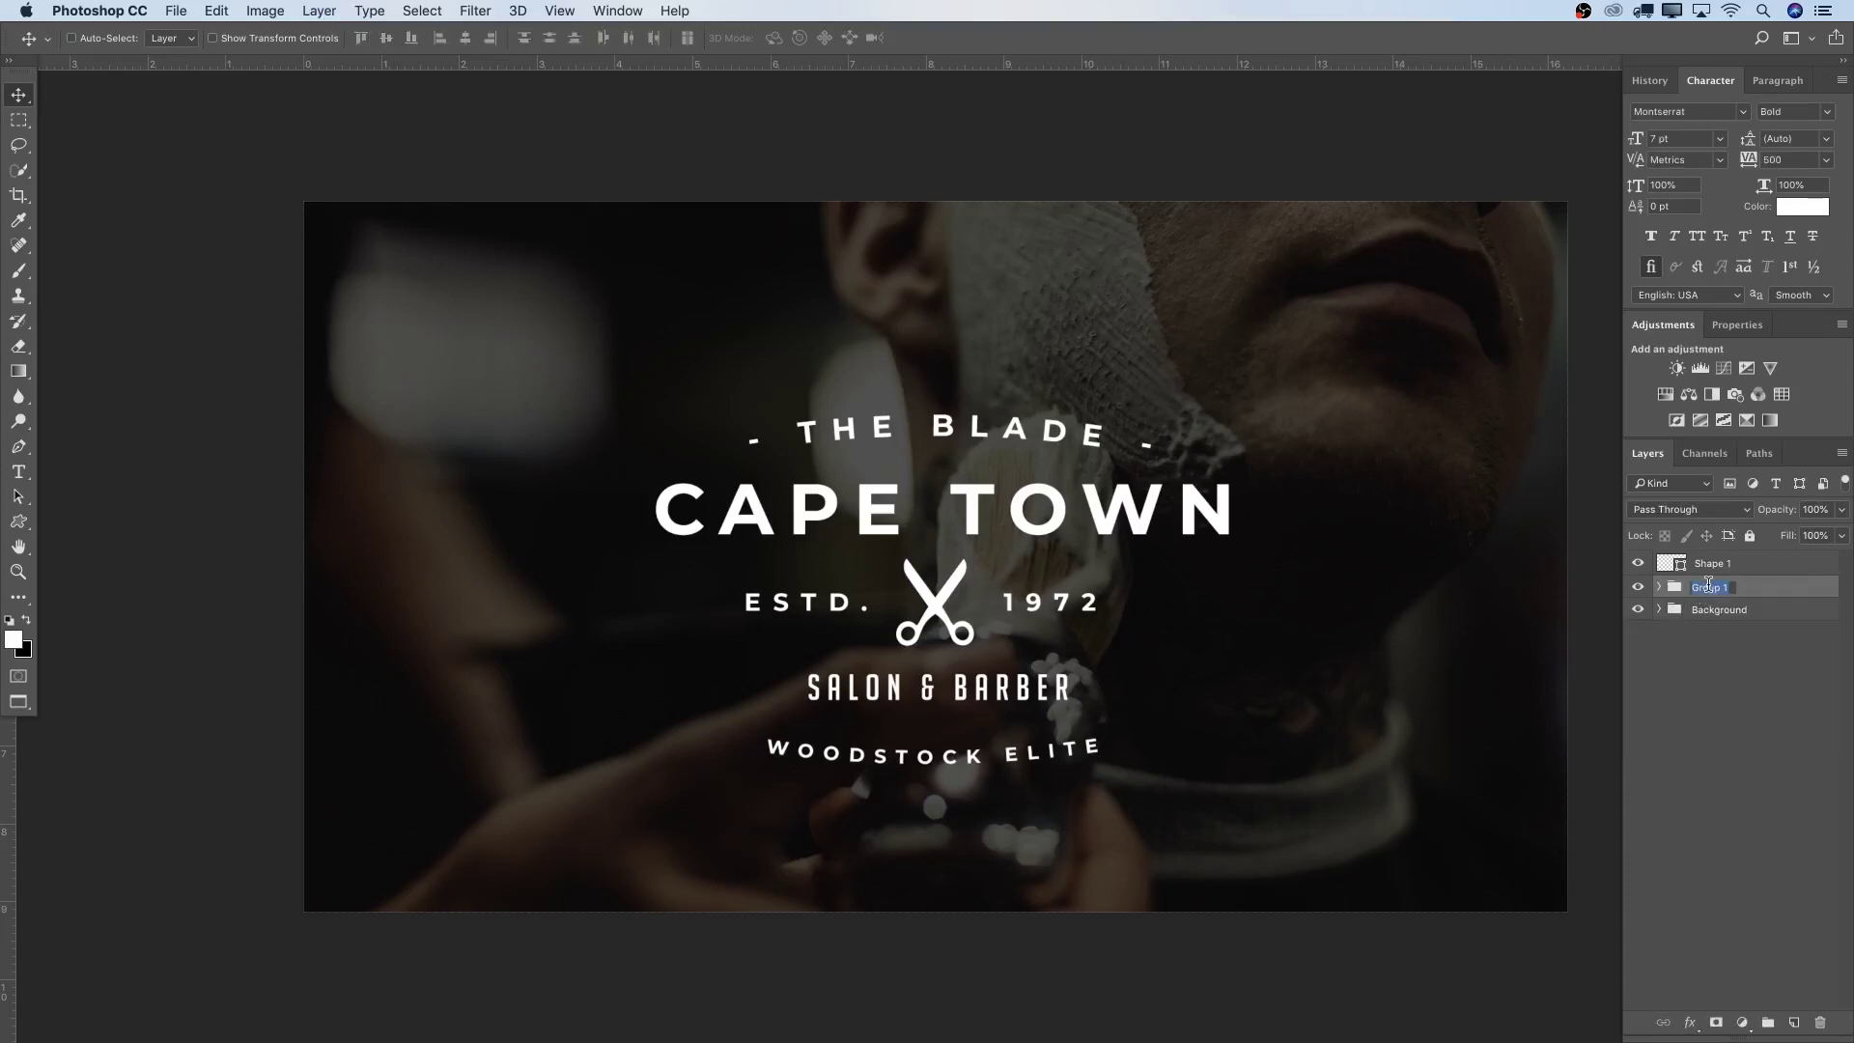
type("Text")
key("Return")
Put the scissors shape layer in its own group, name the group Shape and collapse it
left_click(1743, 565)
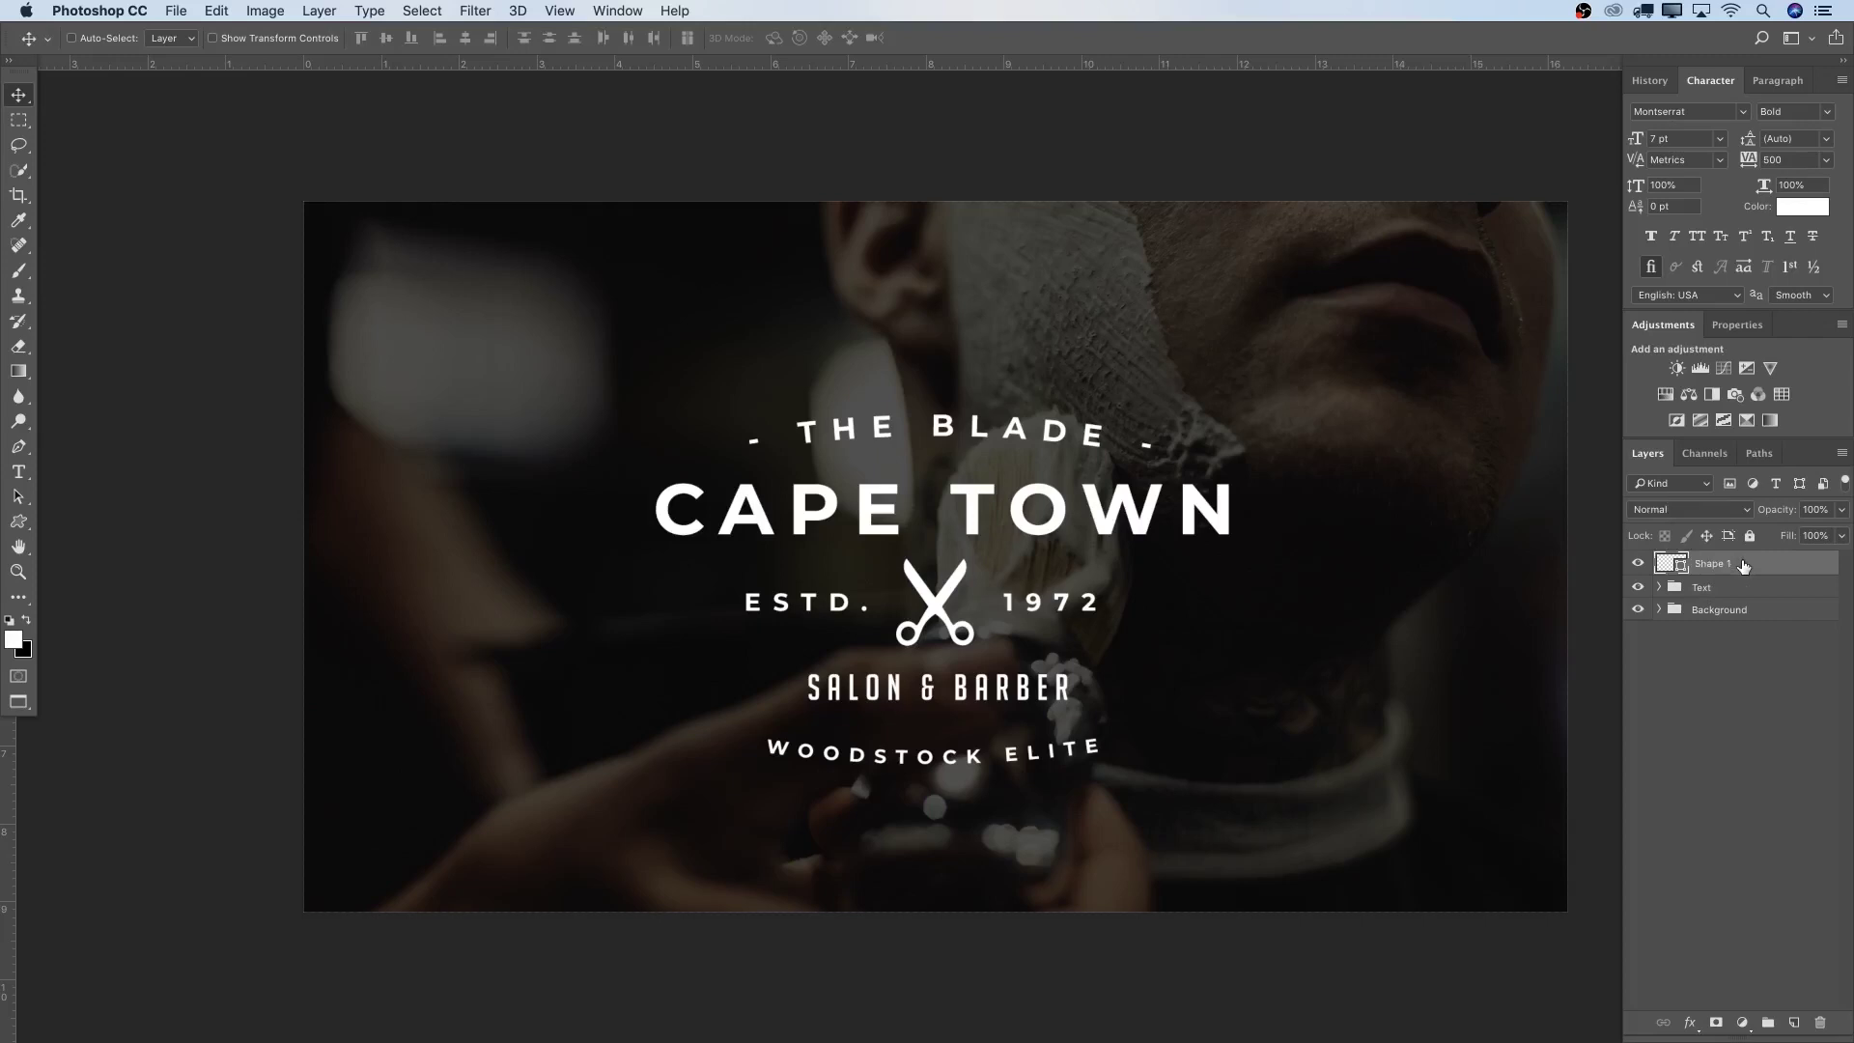
key("super+g")
double_click(1743, 565)
type("Shape")
key("Return")
left_click(1659, 562)
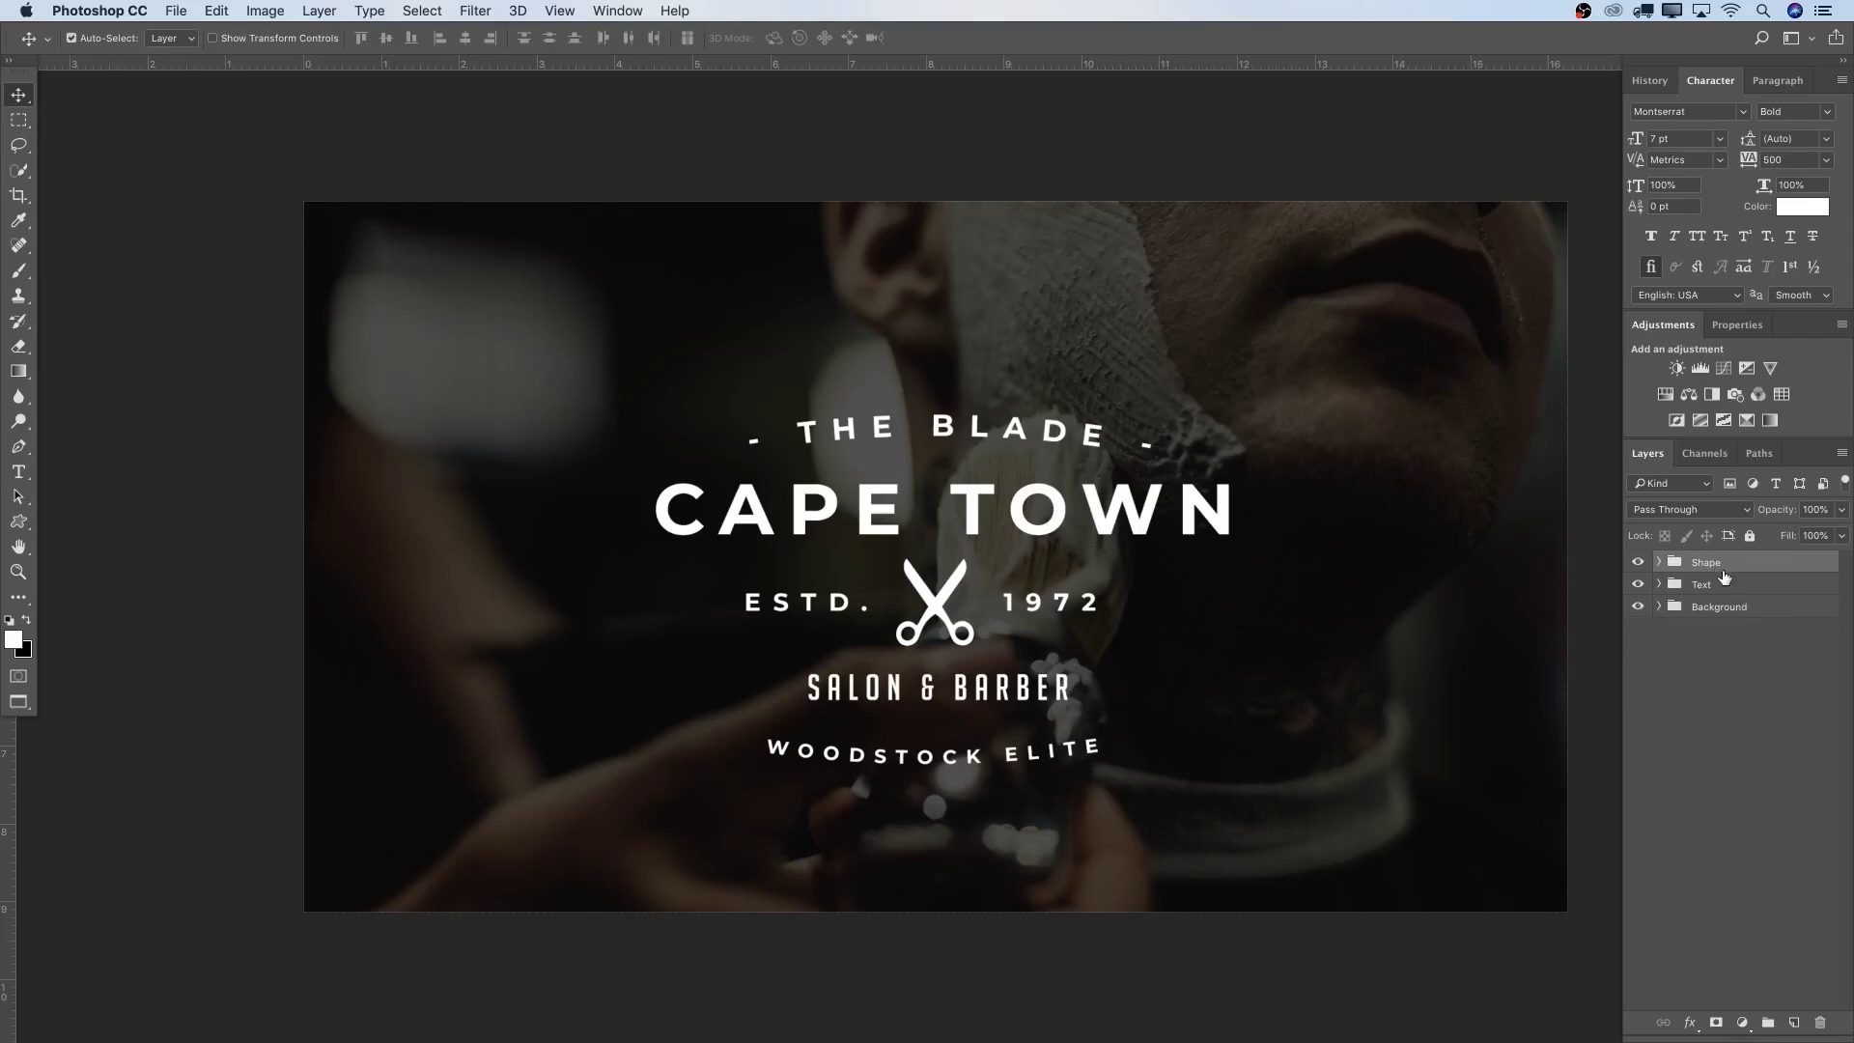
Move the Shape and Text groups together slightly up on the canvas, and deselect the layers
left_click(1734, 585, "shift")
key("shift+Up")
key("shift+Up")
key("shift+Up")
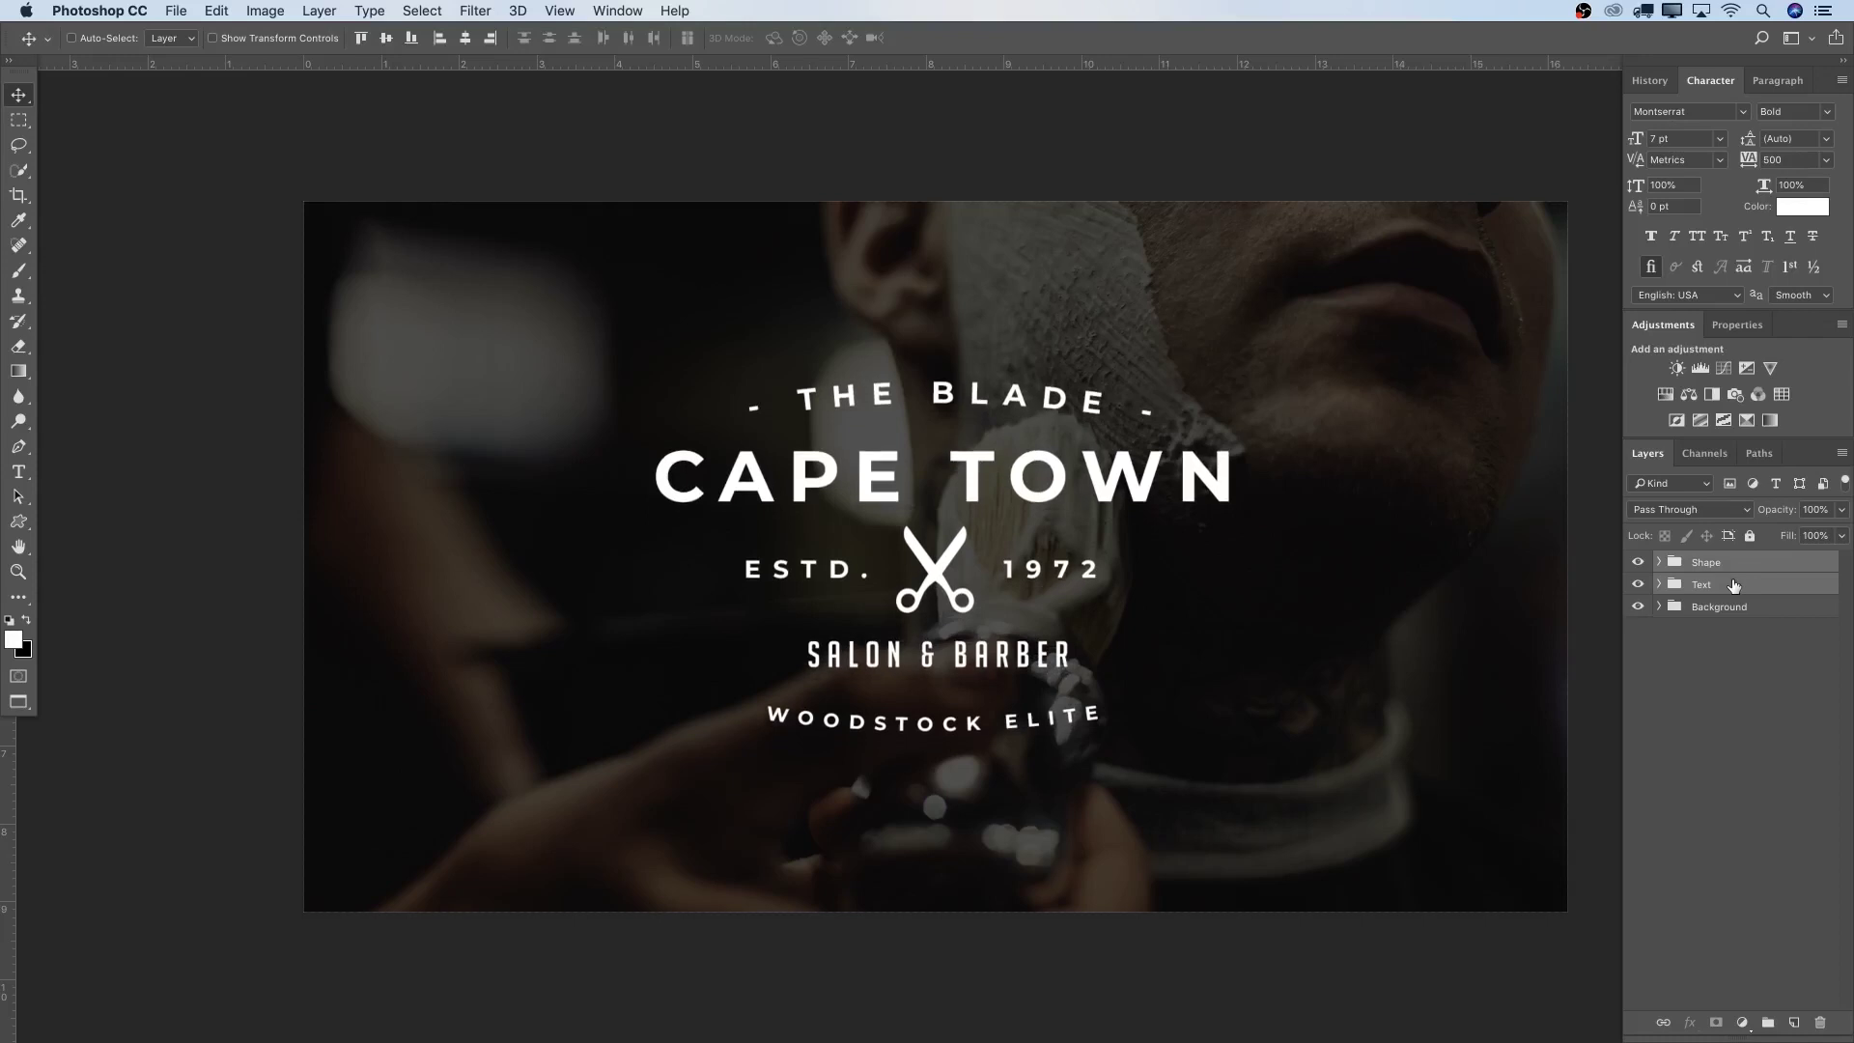
left_click(1741, 625)
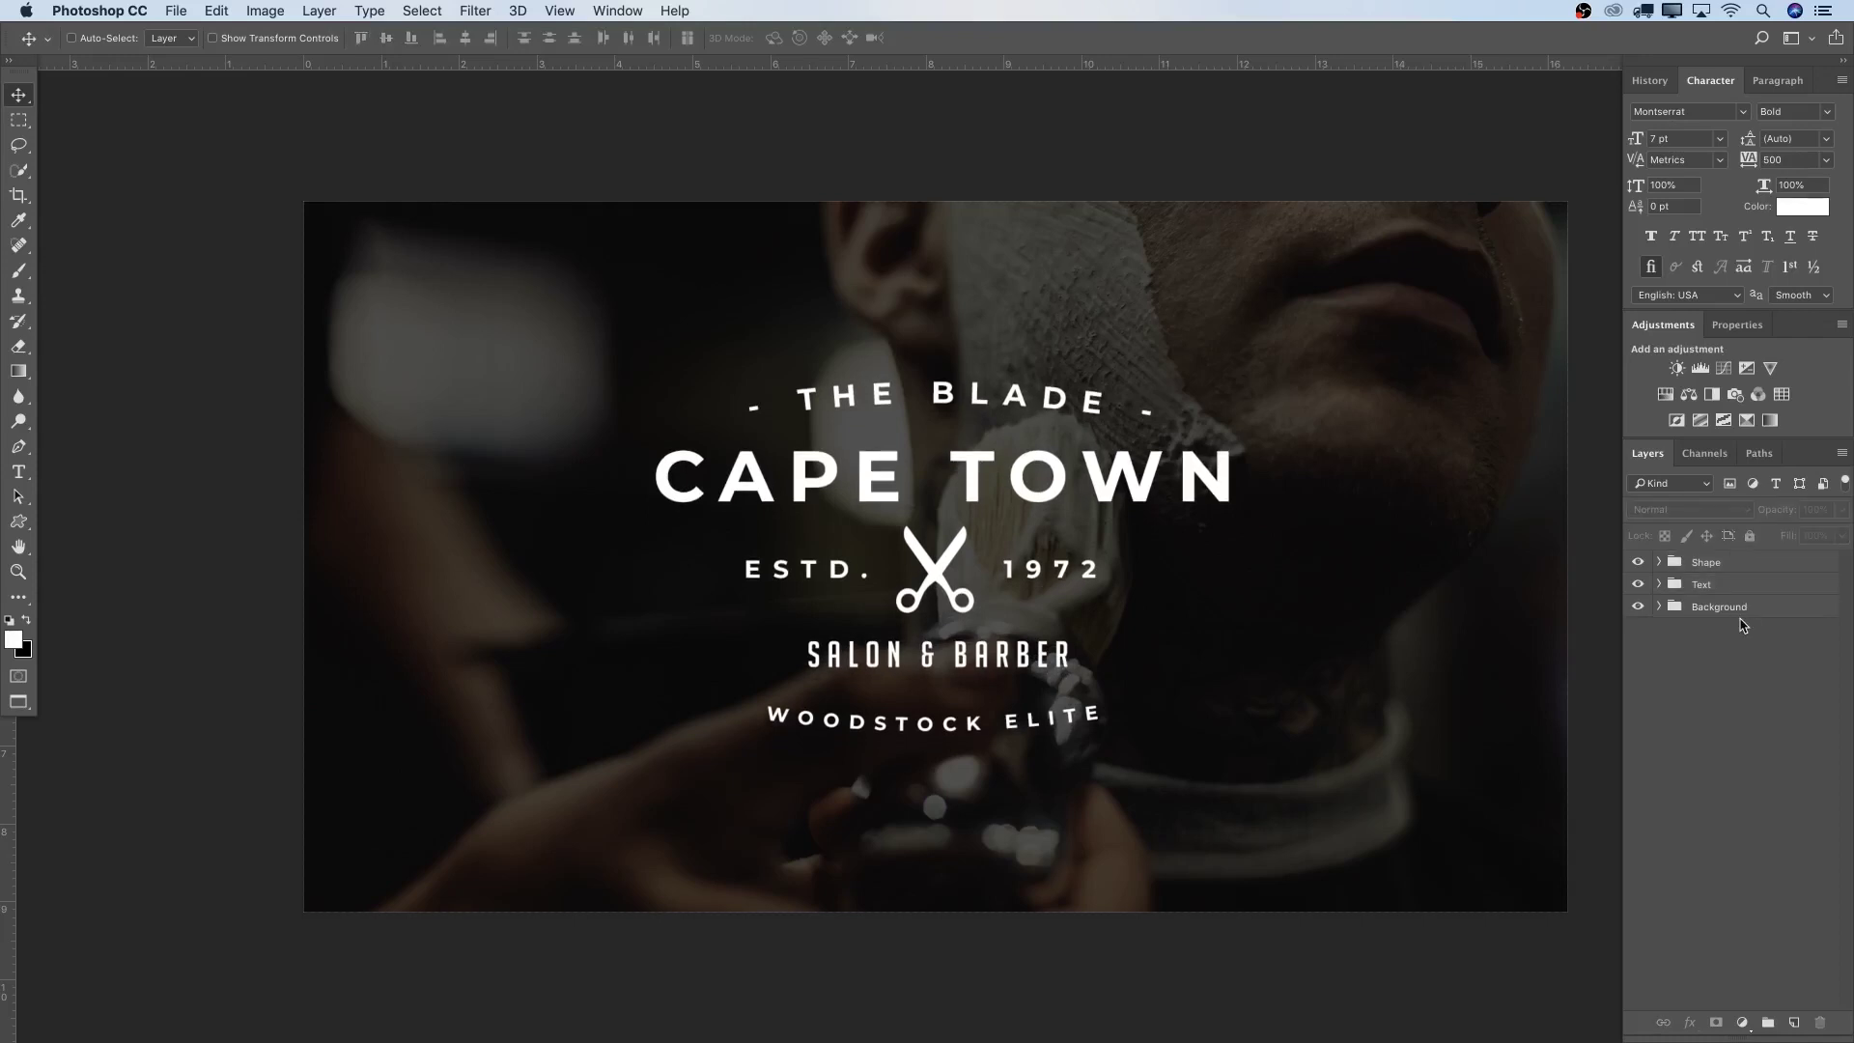